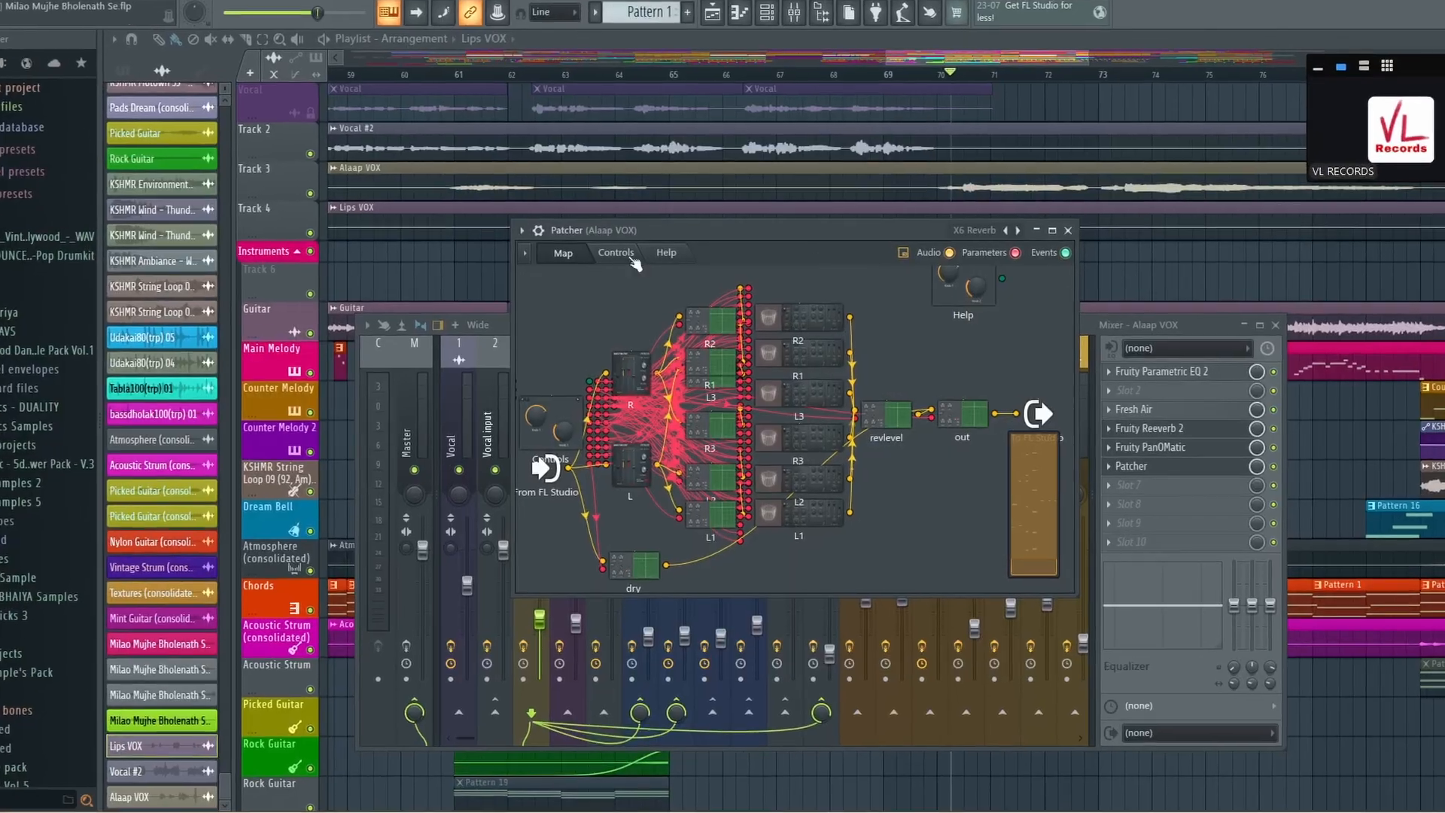
left_click(619, 257)
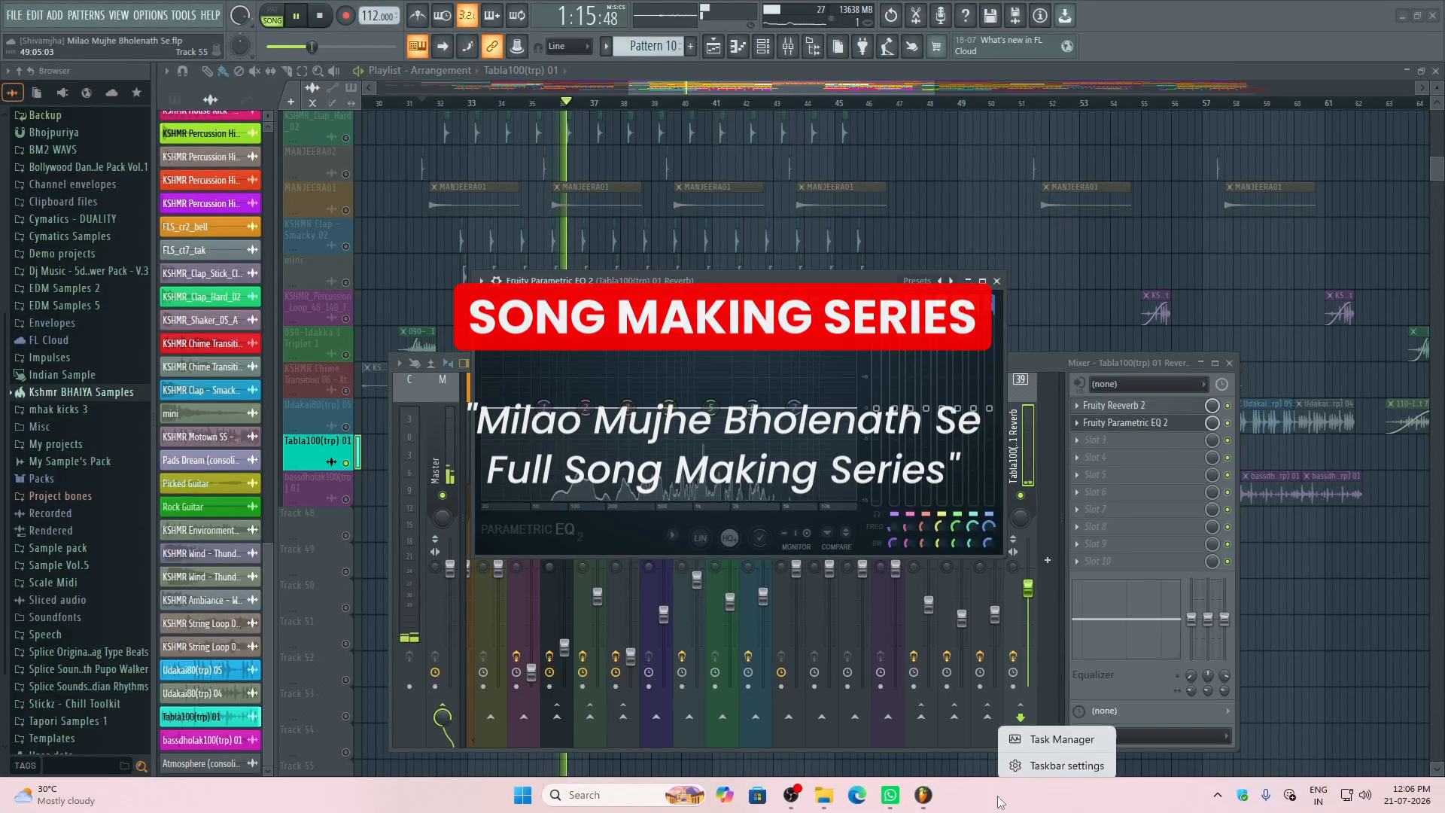
left_click(1000, 802)
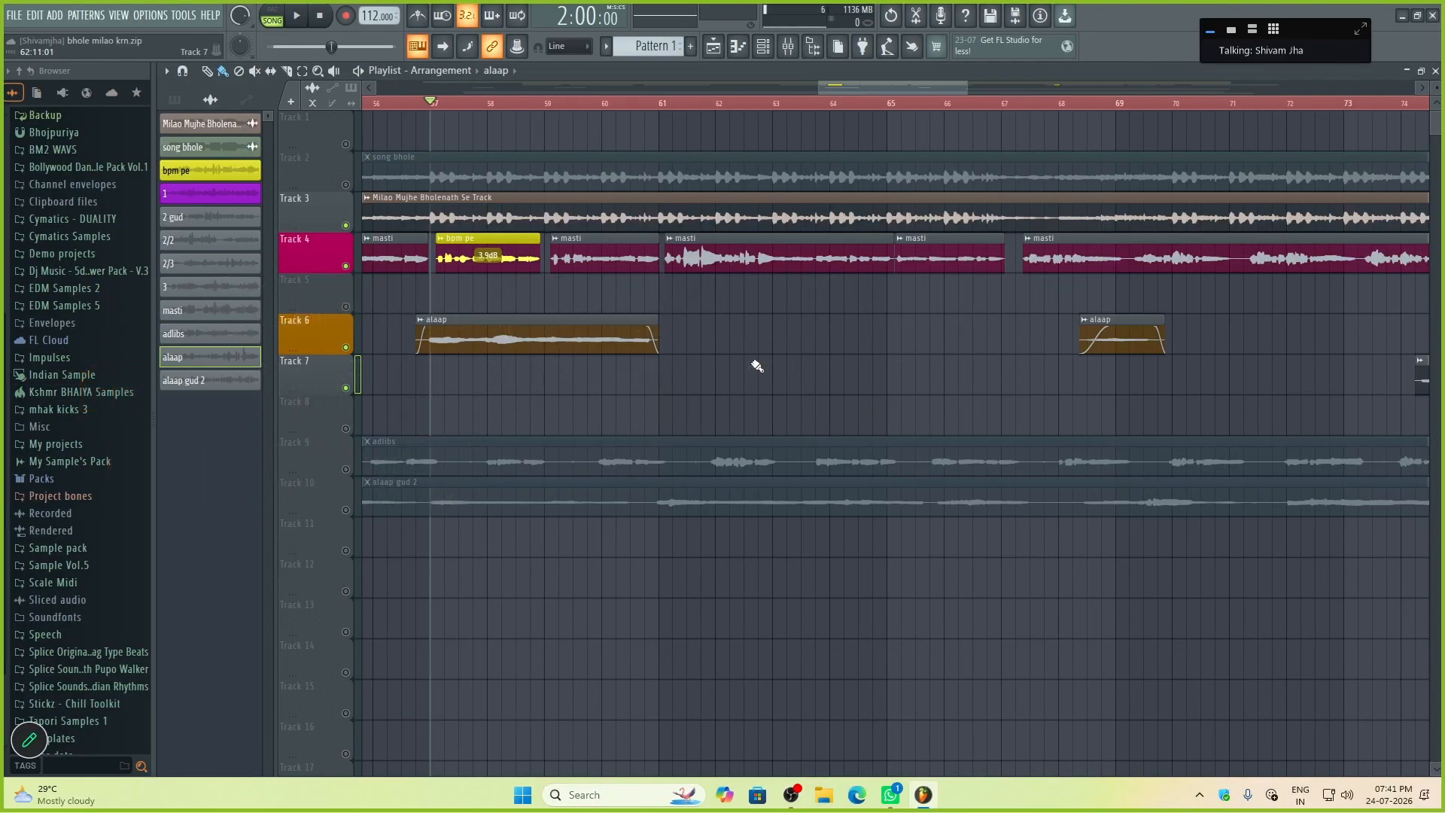
Step: Play the vocal arrangement in the Playlist from about bar 67
scroll(783, 350, "down", 1)
left_click(1018, 101)
key("space")
scroll(1014, 105, "down", 9)
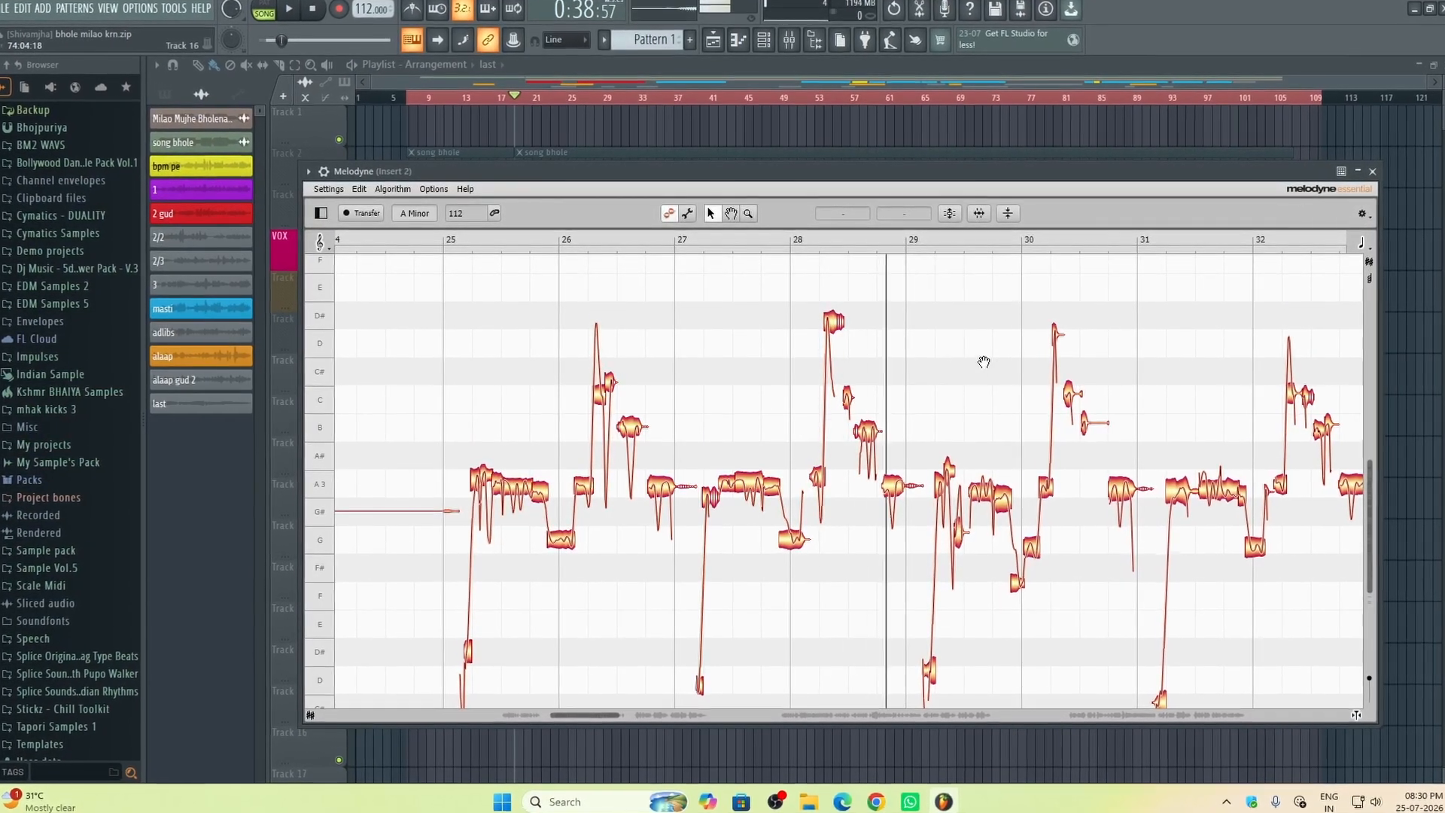
Step: Audition the vocal notes between bars 29 and 30 in Melodyne, including the low F# 3 note and the A 3 note before it
left_click_drag(984, 362, 778, 345)
scroll(816, 493, "down", 2)
scroll(895, 468, "up", 1)
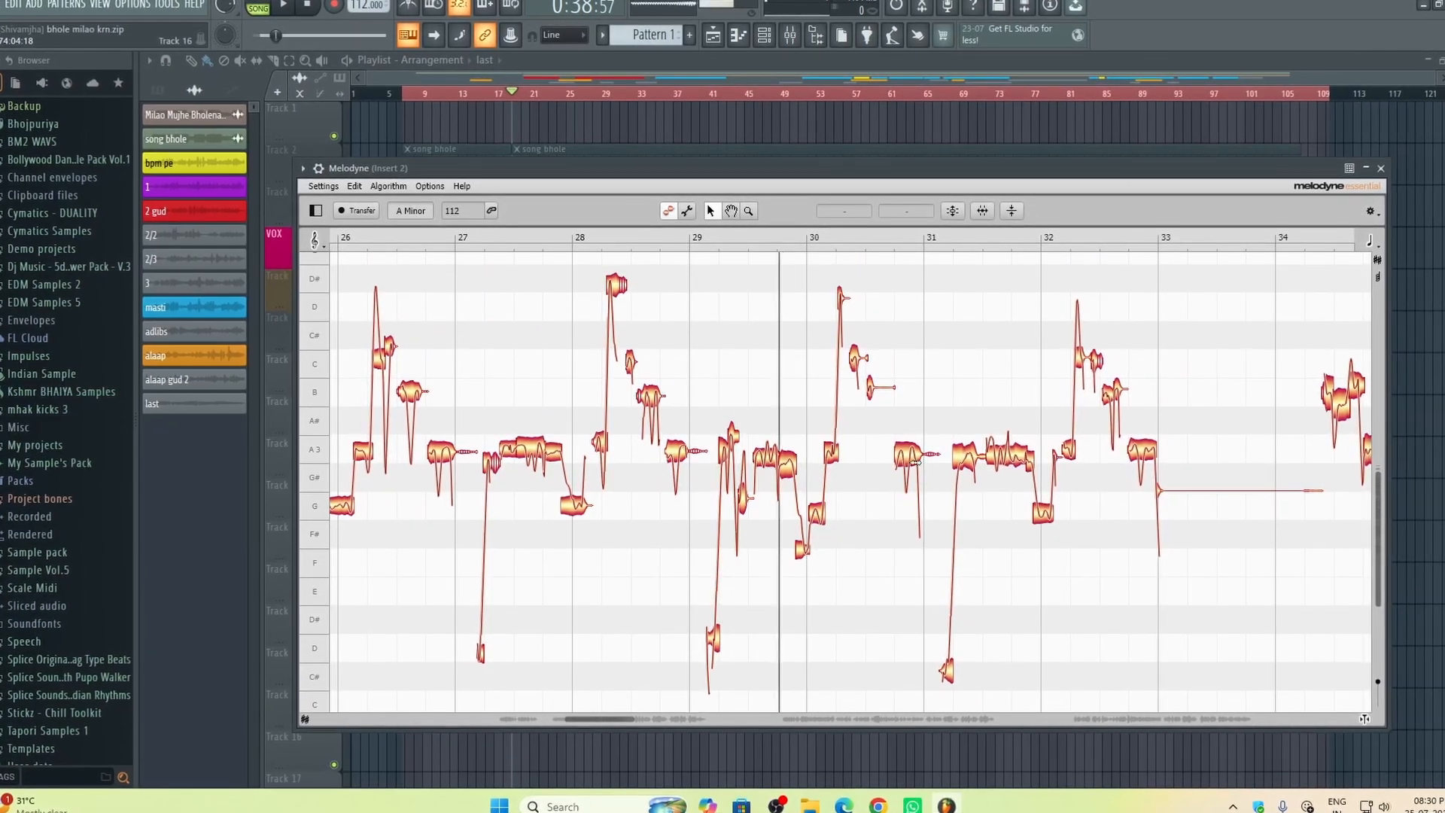
left_click(802, 555)
scroll(741, 332, "up", 3)
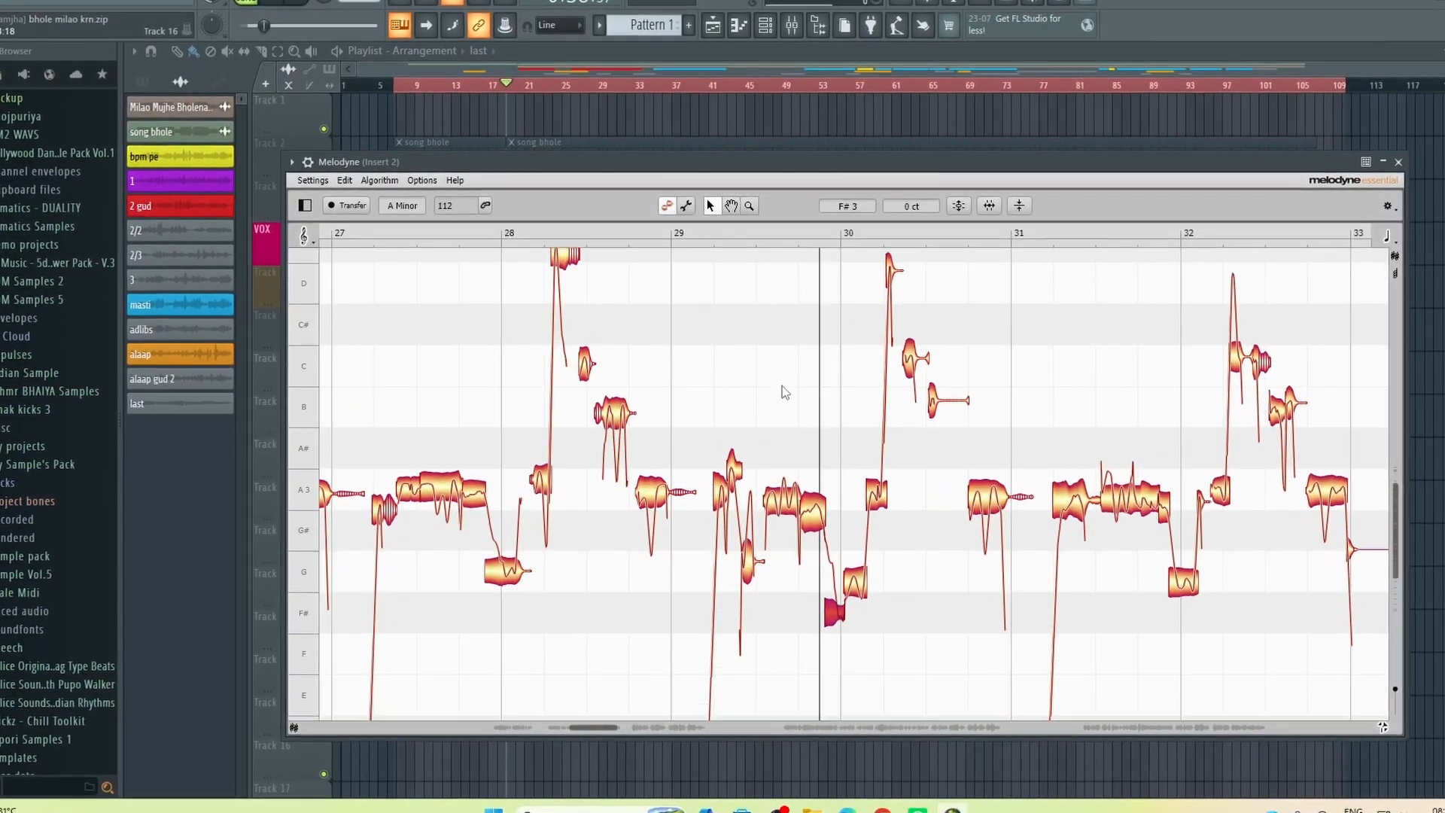
scroll(786, 391, "down", 1)
left_click(812, 447)
left_click(773, 331)
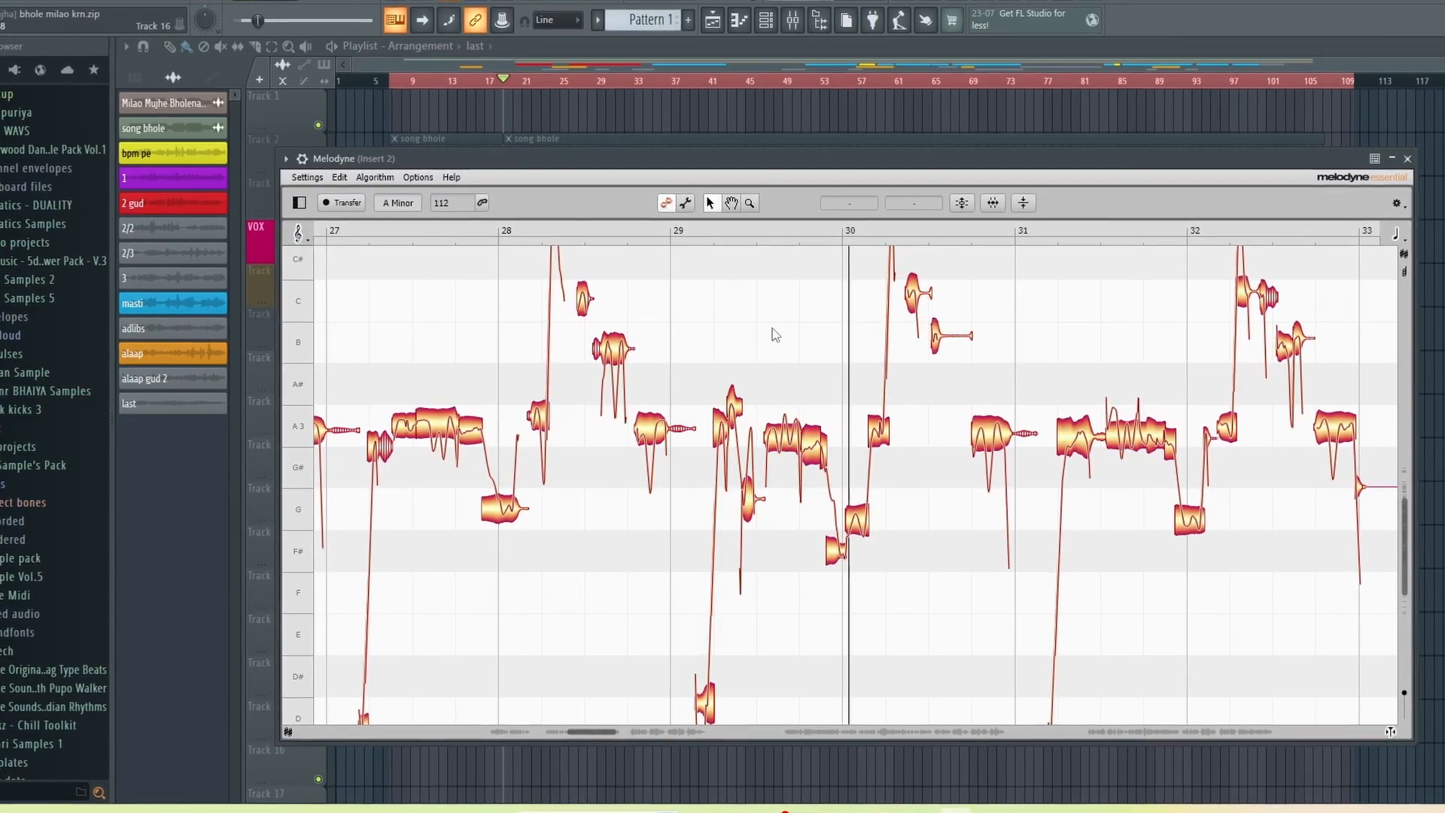
left_click(813, 445)
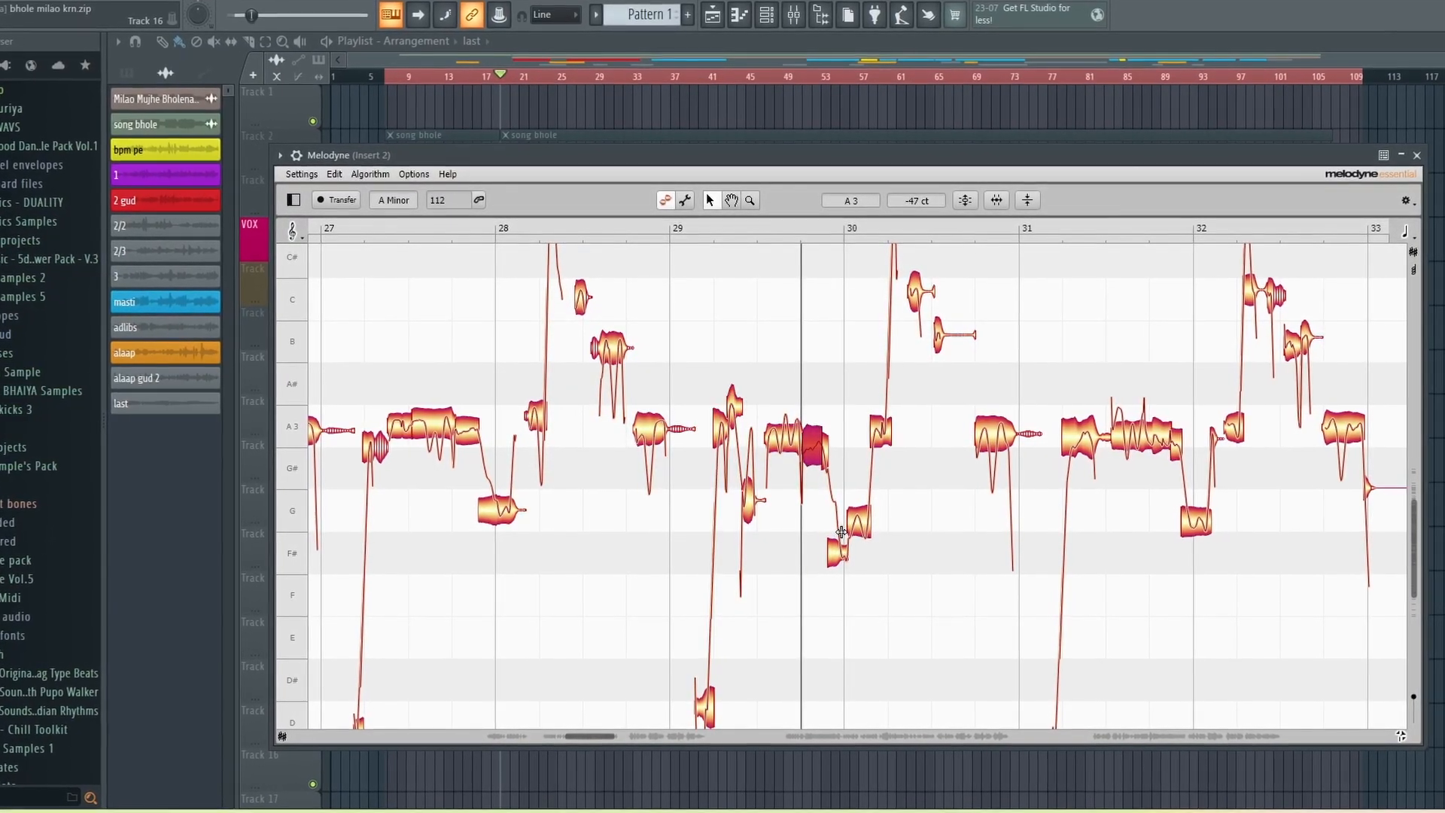
Step: Separate the low F# 3 note just before bar 30, raise its first part to G 3 and snap that part to 0 ct
double_click(841, 532)
left_click_drag(834, 553, 835, 500)
left_click(761, 383)
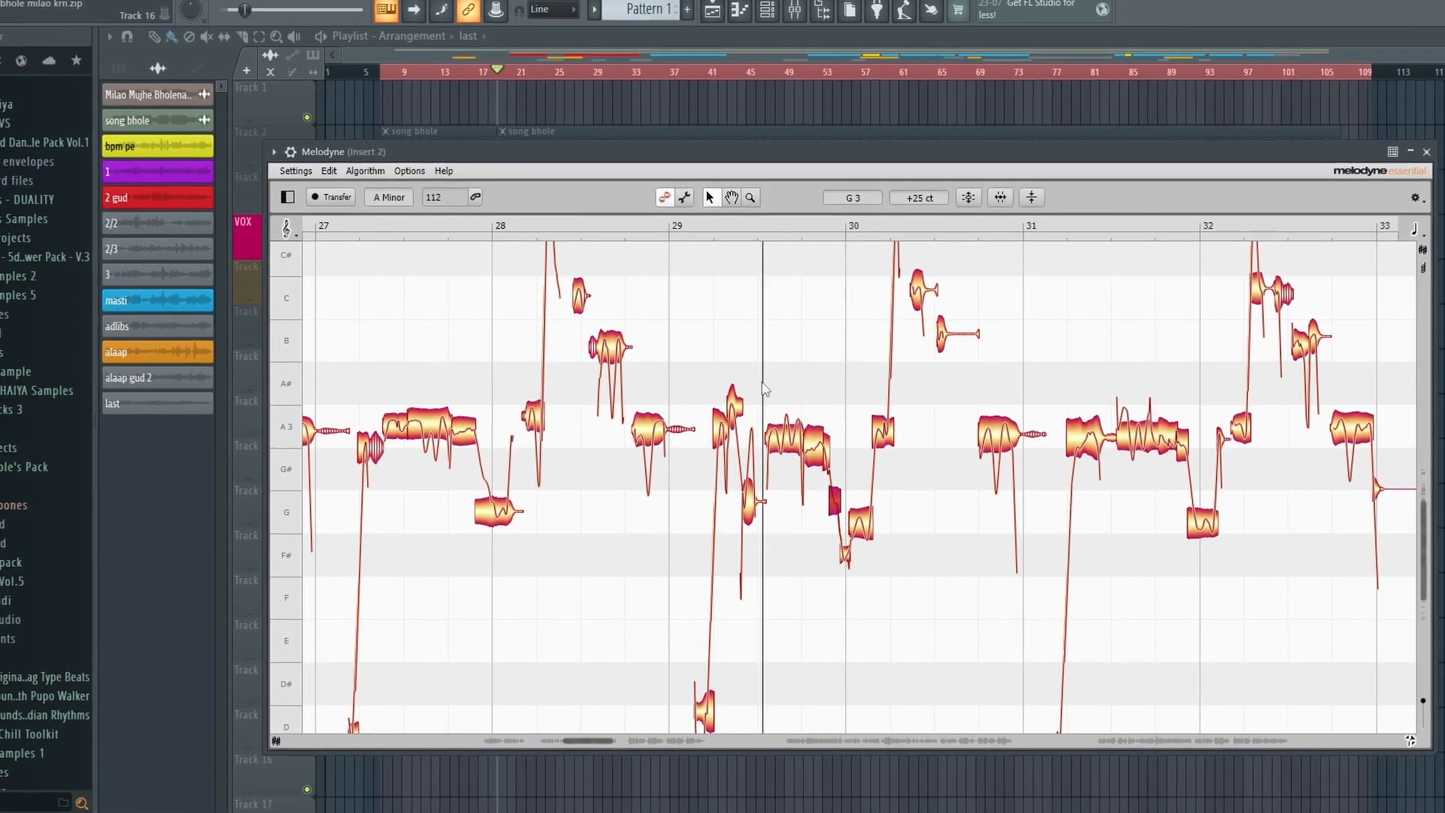
double_click(835, 502)
left_click(748, 340)
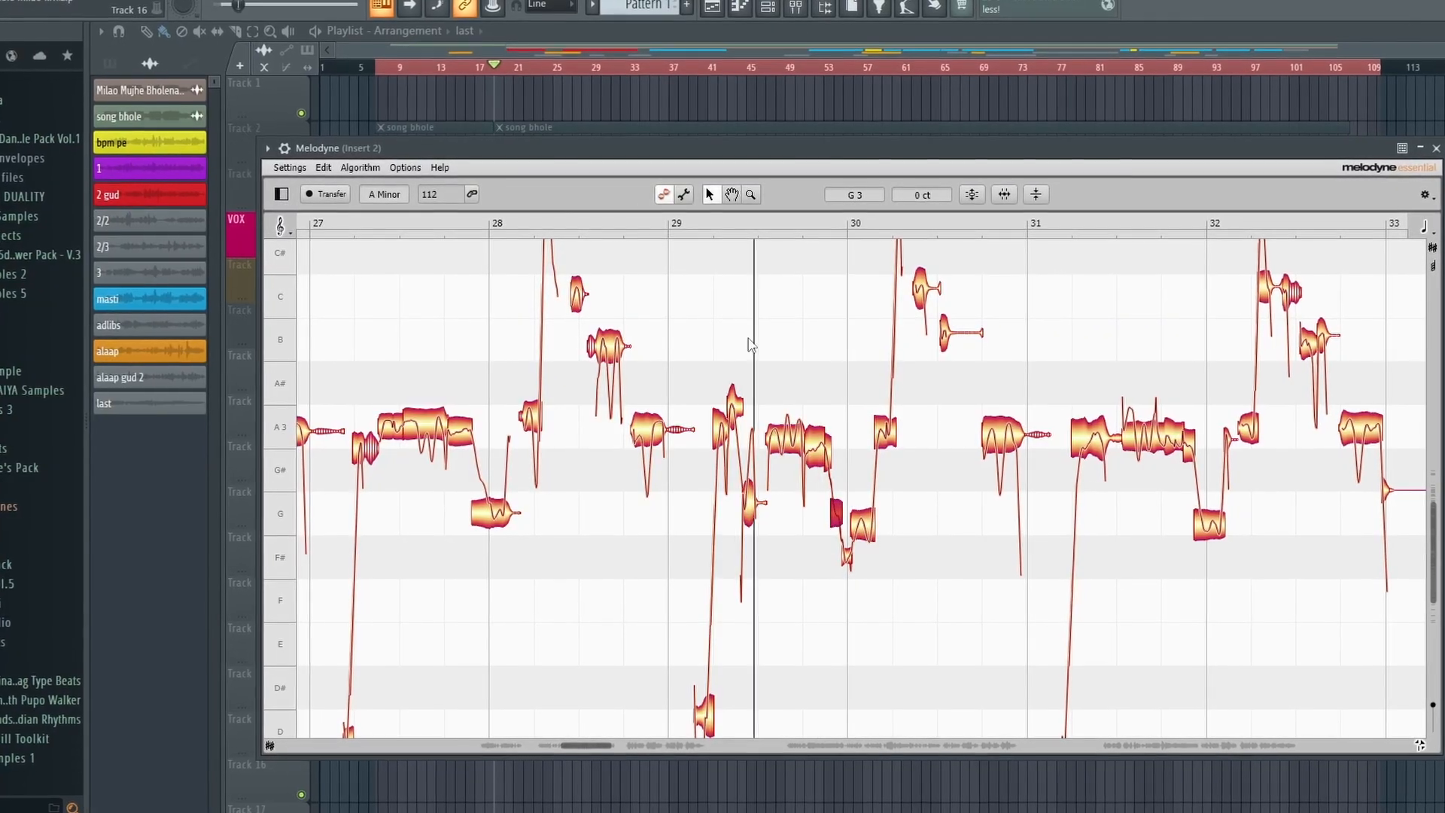
Step: Examine and audition the vocal notes from bar 30 to bar 33, including the low G 3 note at bar 32
left_click(981, 614)
scroll(905, 512, "up", 2)
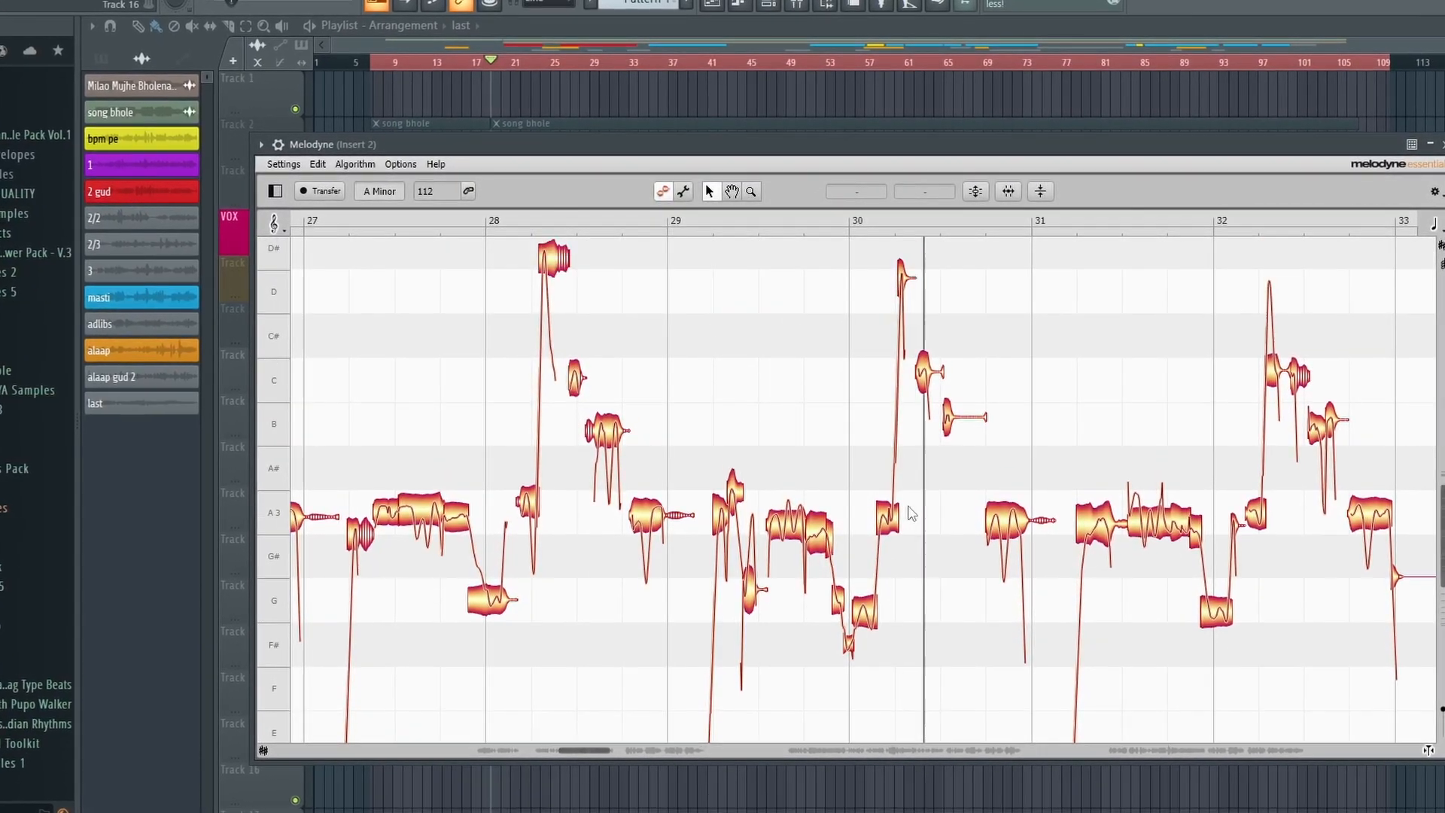
scroll(911, 513, "up", 2)
scroll(1054, 519, "down", 3)
left_click_drag(1077, 349, 625, 346)
scroll(755, 476, "down", 1)
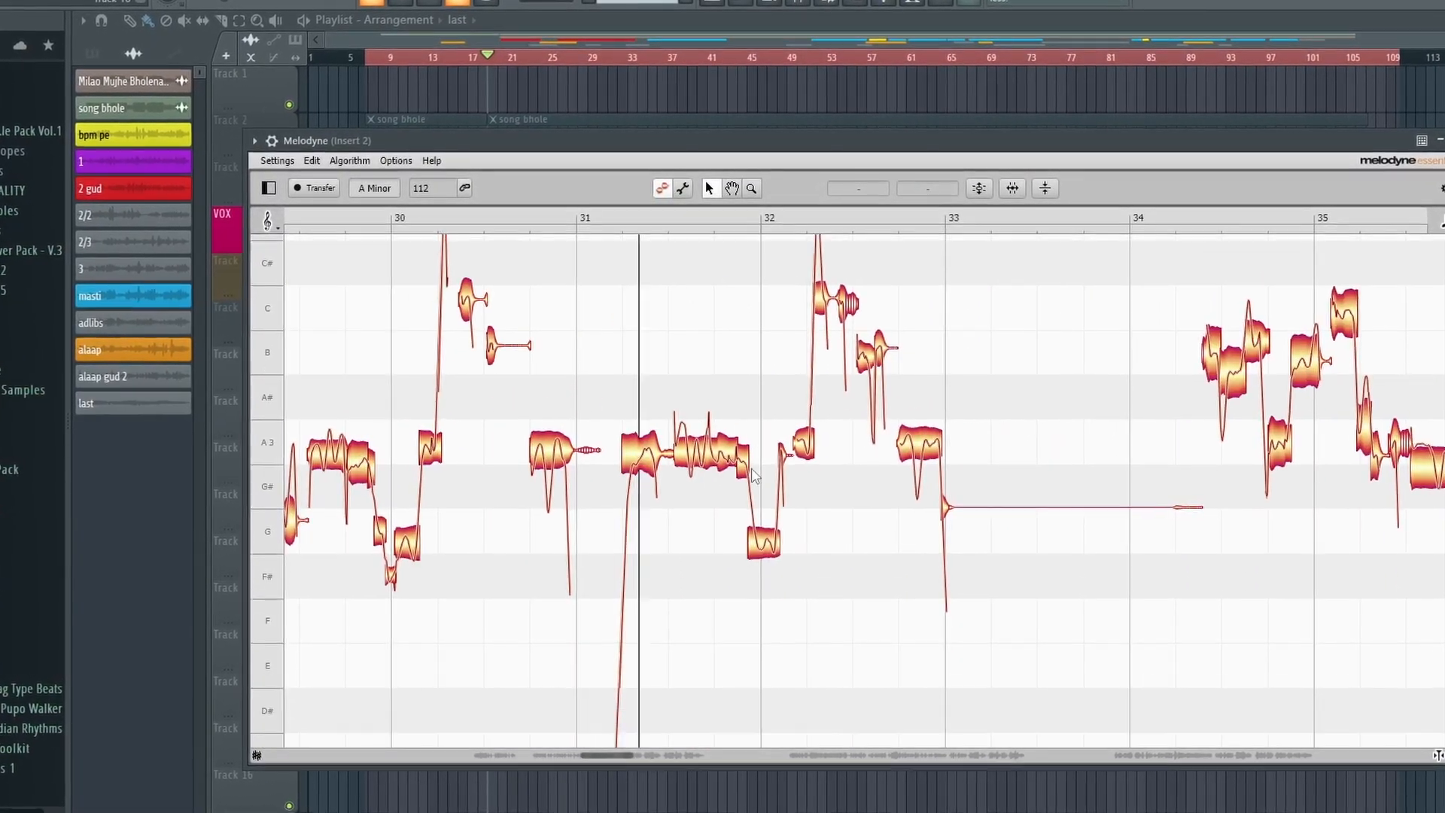
scroll(754, 475, "up", 3)
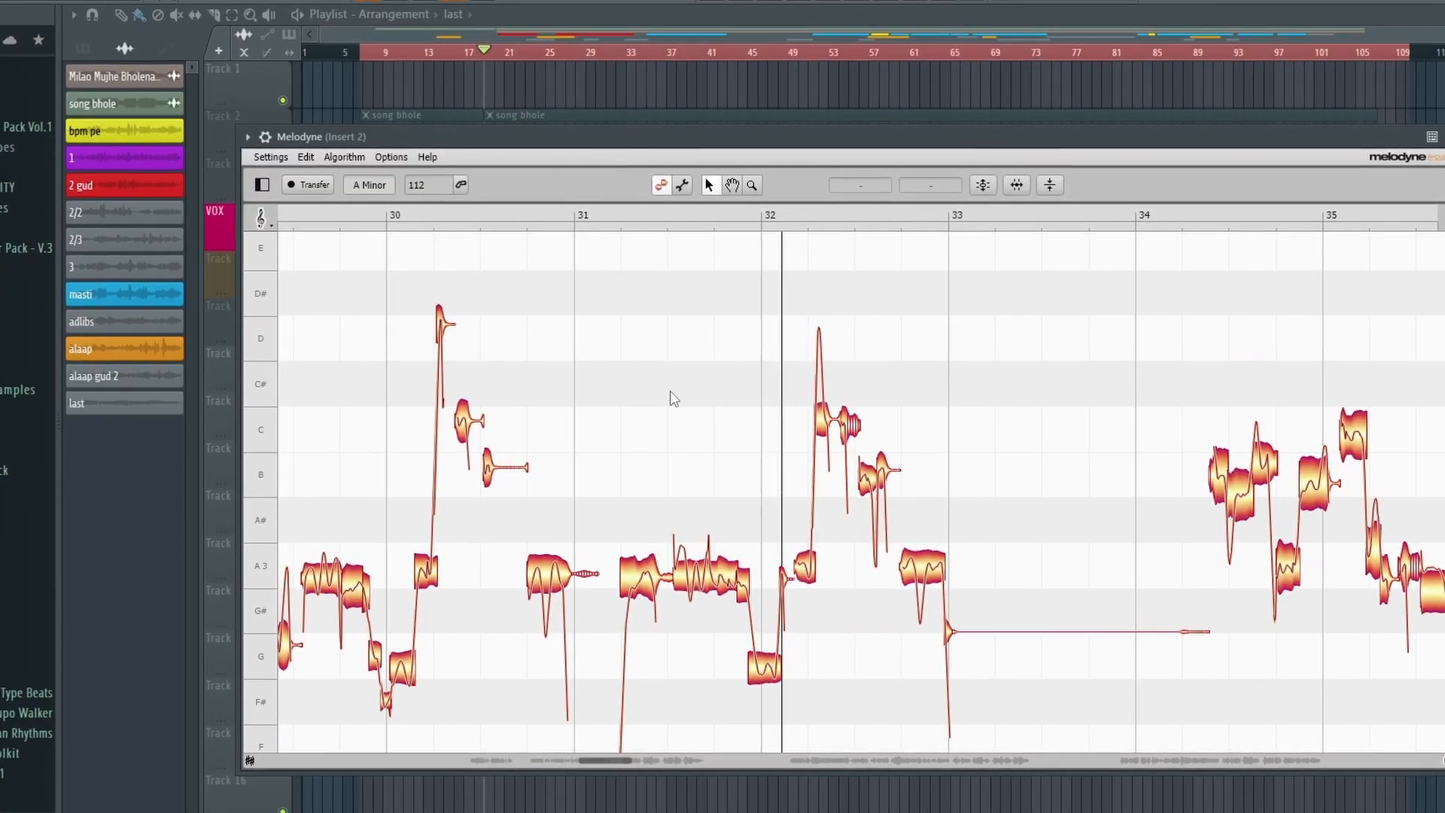
left_click(763, 666)
scroll(811, 560, "up", 1)
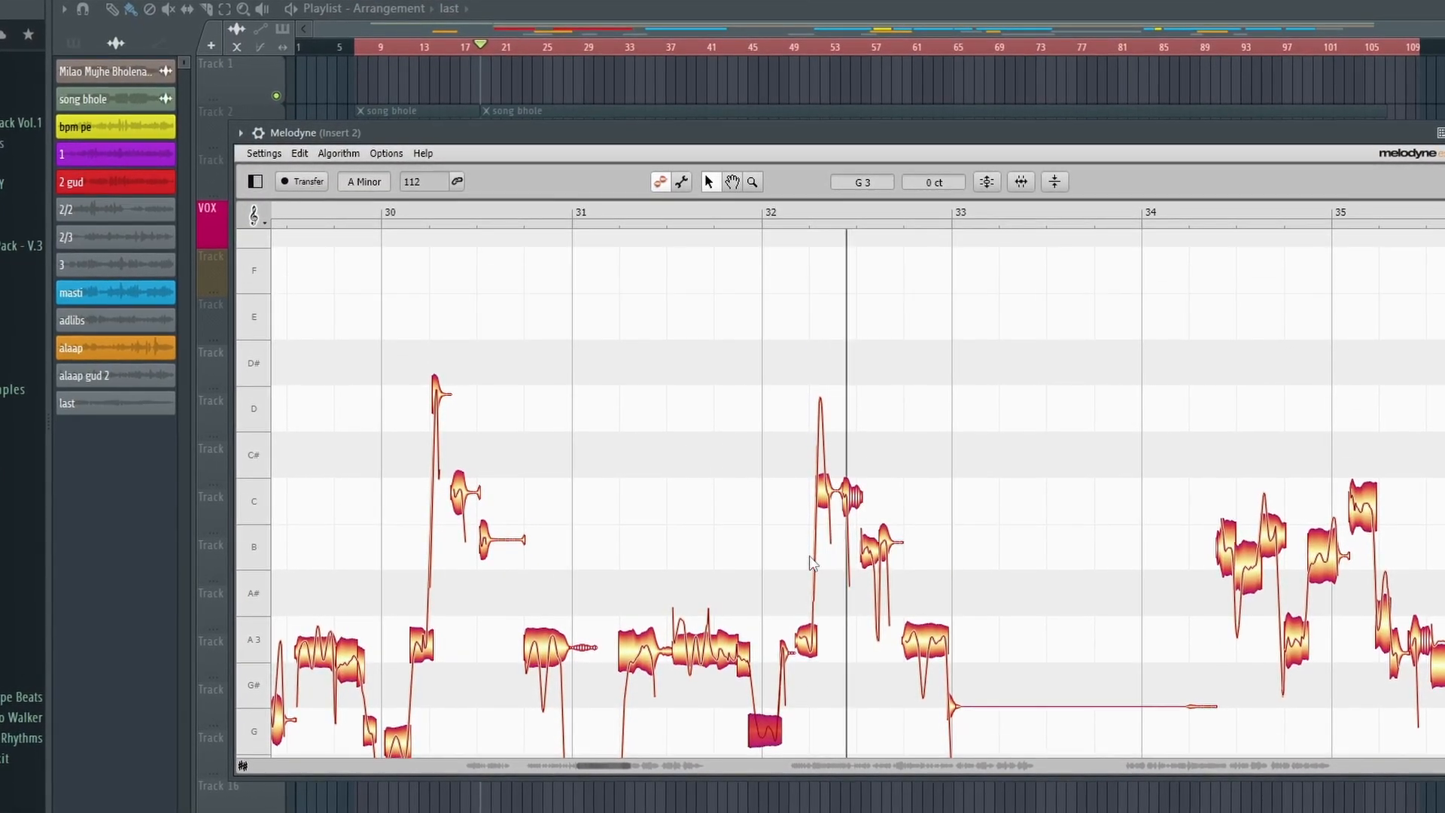
scroll(979, 602, "down", 2)
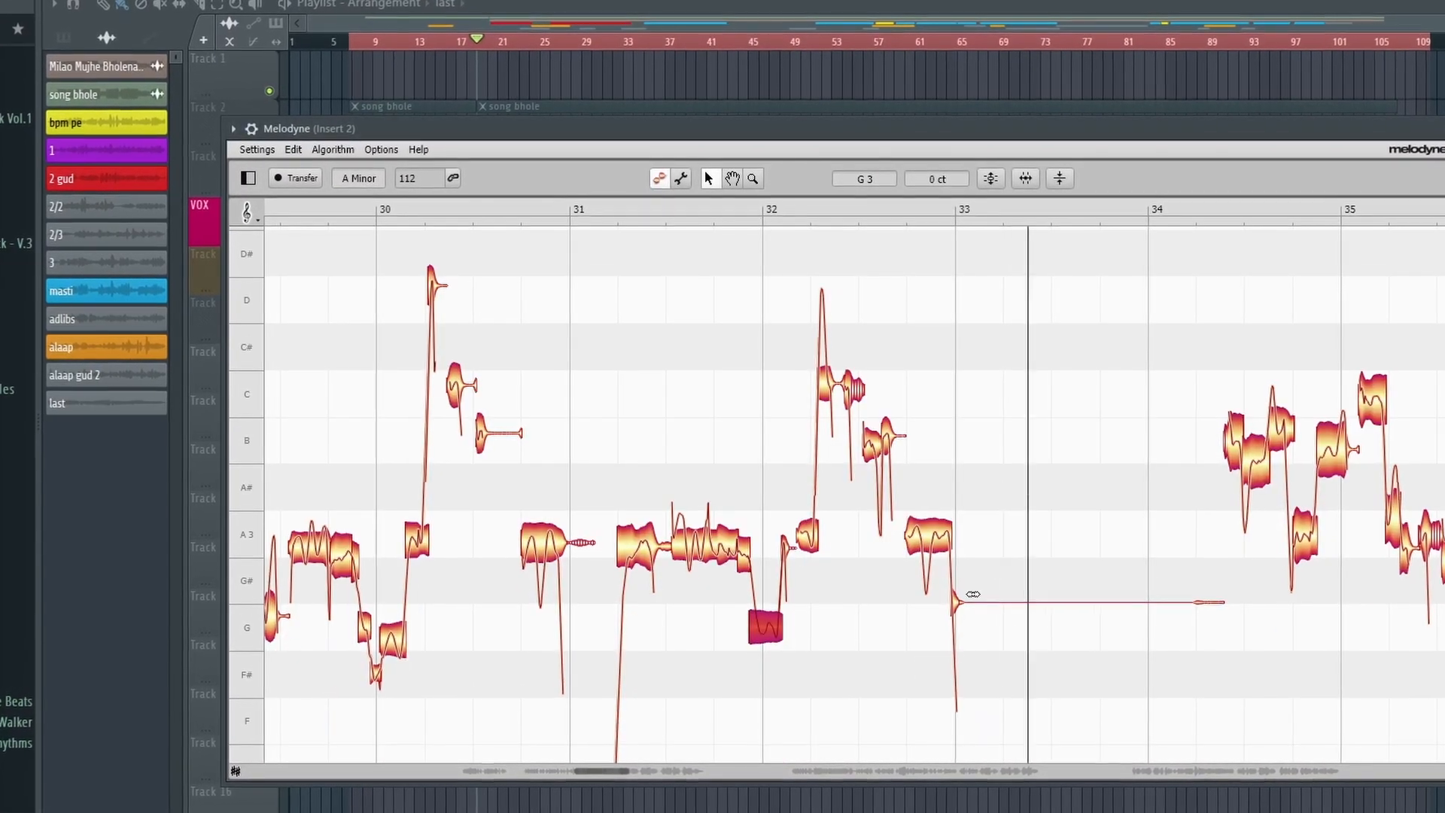
Step: Snap the small trailing note at bar 33 to G# 3 at 0 ct
double_click(956, 602)
double_click(743, 211)
left_click_drag(1026, 384, 1355, 330)
left_click_drag(939, 346, 1031, 385)
left_click_drag(929, 404, 926, 493)
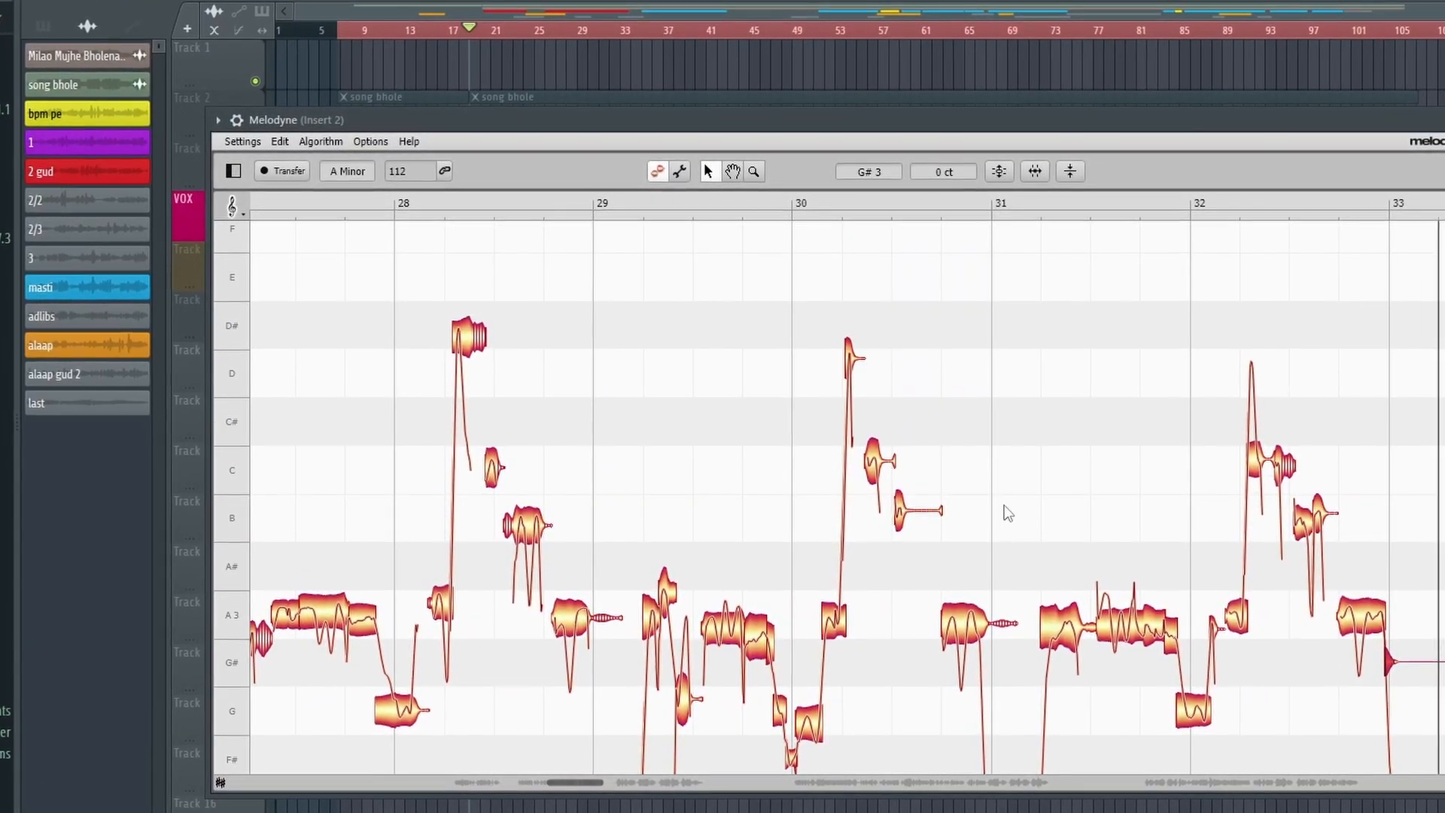
Step: Separate the A 3 note shortly after bar 31 into a short onset and a main part
scroll(1004, 508, "down", 1)
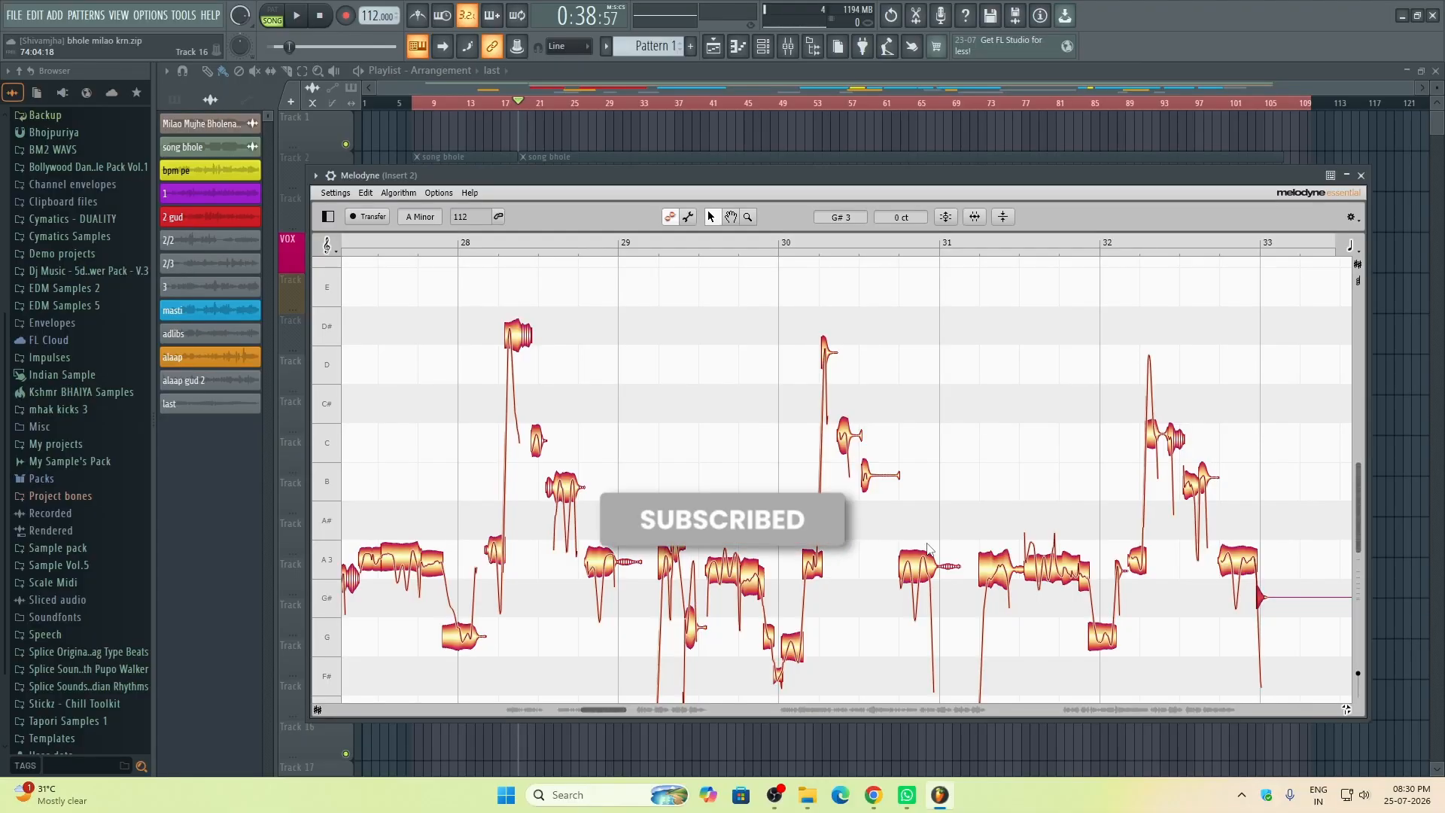
scroll(927, 548, "down", 3)
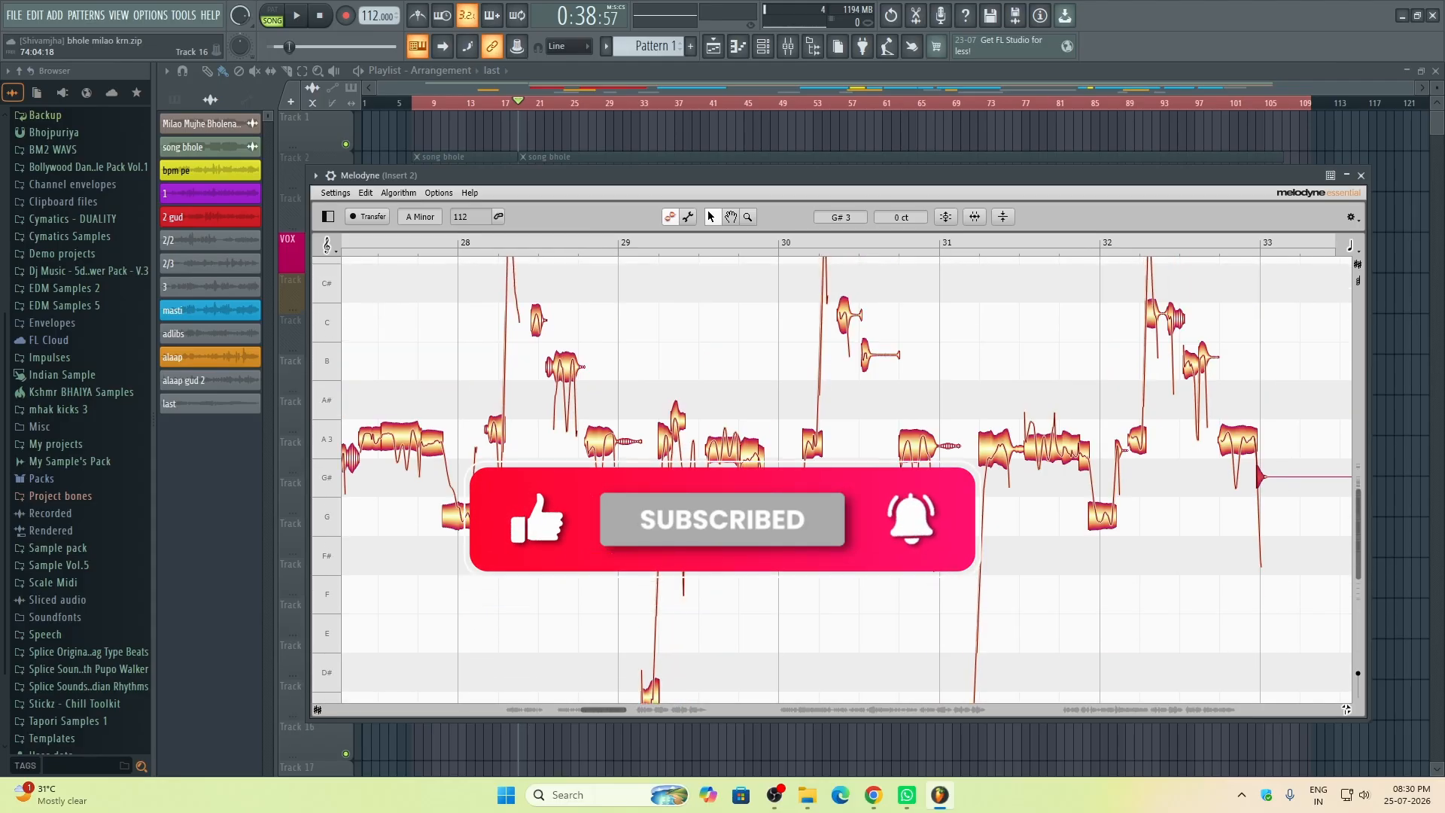
left_click(1000, 456)
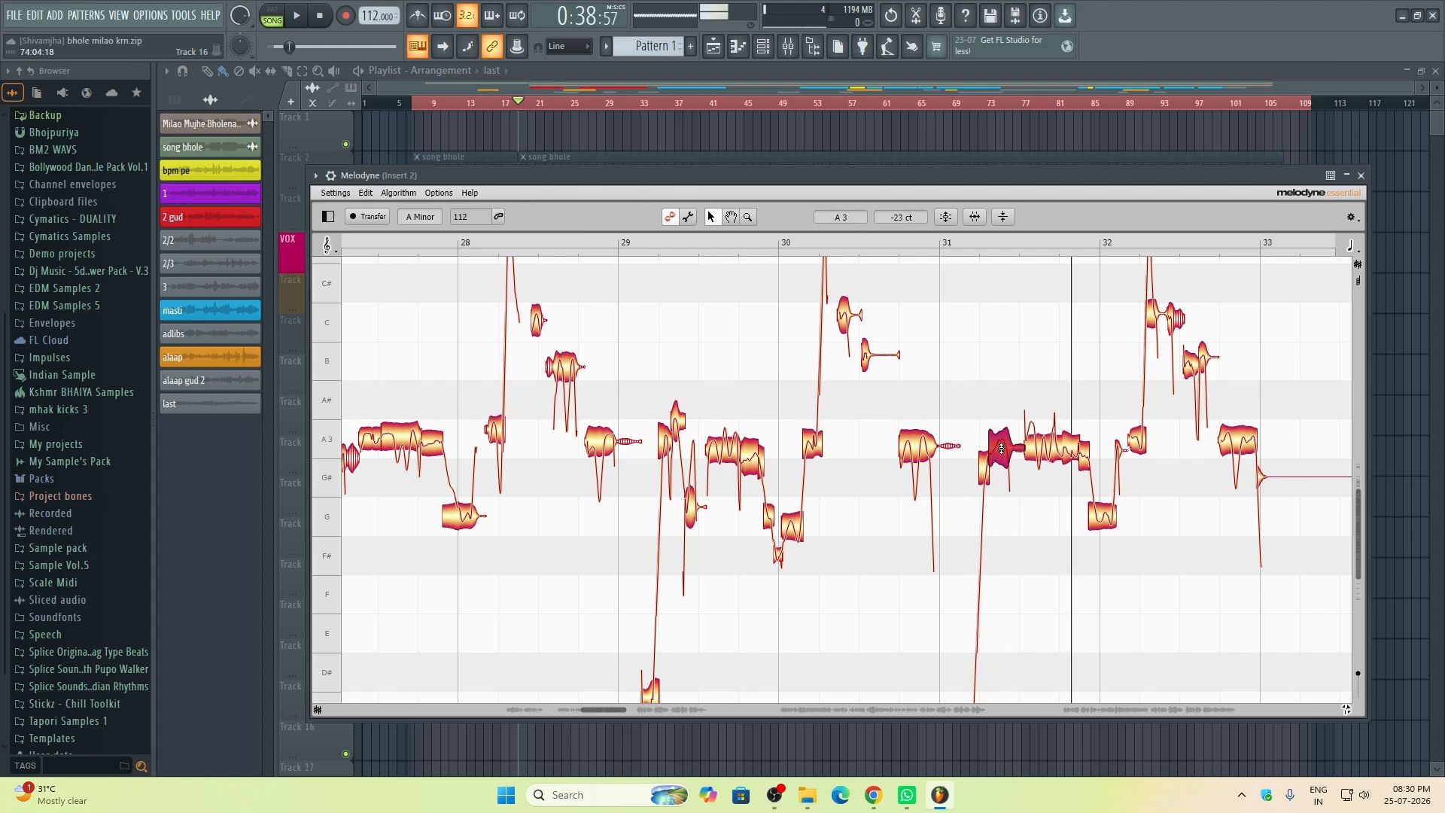
left_click(962, 426)
Step: Review the notes from bar 31 to bar 36 and play back the vocal from bar 19 to check the tuning
left_click_drag(1074, 319, 787, 359)
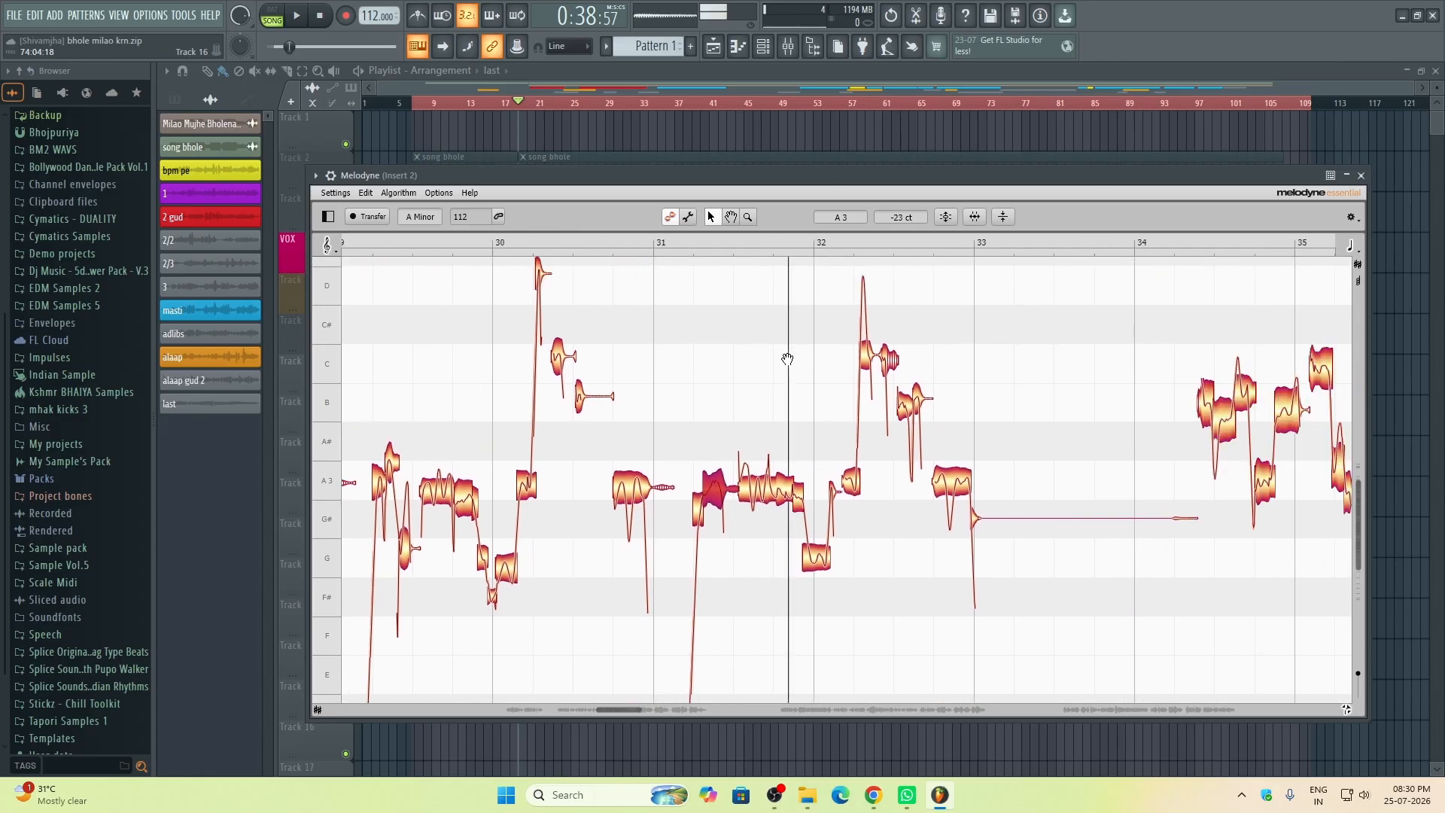
scroll(1027, 512, "up", 2)
left_click_drag(1062, 428, 800, 423)
scroll(831, 481, "down", 3)
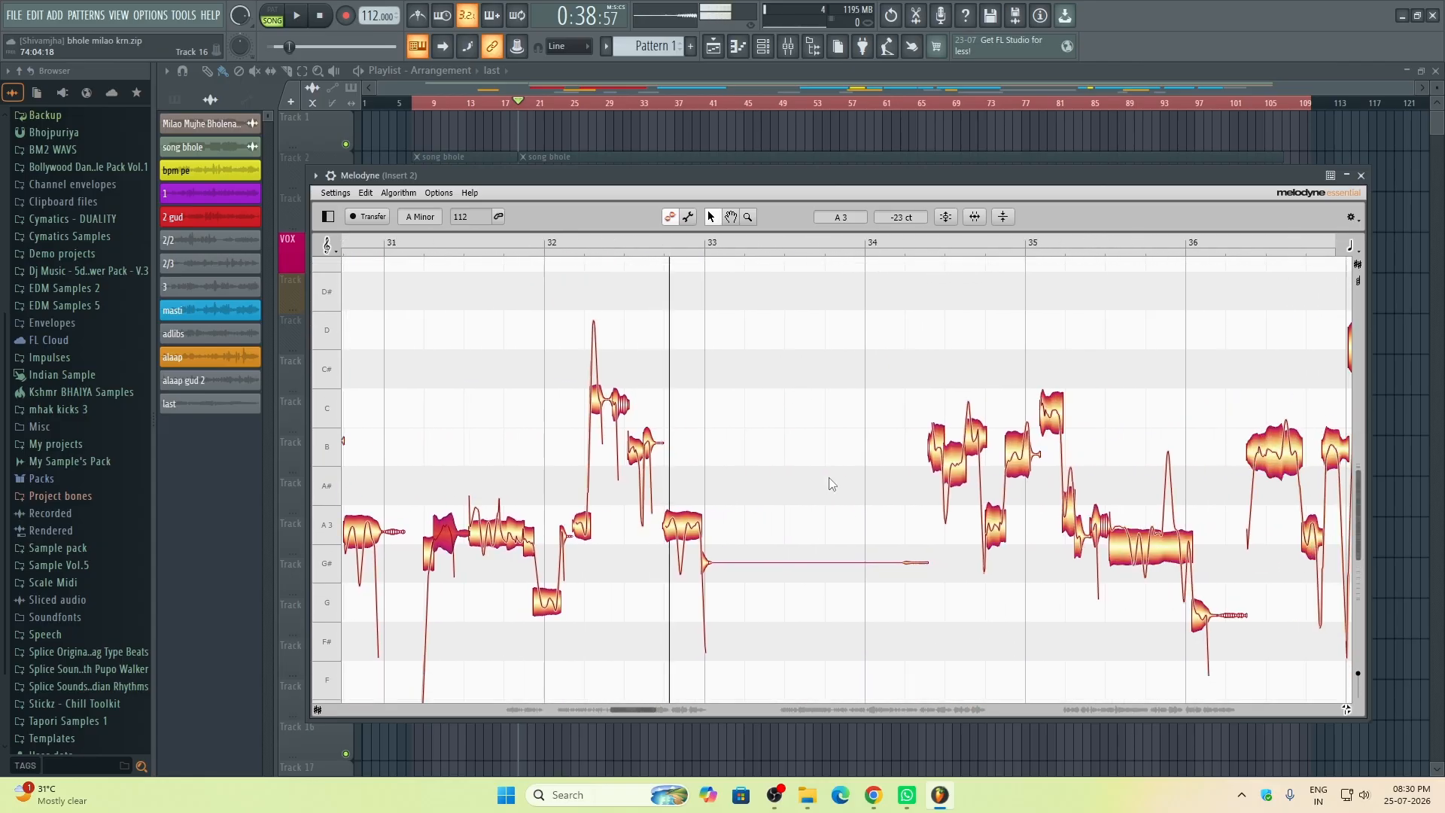
scroll(831, 496, "up", 2)
key("space")
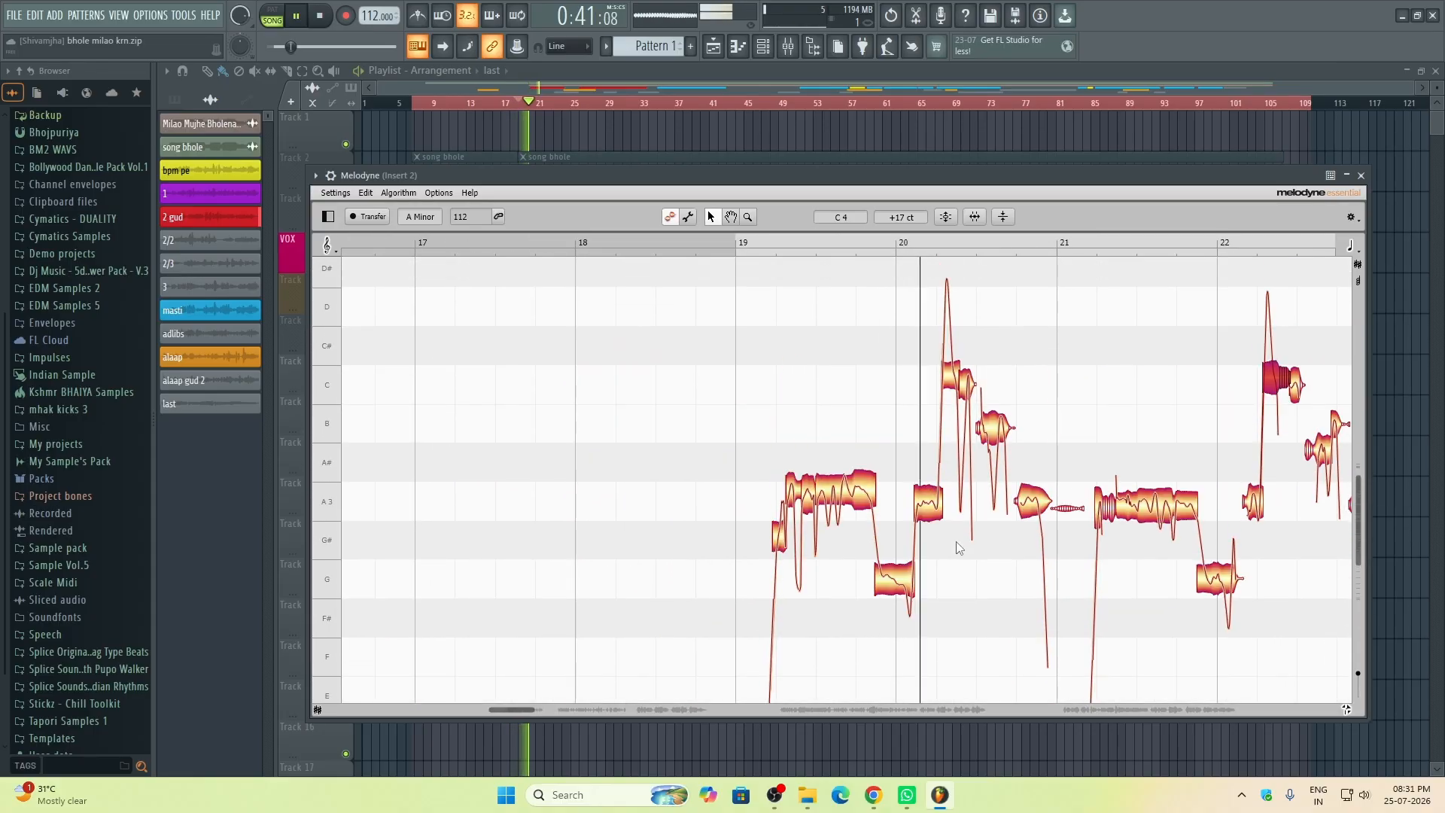
key("space")
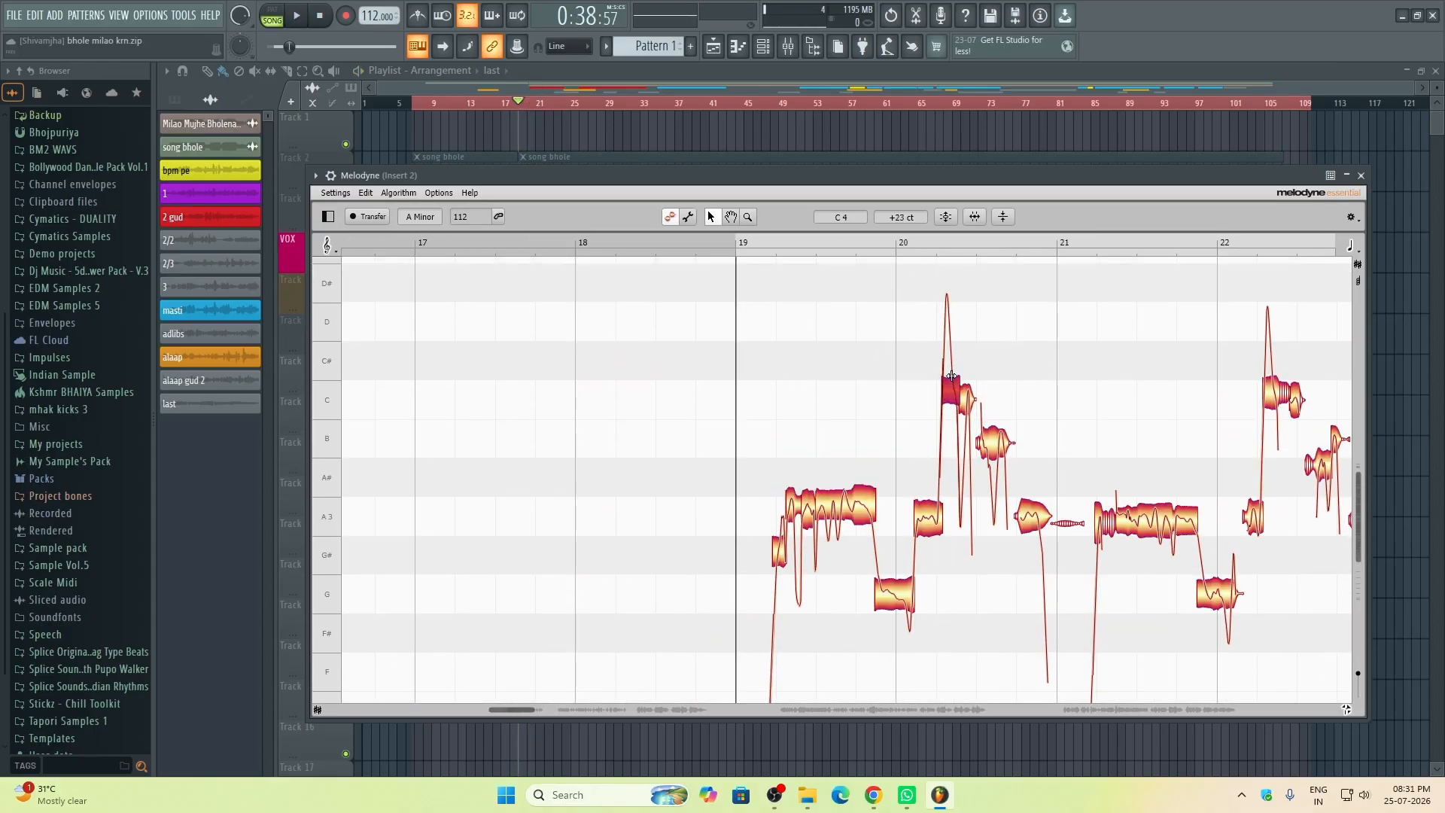
Step: Separate the start of the C 4 note after bar 20, place it on D# 4 at 0 ct and audition it
double_click(880, 353)
double_click(944, 298)
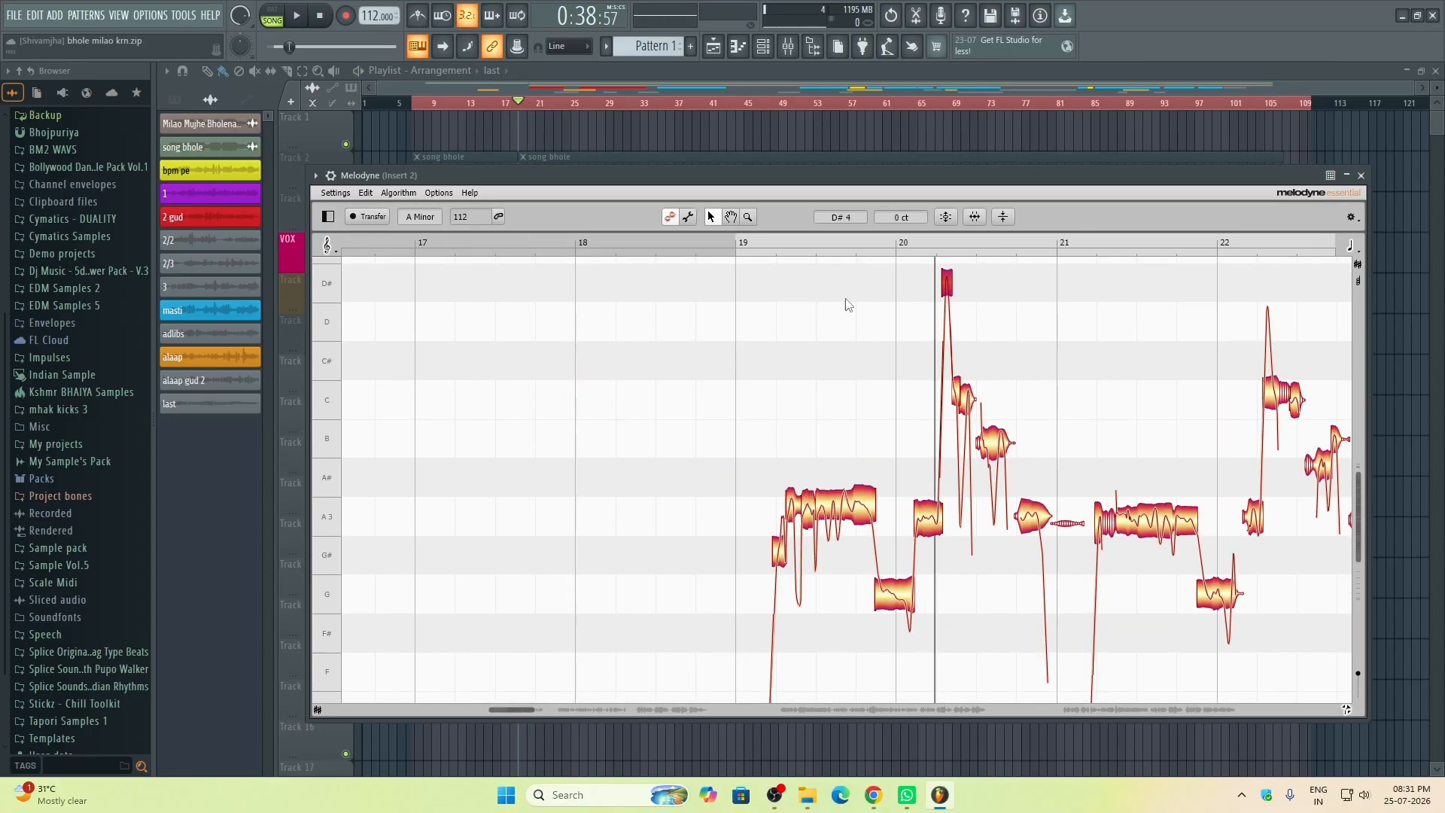
double_click(844, 300)
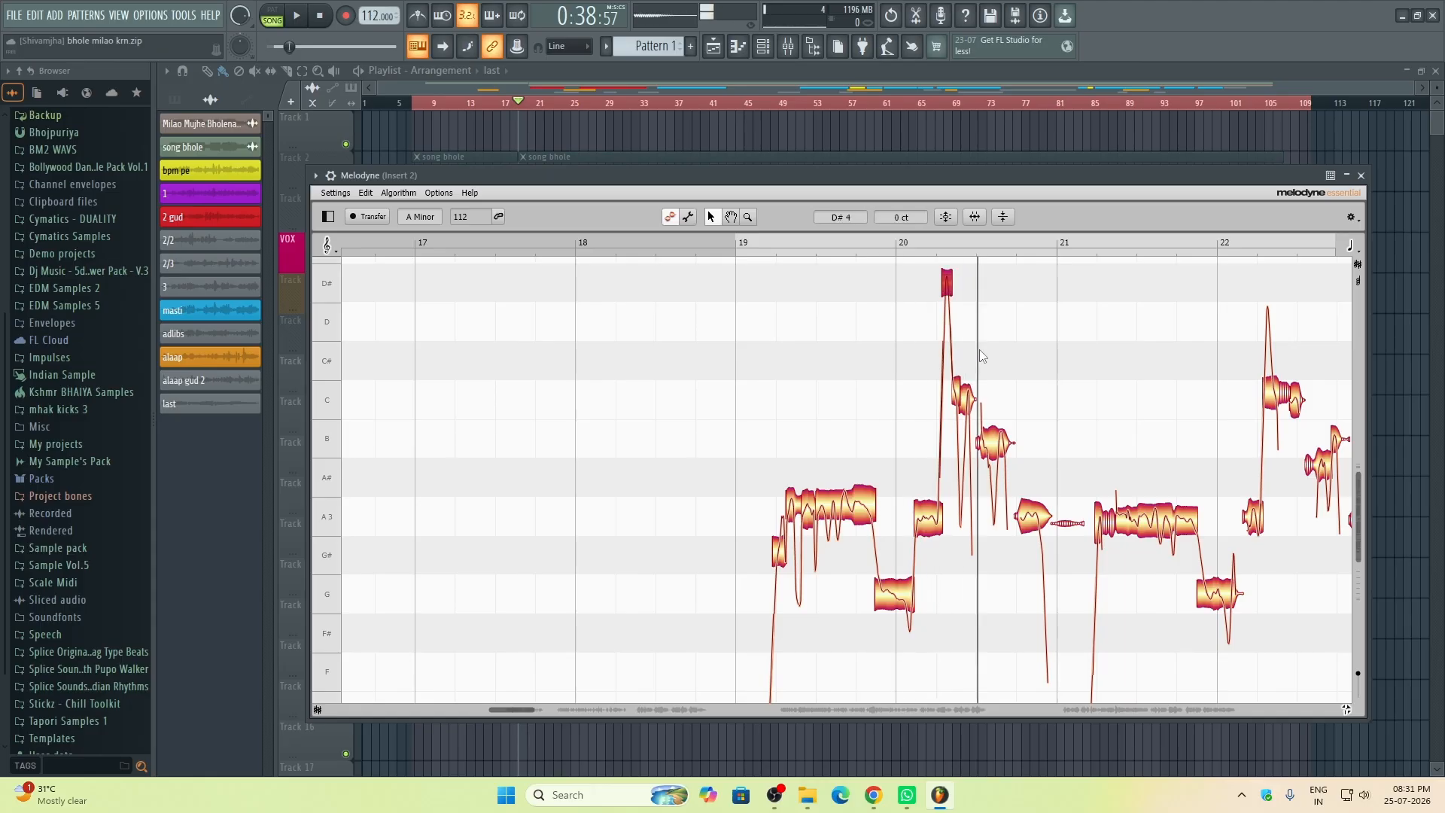
Step: Separate the start of the C 4 note after bar 22, raise it to D 4 and snap it to 0 ct
scroll(1019, 336, "down", 1)
scroll(1022, 340, "down", 1)
scroll(1082, 329, "down", 2)
scroll(1088, 329, "up", 1)
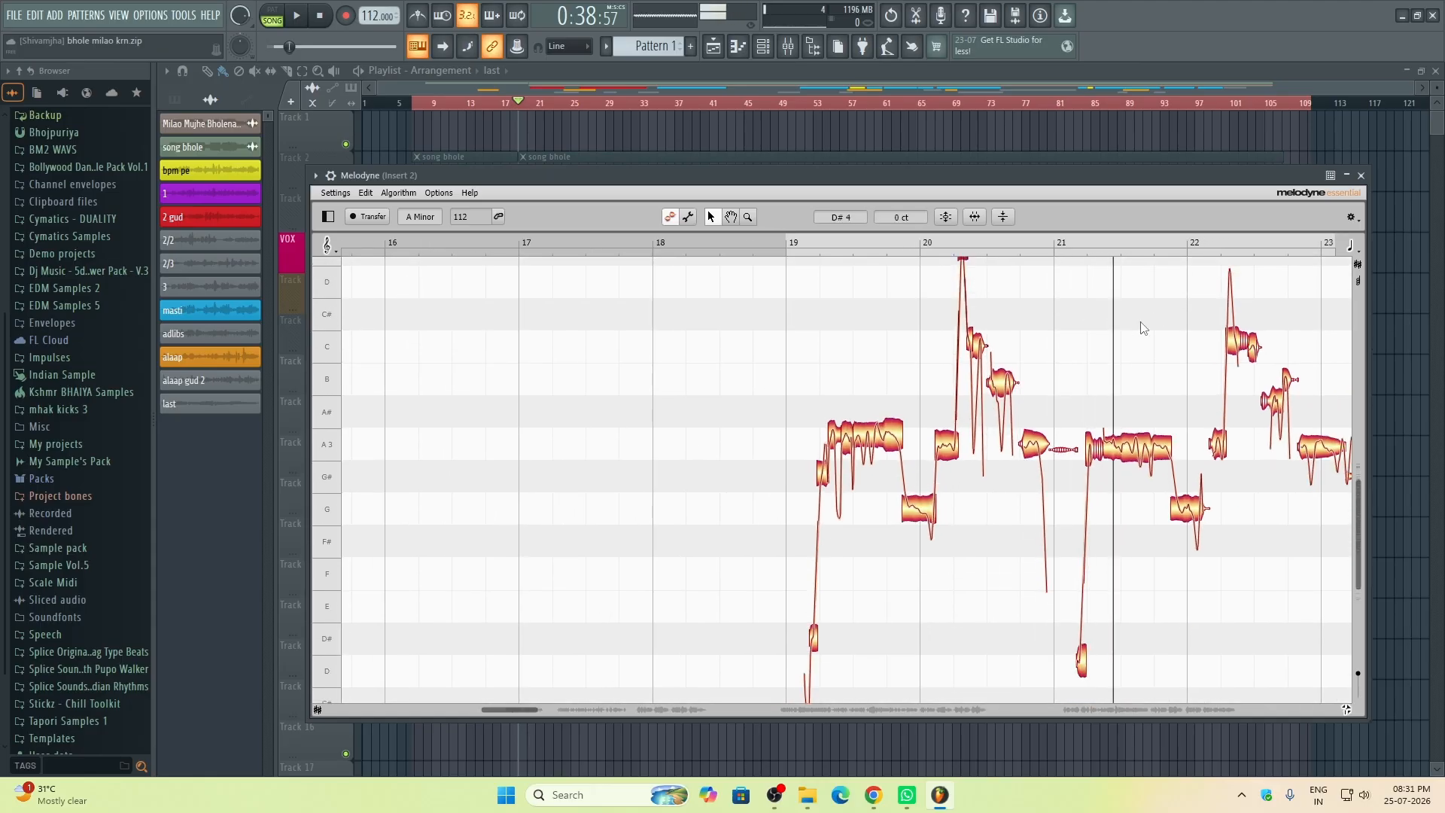
left_click_drag(1155, 319, 897, 320)
left_click(900, 366)
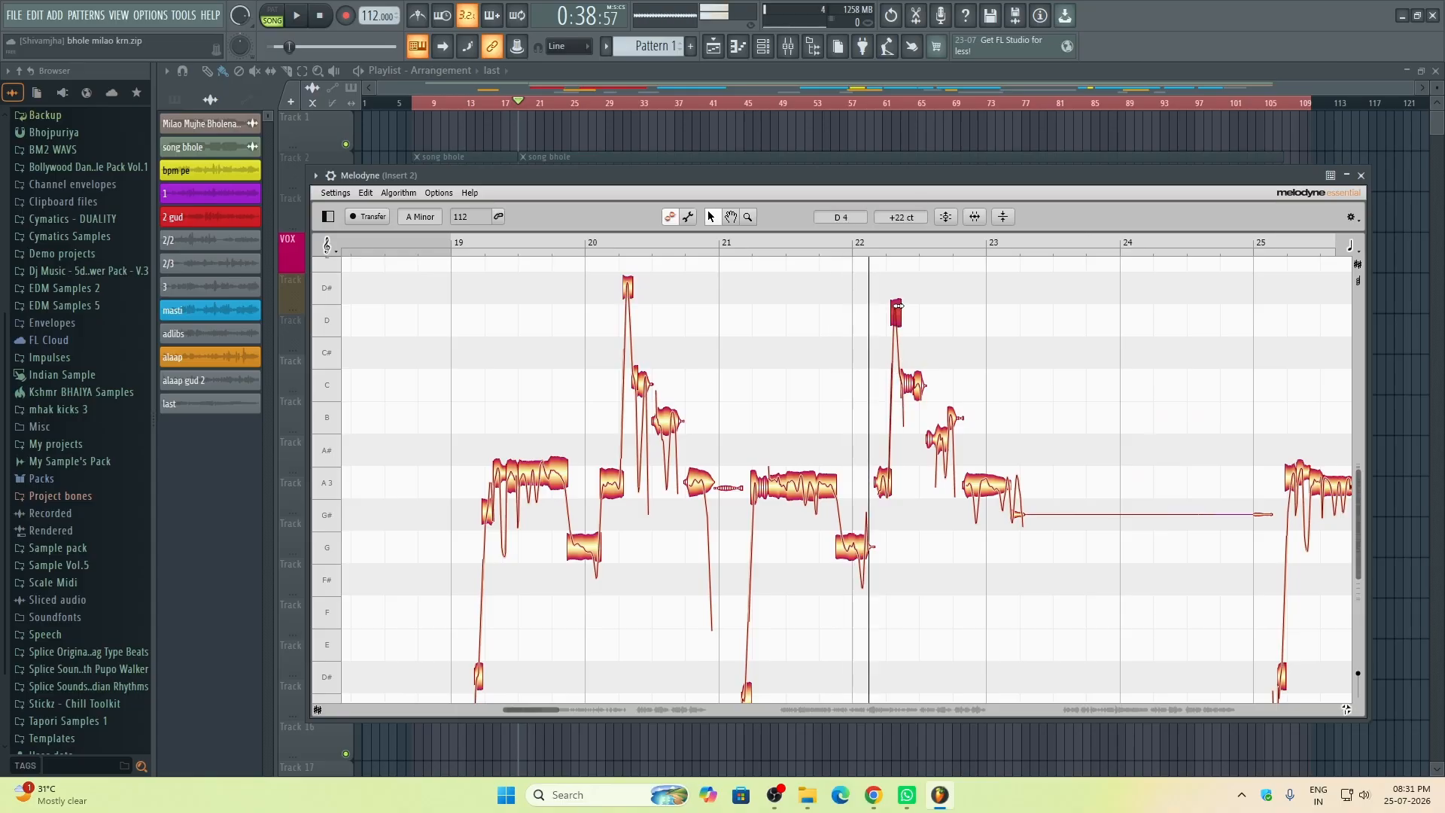
double_click(897, 319)
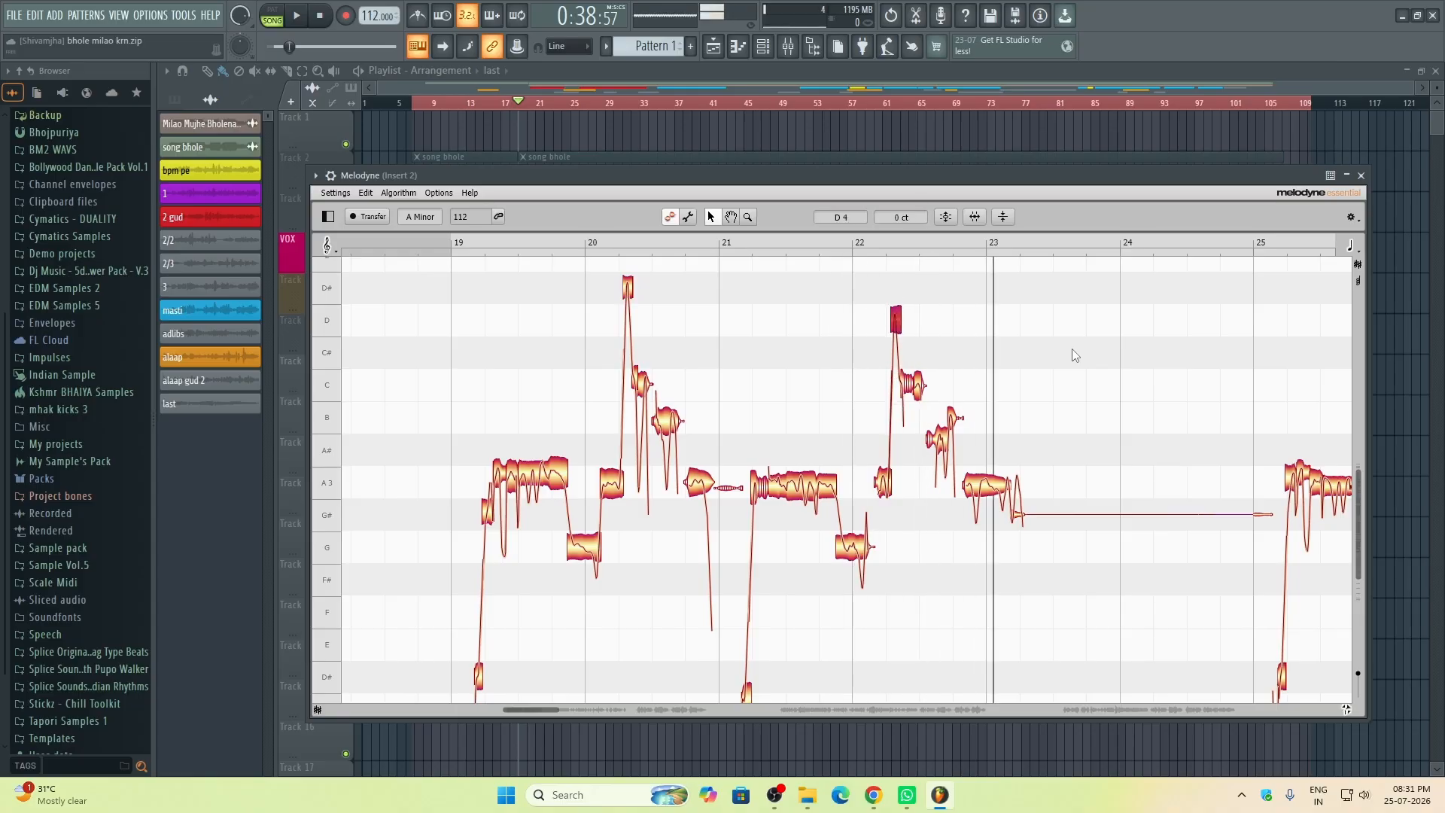
Step: Try to isolate the pitch peak in the long note before bar 36 by separating it from its neighbouring parts
left_click_drag(1126, 354, 879, 353)
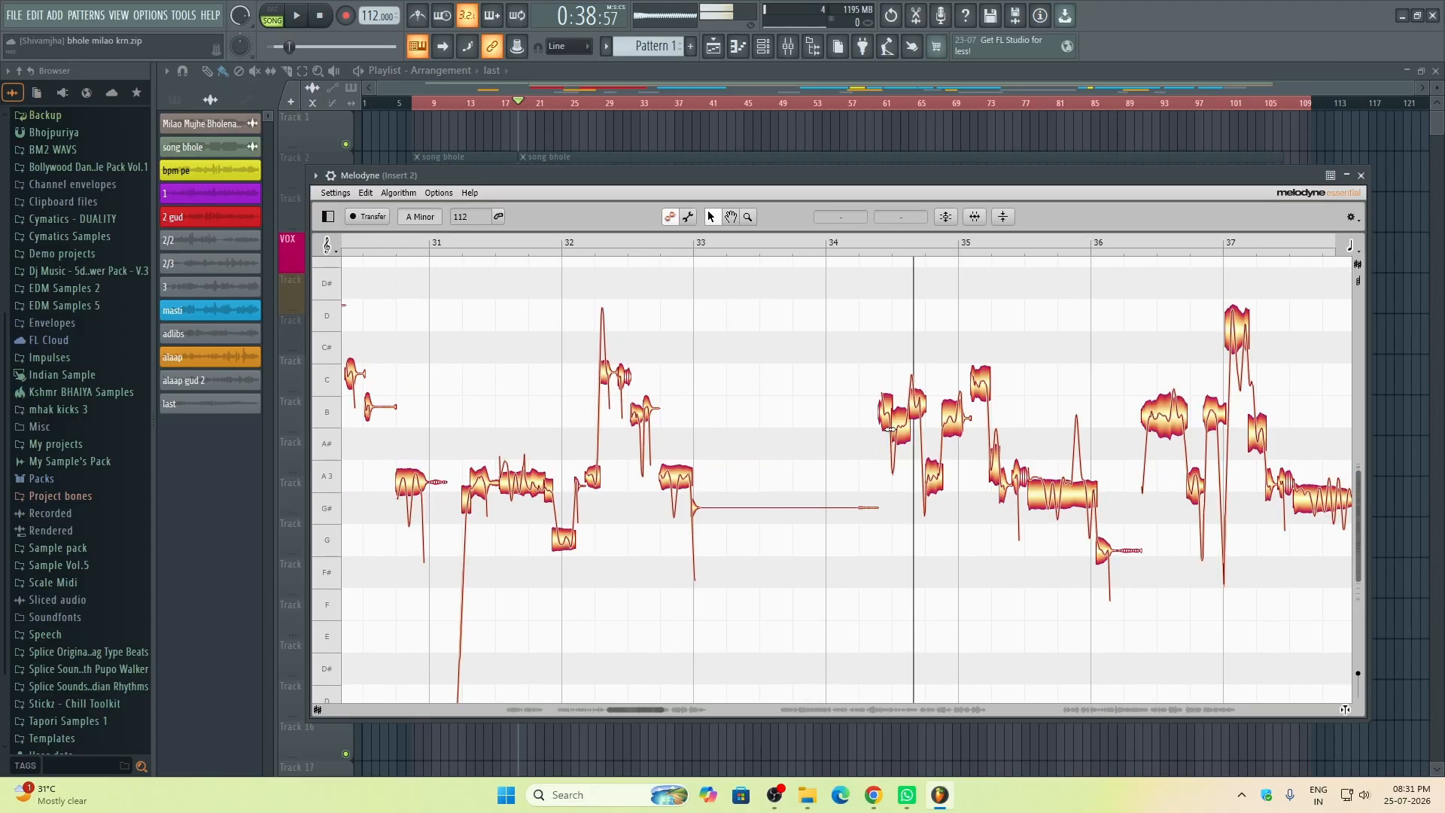
scroll(1039, 421, "up", 1)
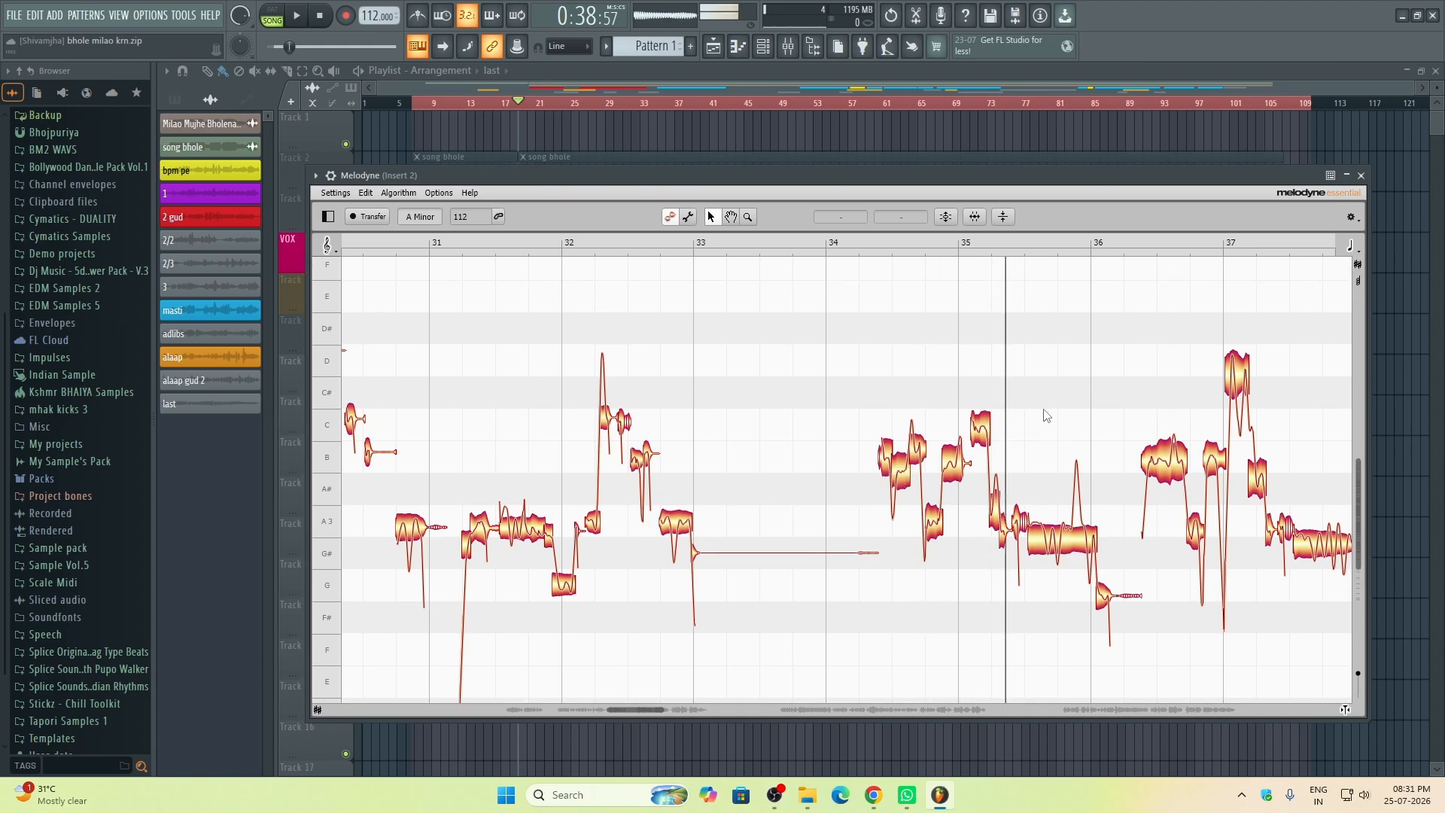
left_click(1070, 523)
double_click(1084, 517)
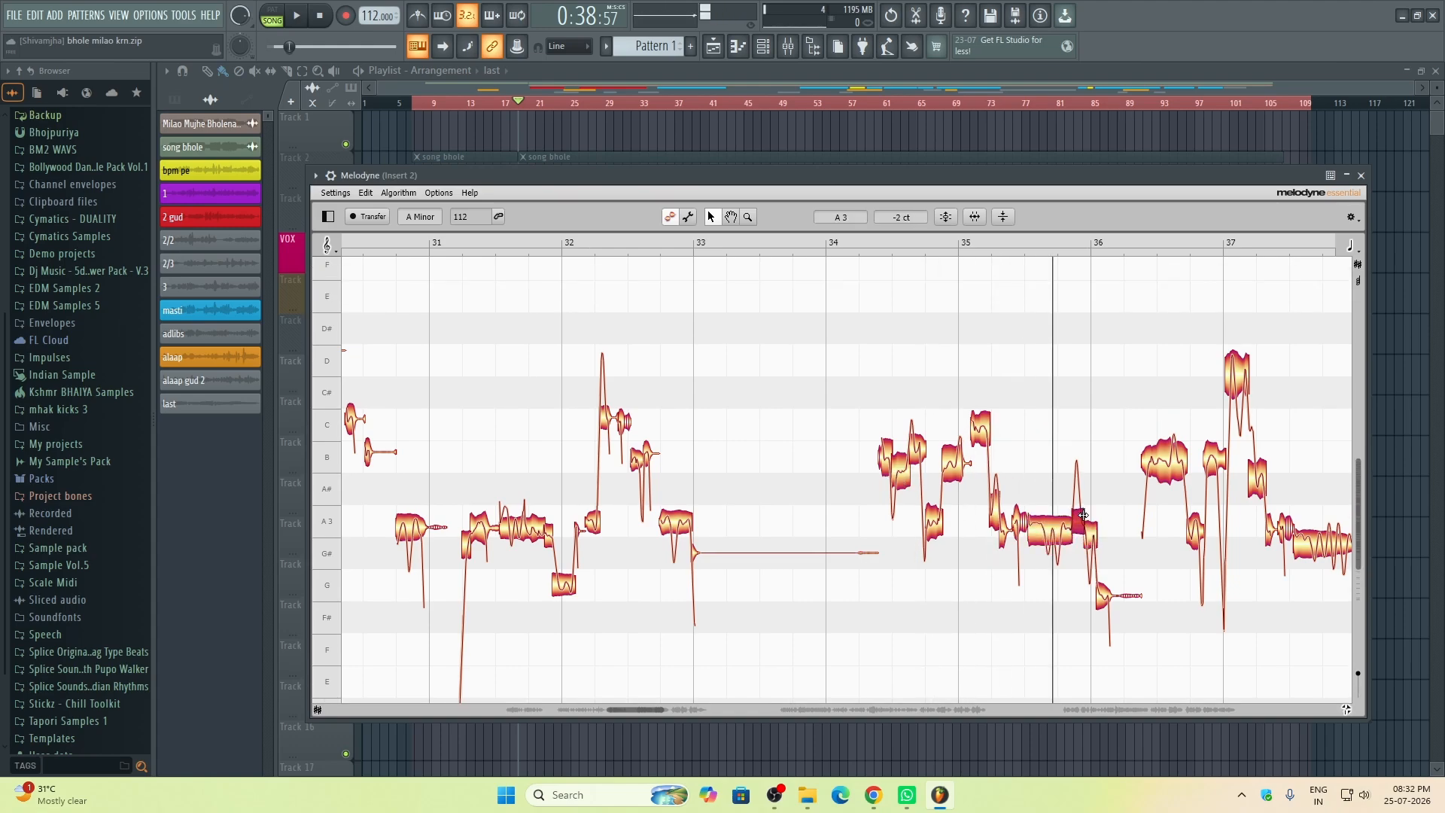
double_click(1003, 381)
left_click(1078, 520)
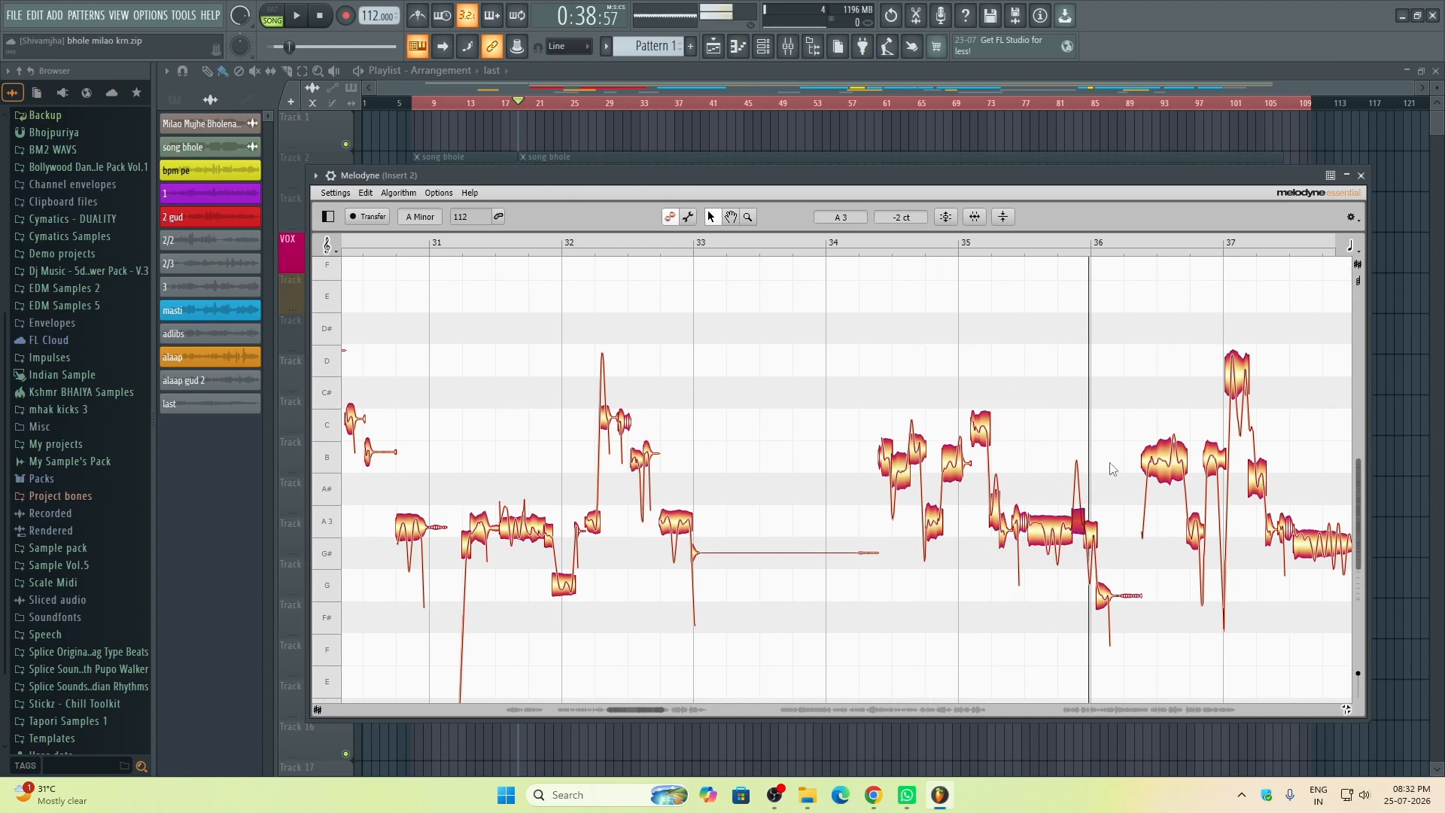
Step: Undo the last two separations of the long note before bar 36
scroll(1107, 465, "up", 3)
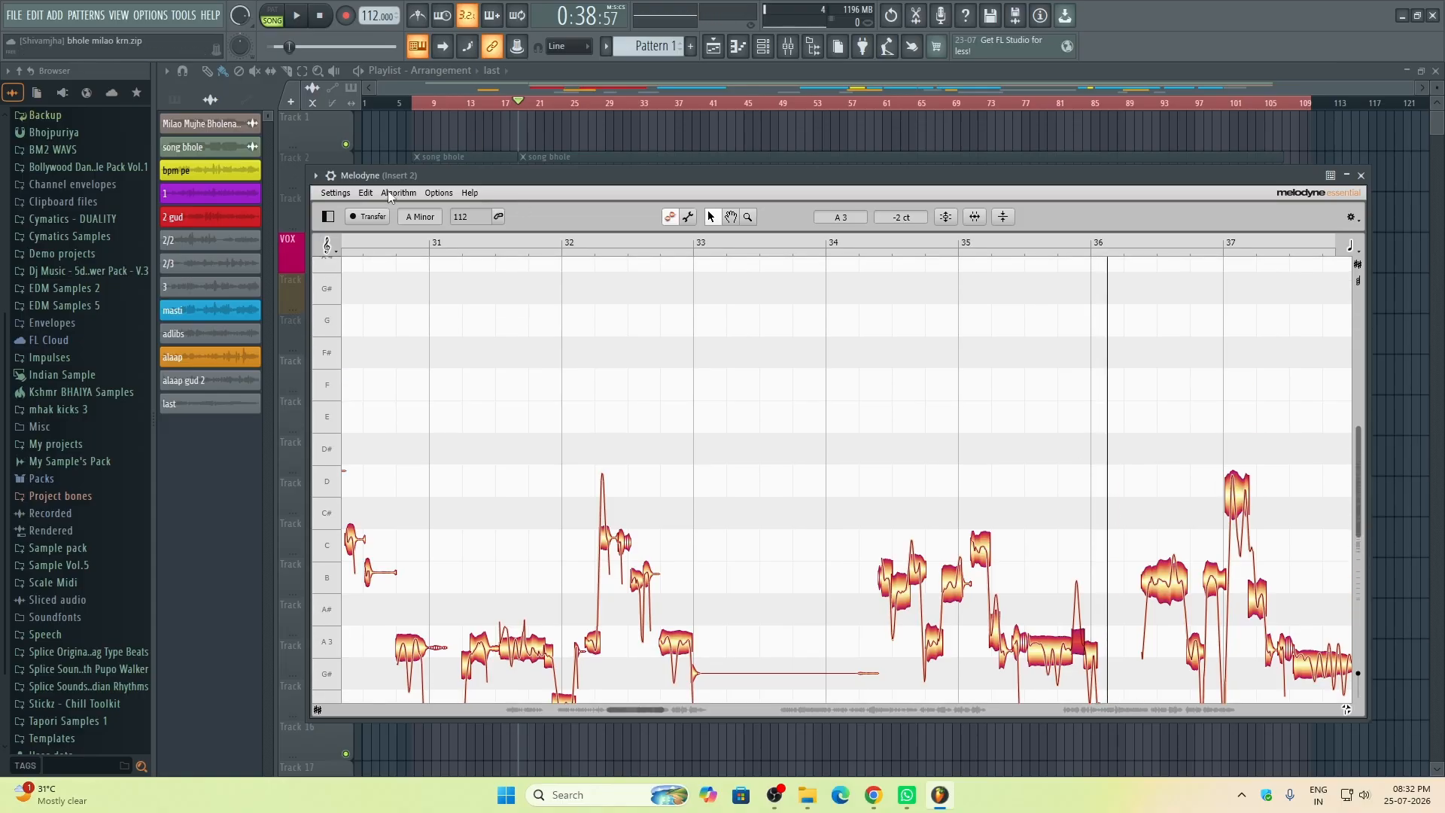
left_click(366, 193)
left_click(380, 206)
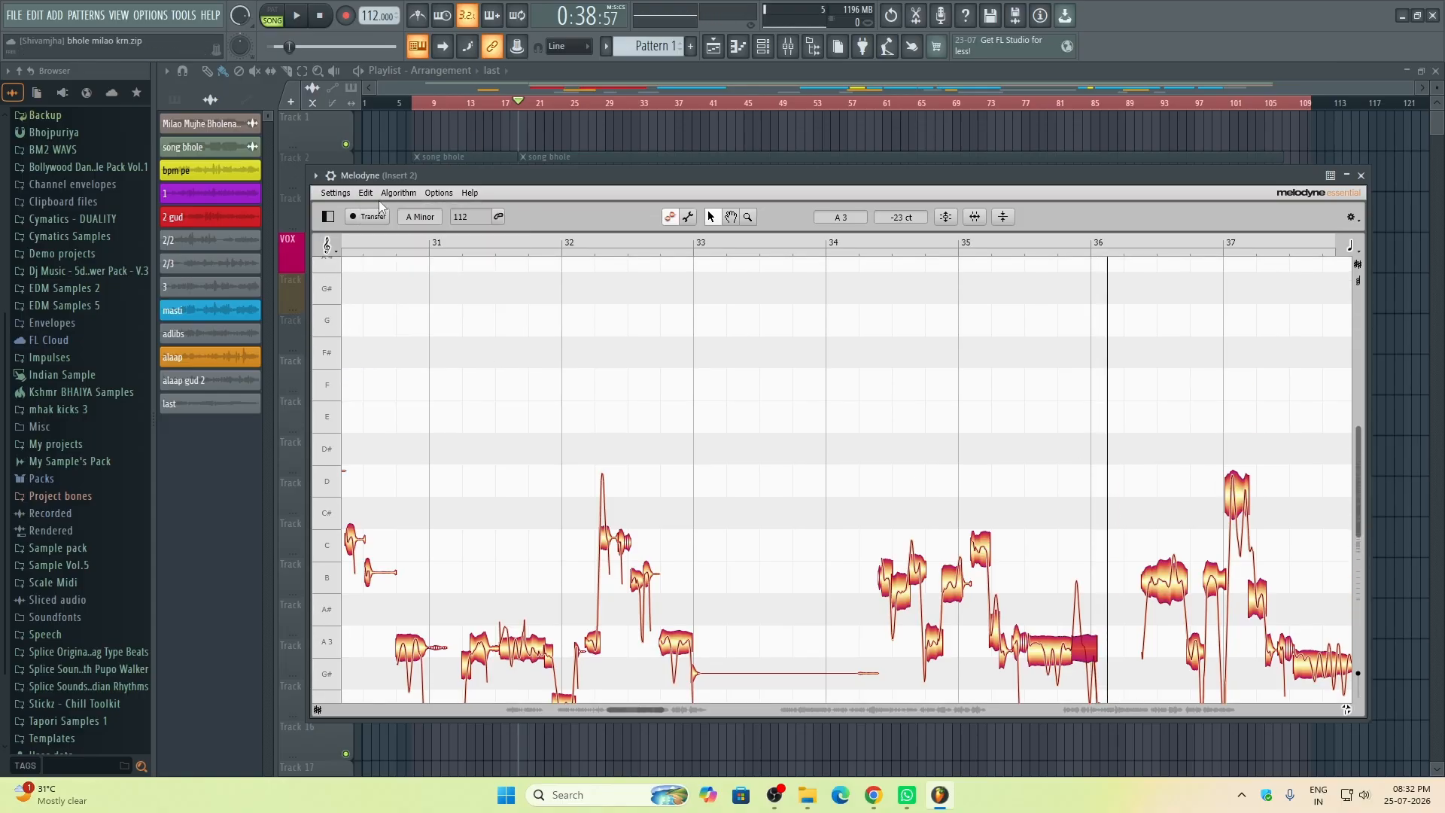
left_click(367, 193)
left_click(379, 205)
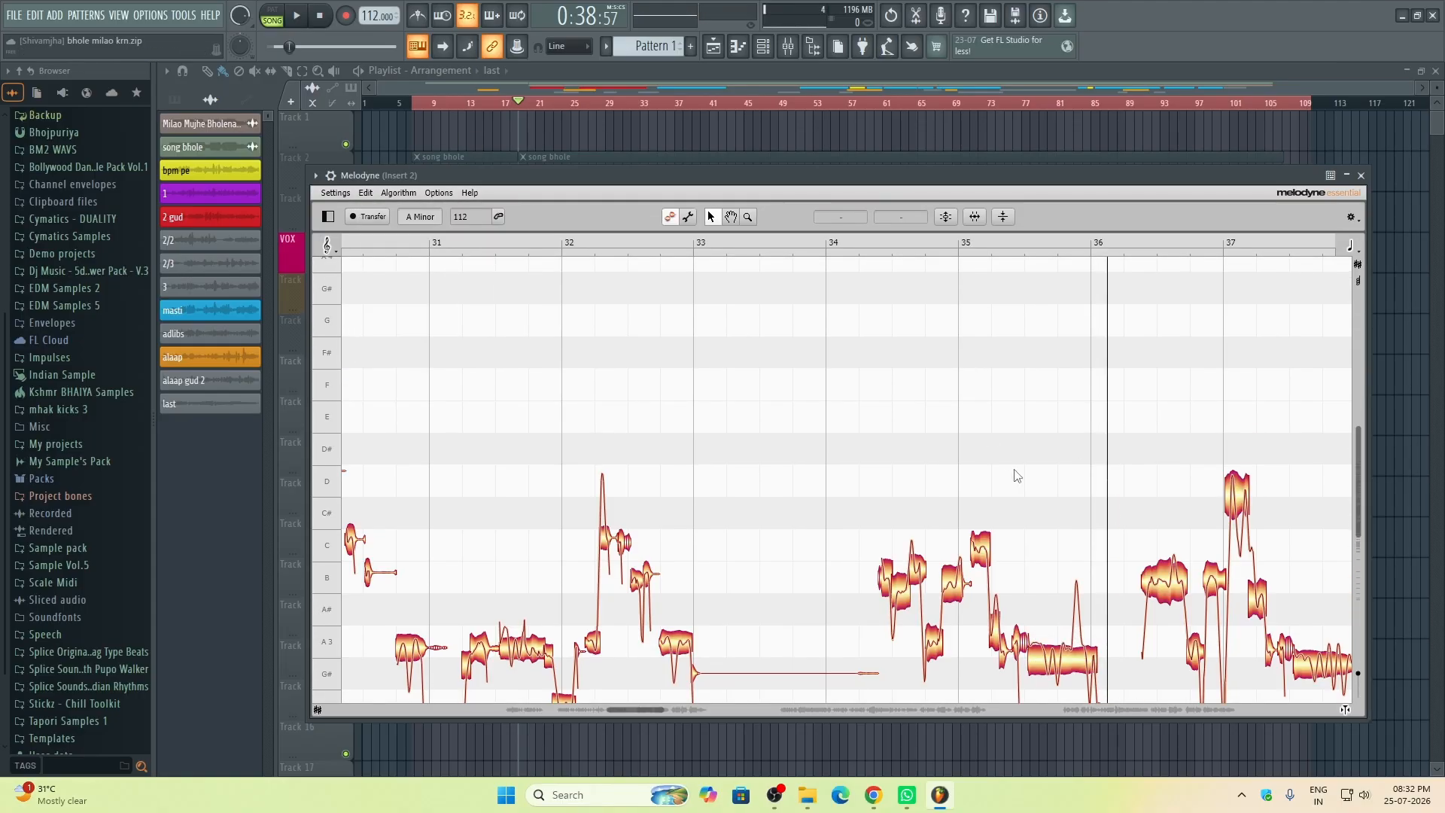
scroll(1016, 474, "up", 5)
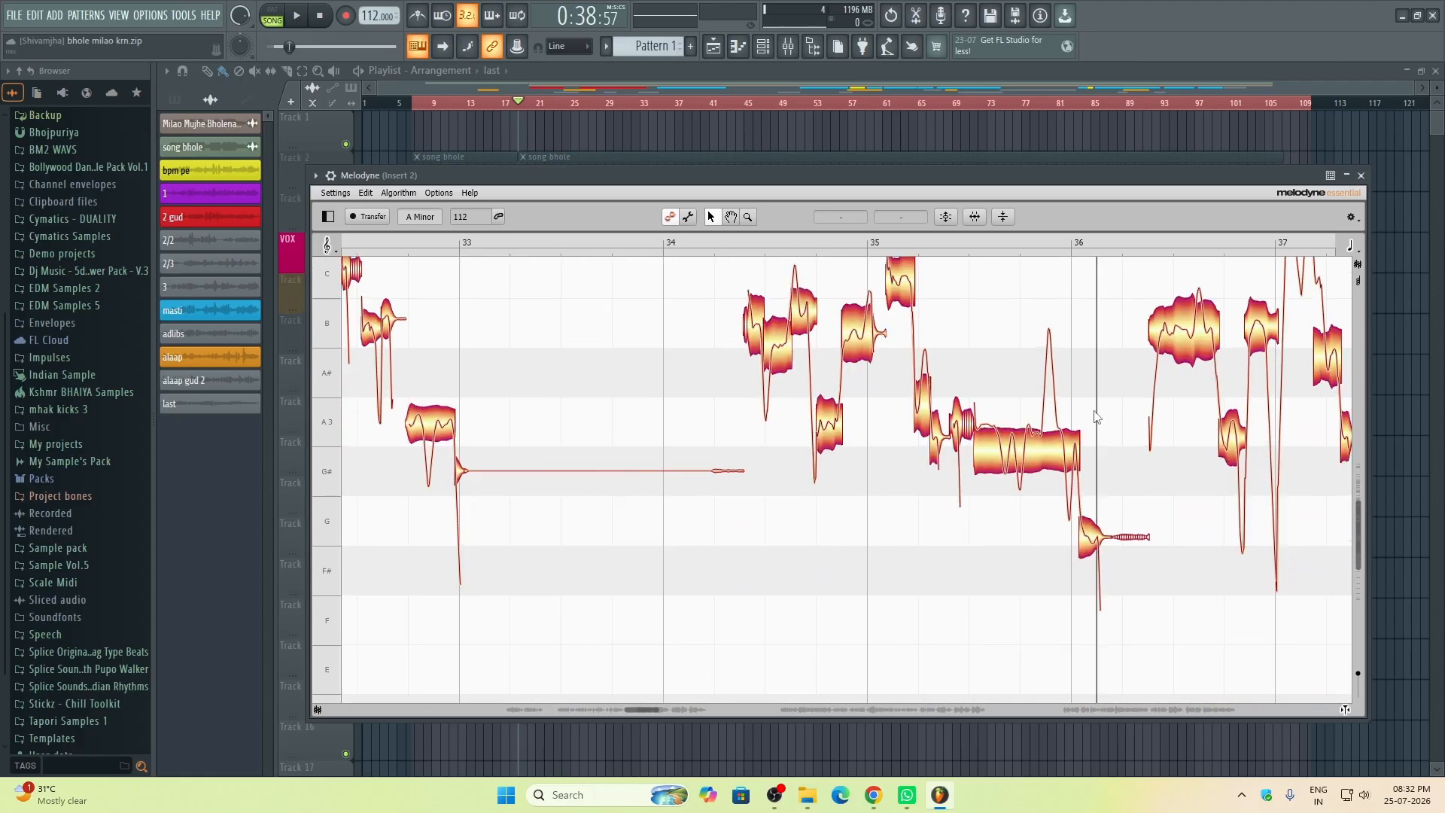
Step: Separate the long A 3 note before bar 36 at three points, isolating its pitch peak as its own note
scroll(1096, 416, "up", 2)
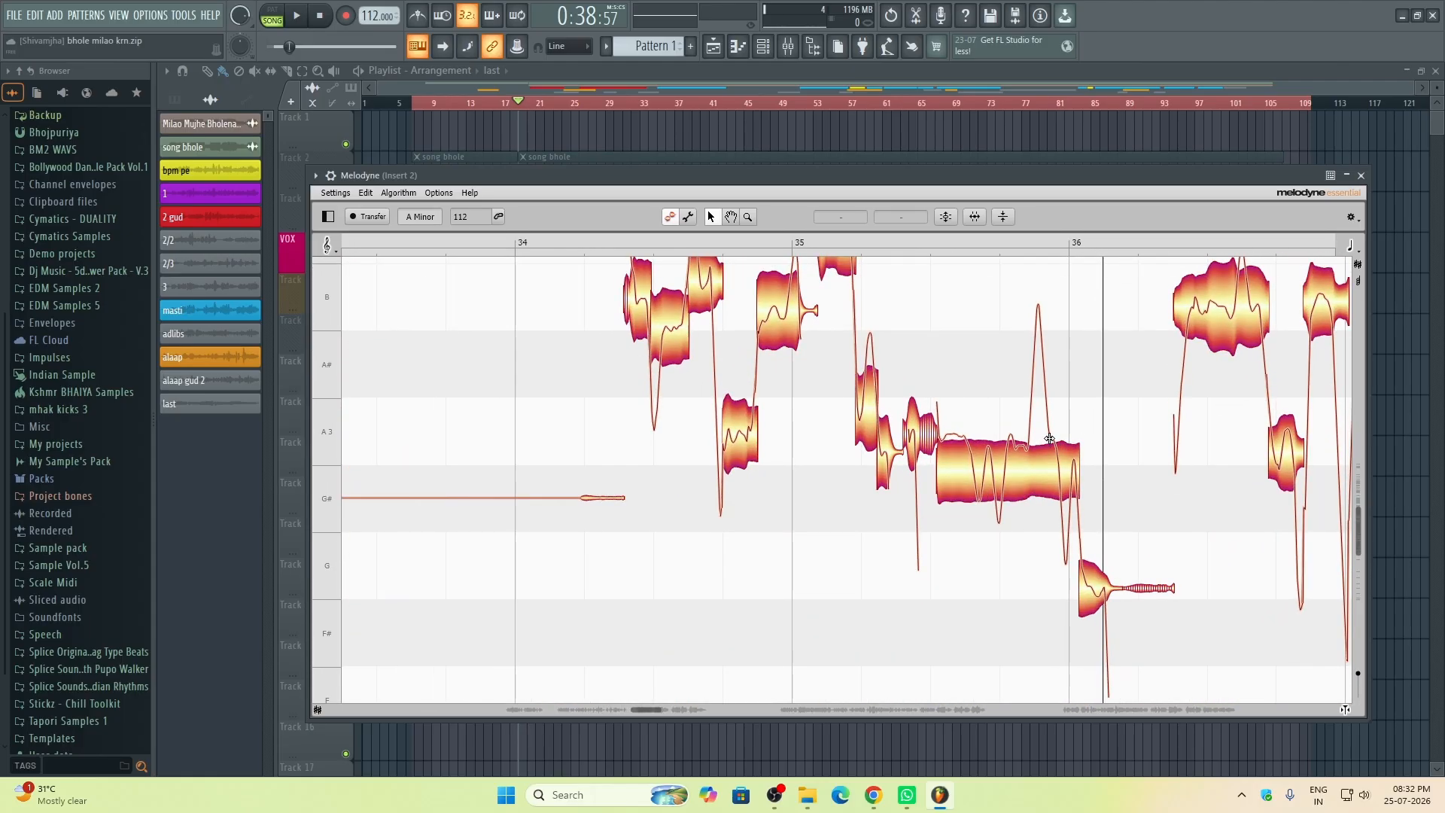
left_click(1050, 437)
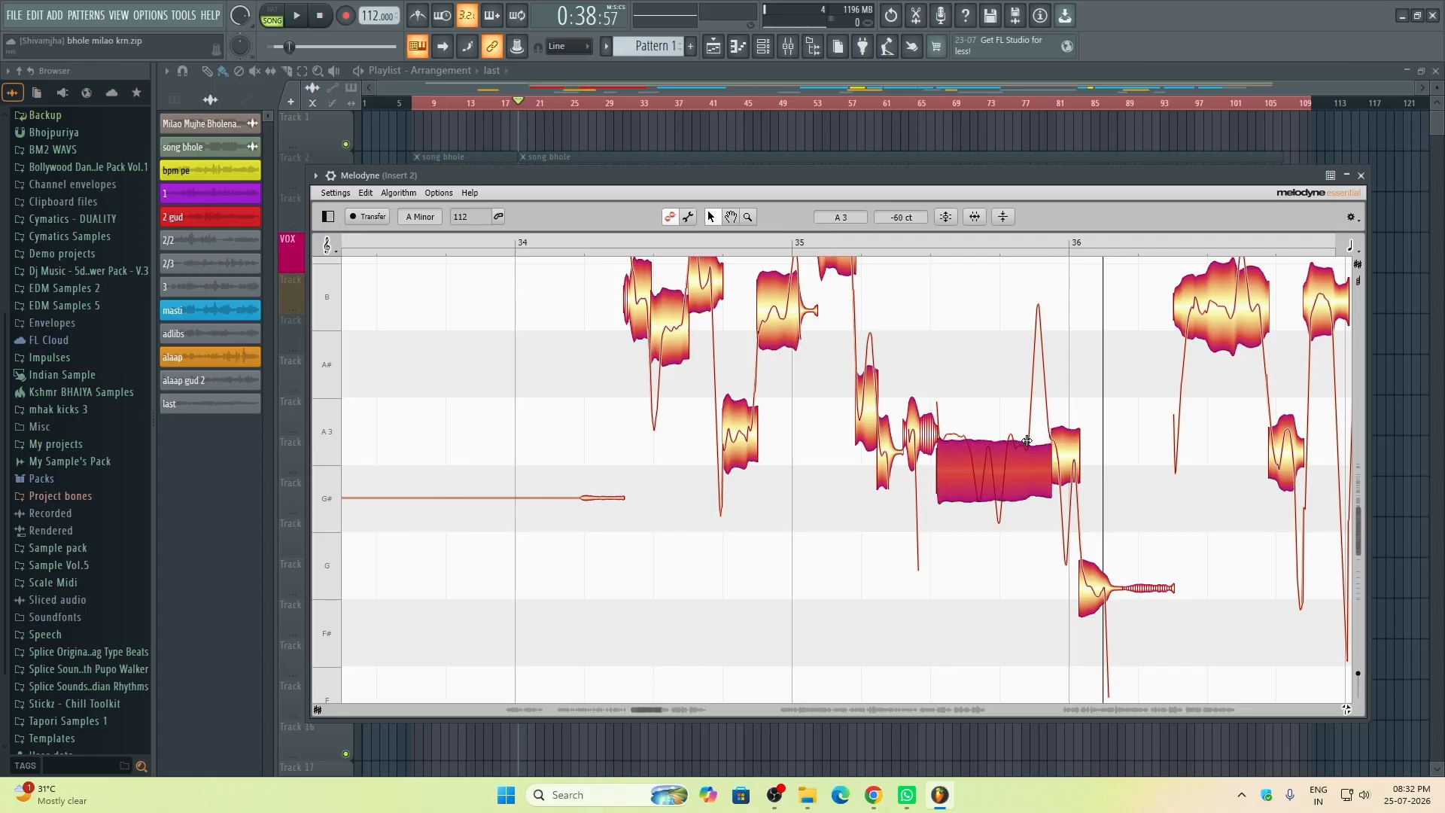
left_click_drag(1026, 440, 1015, 407)
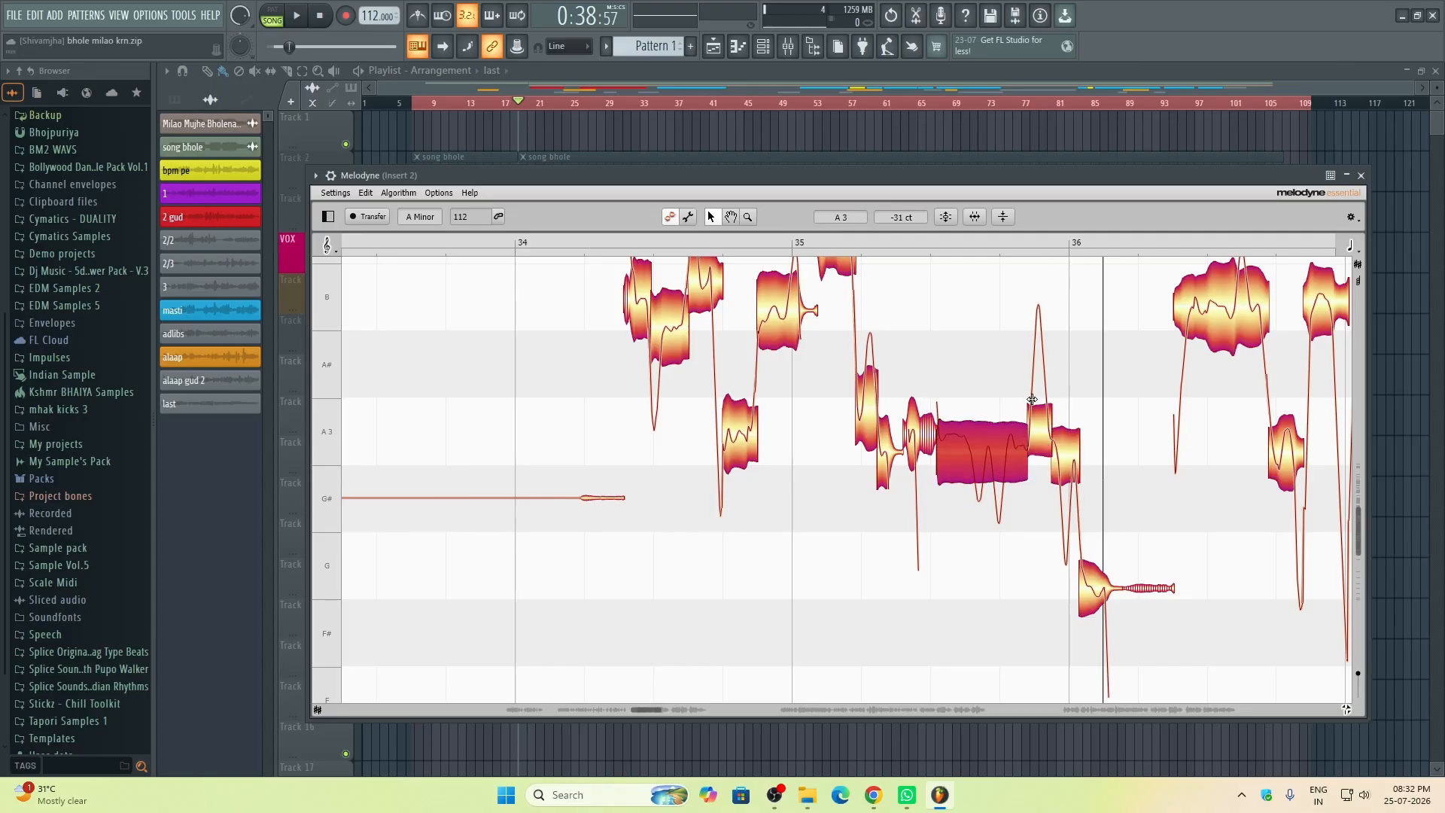
left_click(1031, 403)
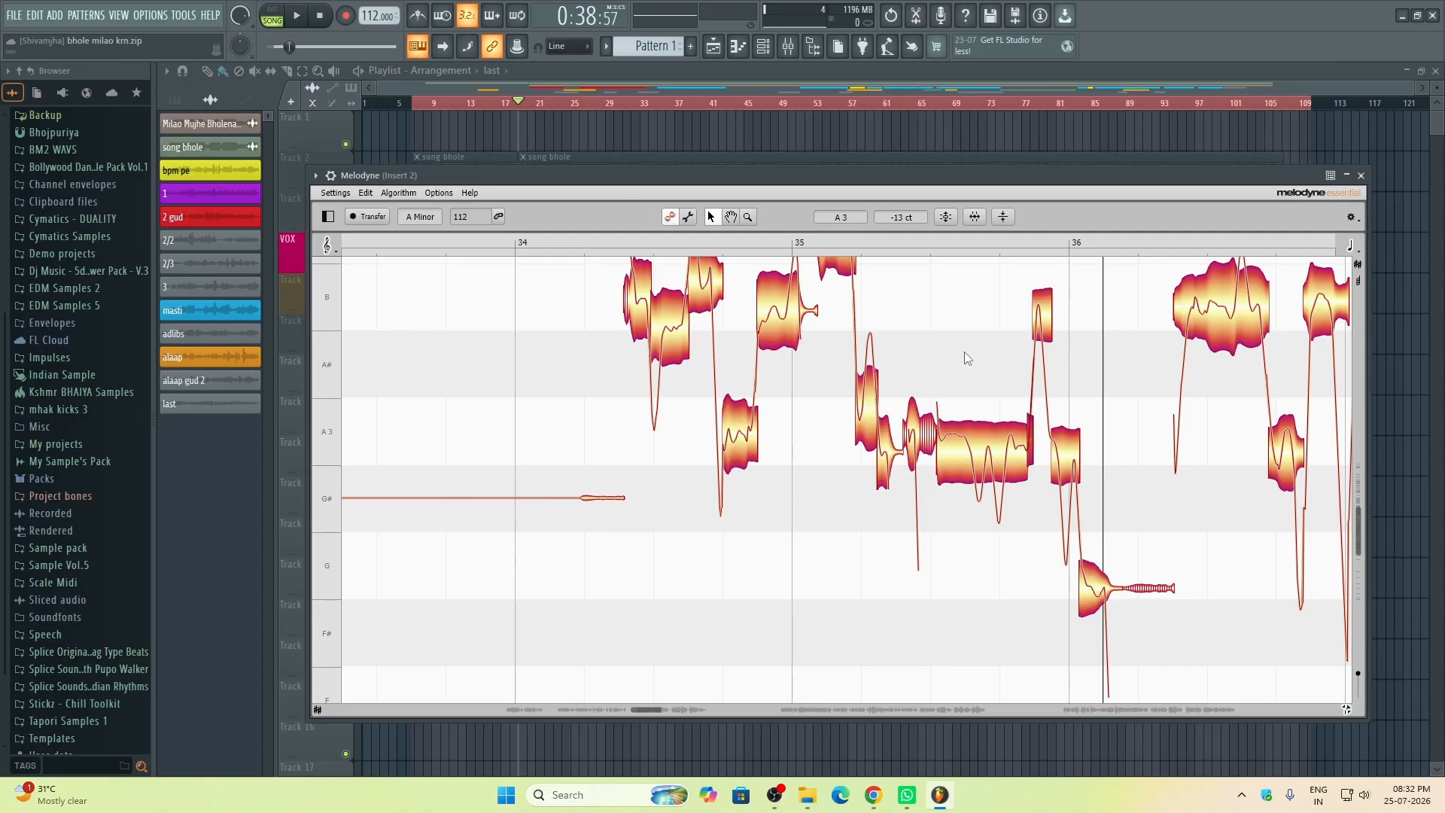
scroll(979, 422, "up", 2)
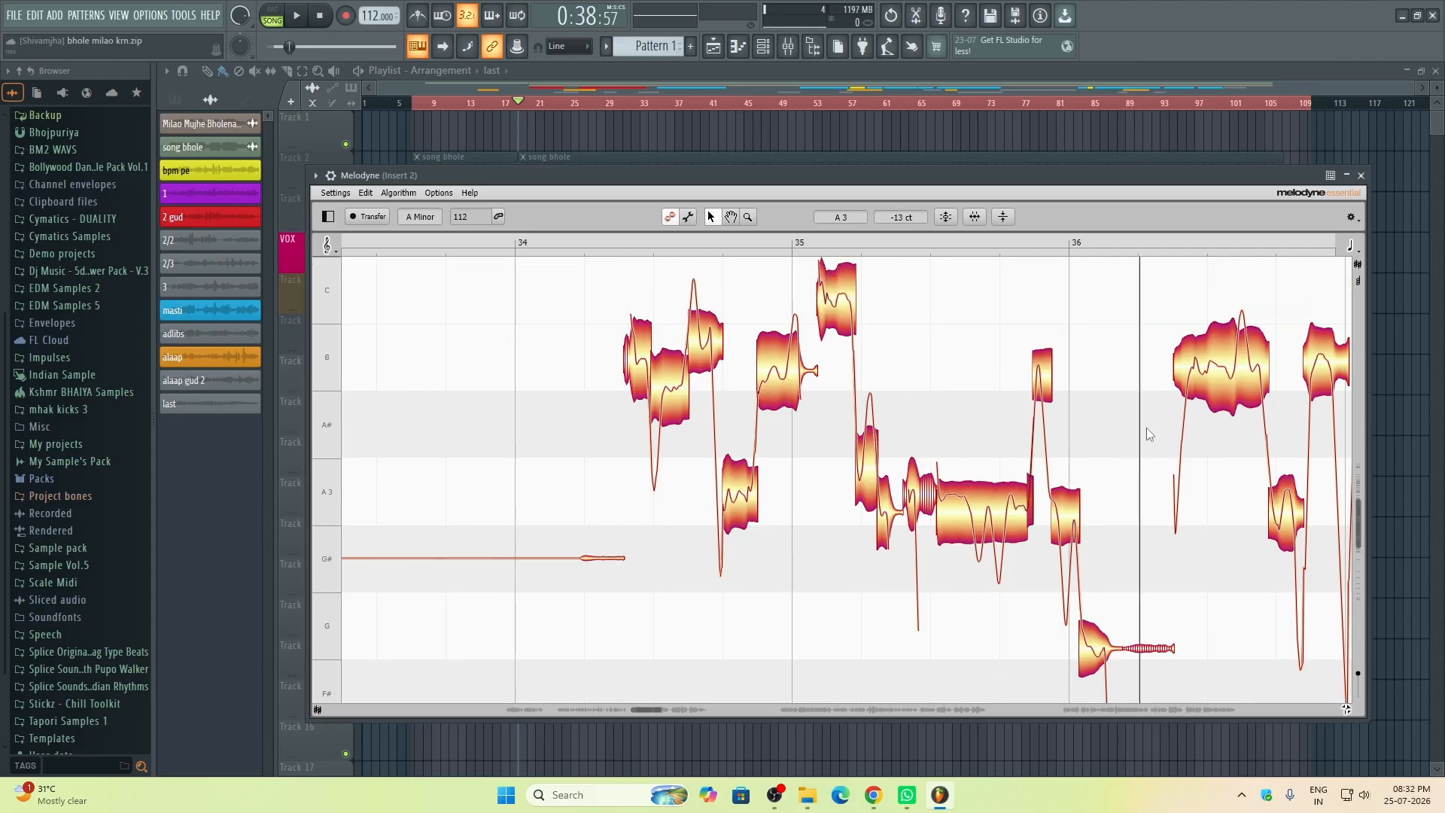
Step: Separate the long G# 3 note before bar 38 from its quiet tail in pitch, raise it to A 3 at -40 ct and audition it
scroll(1117, 362, "down", 3)
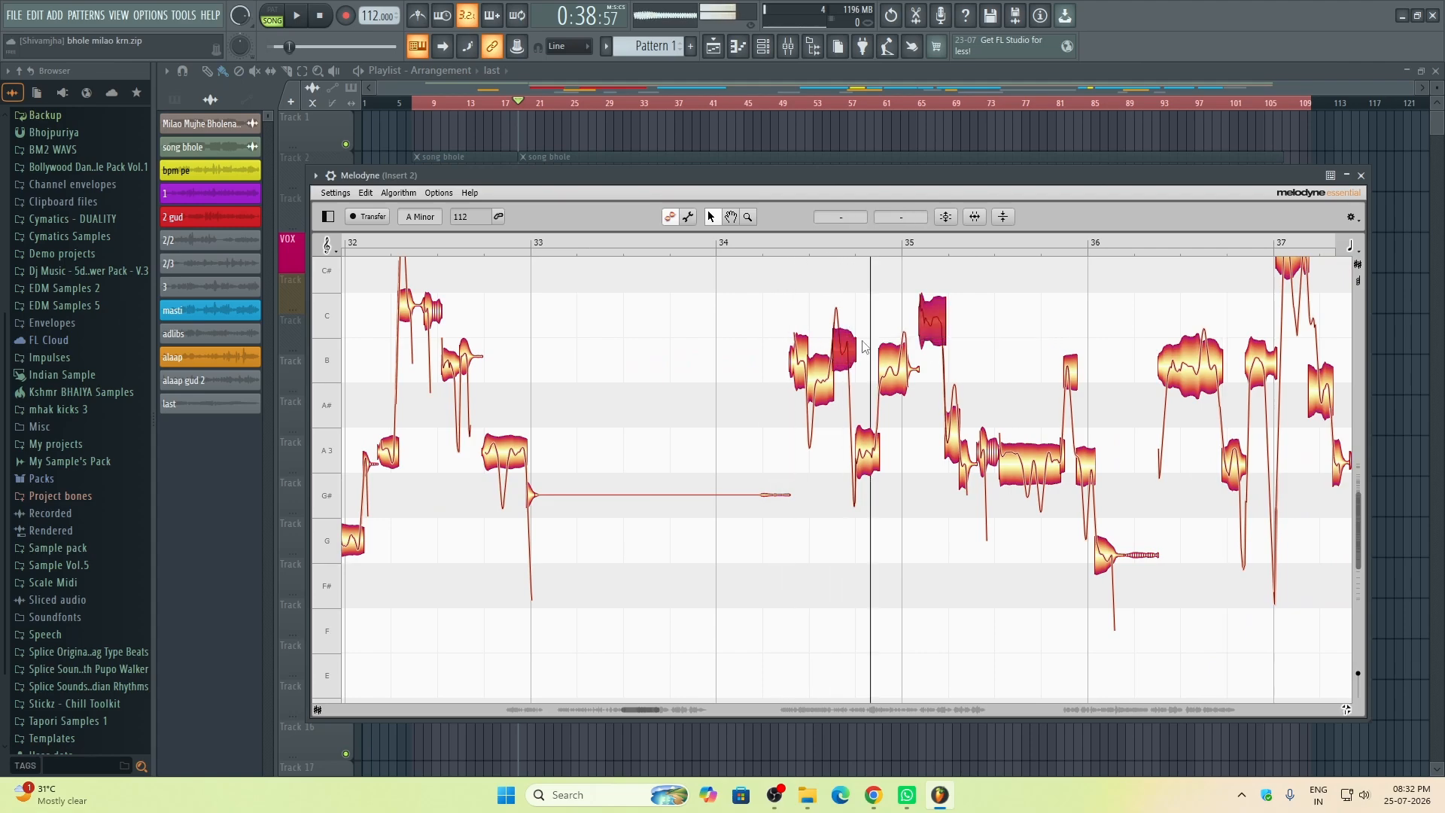
left_click_drag(1125, 313, 851, 286)
scroll(882, 458, "up", 4)
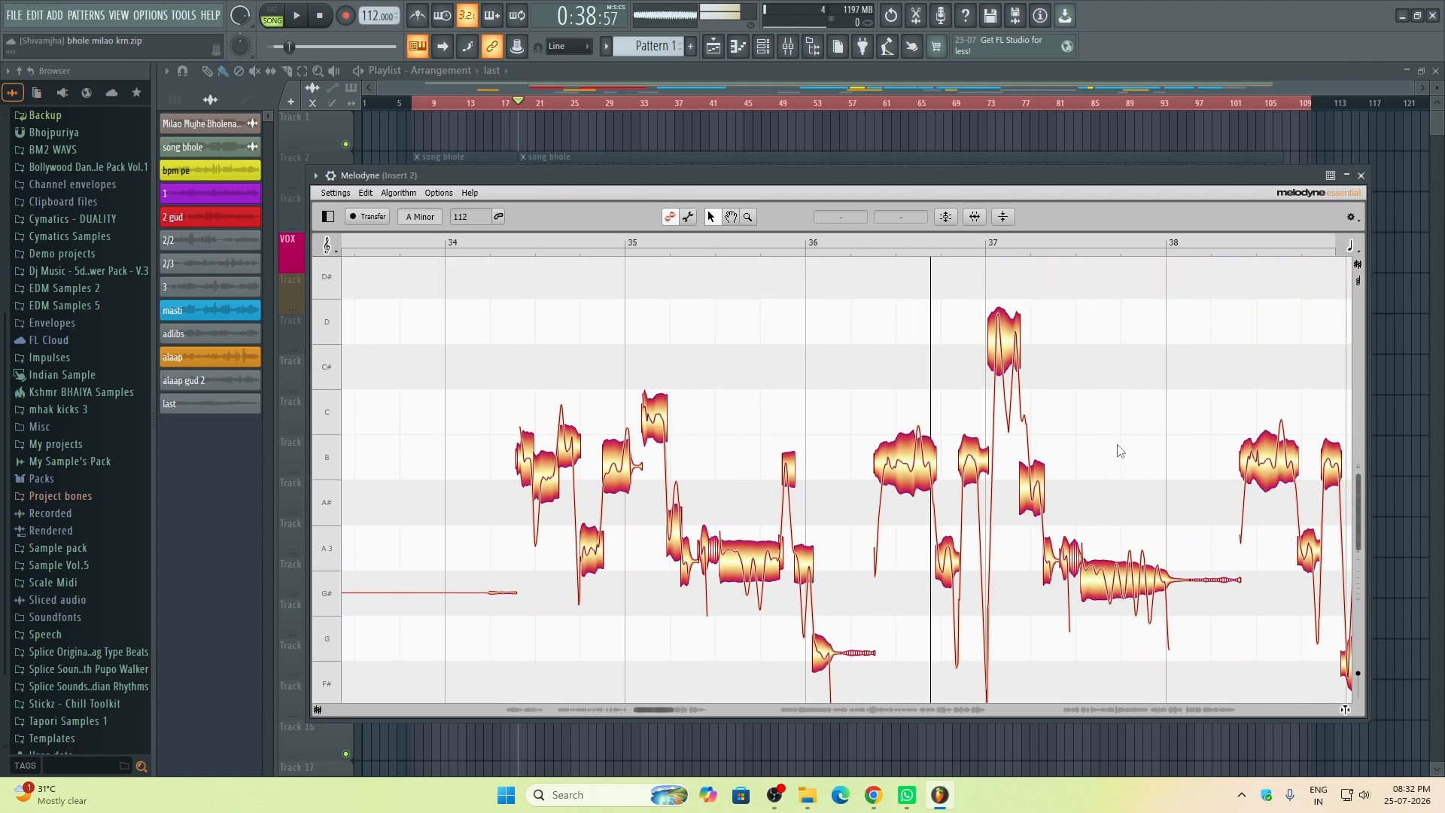
double_click(1118, 579)
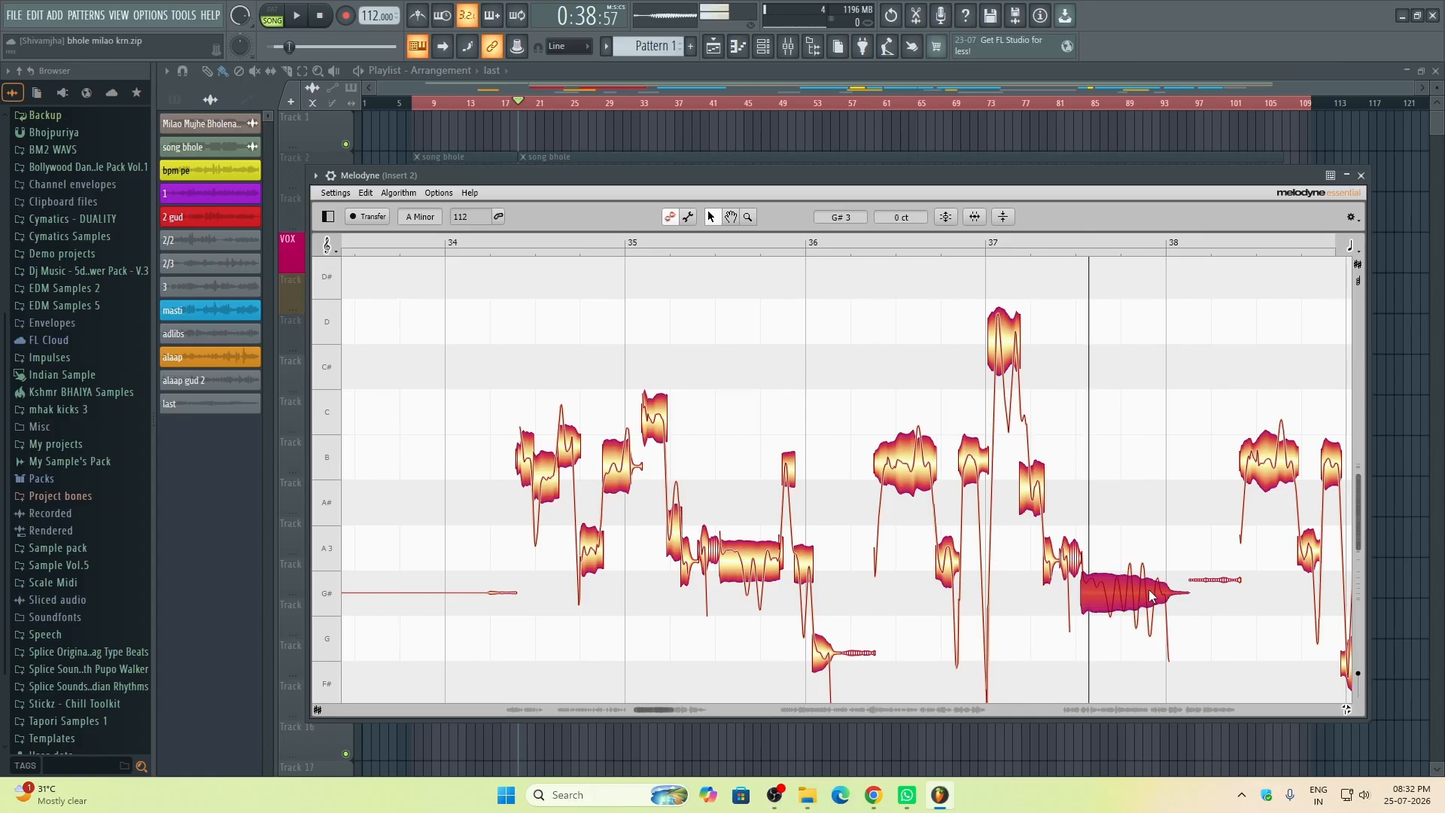
left_click_drag(1127, 586, 1127, 542)
left_click(964, 526)
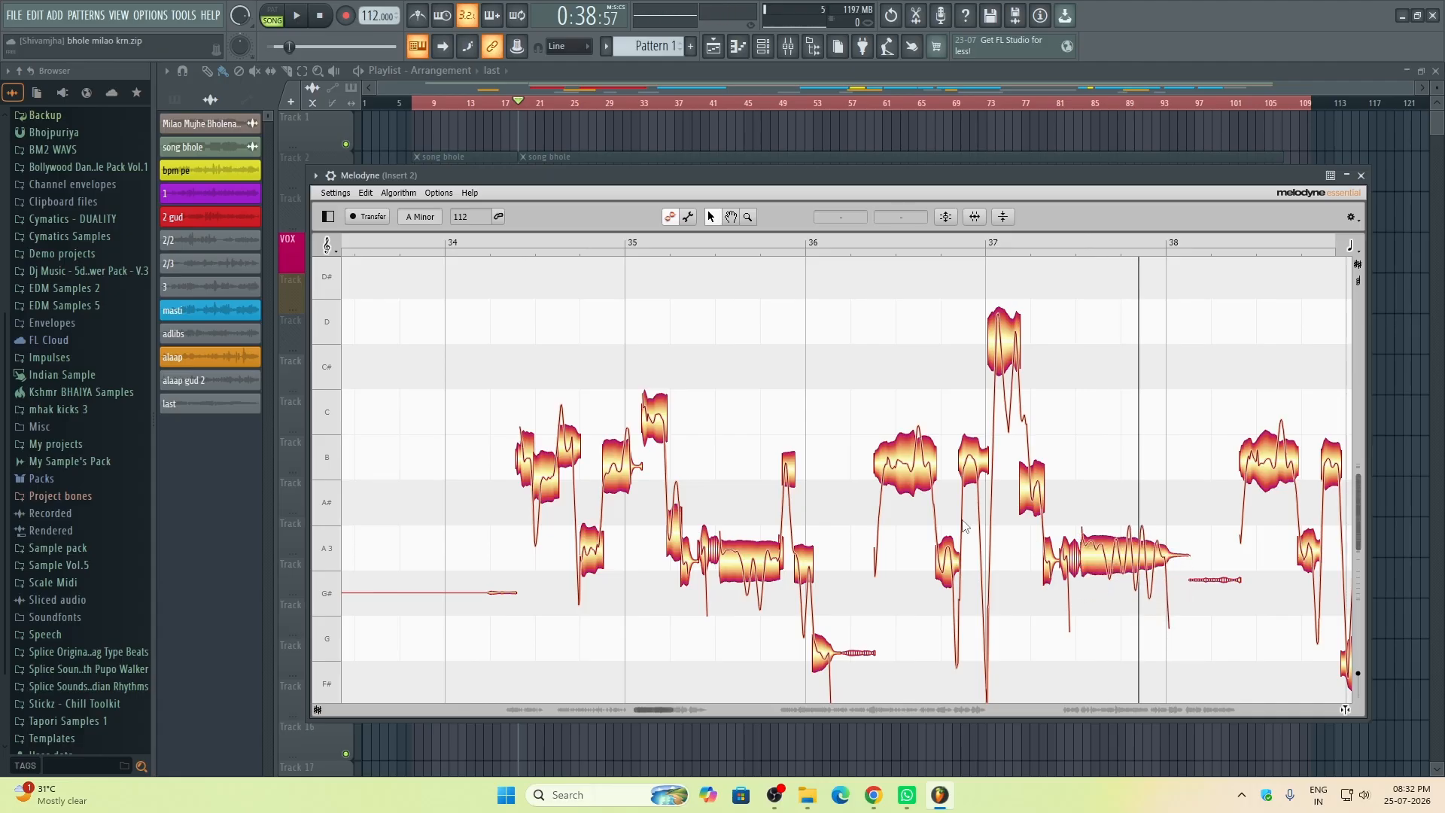
double_click(964, 526)
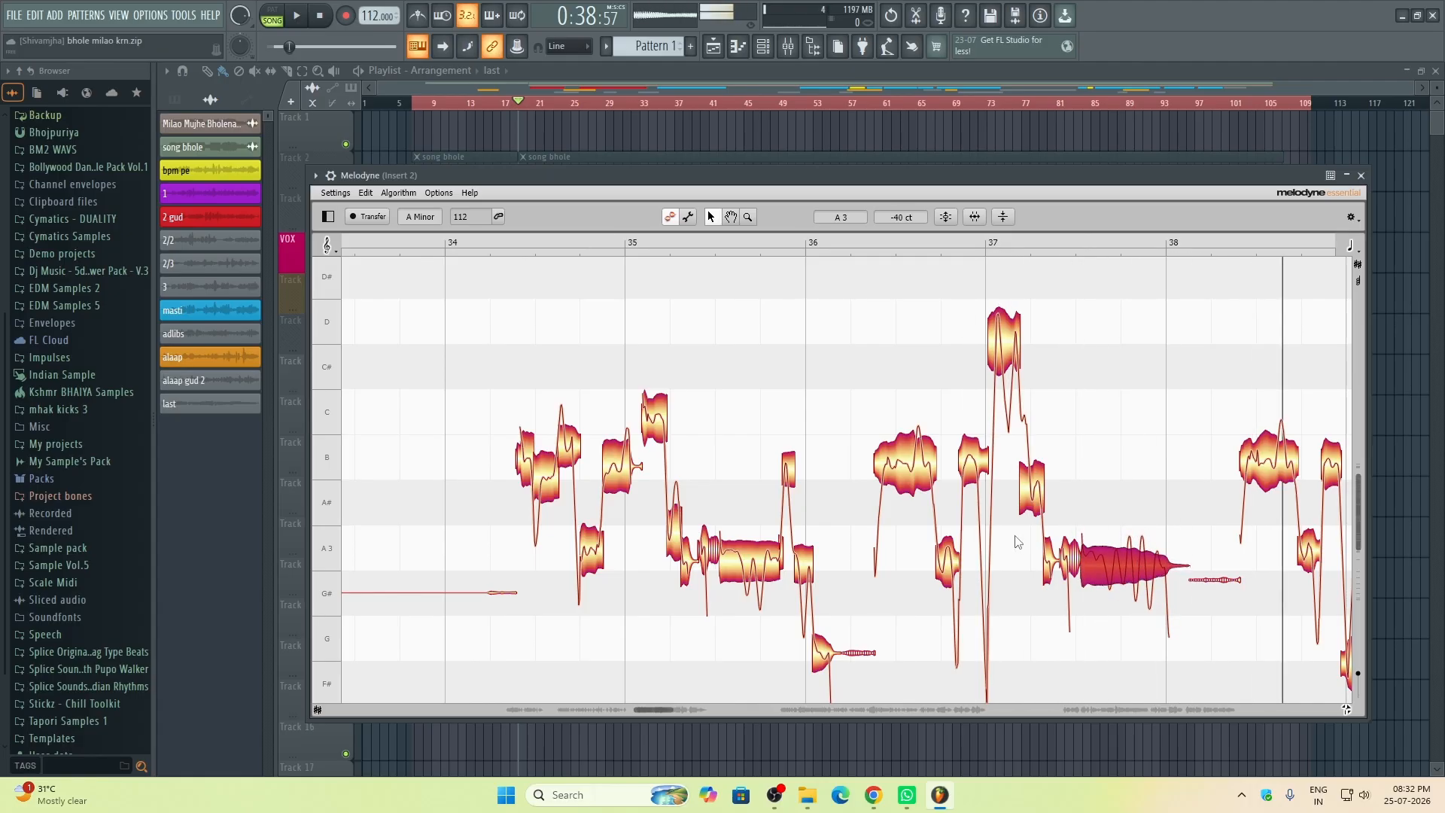
double_click(970, 531)
Step: Snap the quiet tail note after bar 38 to G# 3 at 0 ct and audition the phrase that follows
scroll(798, 426, "down", 5)
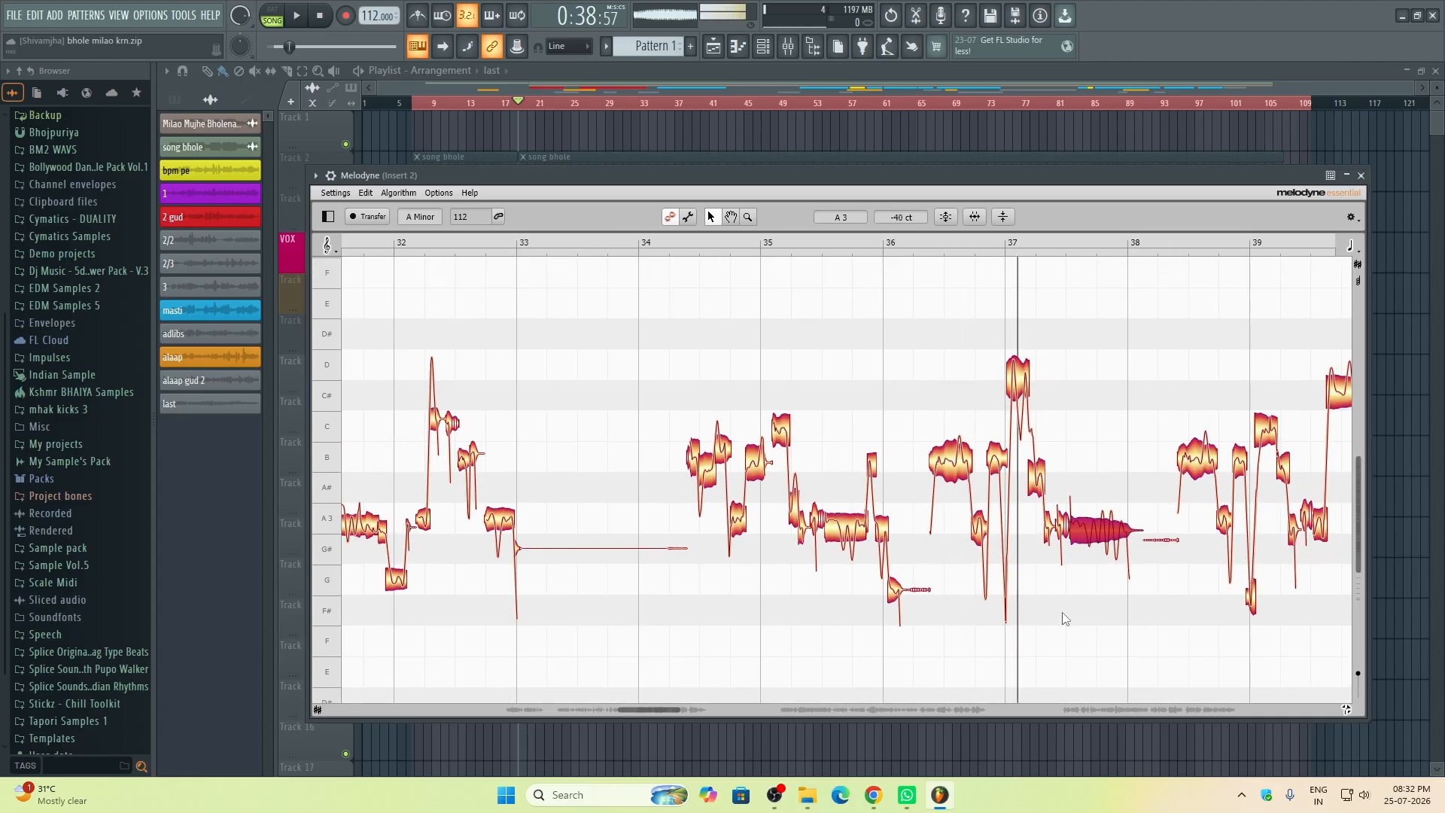
left_click_drag(1085, 421, 889, 388)
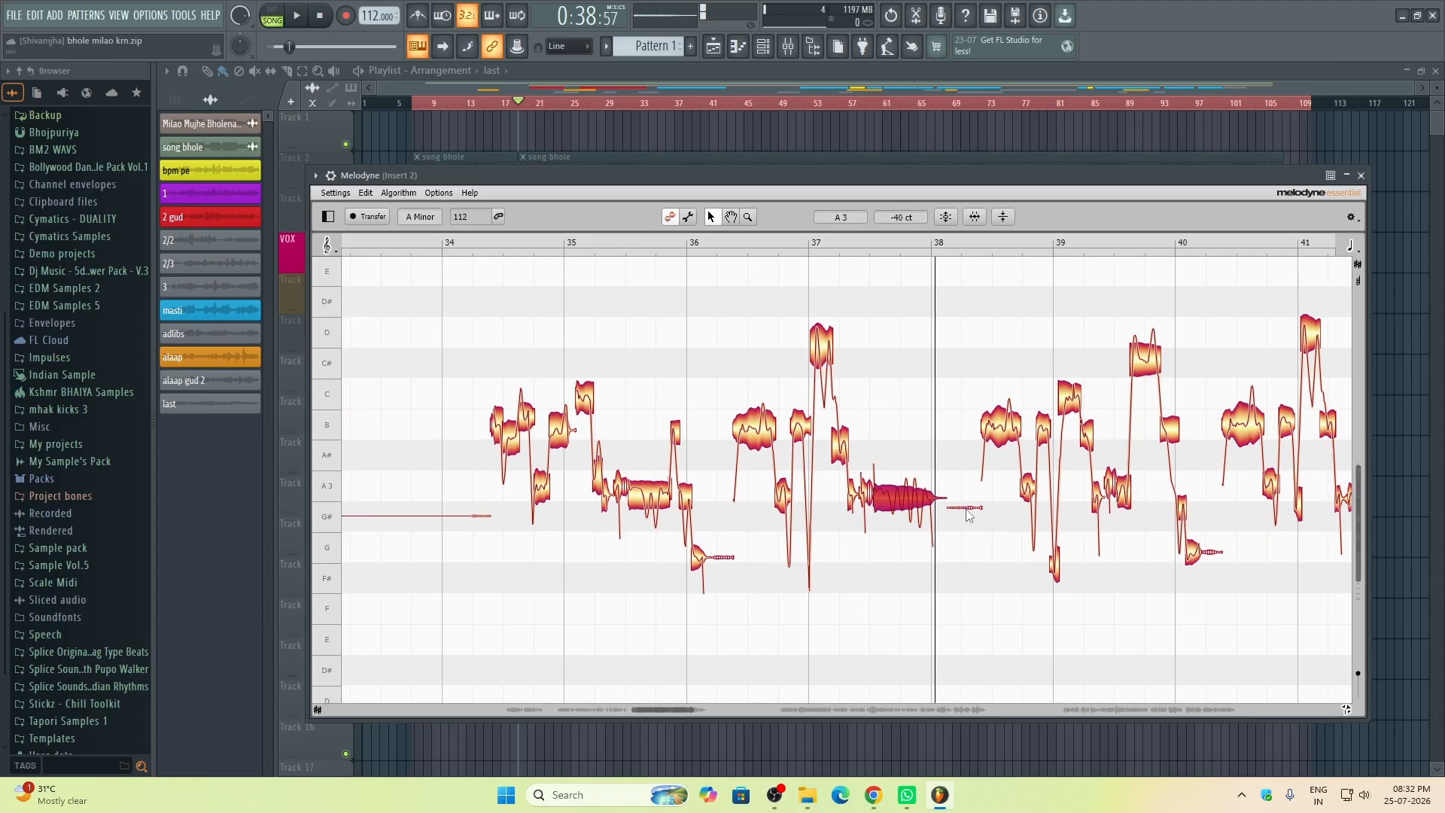
left_click(967, 511)
double_click(938, 419)
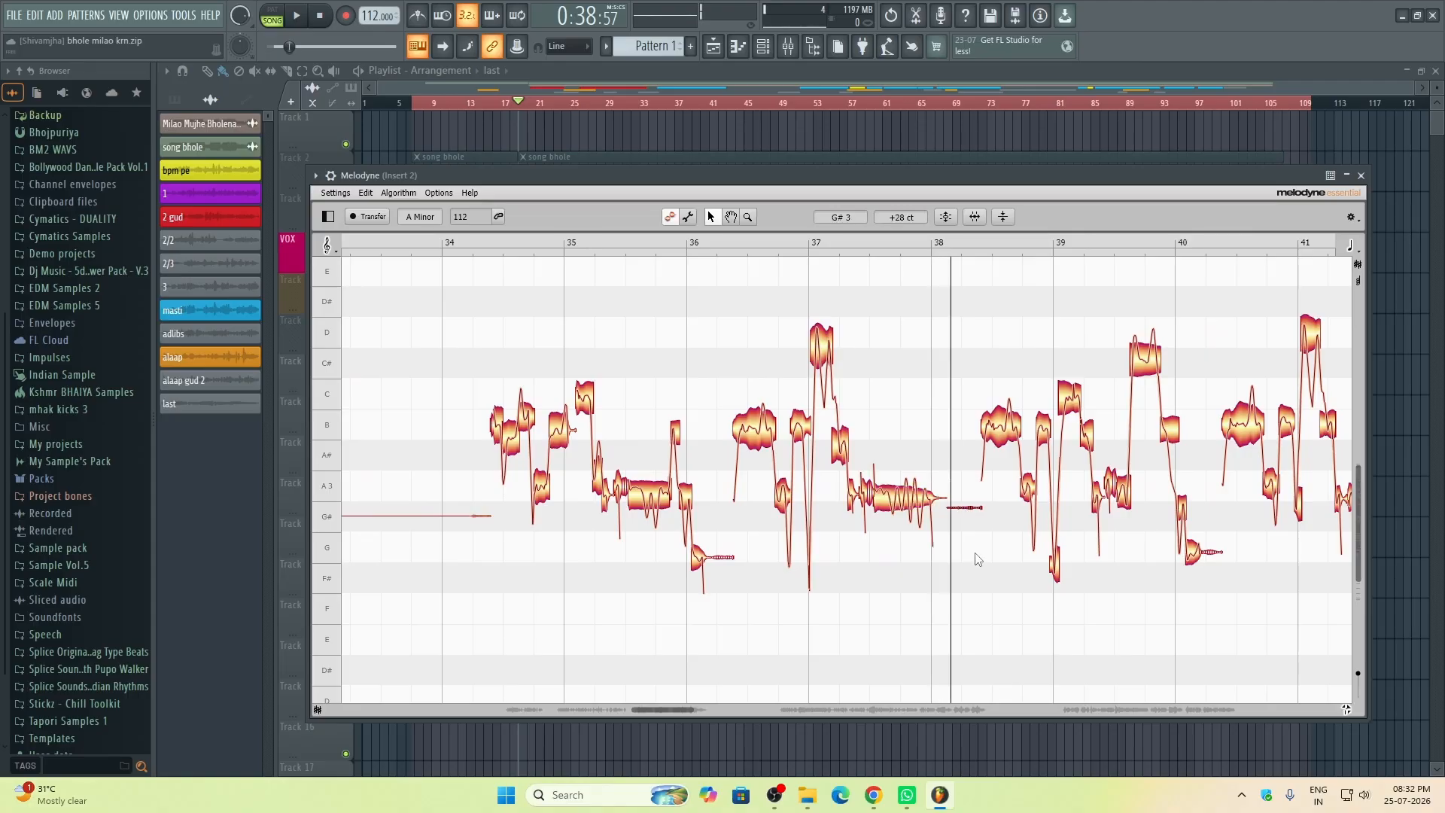
double_click(973, 508)
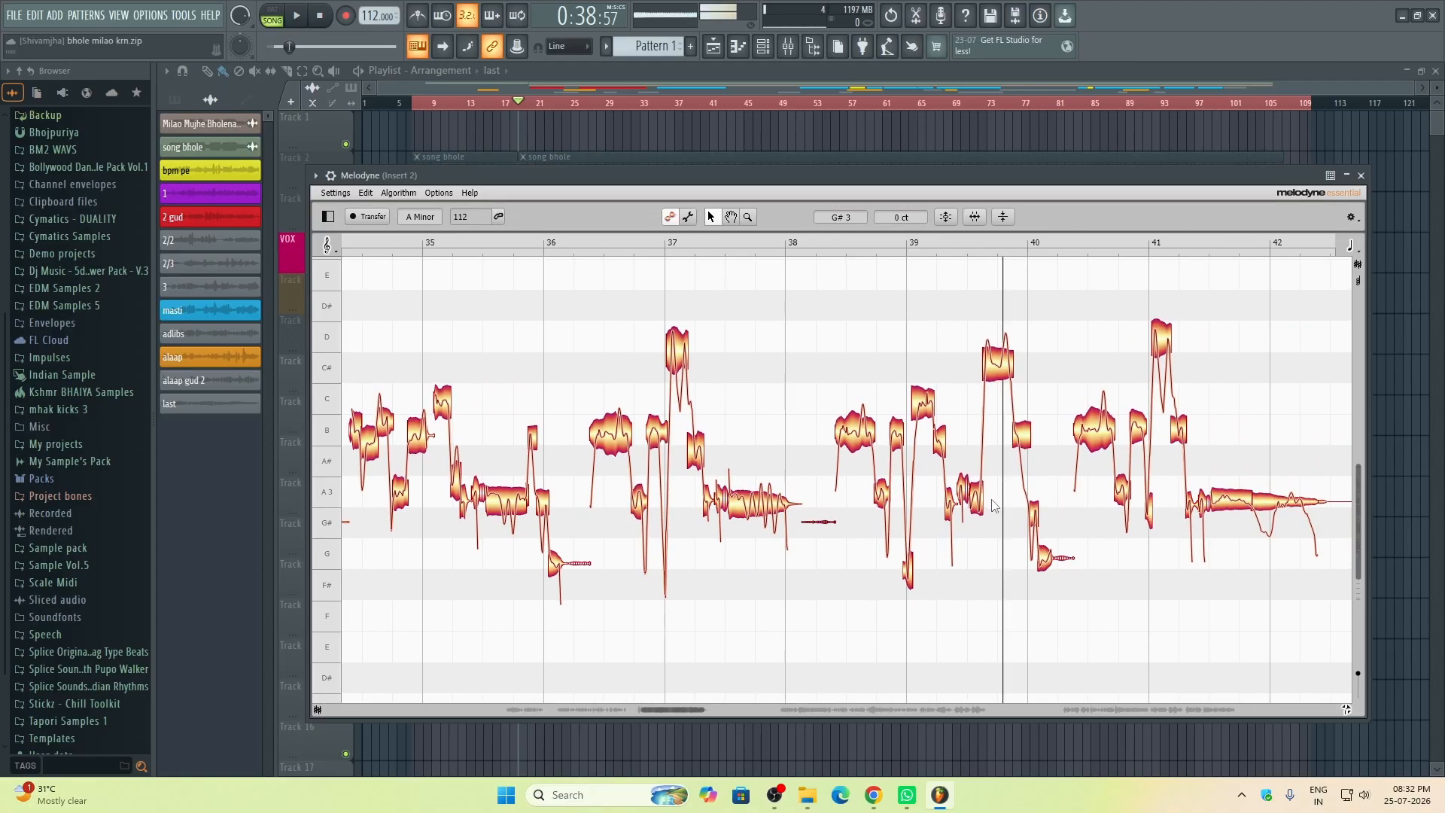
double_click(928, 323)
double_click(828, 323)
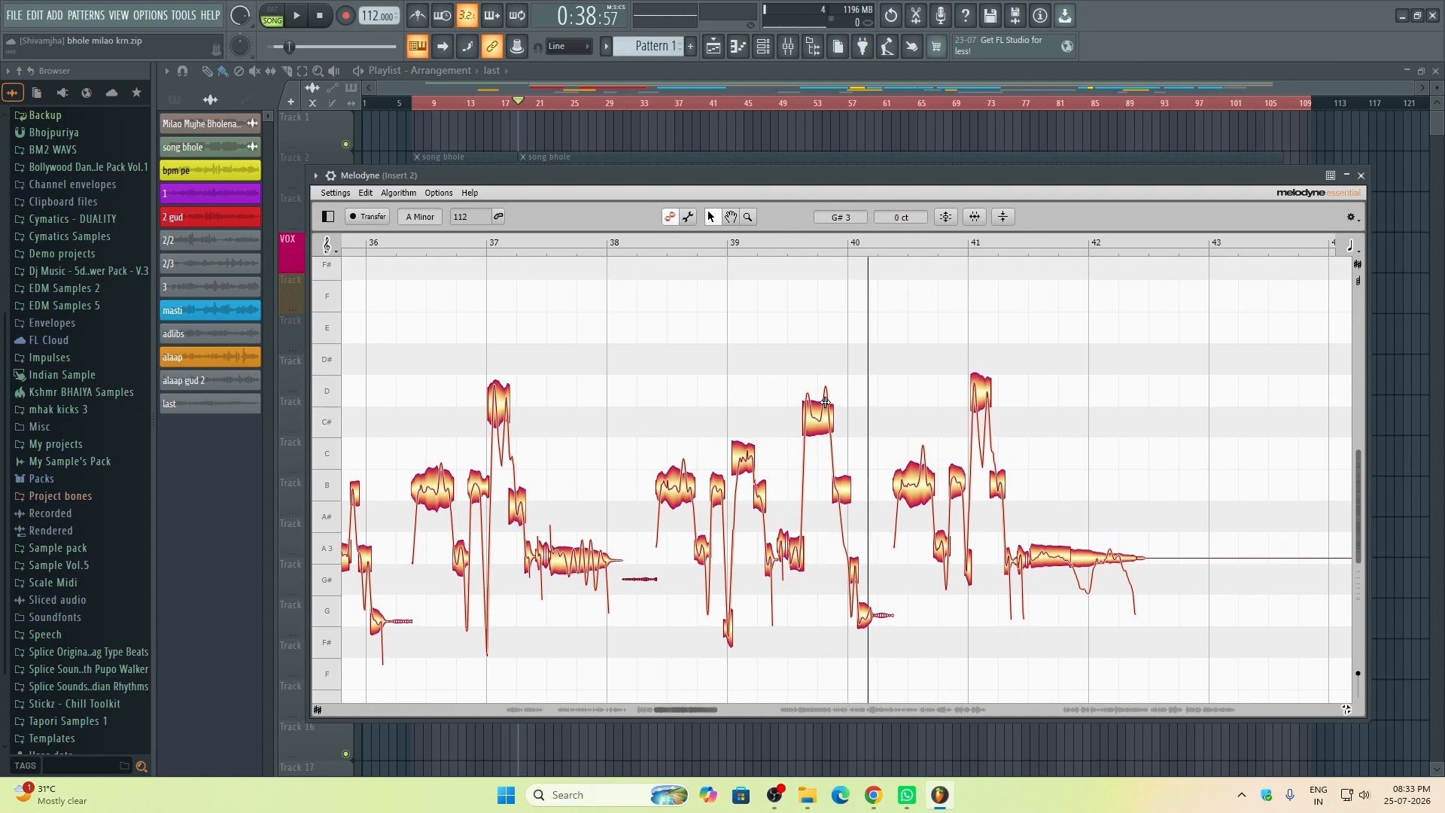
Step: Separate the high end of the C# 4 note and the falling end of the B 3 note before bar 40
left_click(822, 401)
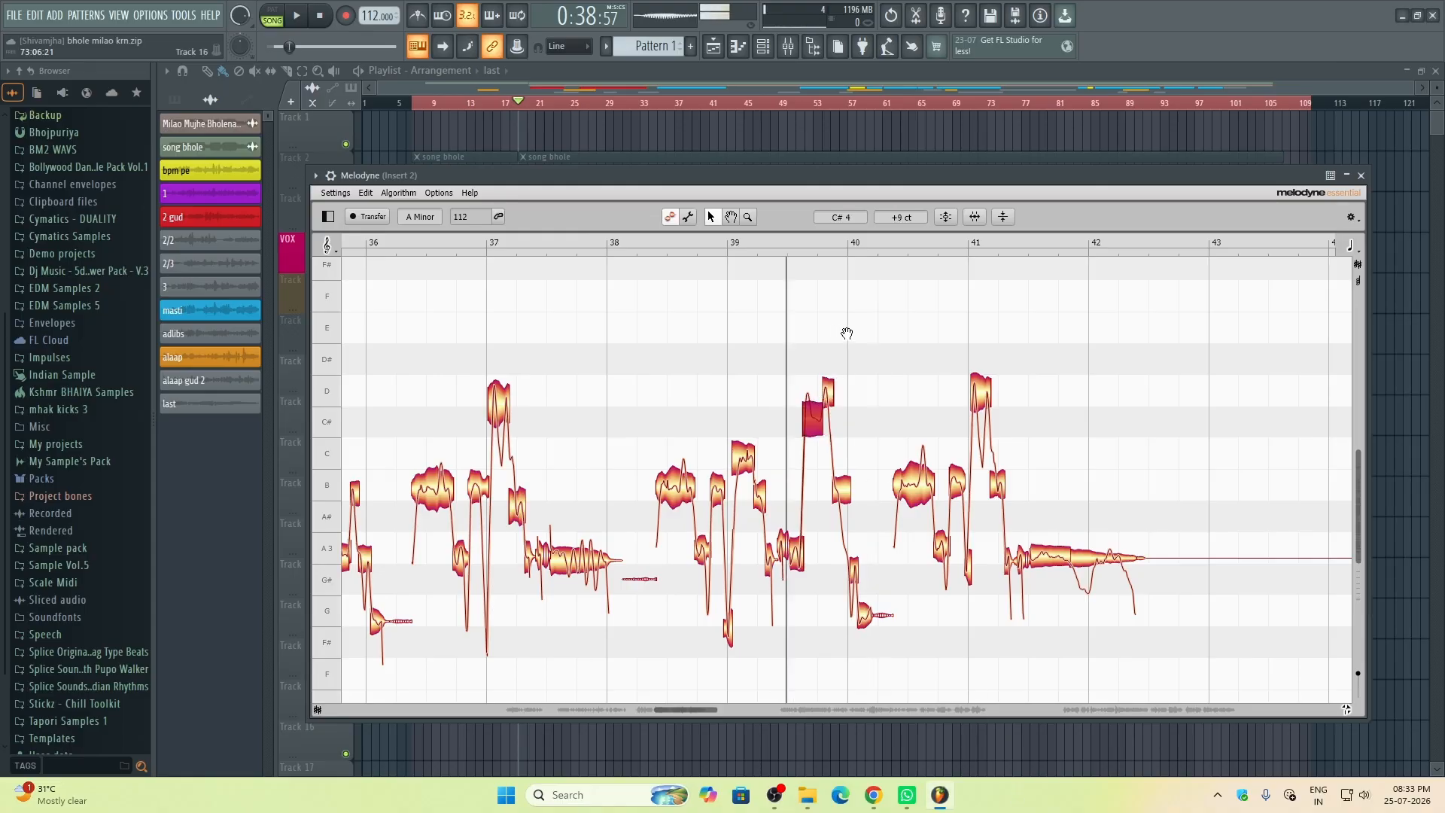
scroll(847, 333, "up", 2)
scroll(836, 546, "down", 2)
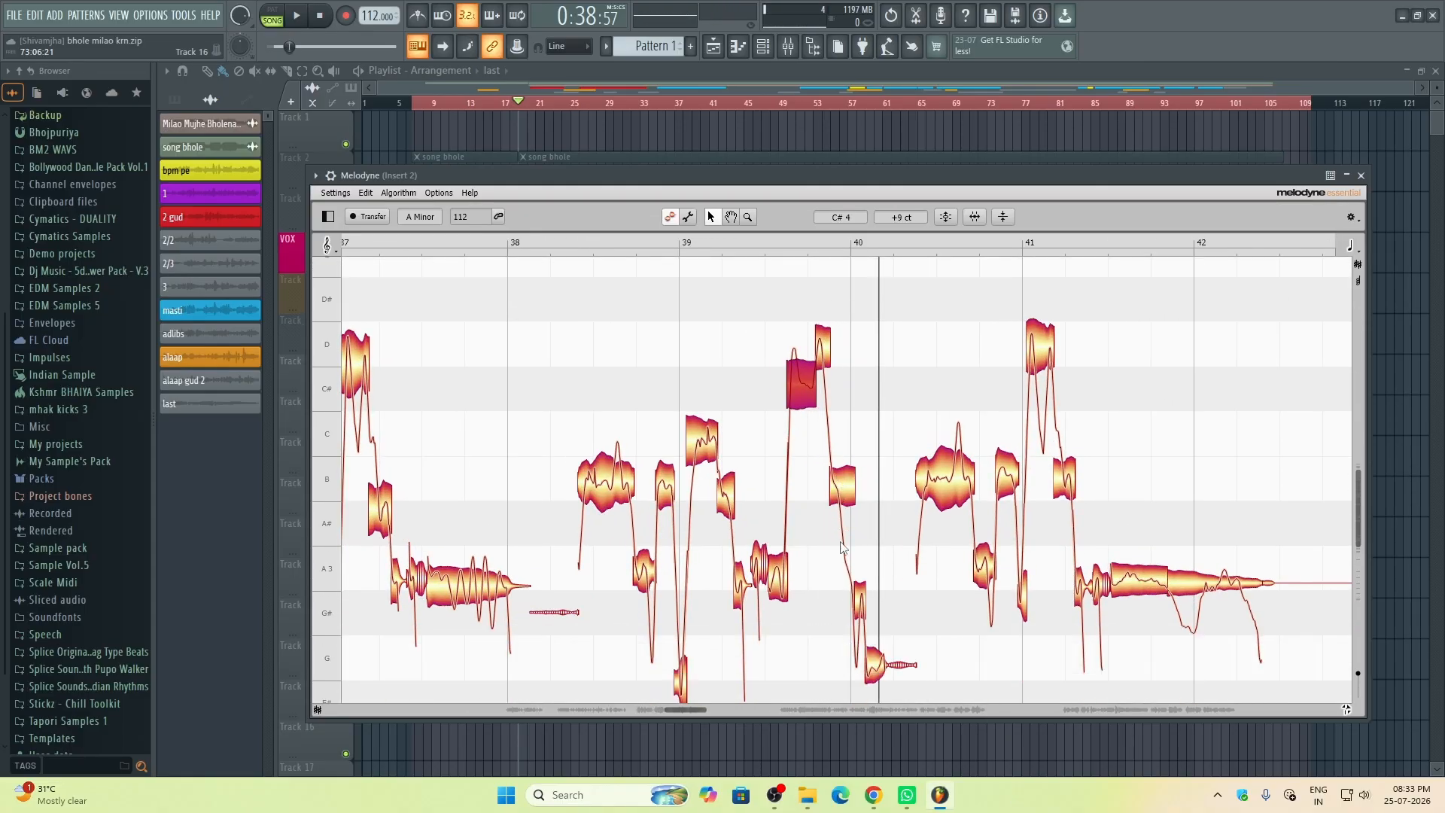
left_click(840, 482)
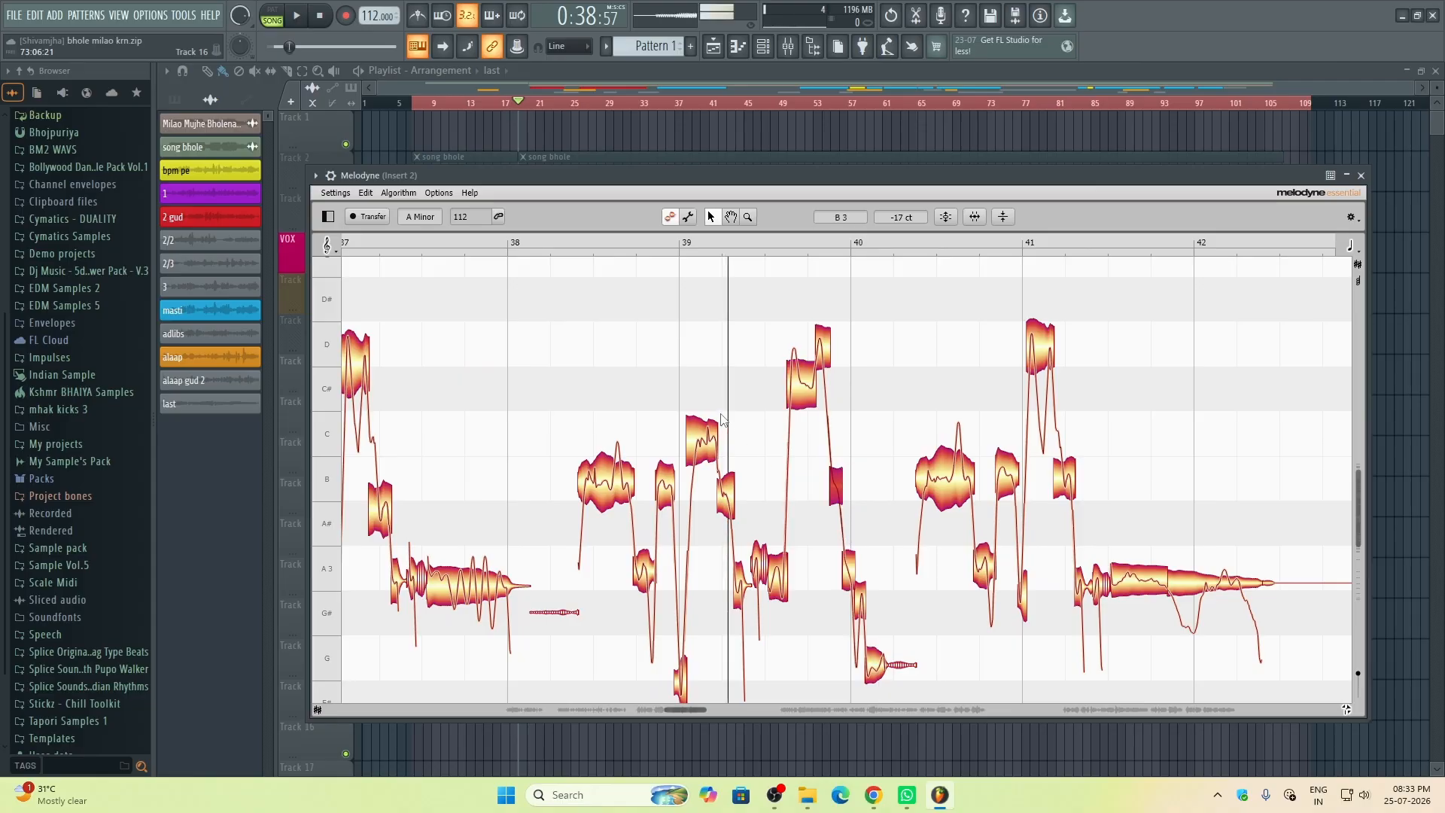
Step: Review the vocal's remaining notes from bar 37 to bar 42 and on to bars 56 to 62
scroll(924, 578, "down", 1)
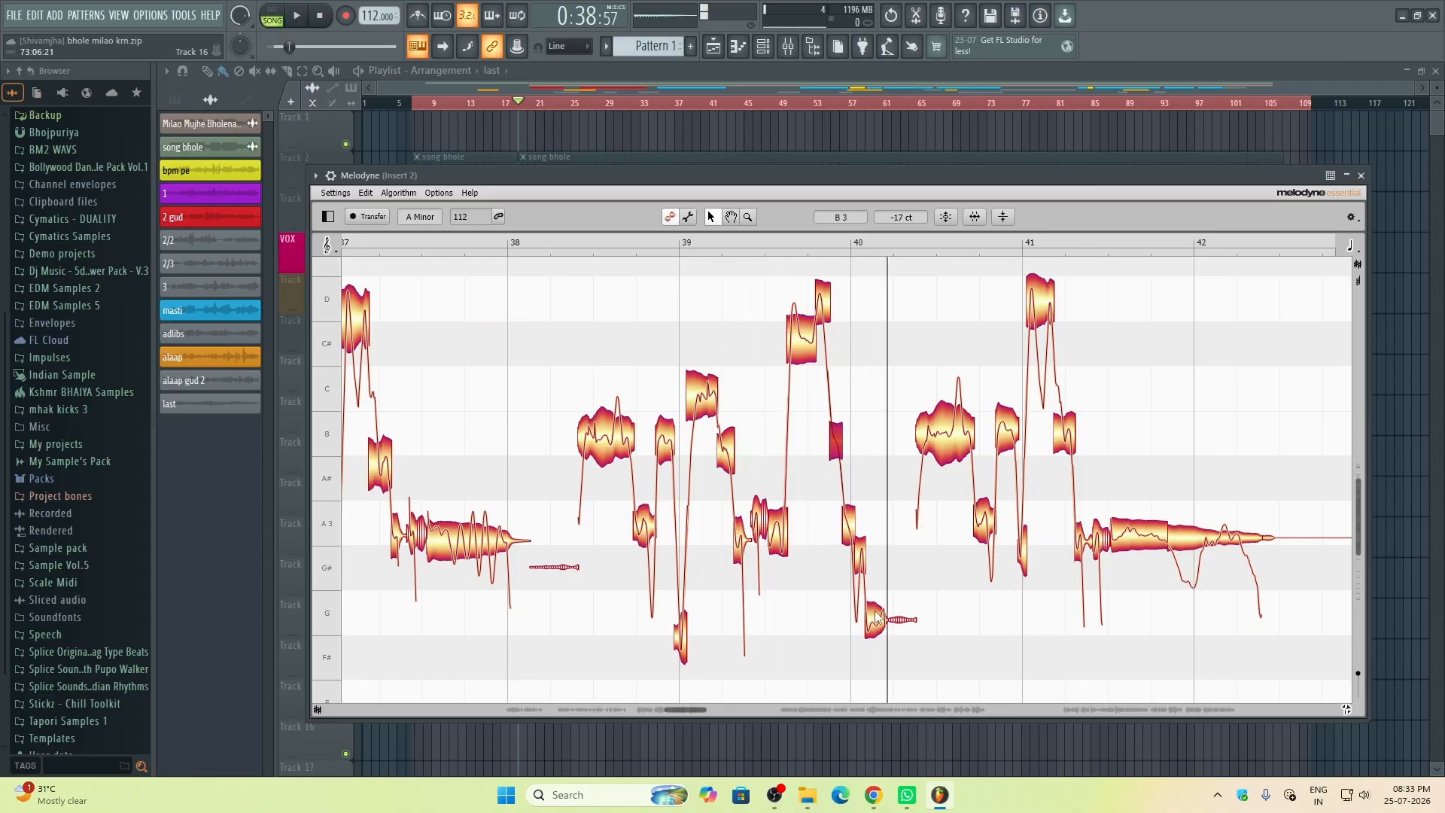
scroll(865, 586, "up", 1)
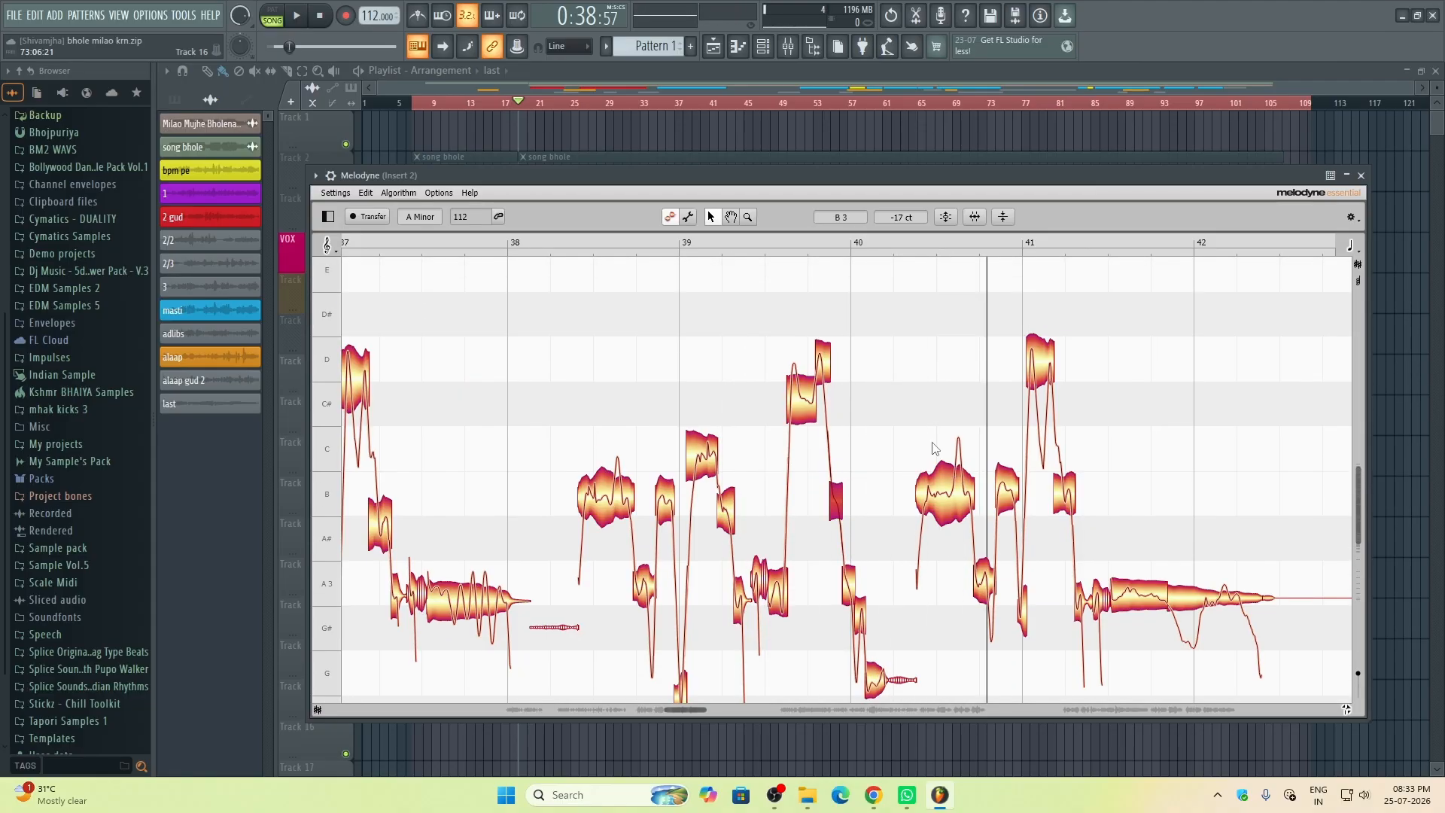
scroll(969, 484, "up", 1)
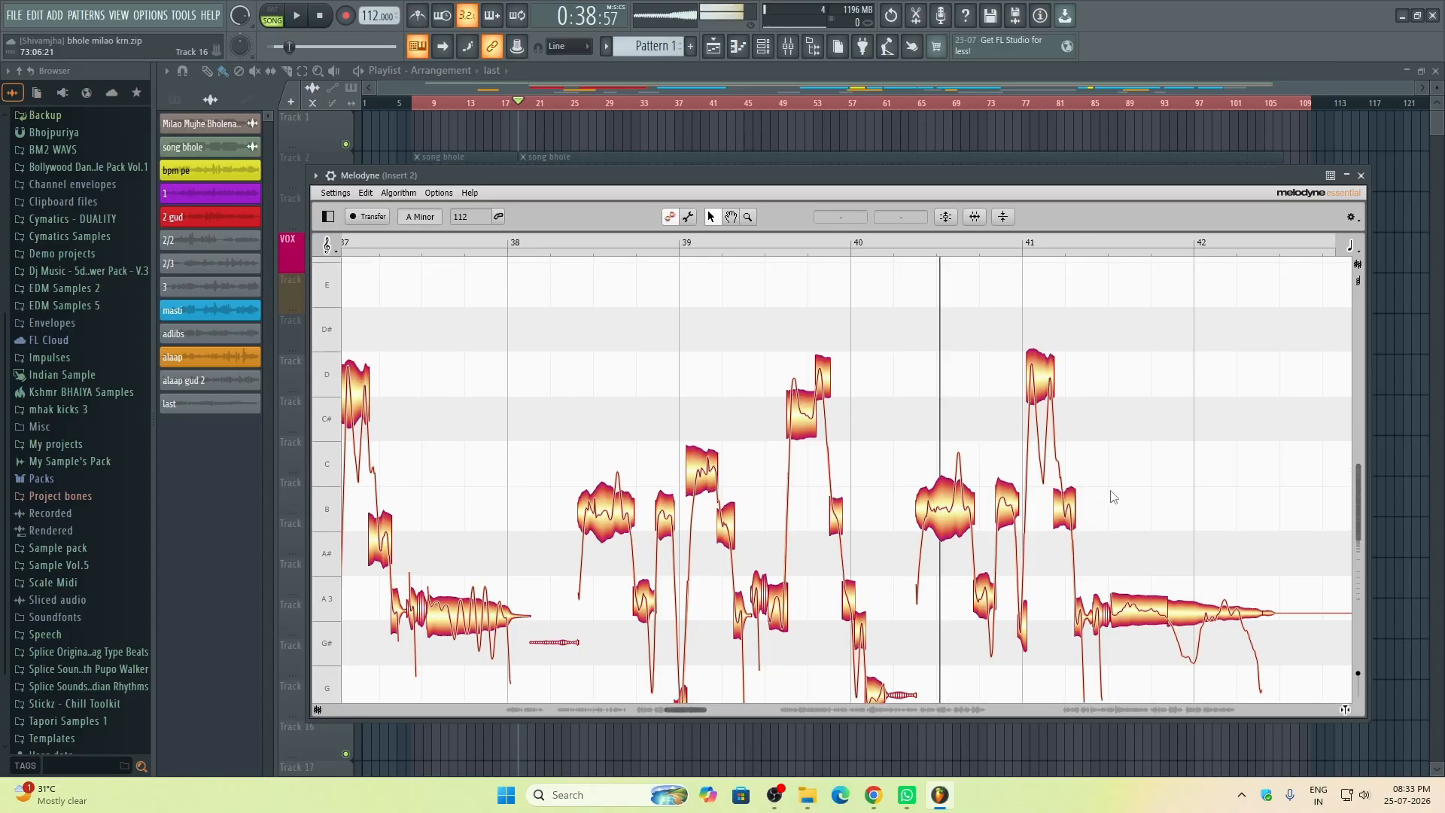
scroll(1099, 519, "down", 3)
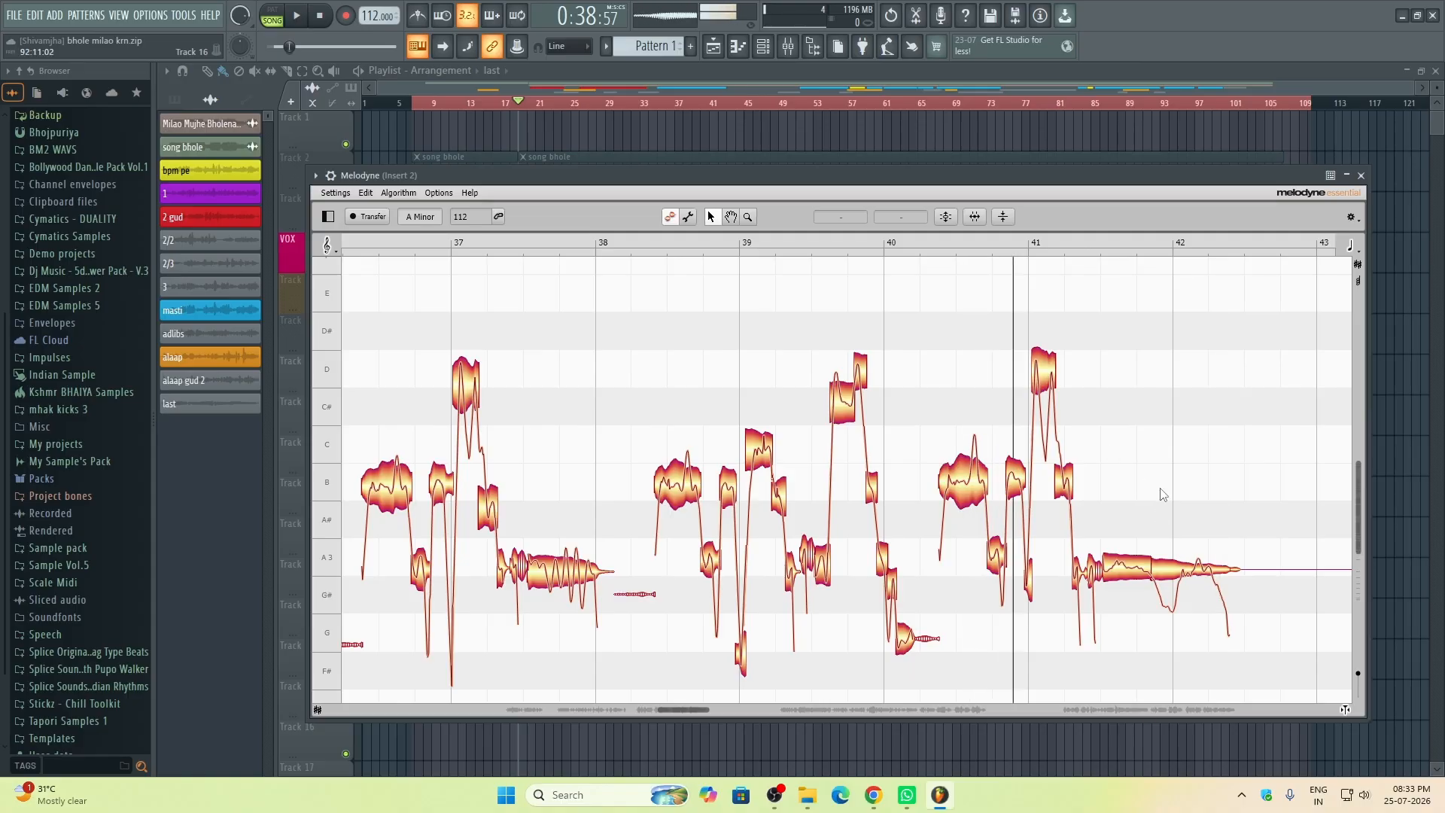
scroll(1048, 519, "down", 2)
left_click_drag(678, 708, 875, 608)
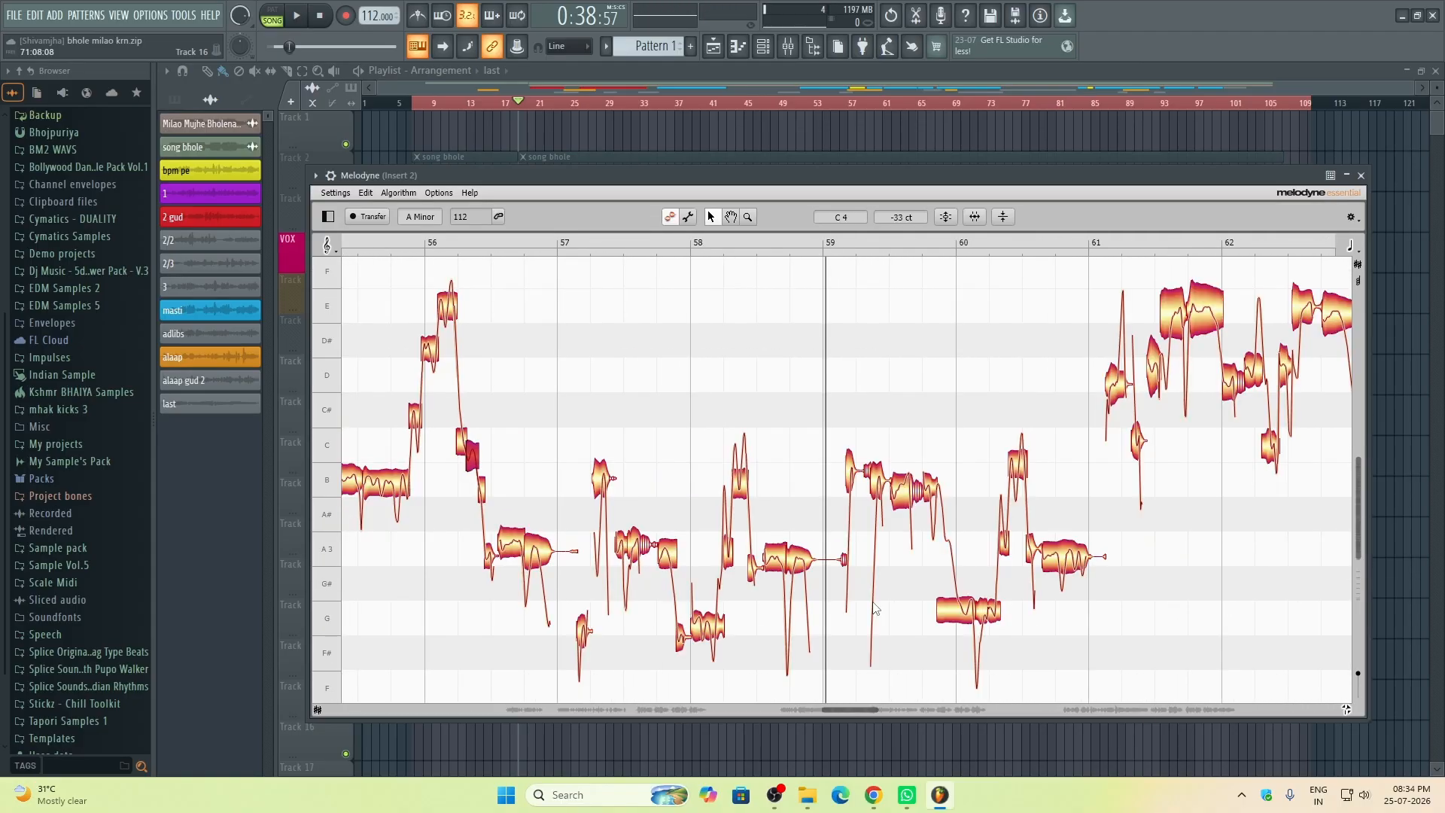
scroll(804, 484, "down", 2)
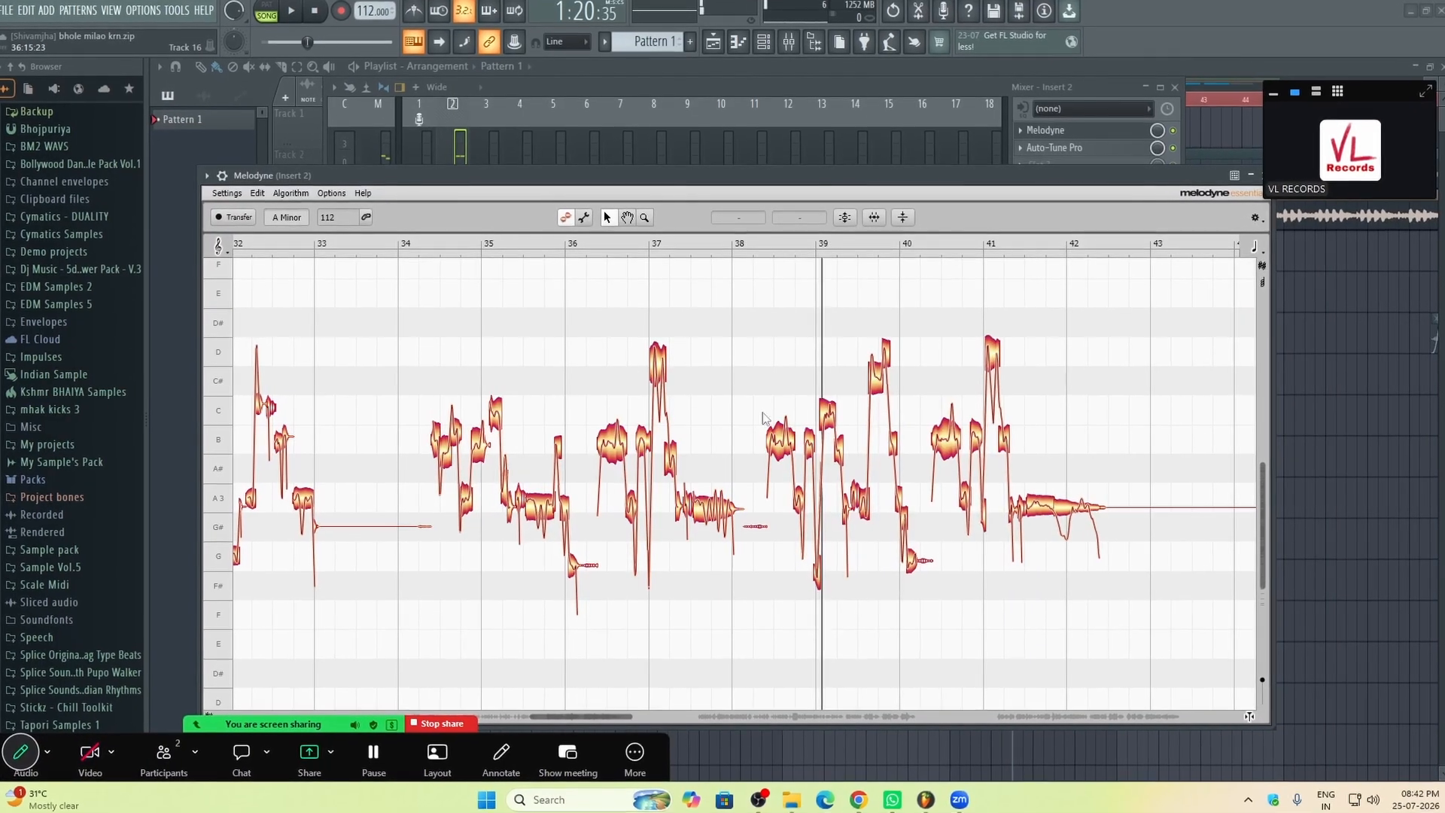
Step: Switch off Auto-Tune Pro in the effect slots of the Insert 2 mixer track
scroll(936, 317, "up", 4)
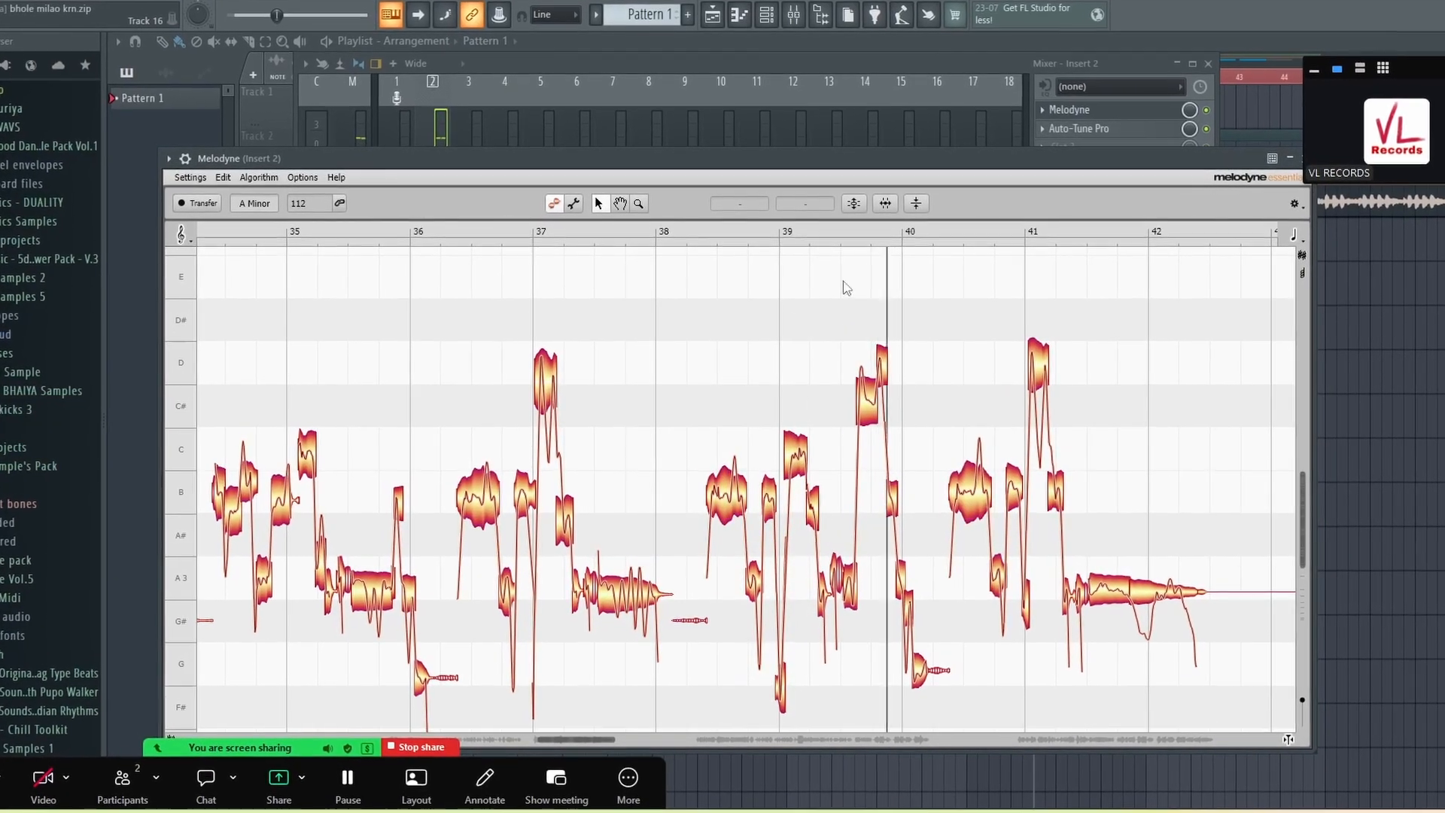
left_click_drag(987, 423, 774, 336)
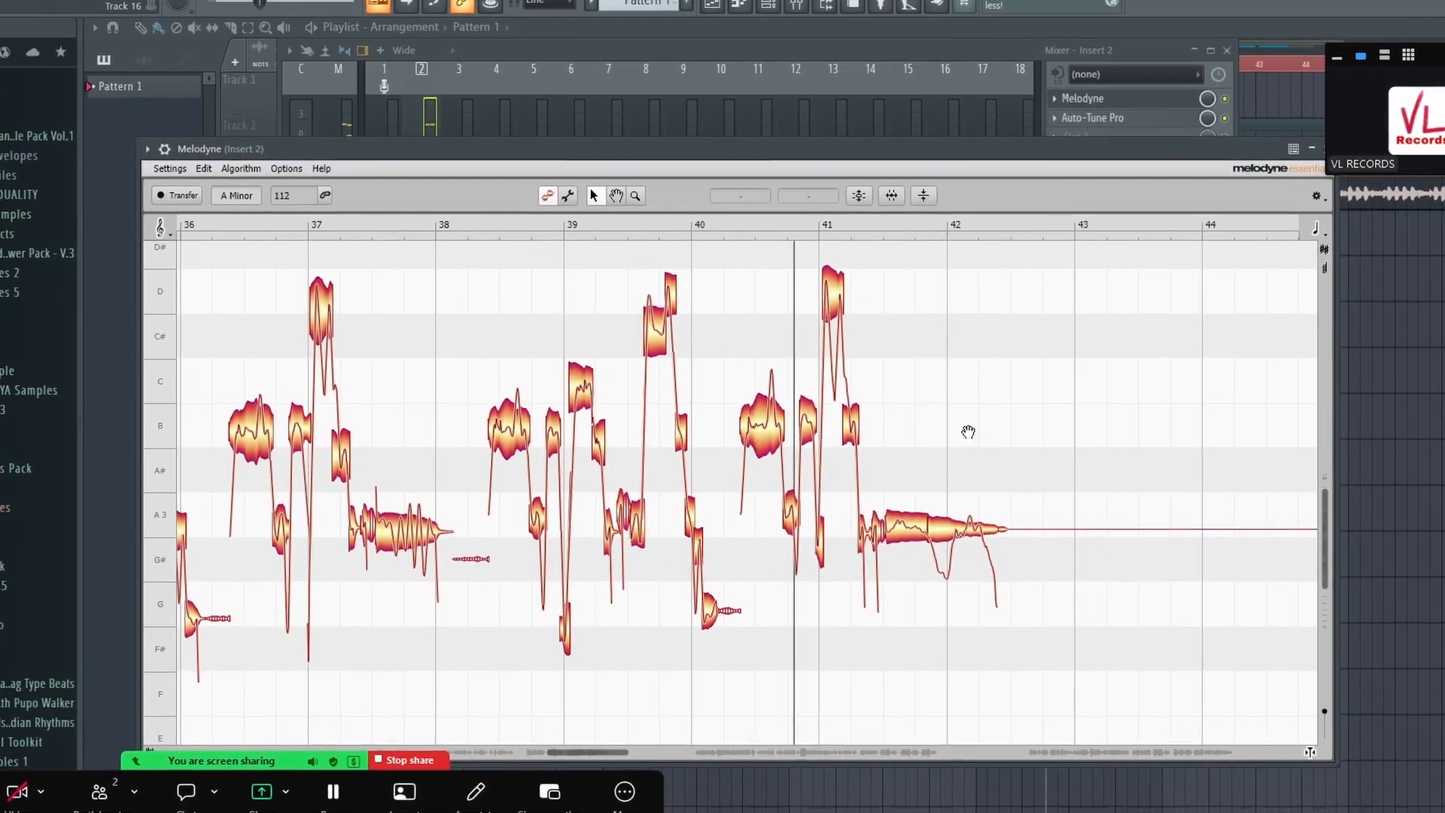
scroll(969, 430, "down", 1)
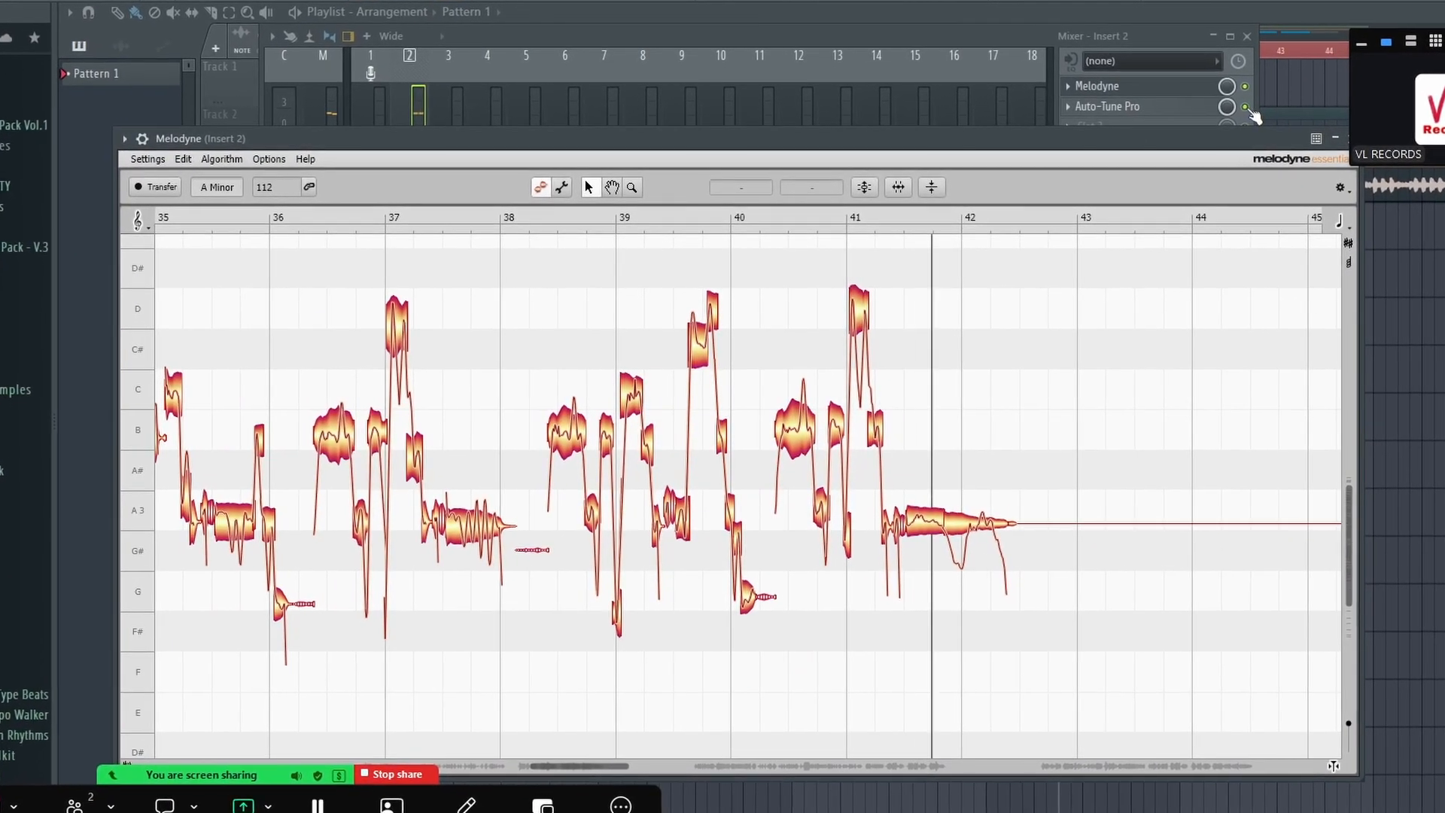
left_click(1145, 136)
left_click(1067, 578)
scroll(1077, 427, "down", 3)
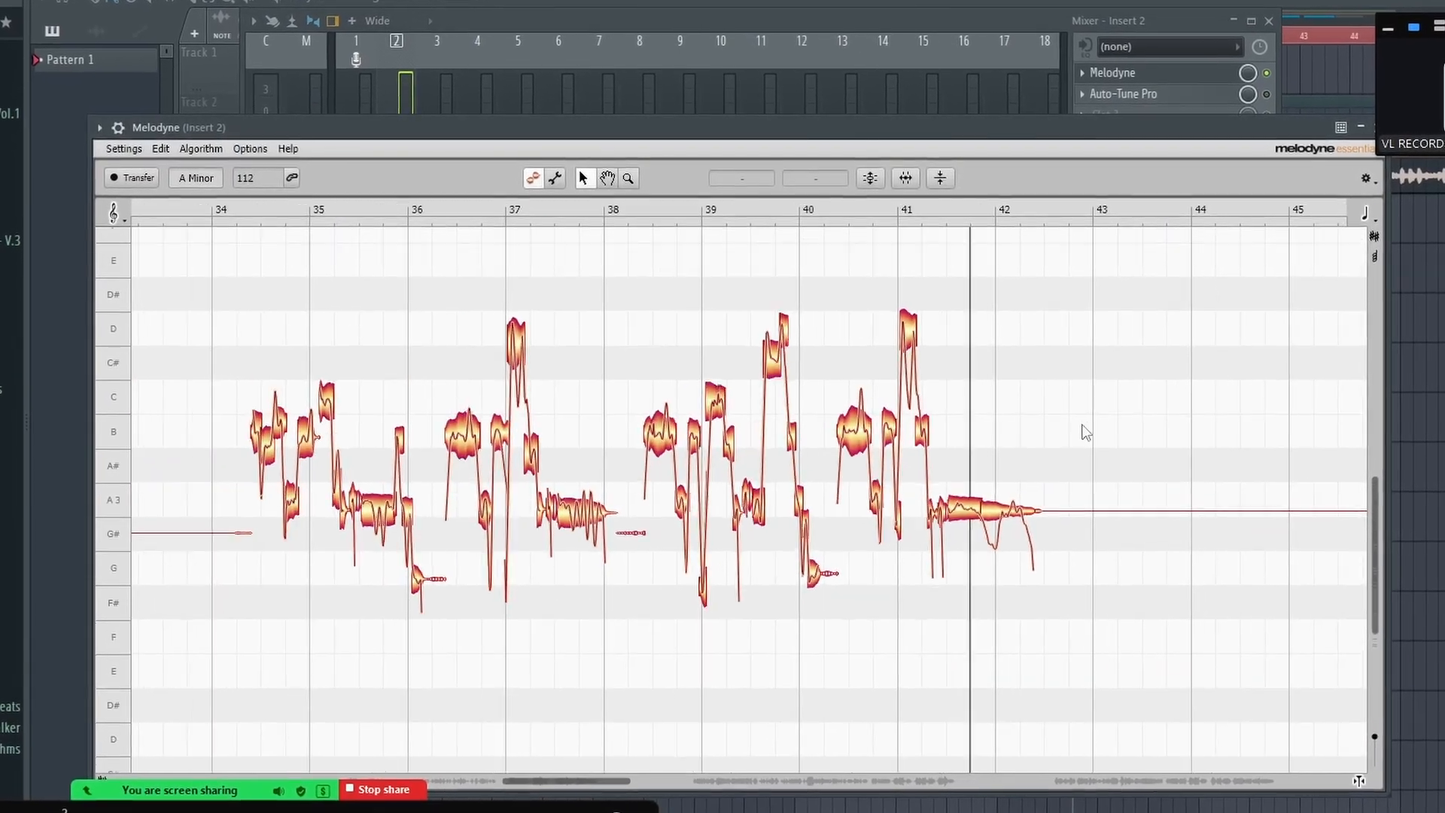
Step: Audition the phrase between bars 39 and 41 and examine the pitch curves of its high notes
double_click(347, 385)
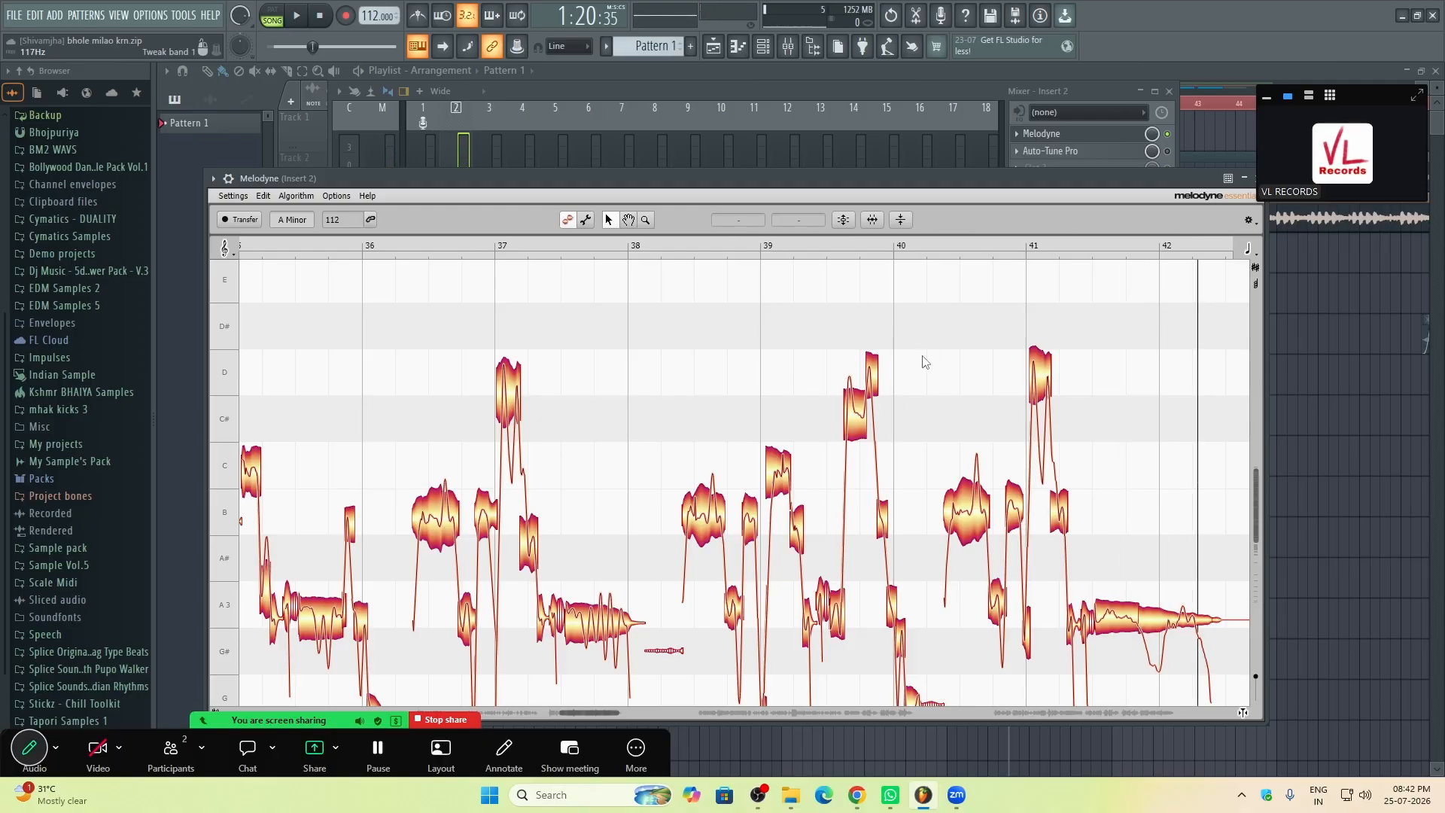
scroll(857, 365, "up", 2)
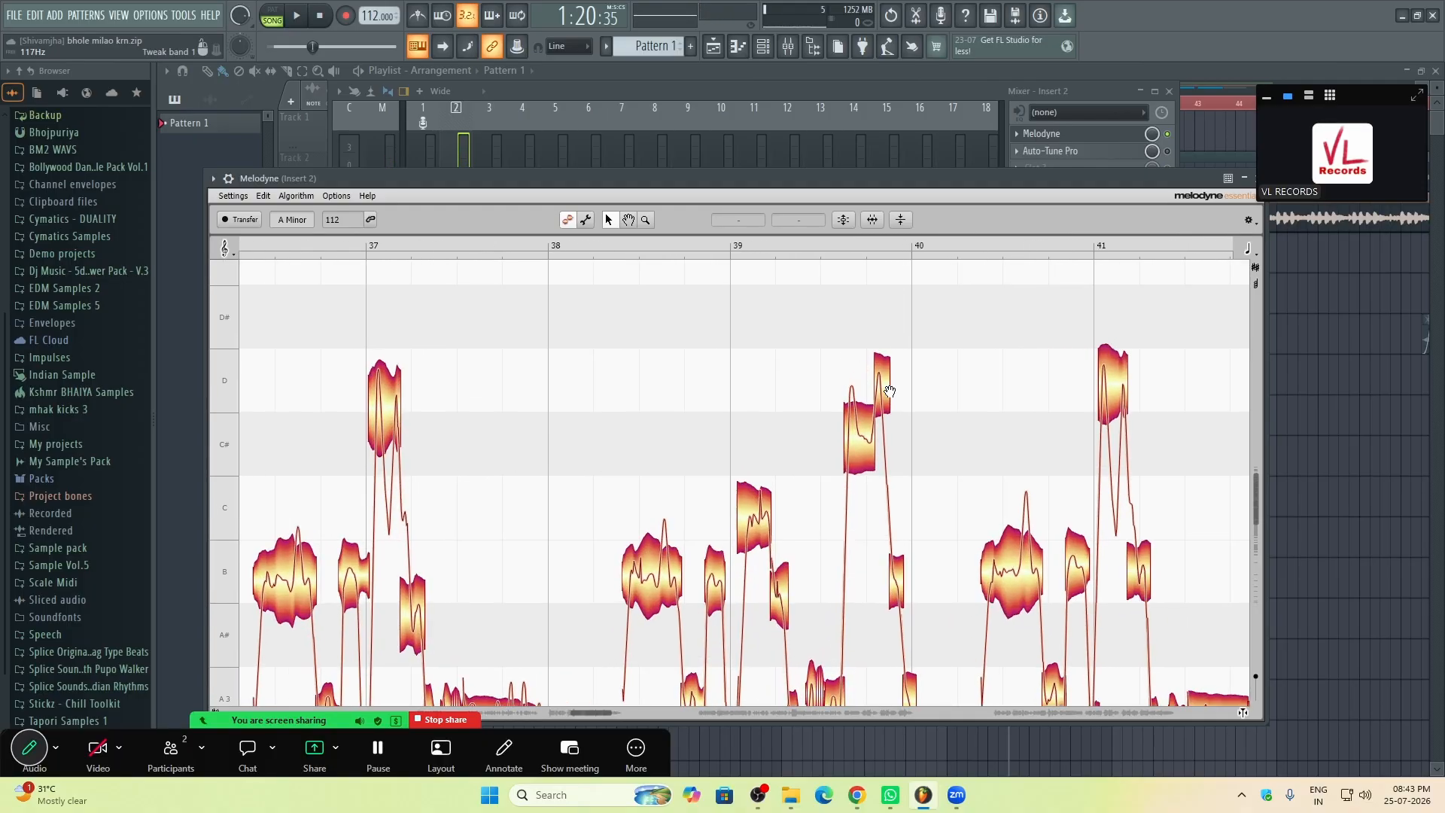
scroll(885, 368, "down", 2)
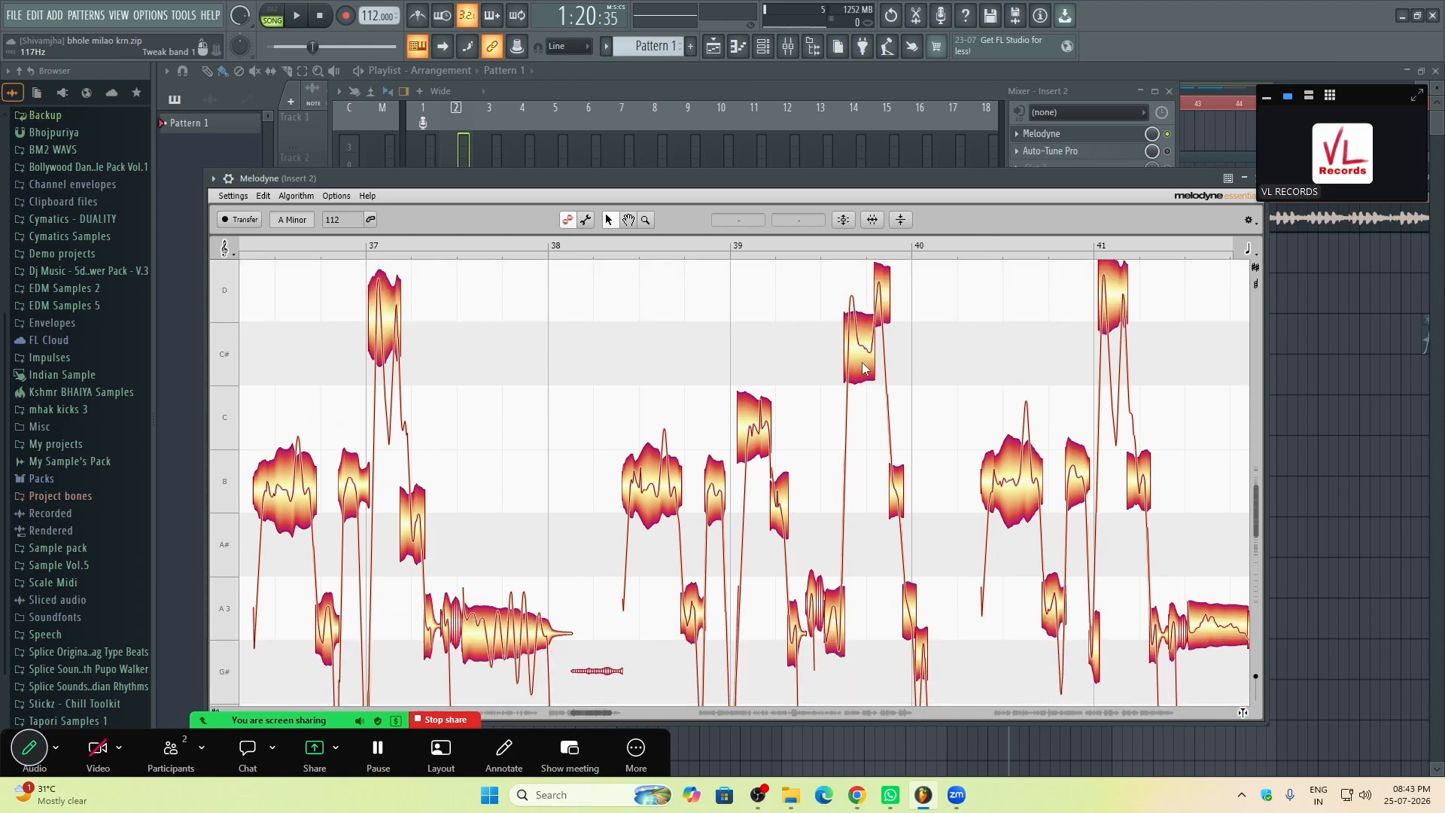
scroll(925, 390, "up", 2)
double_click(825, 346)
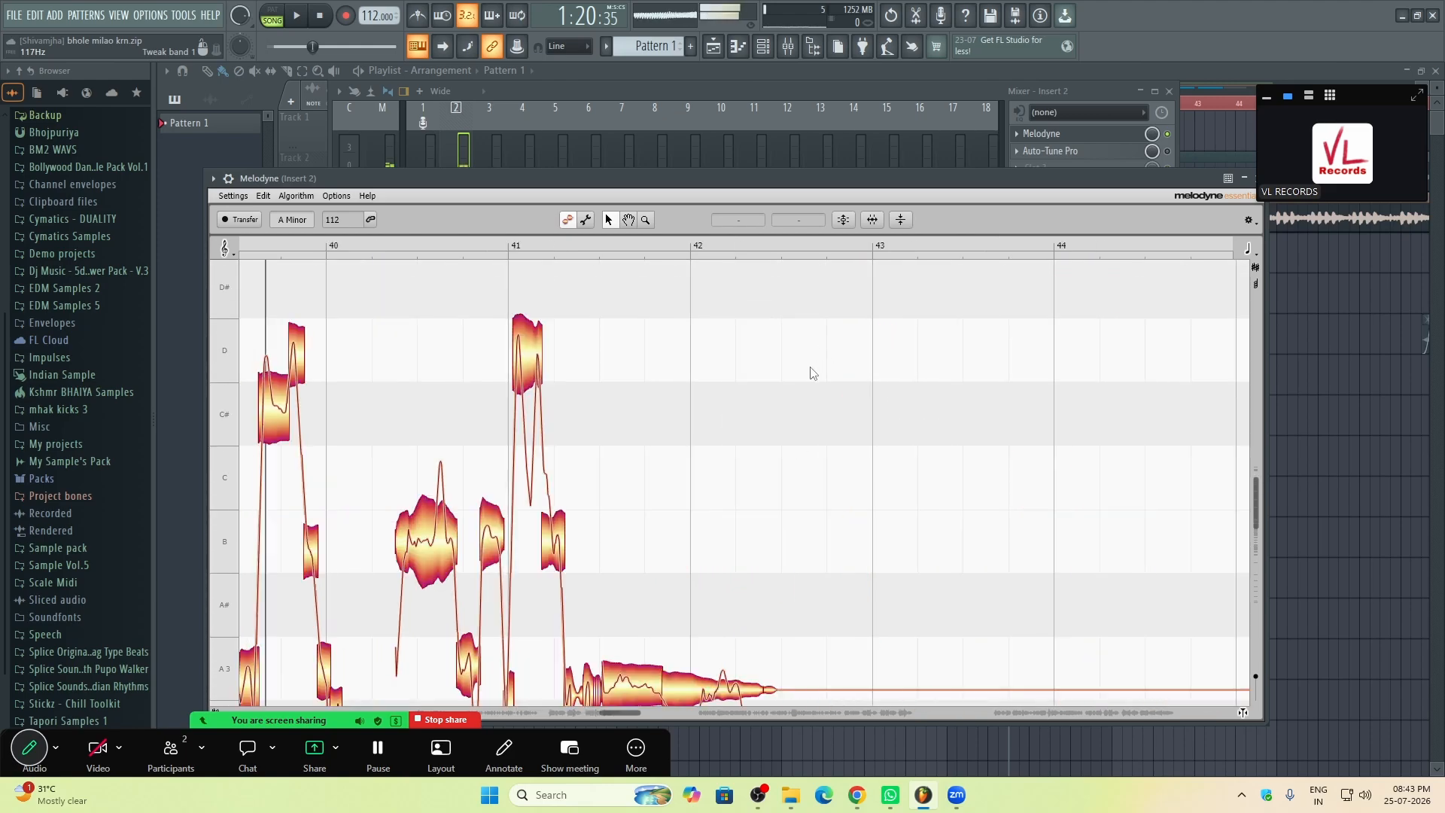
left_click_drag(385, 339, 942, 342)
left_click(760, 343)
double_click(740, 336)
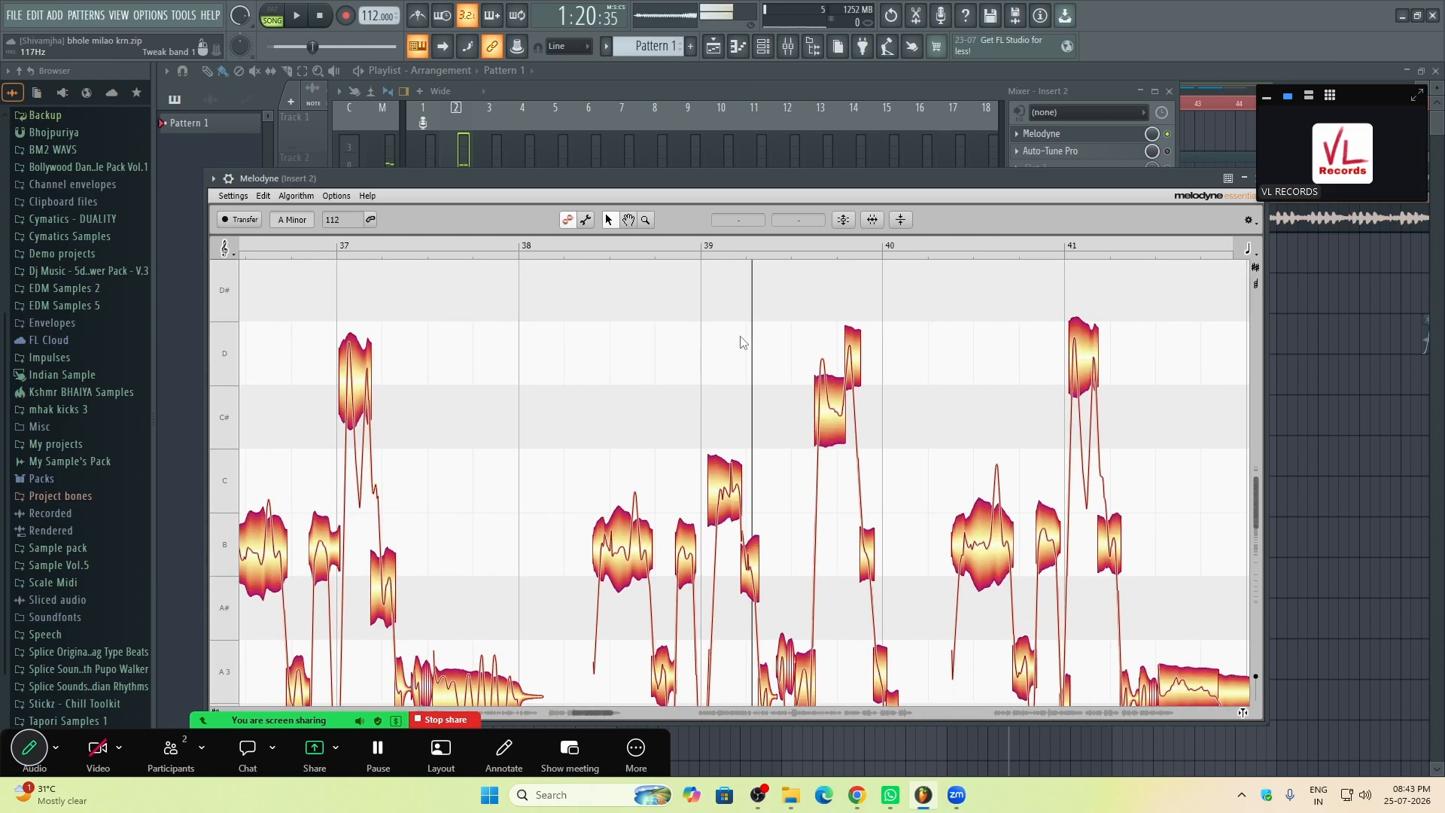
Step: Separate the pitch peak at the start of the C# 4 note before bar 40 and audition the phrase
double_click(826, 380)
double_click(790, 352)
left_click(818, 380)
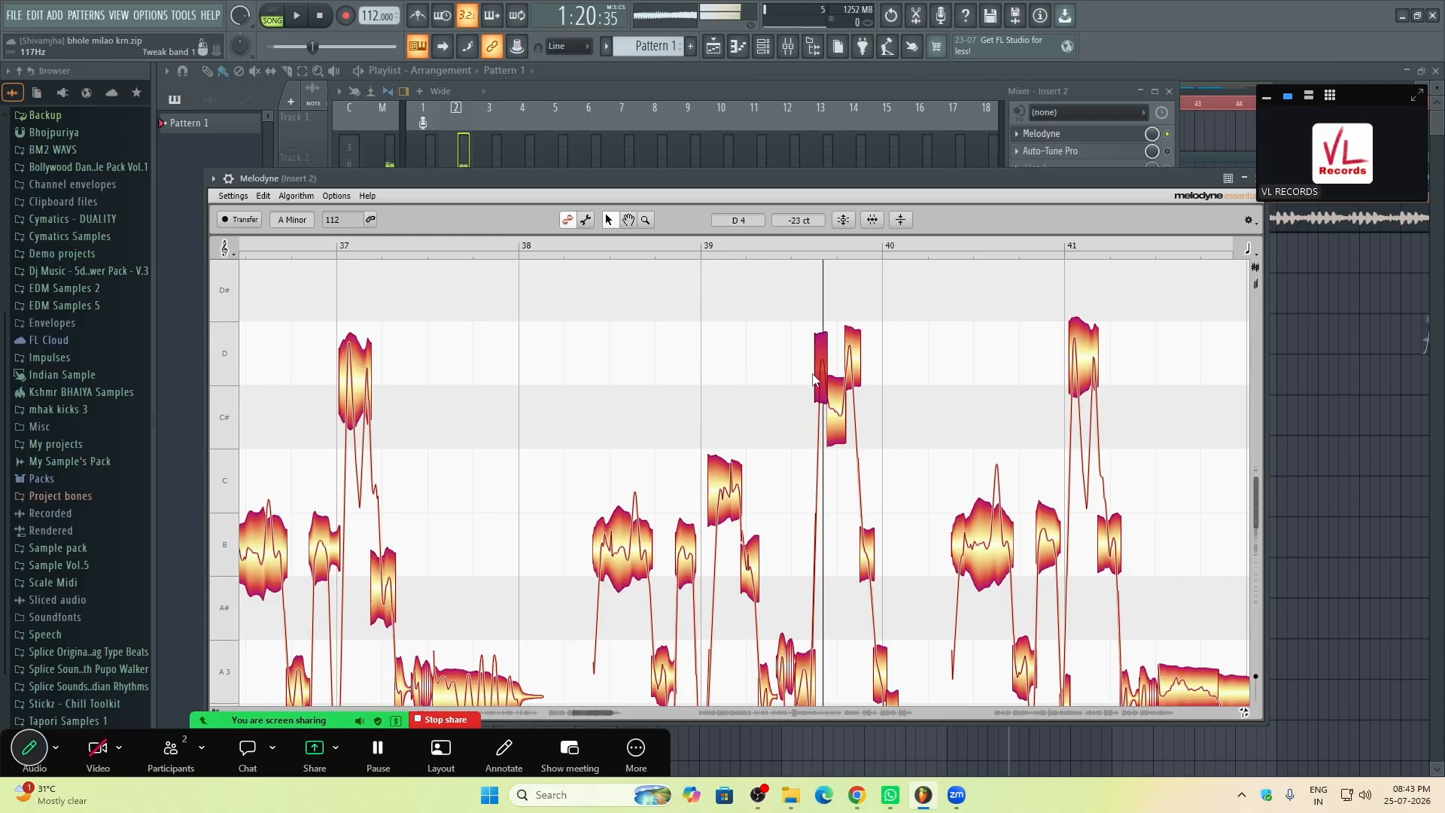
double_click(760, 373)
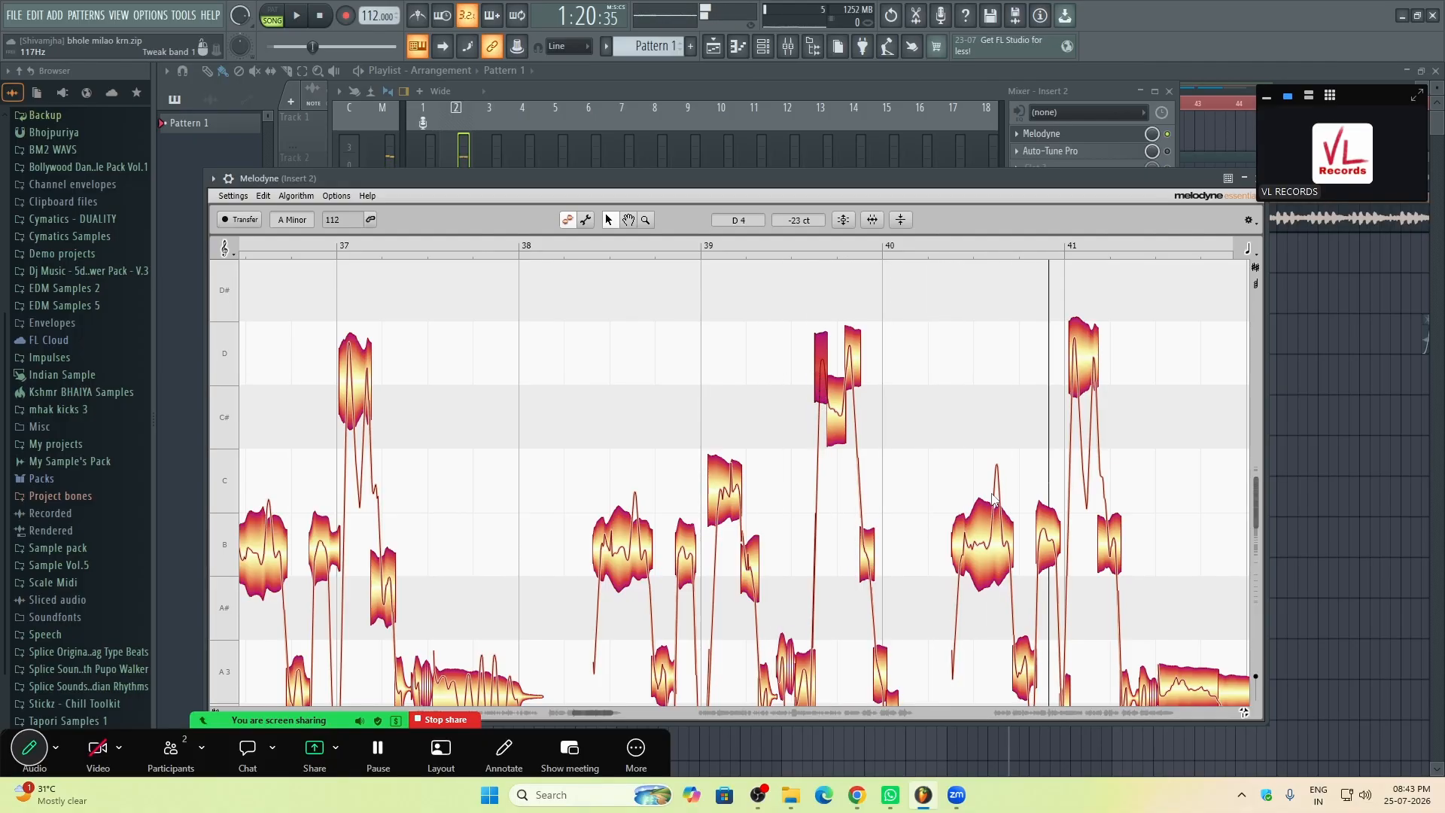
Step: Separate the pitch peak in the long B 3 note between bars 40 and 41, move it up to C 4 and audition it
double_click(912, 457)
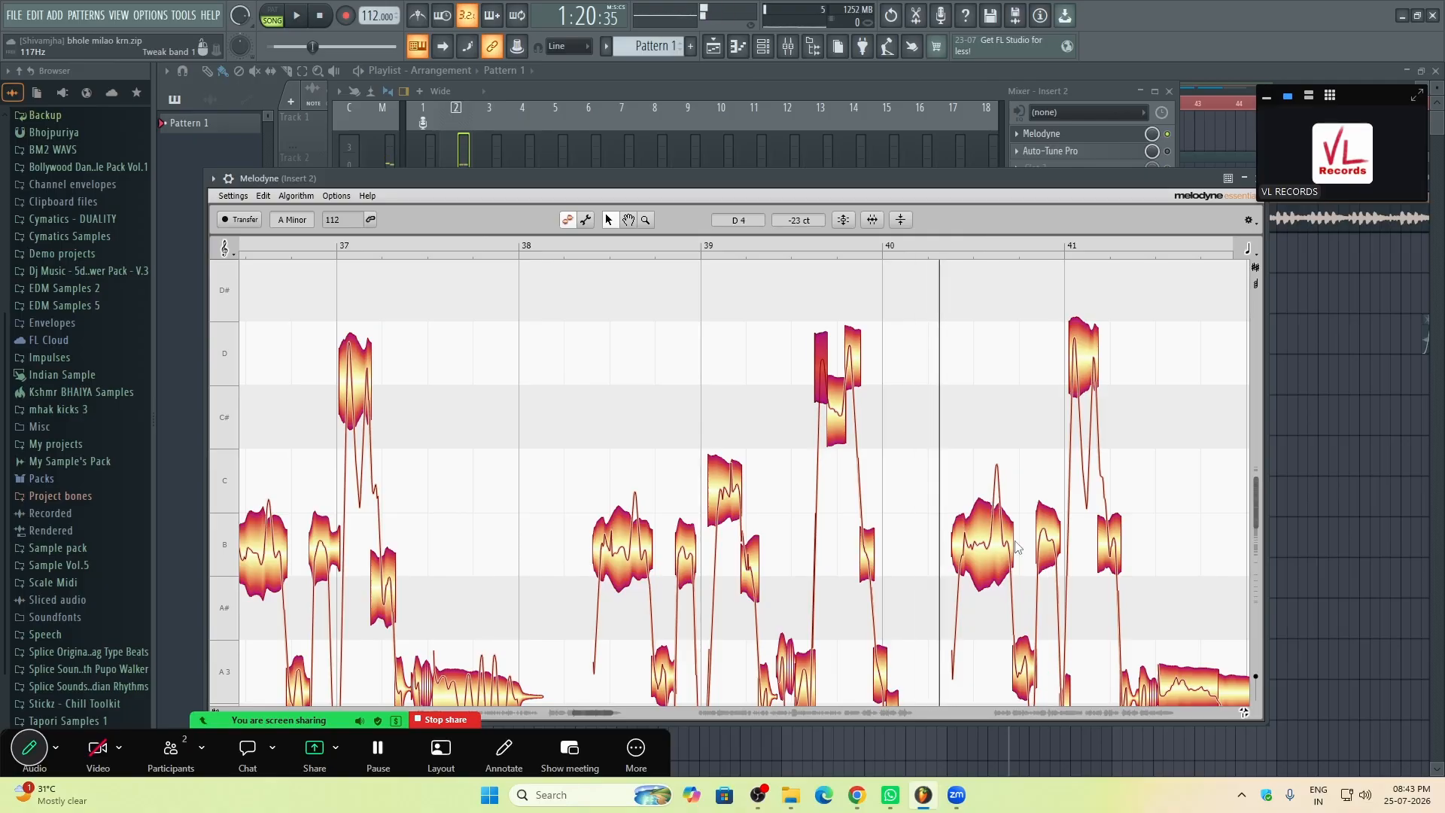
key("space")
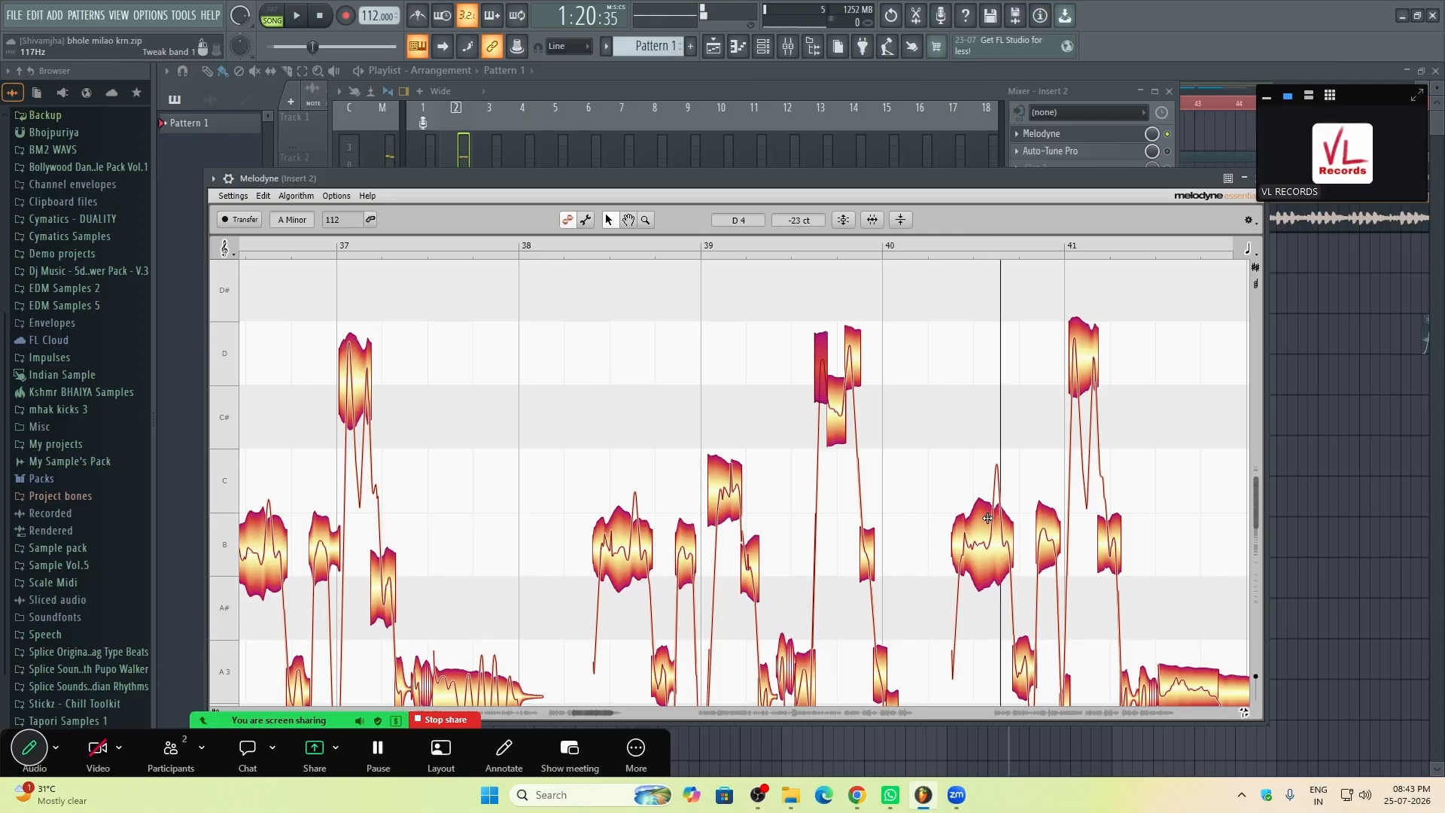
left_click(991, 517)
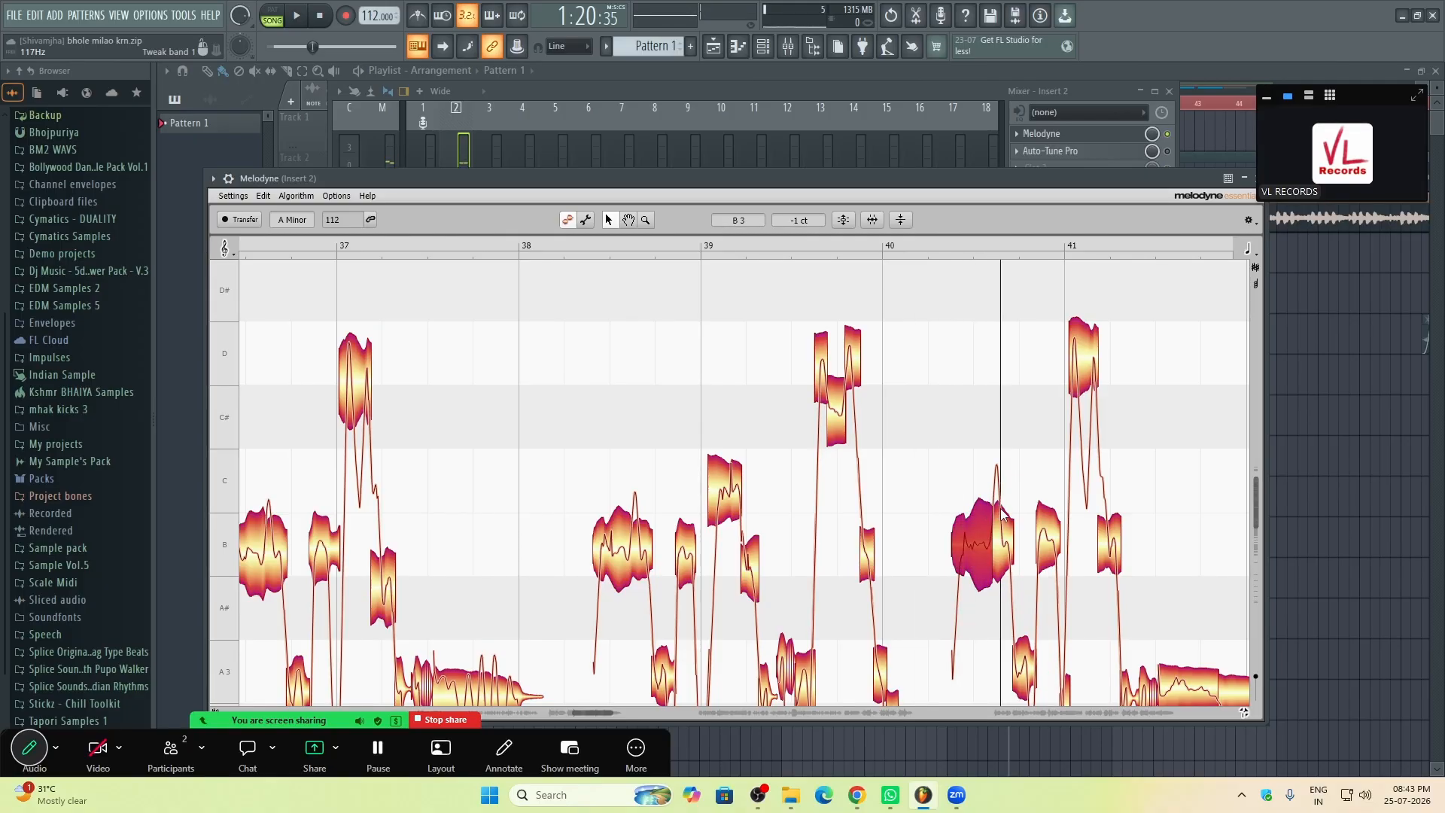
left_click_drag(1000, 515, 998, 452)
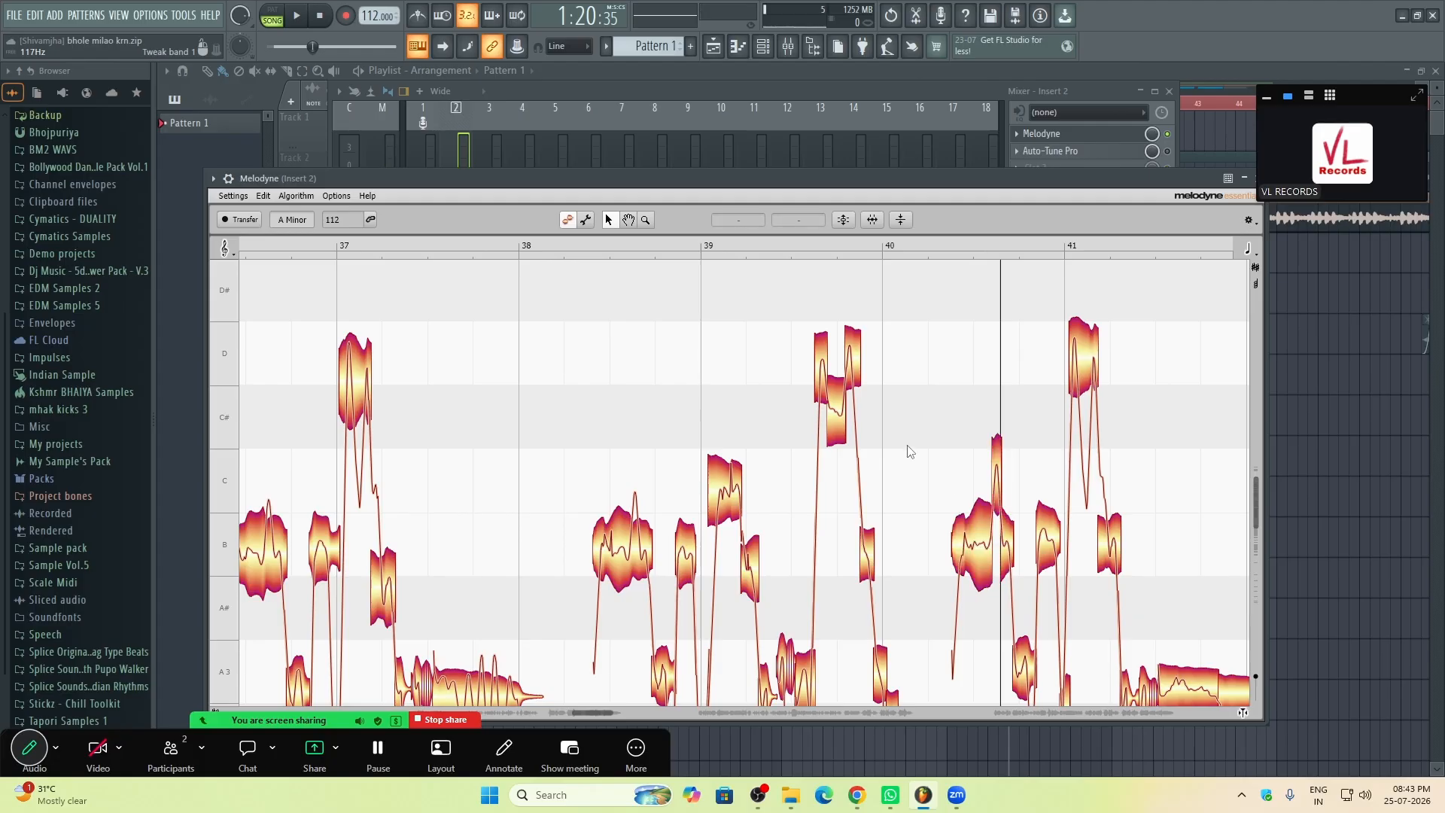
key("space")
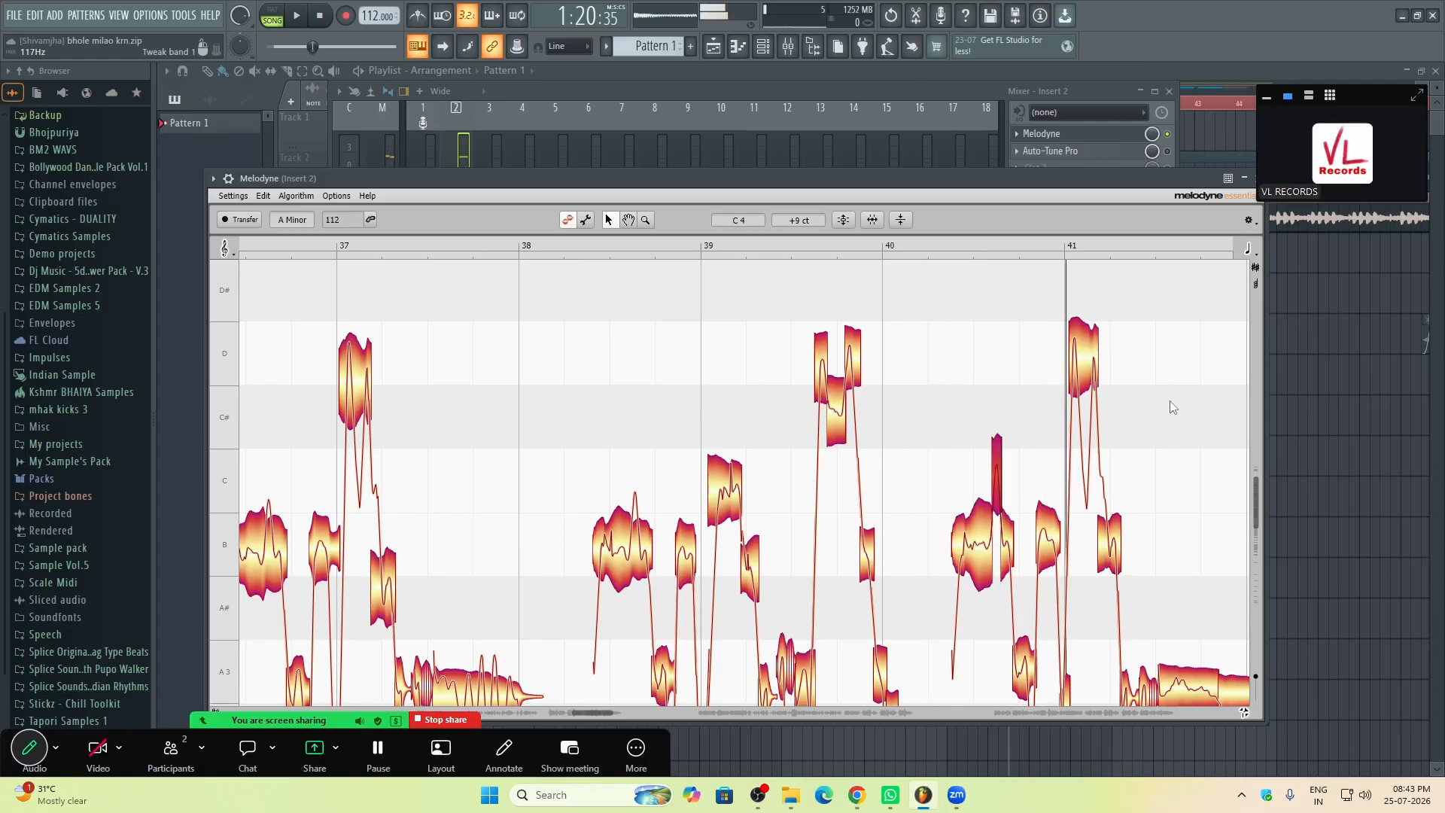
Step: Review the vocal's notes from bar 42 back to its beginning around bar 19
left_click_drag(1131, 374, 715, 286)
scroll(860, 456, "down", 7)
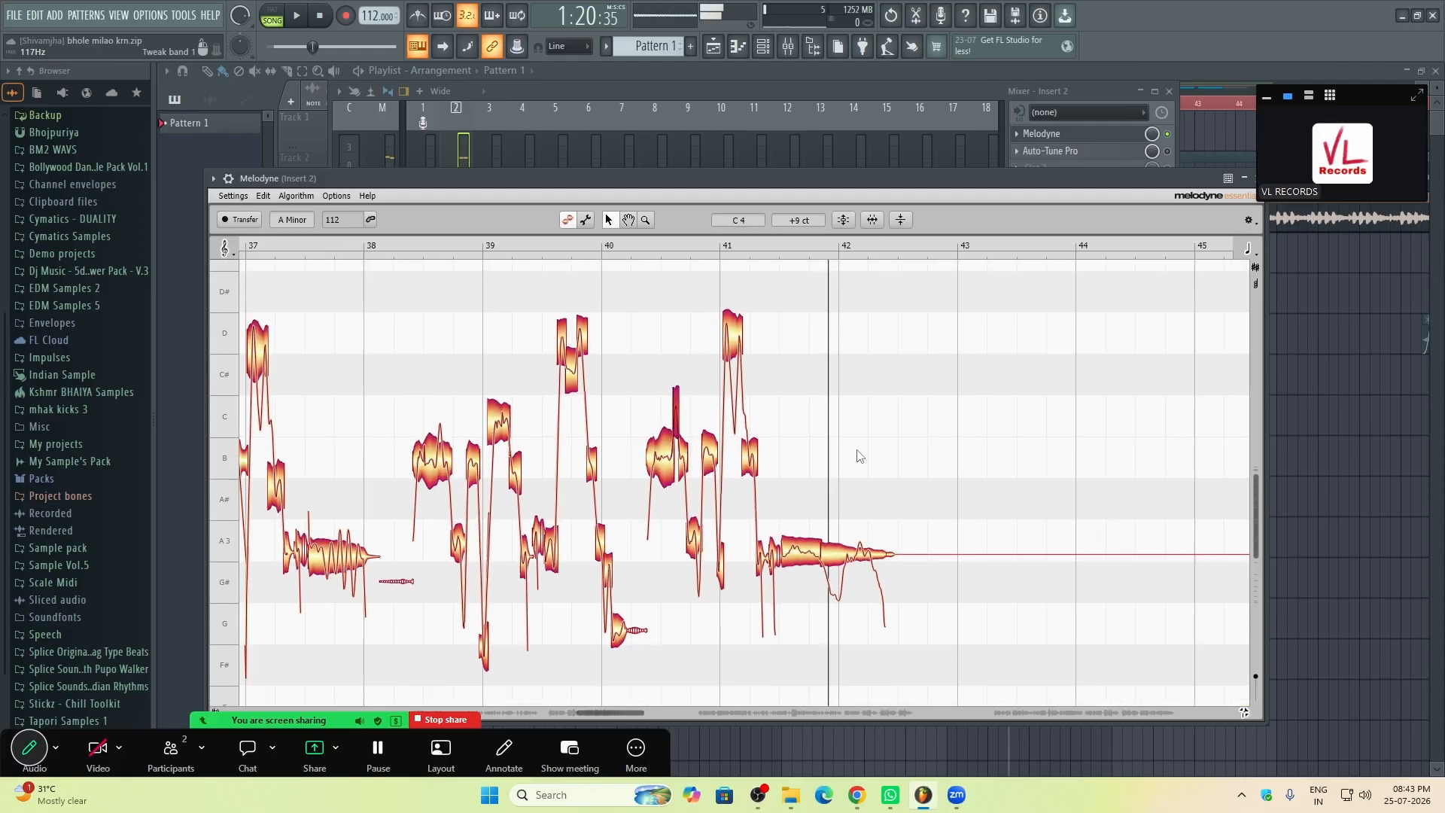
left_click_drag(835, 397, 1172, 319)
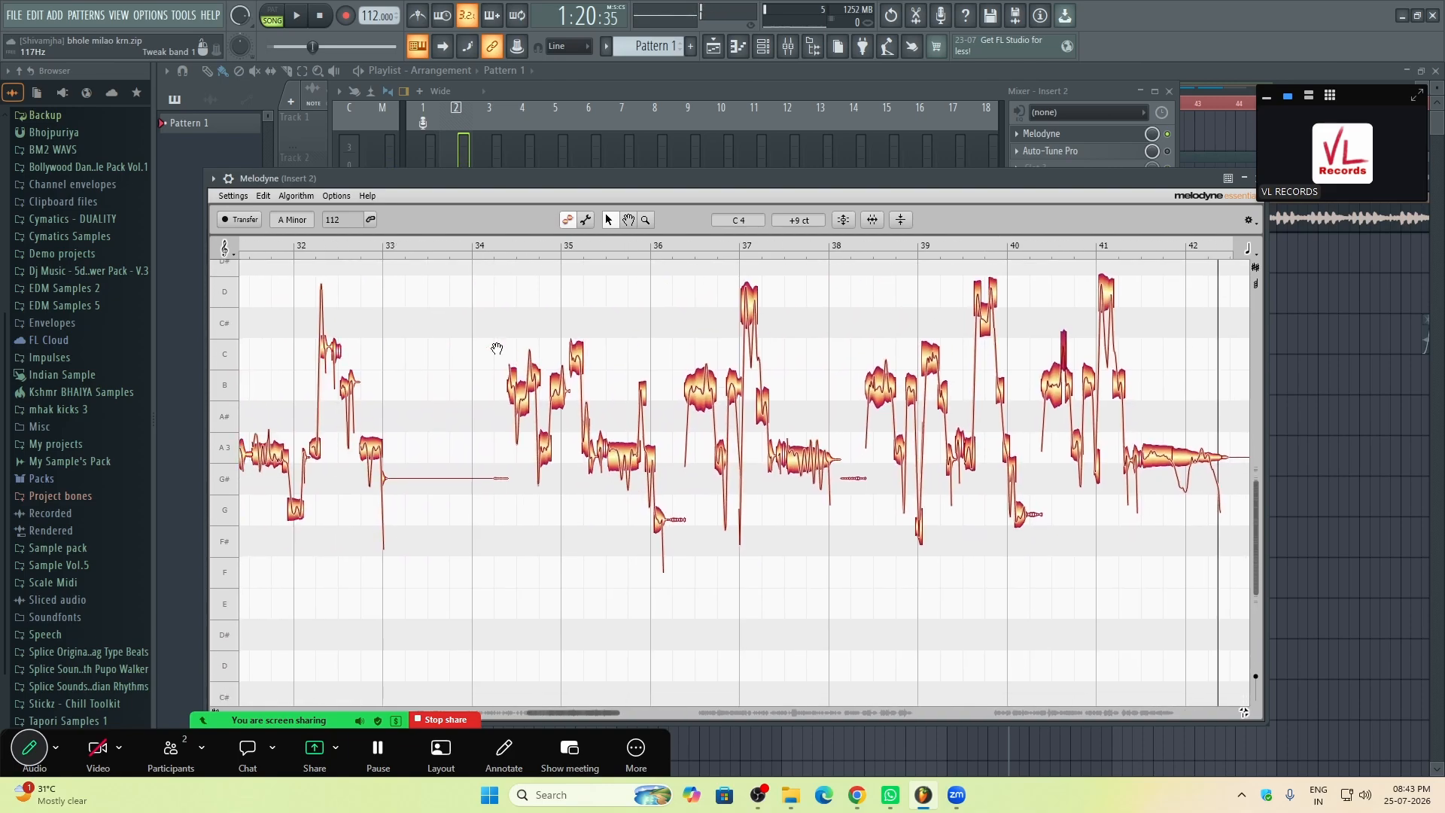
left_click_drag(451, 331, 1067, 376)
left_click_drag(528, 375, 796, 351)
left_click_drag(510, 347, 1001, 380)
scroll(883, 404, "down", 5)
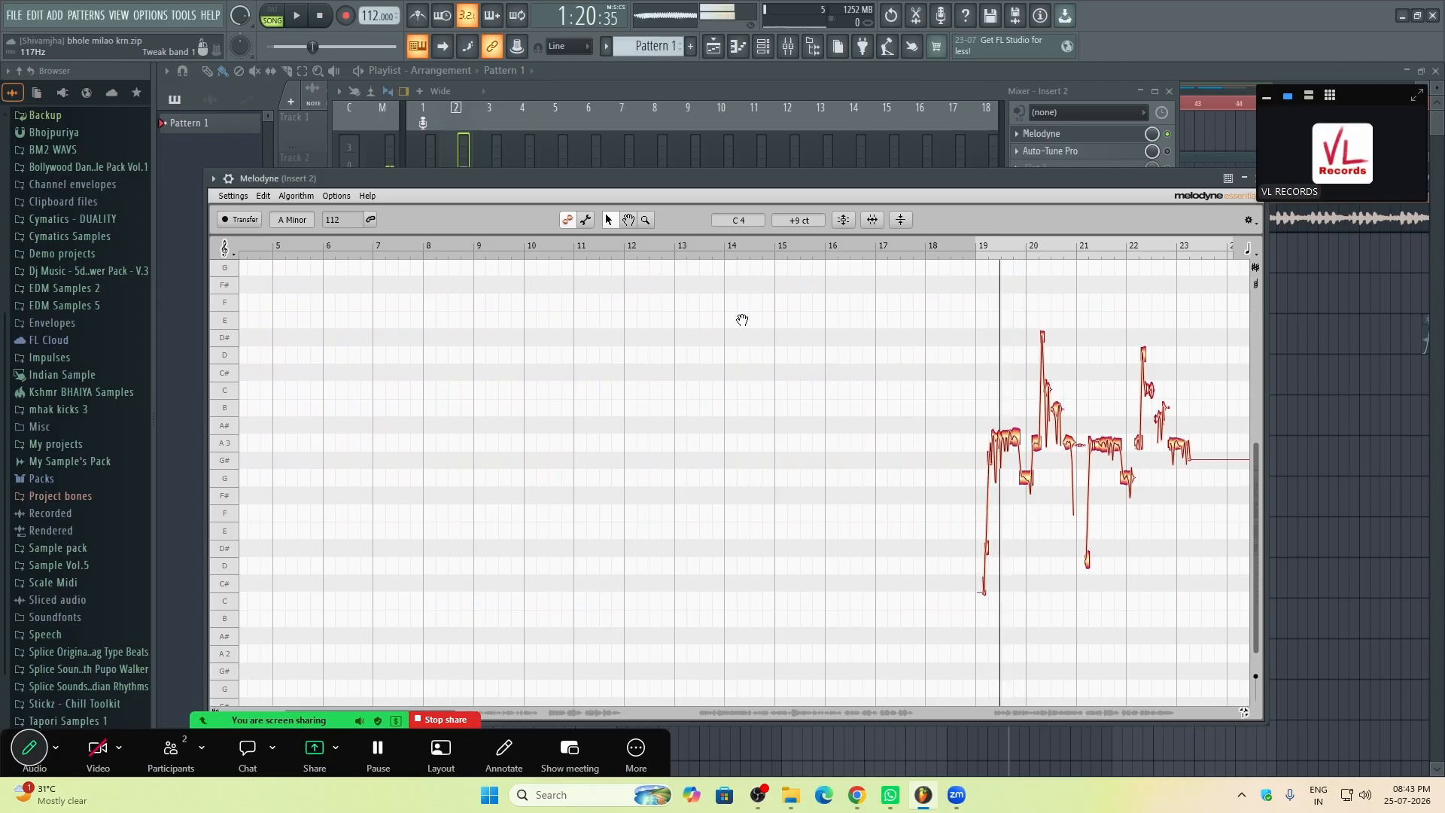
Step: Examine the vocal's pitch curves from bar 29 forward through the phrases ending at bar 42
left_click_drag(1012, 319, 651, 354)
scroll(597, 363, "up", 1)
scroll(597, 363, "up", 4)
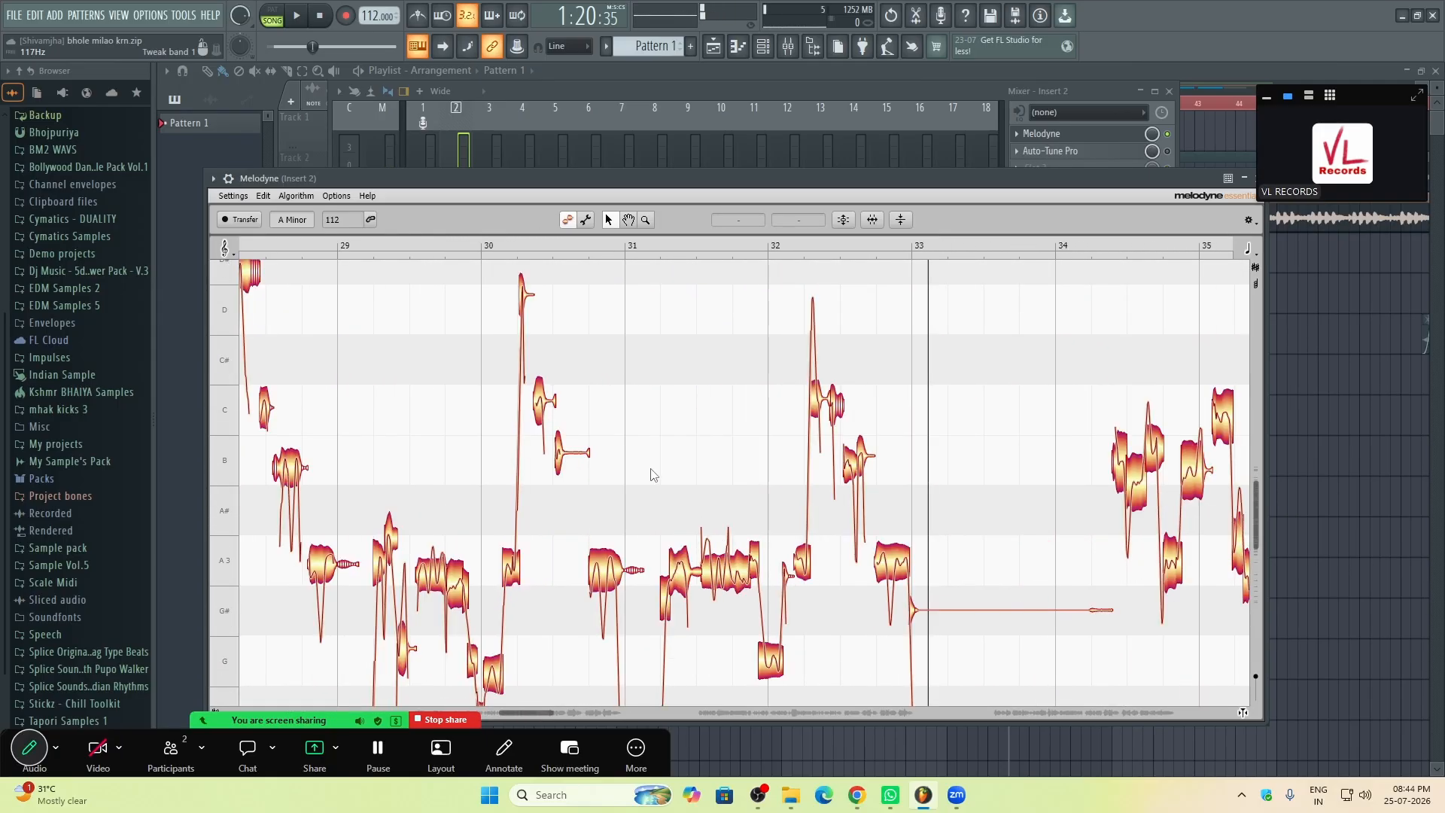
scroll(653, 475, "down", 2)
left_click_drag(867, 397, 548, 403)
scroll(662, 407, "down", 1)
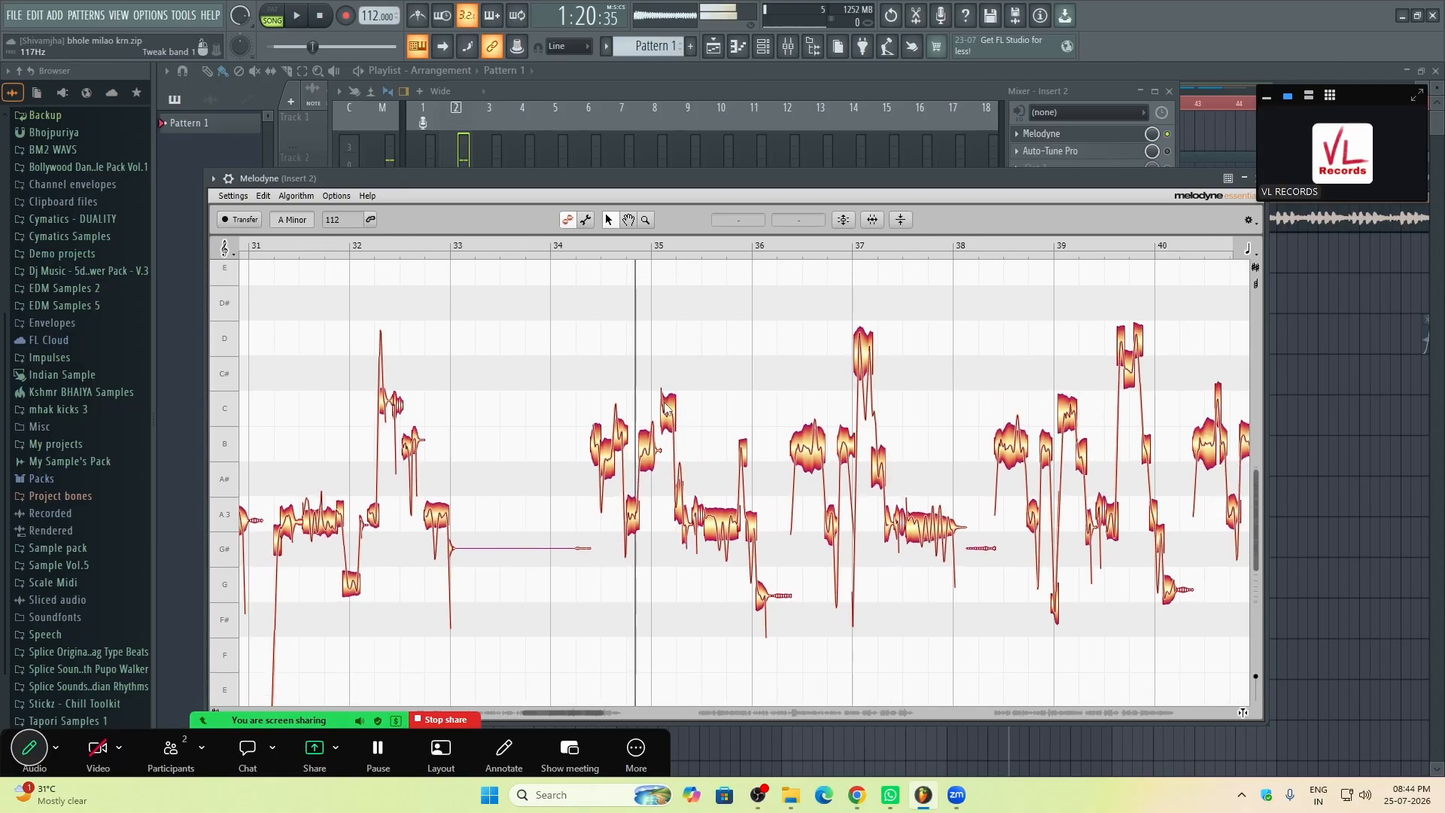
scroll(716, 409, "up", 1)
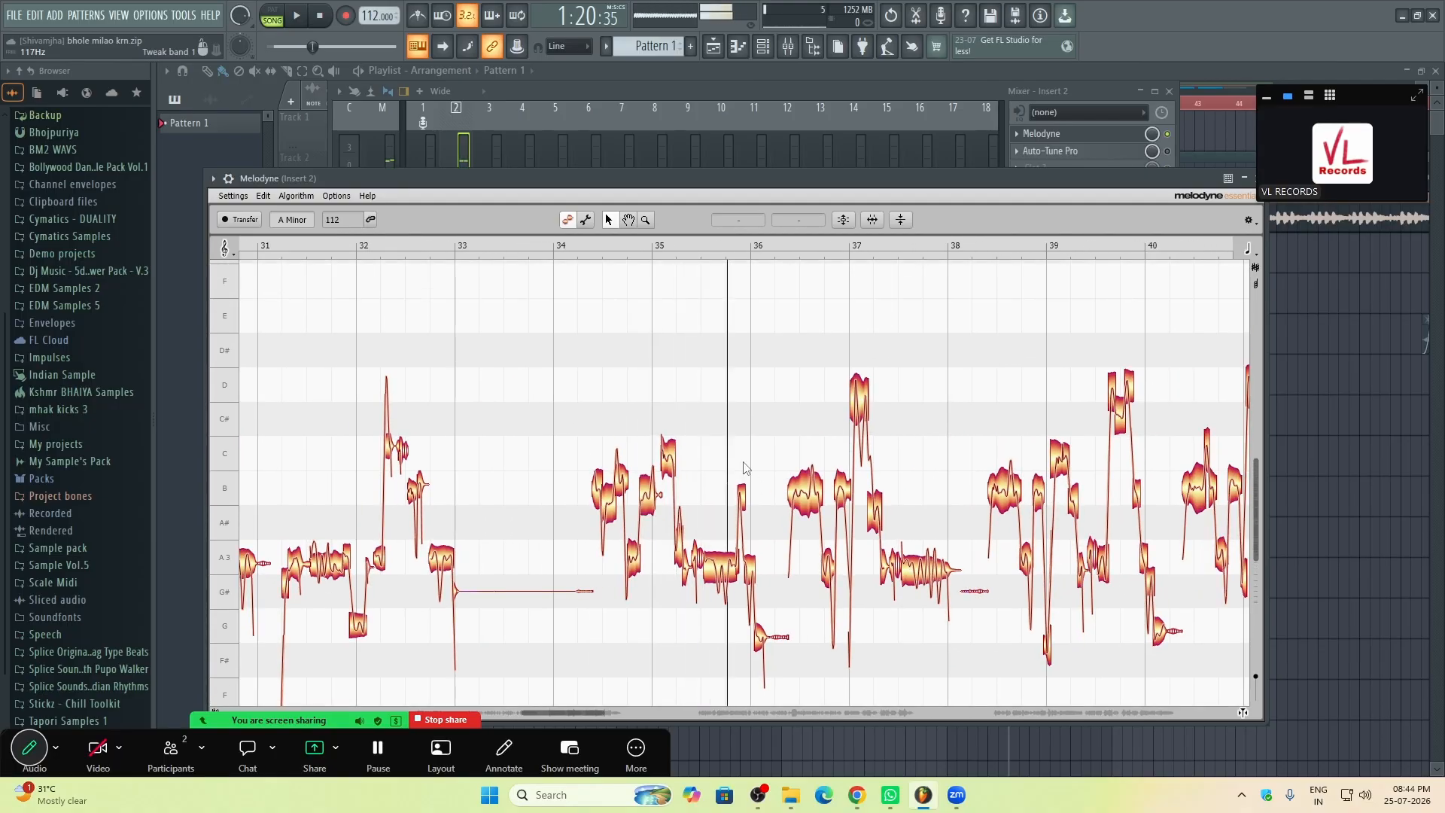
scroll(745, 452, "down", 2)
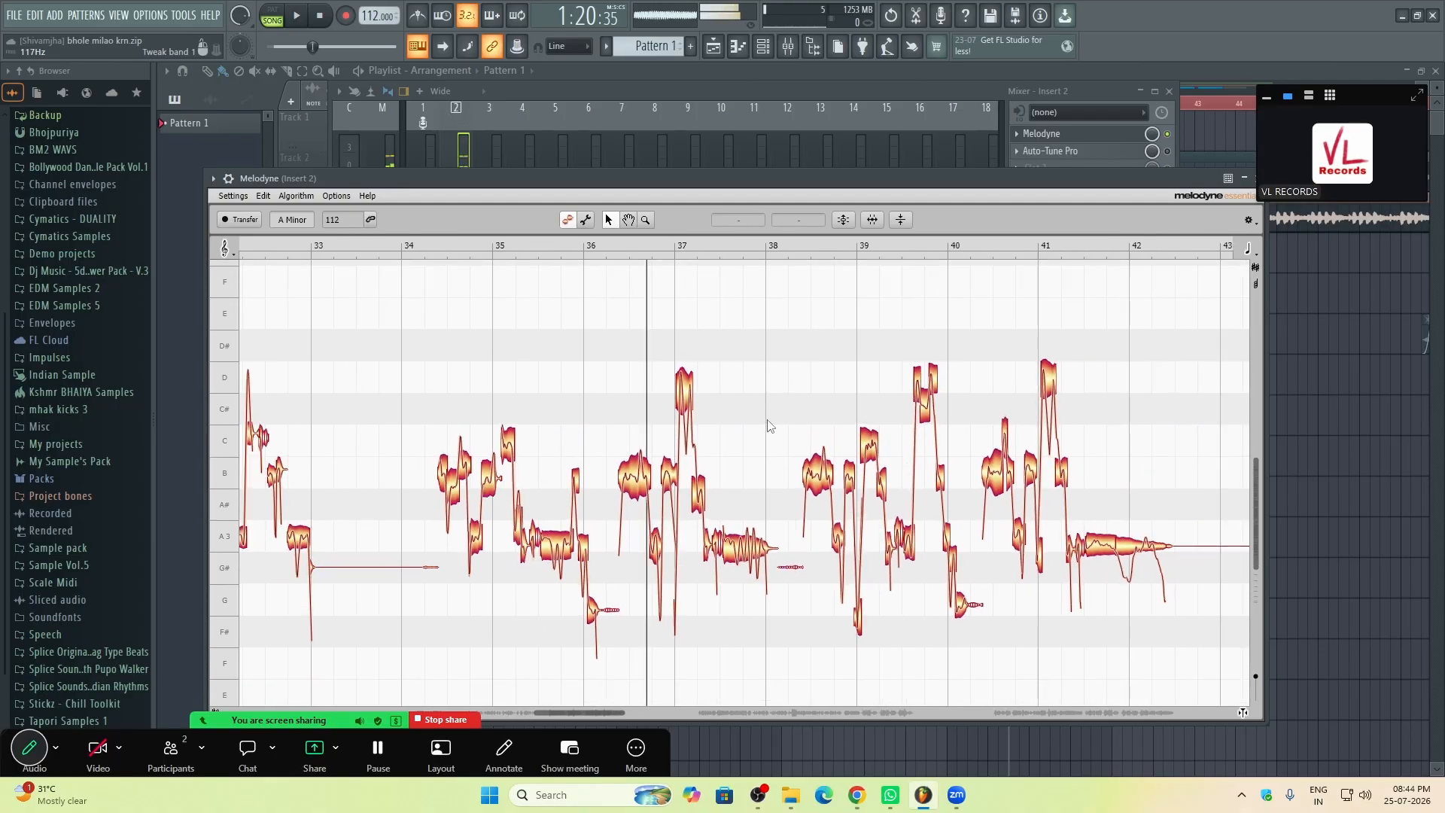
scroll(770, 424, "down", 1)
left_click_drag(808, 382, 645, 367)
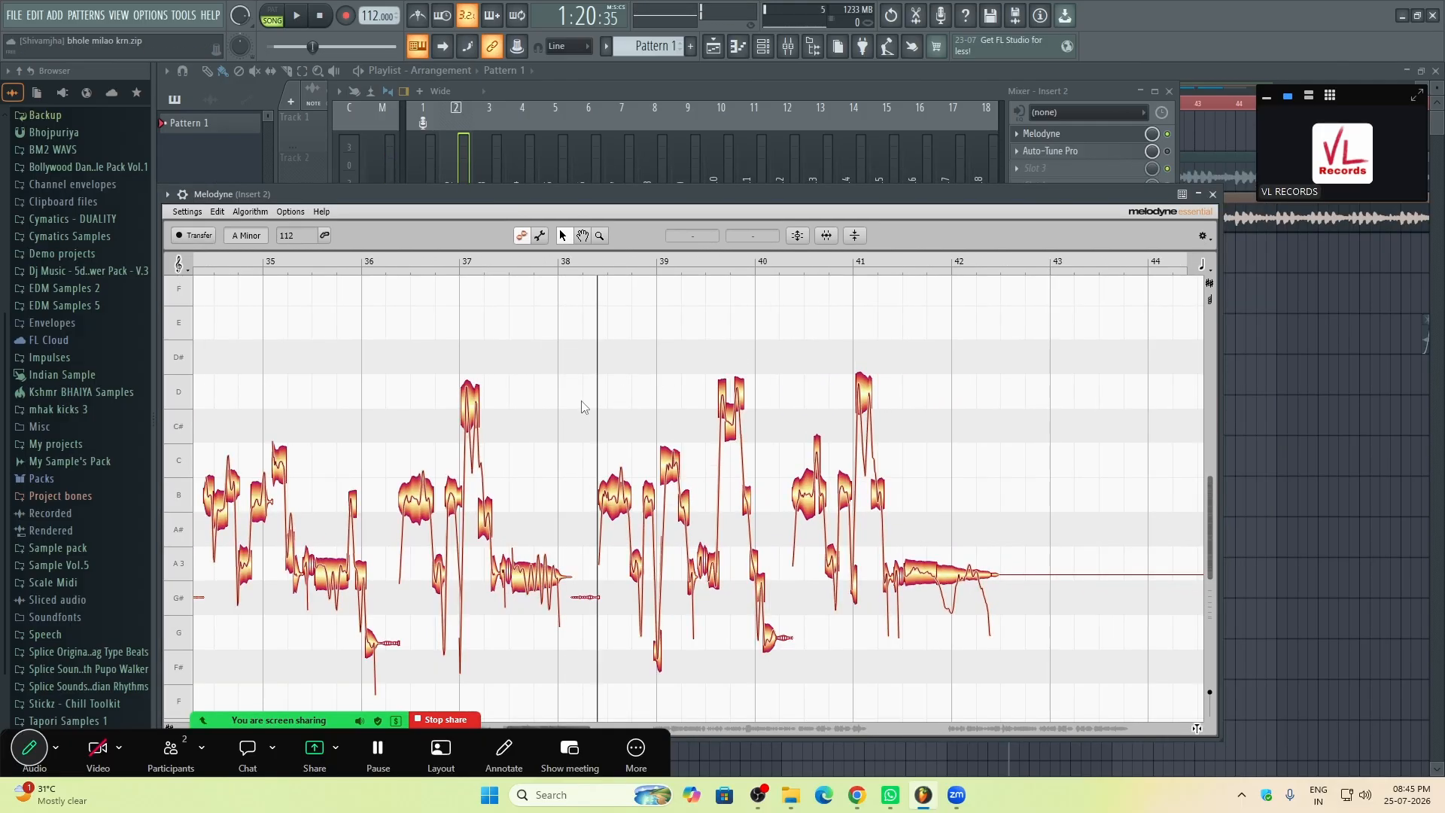
Step: Audition the edited vocal phrases from bar 34 through bar 42
key("F9")
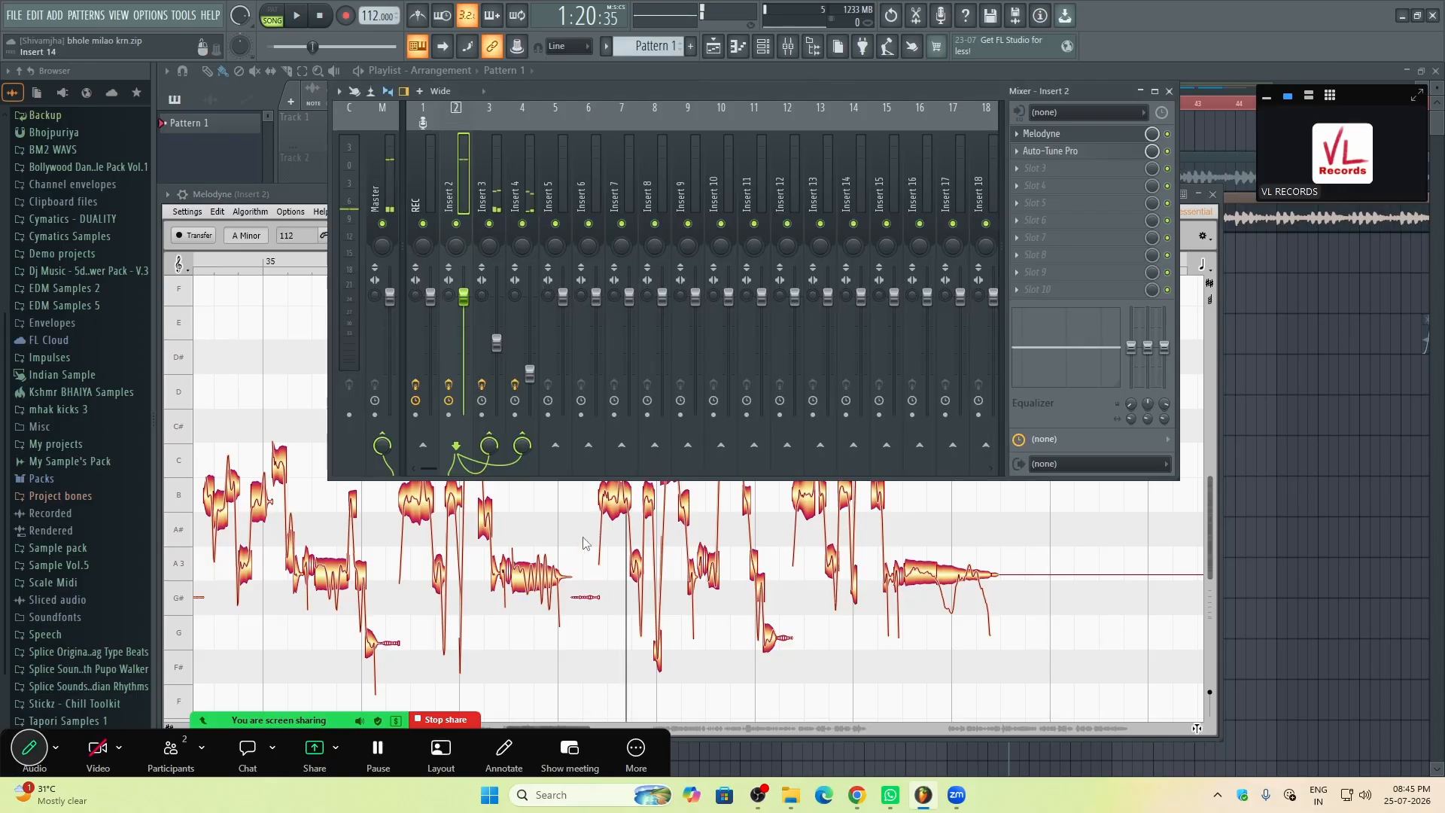
left_click(579, 539)
scroll(662, 398, "down", 2)
double_click(314, 378)
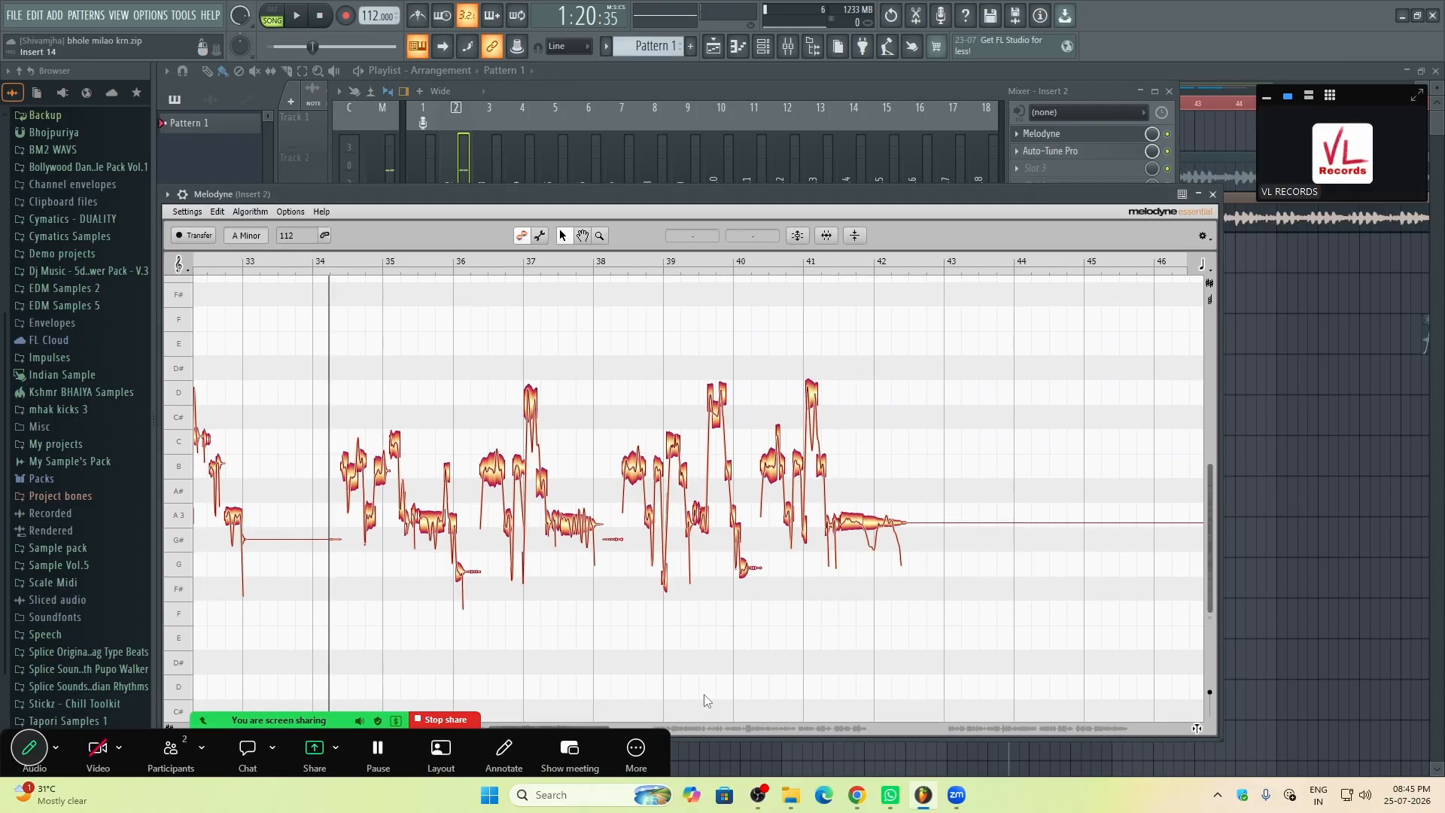
left_click_drag(467, 338, 830, 339)
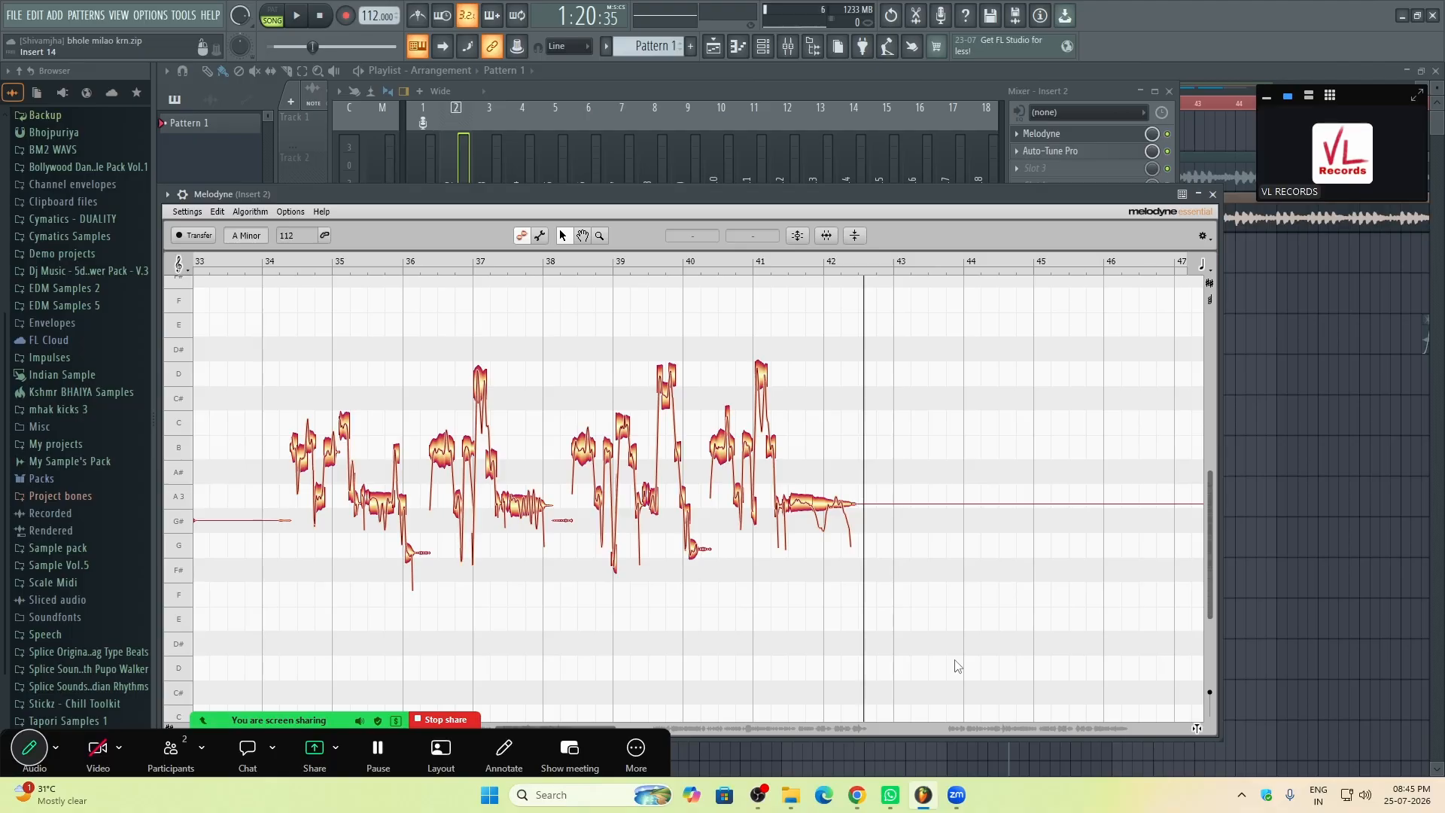
Step: Widen the Melodyne window and bring the vocal section between bars 48 and 72 into view
scroll(999, 403, "down", 2)
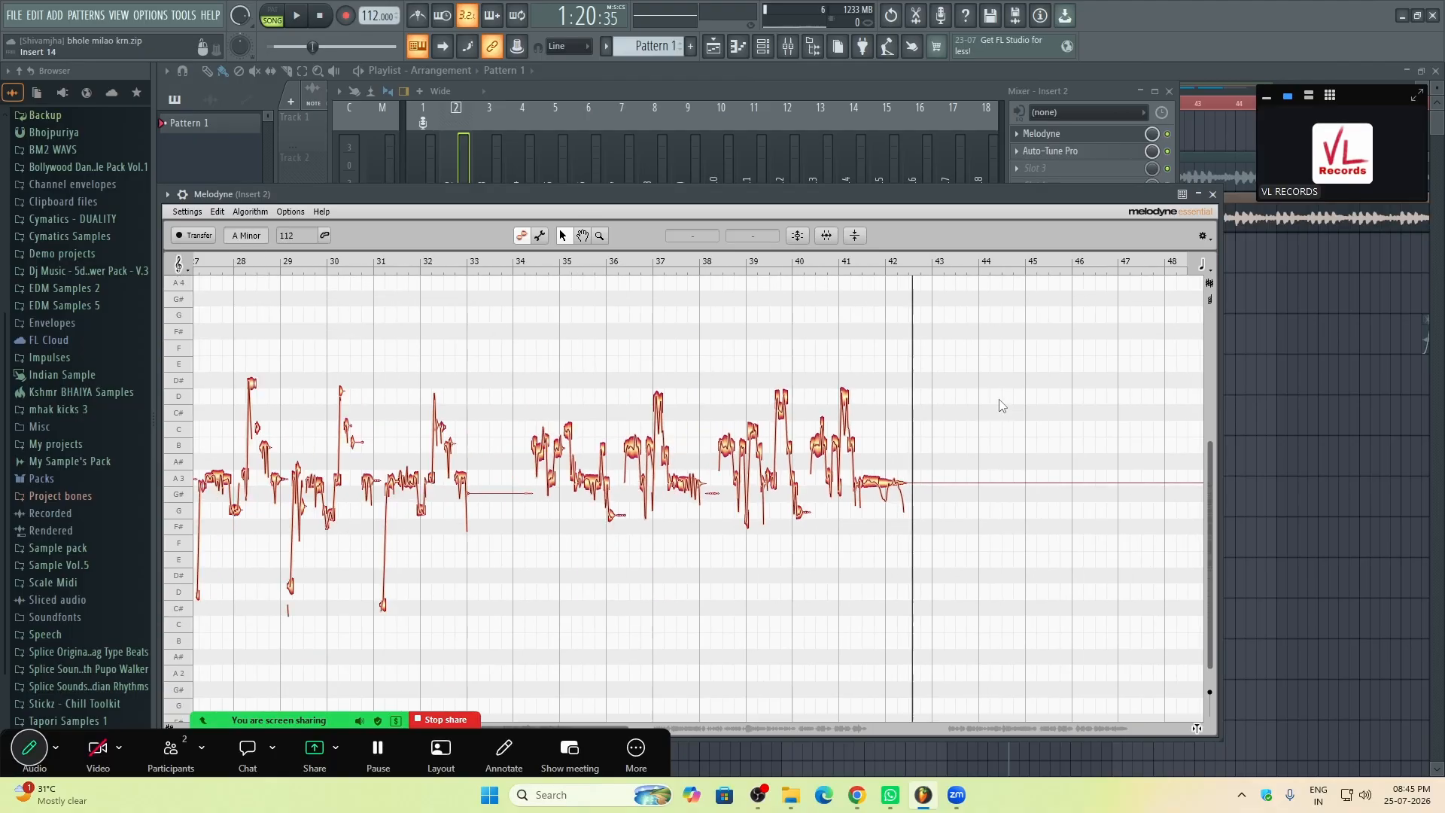
left_click_drag(1013, 350, 551, 362)
left_click_drag(1013, 364, 740, 364)
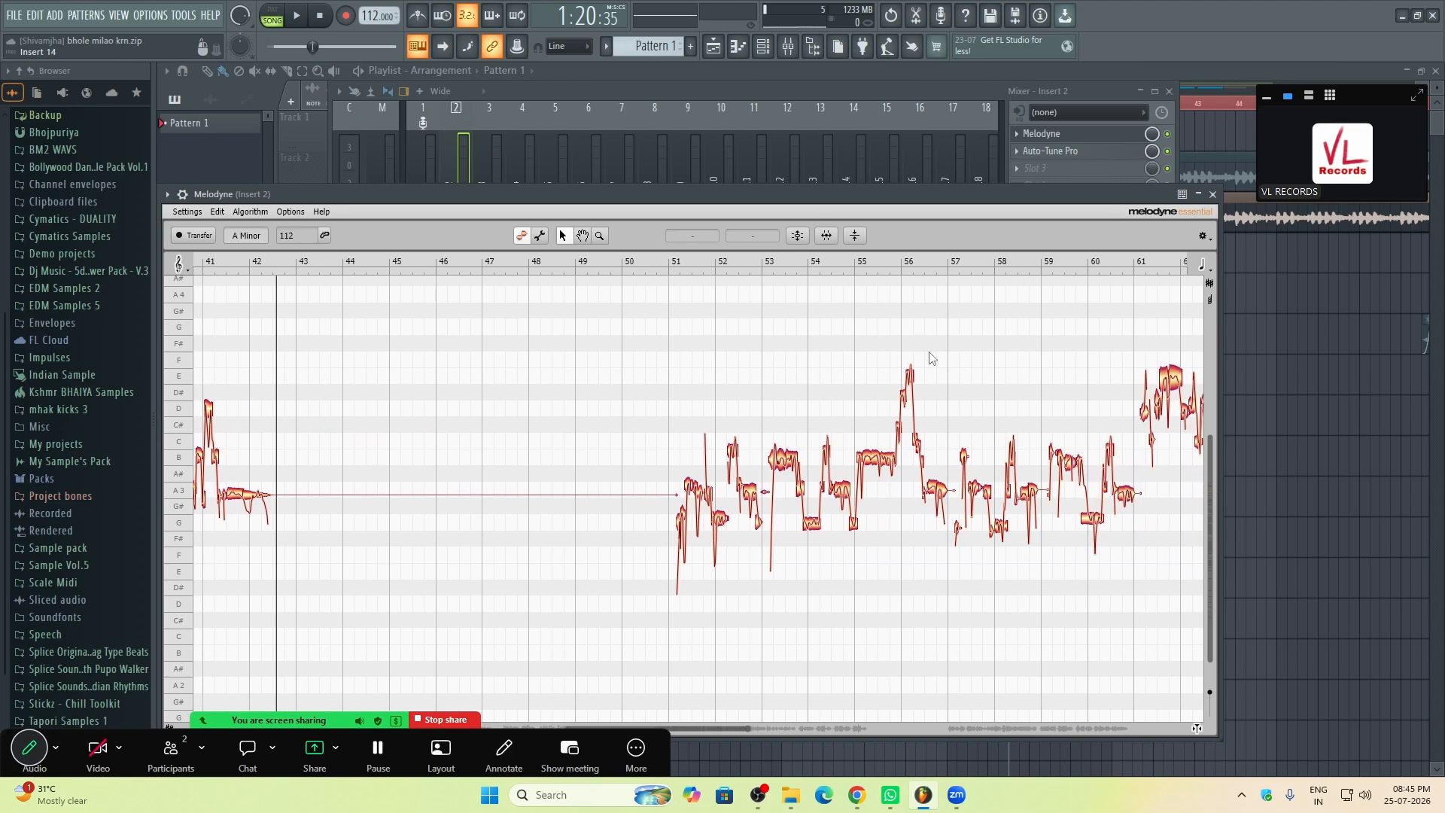
mouse_move(559, 199)
left_mouse_down()
mouse_move(602, 201)
mouse_move(560, 194)
left_mouse_up()
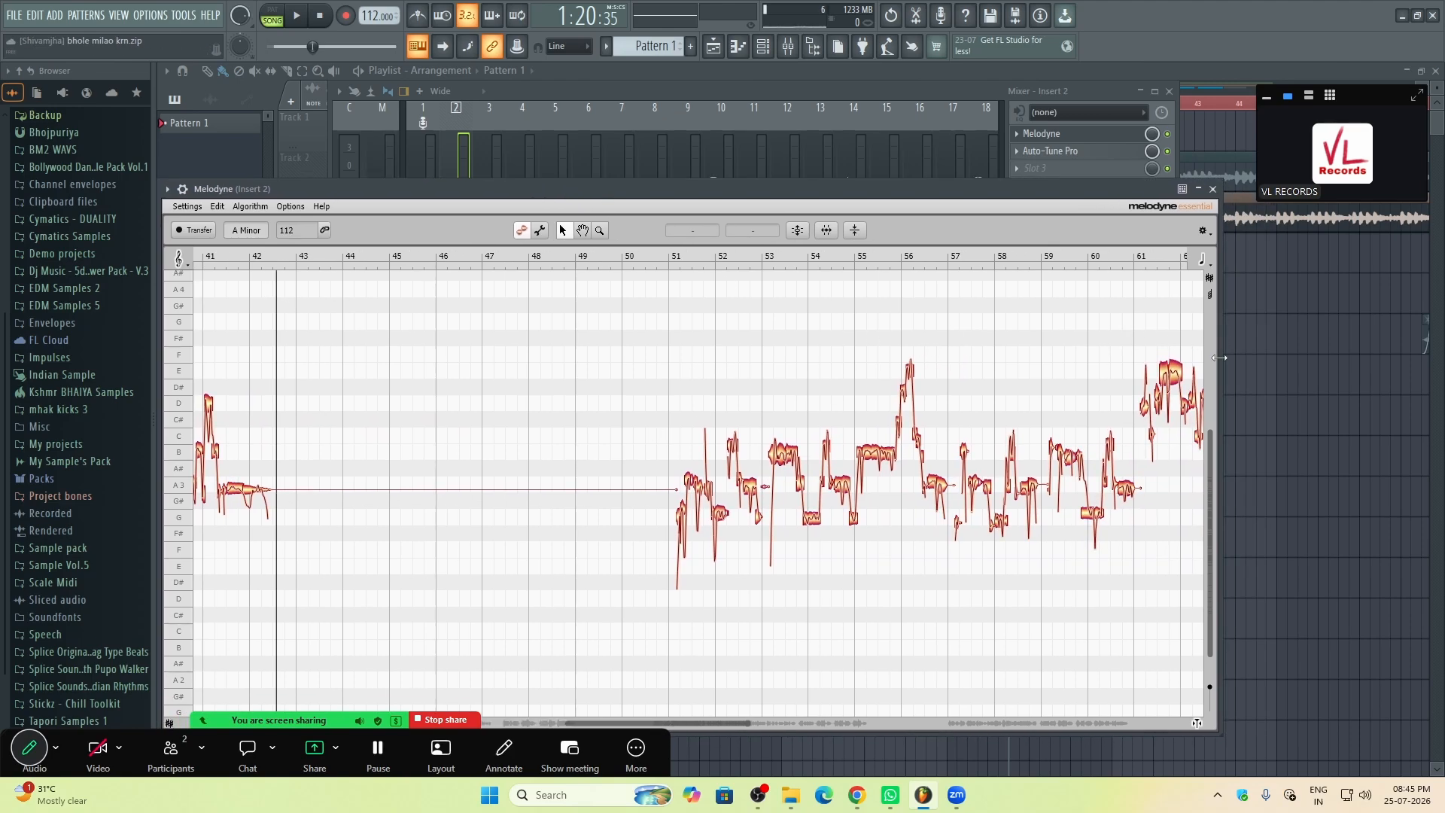
left_click_drag(1219, 503, 1366, 504)
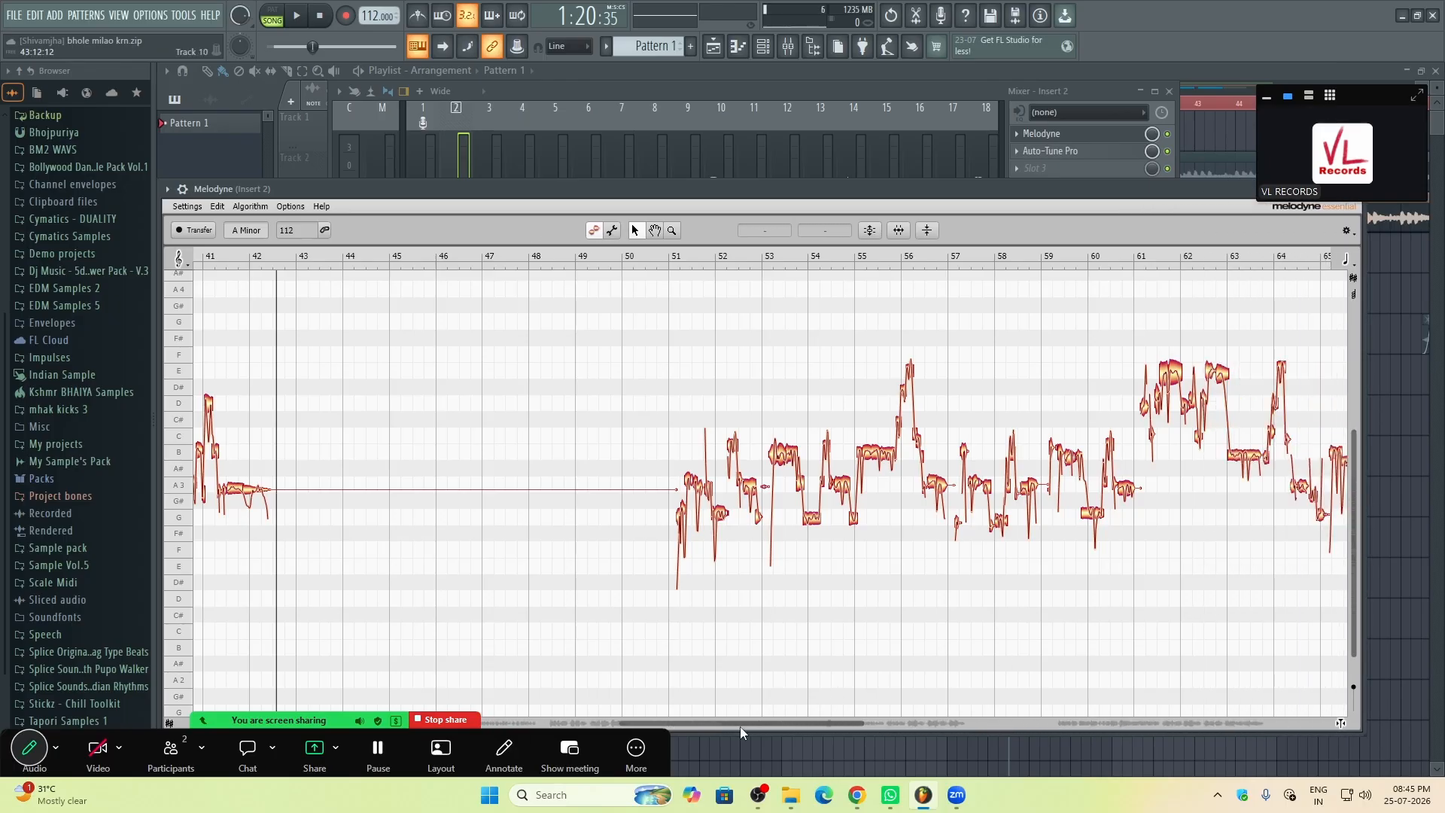
left_click_drag(739, 725, 810, 718)
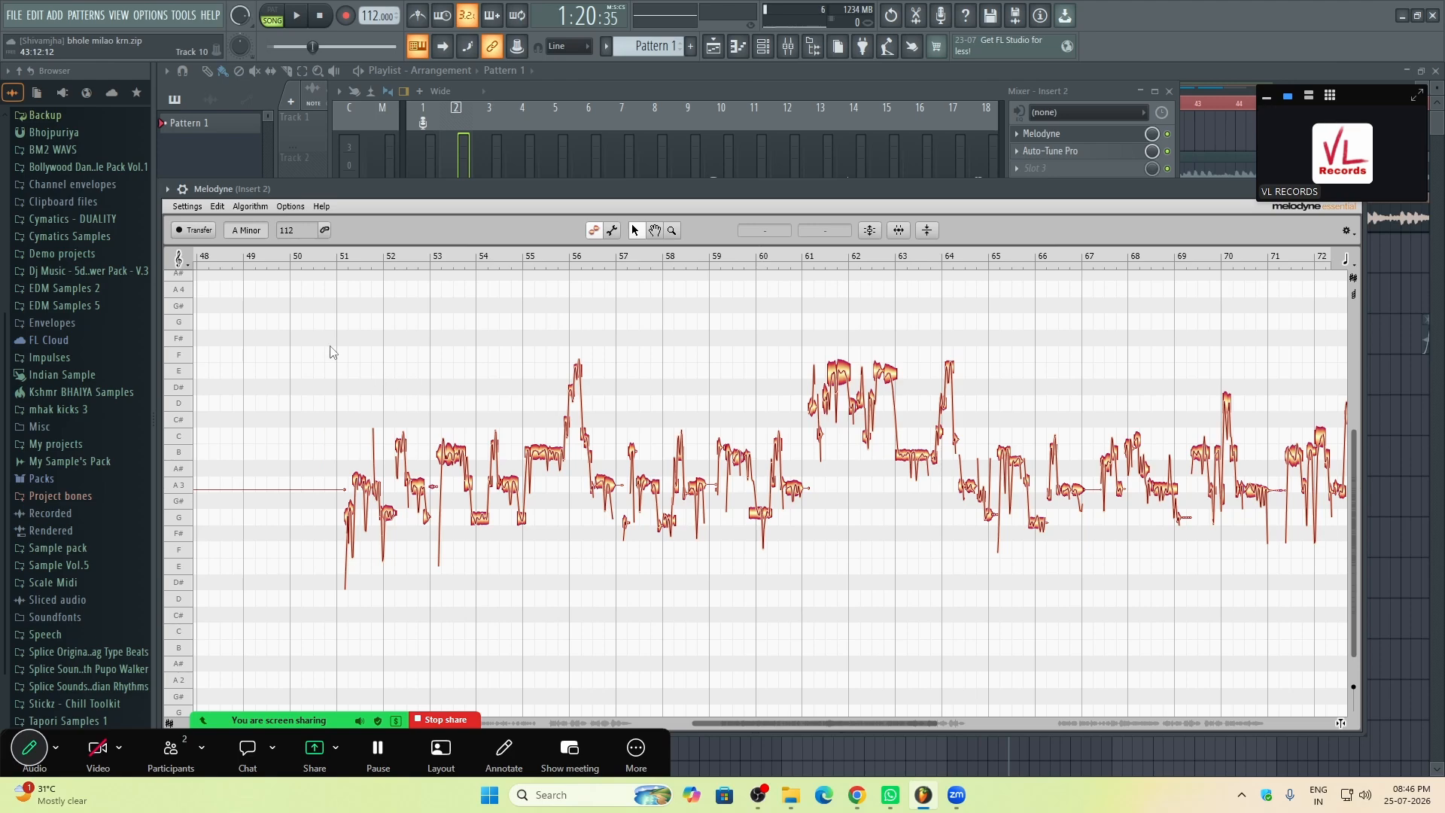
Step: Audition the vocal from bar 51 and examine the notes of its first phrases
scroll(384, 369, "up", 3)
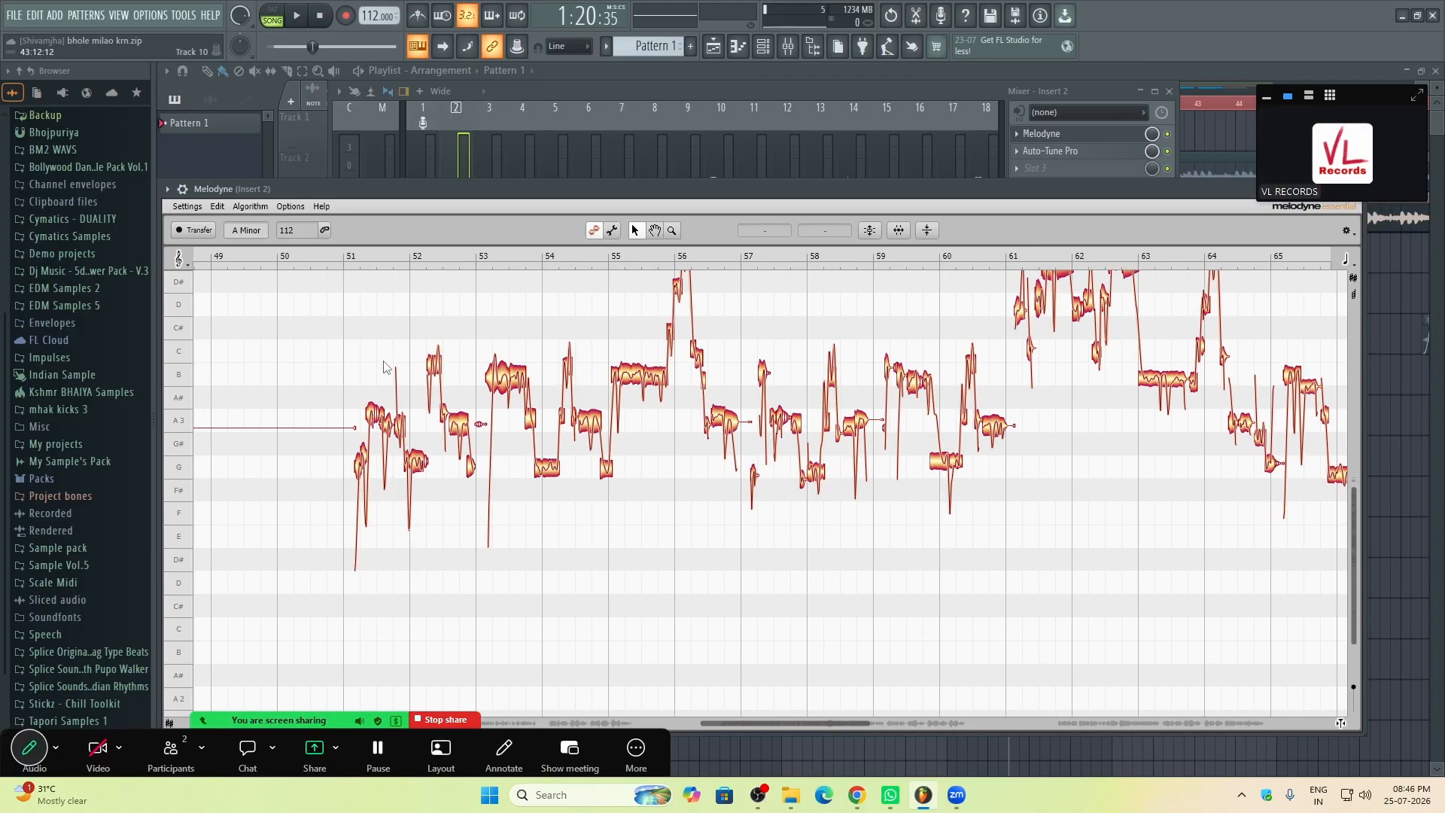
scroll(359, 322, "up", 1)
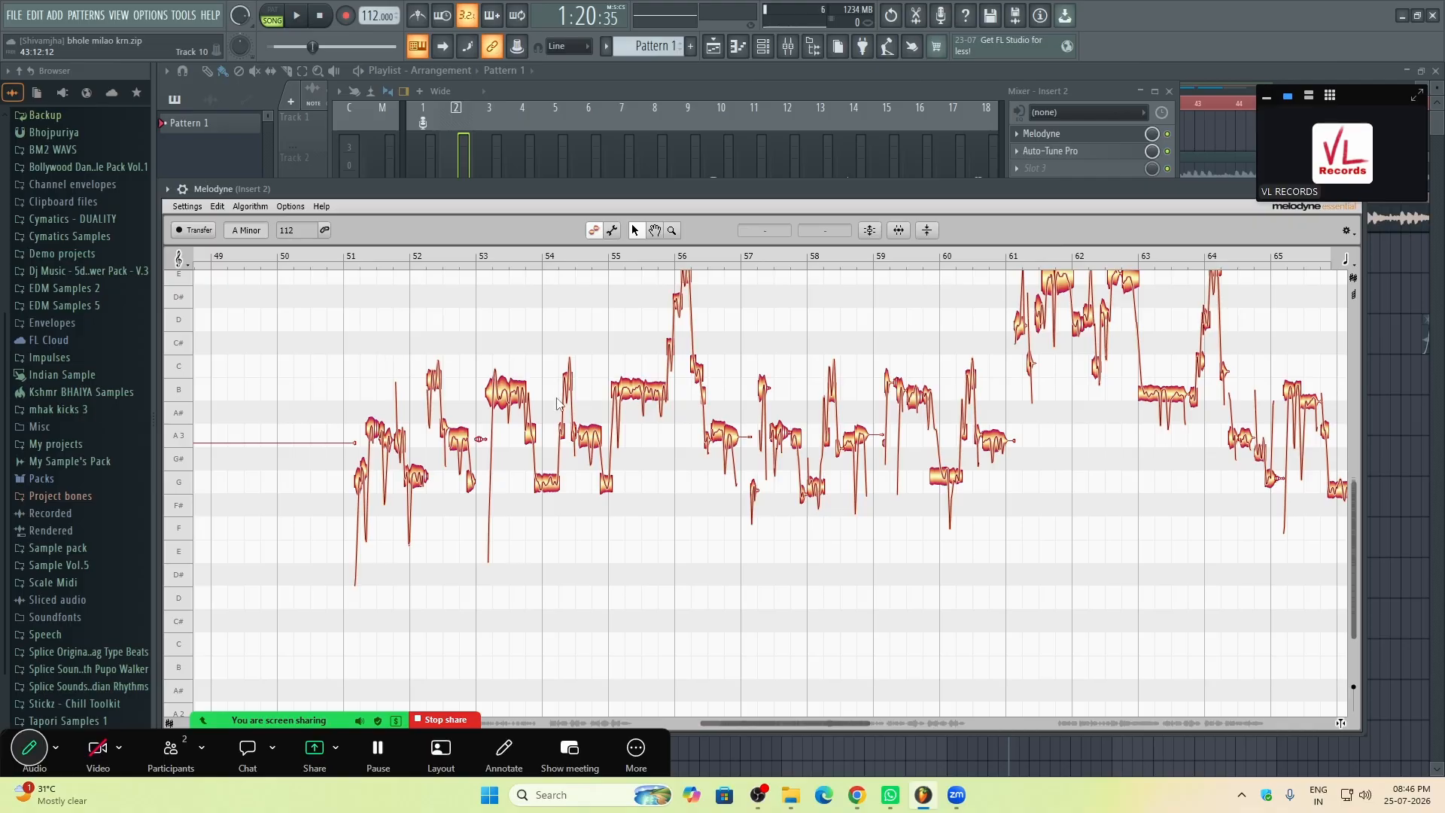
scroll(369, 380, "up", 4)
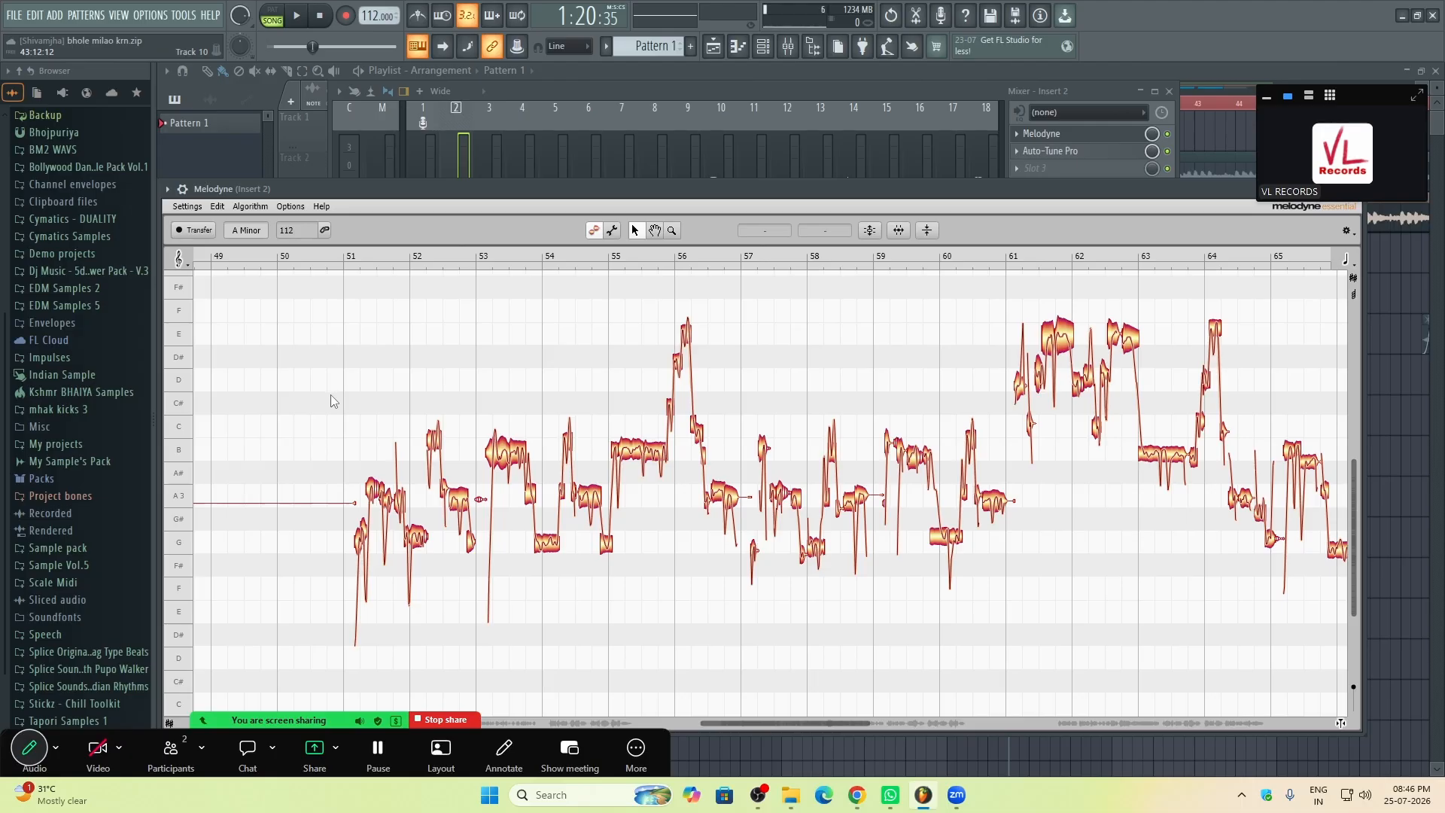
key("space")
scroll(893, 311, "up", 3)
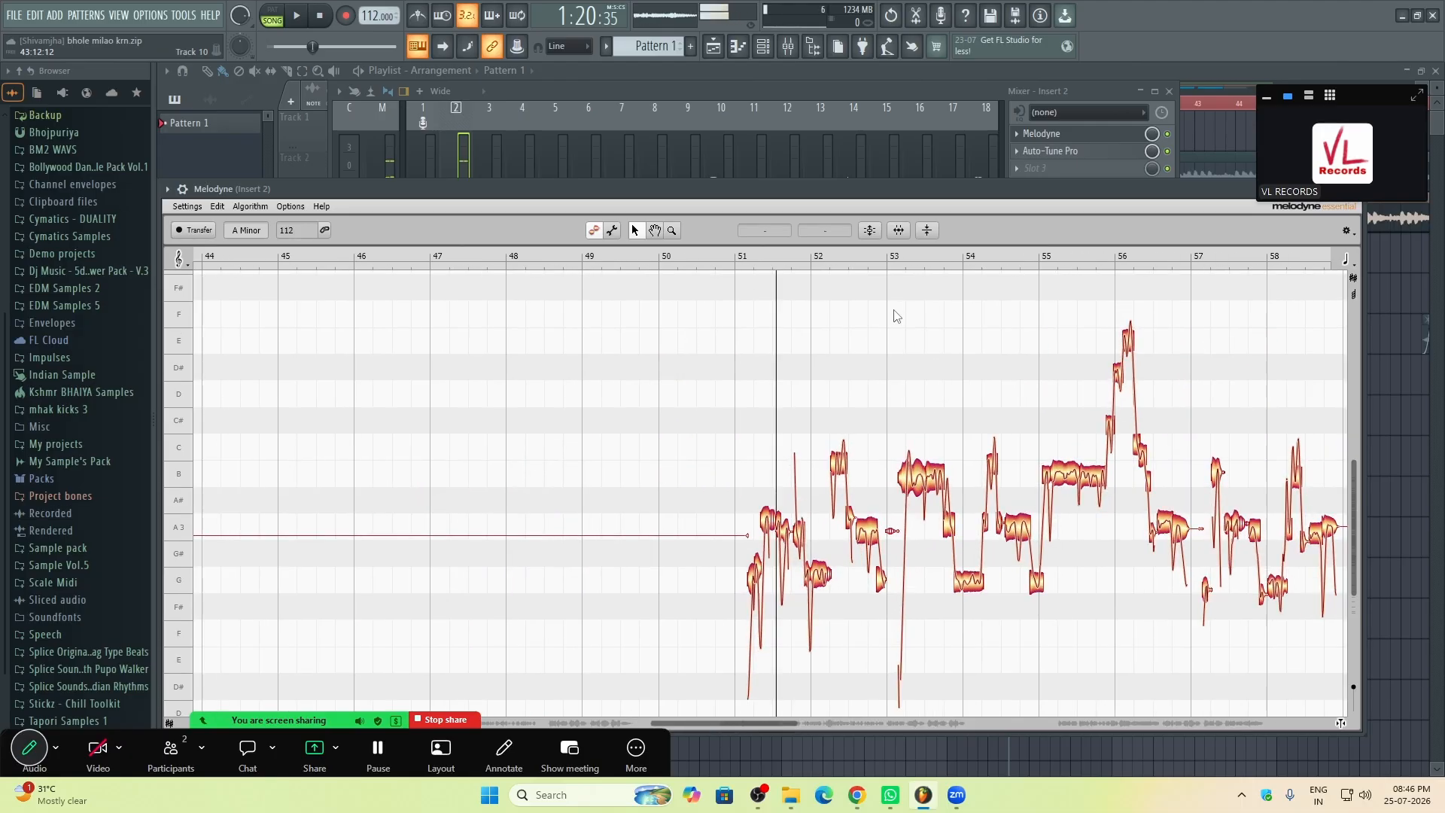
scroll(896, 322, "down", 3)
scroll(898, 348, "up", 2)
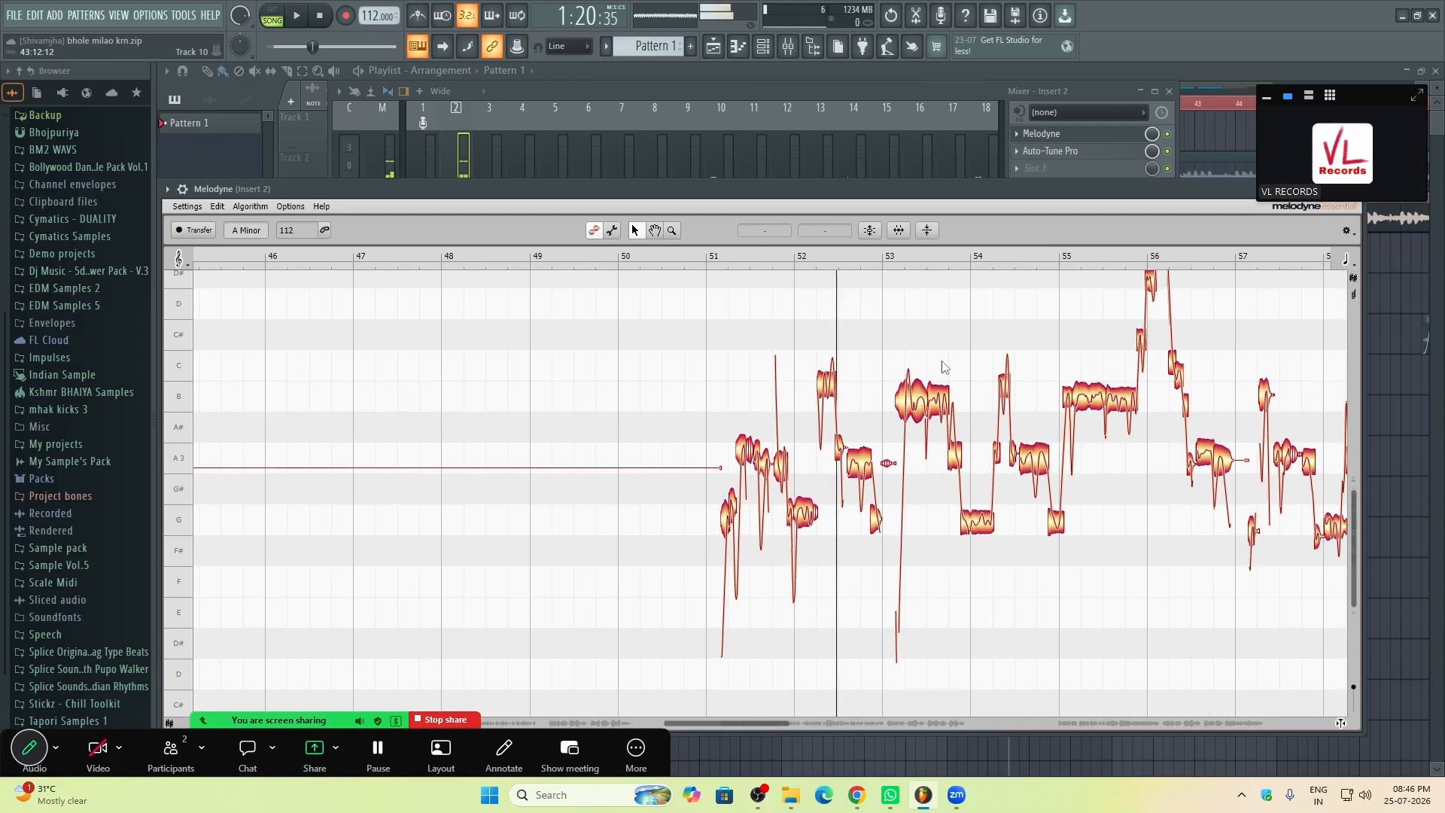
left_click_drag(1025, 309, 793, 352)
Step: Audition the phrase between bars 59 and 61 and examine the pitch curve leading into its G 3 note
double_click(710, 411)
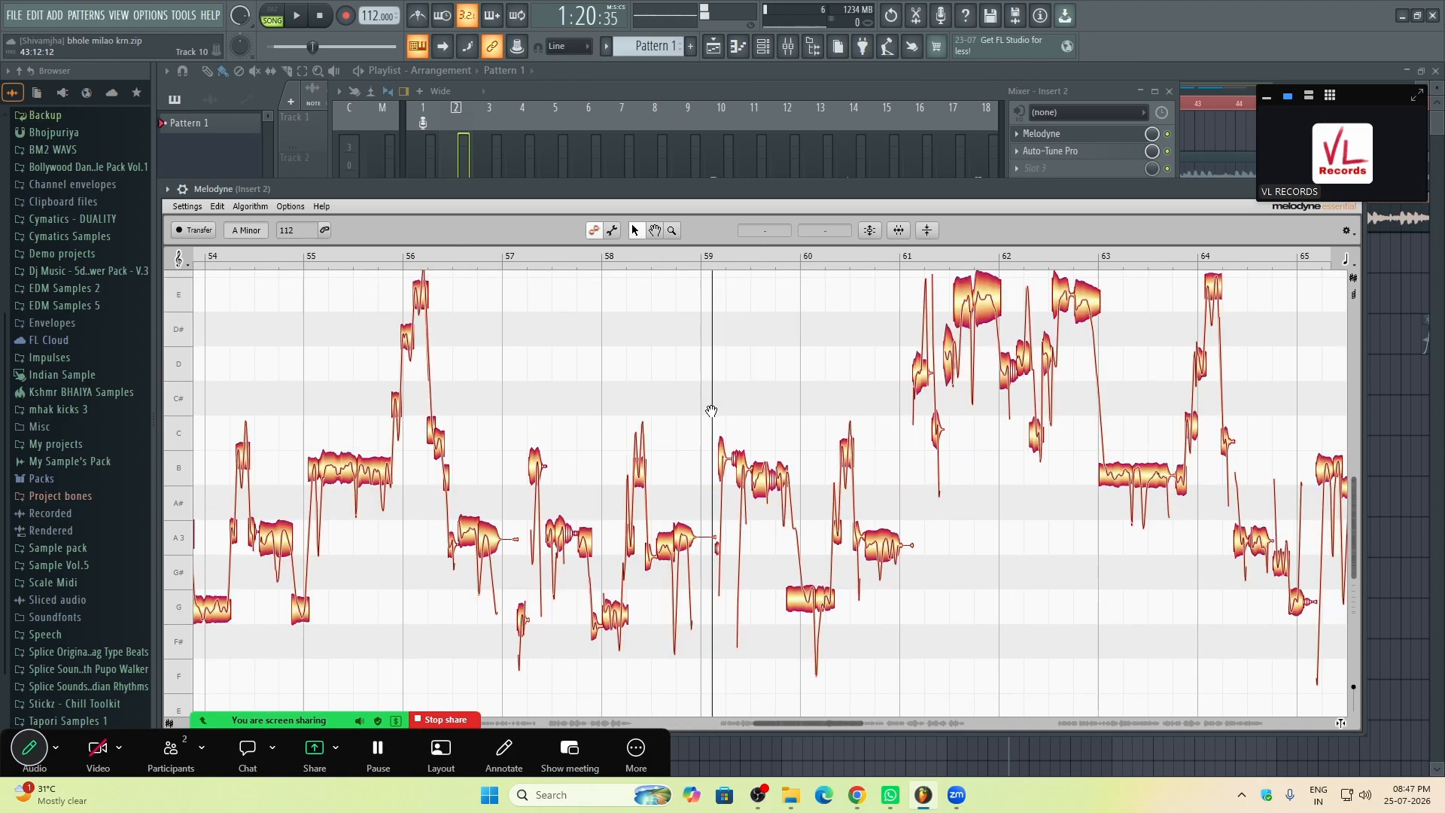
scroll(712, 413, "up", 2)
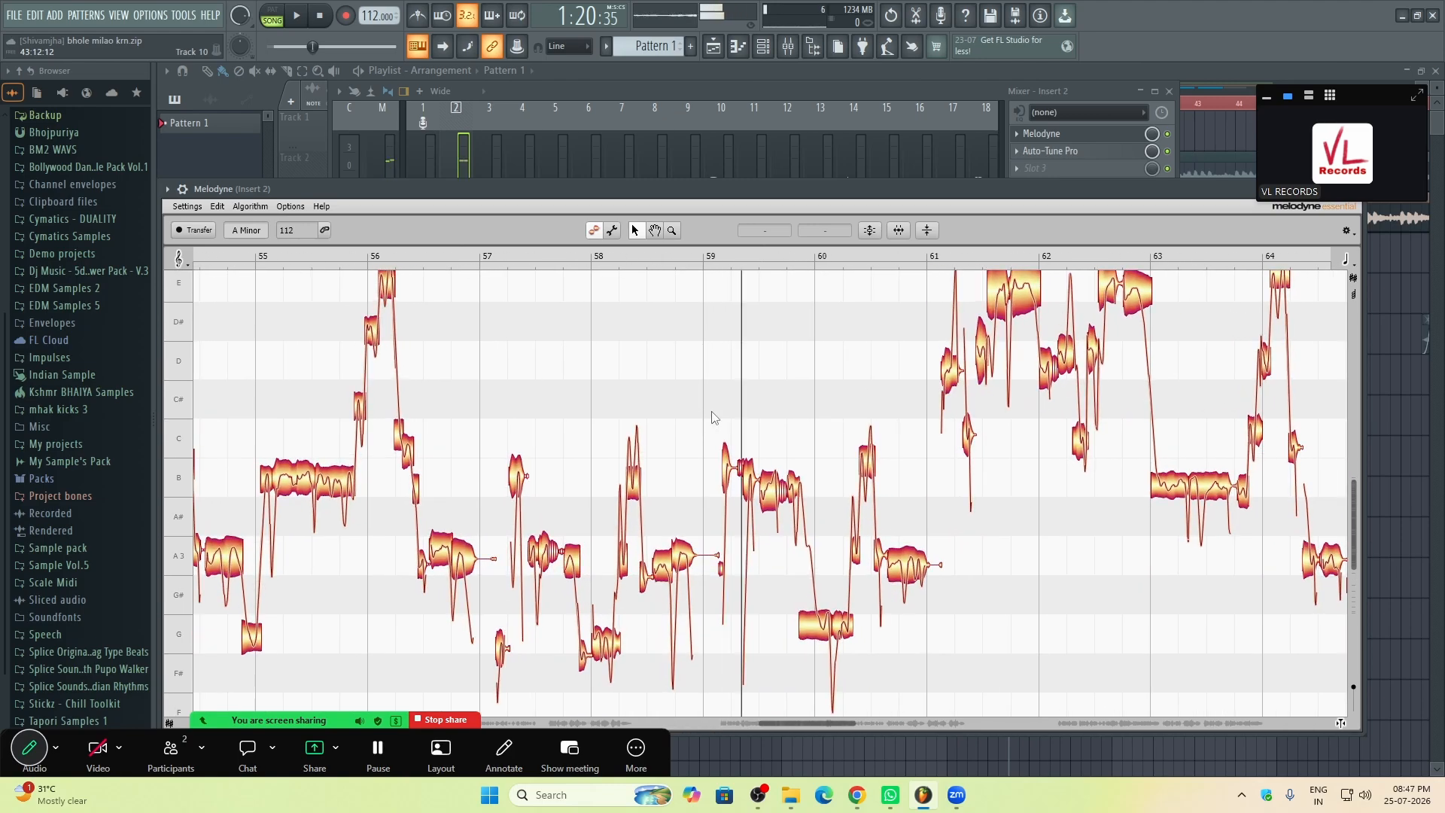
scroll(698, 412, "up", 3)
scroll(887, 440, "down", 2)
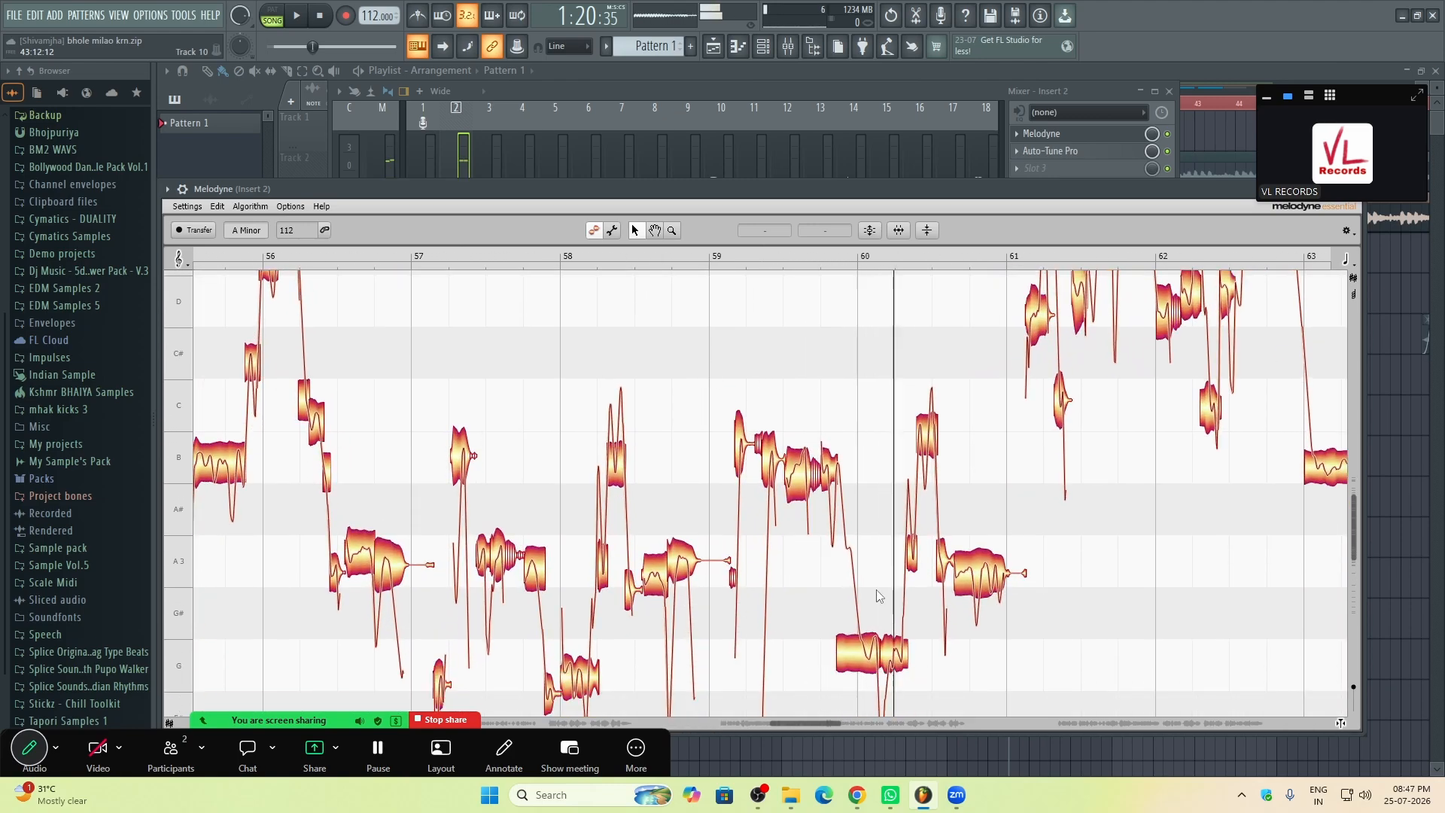
double_click(731, 467)
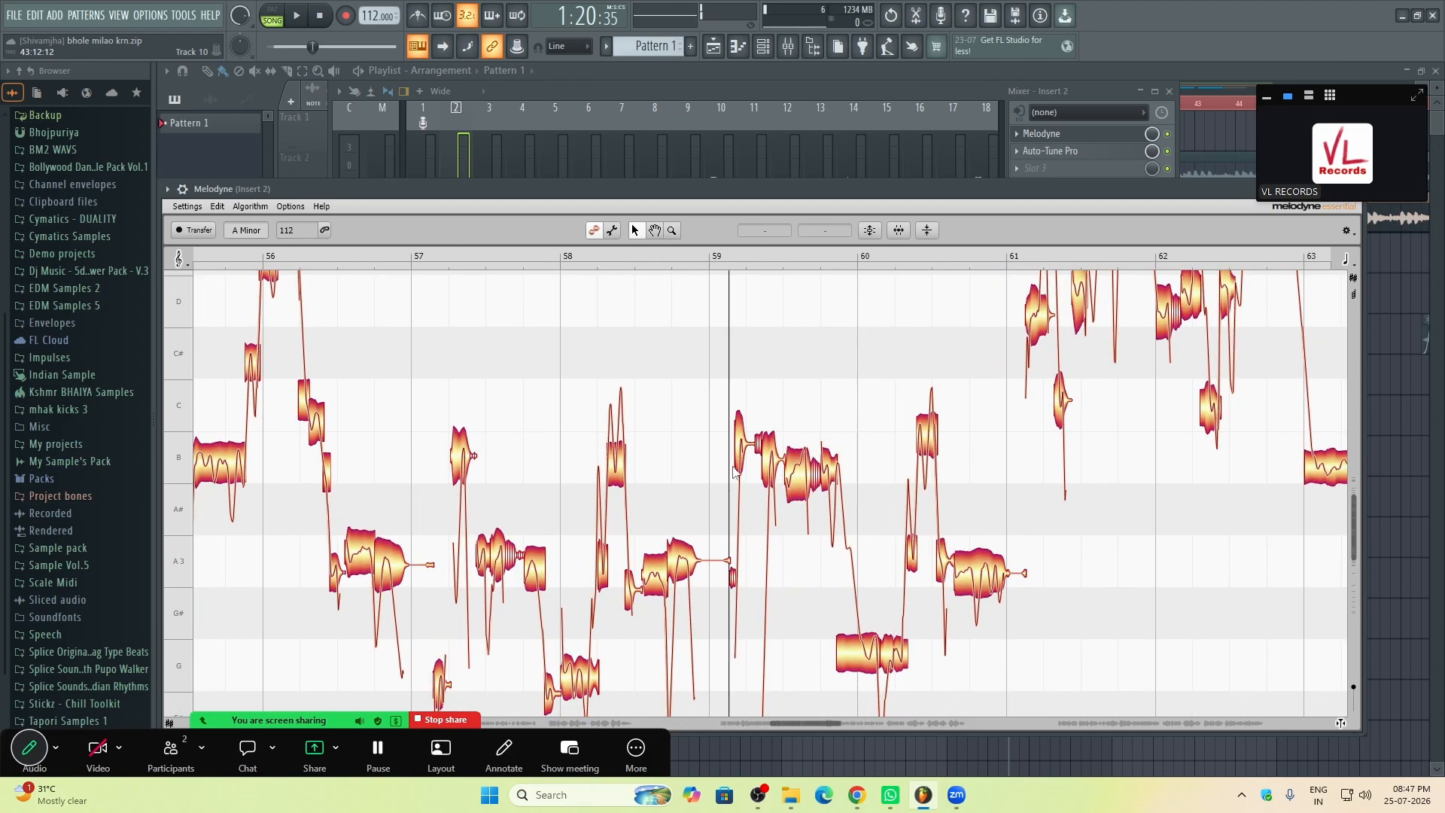
scroll(735, 472, "down", 3)
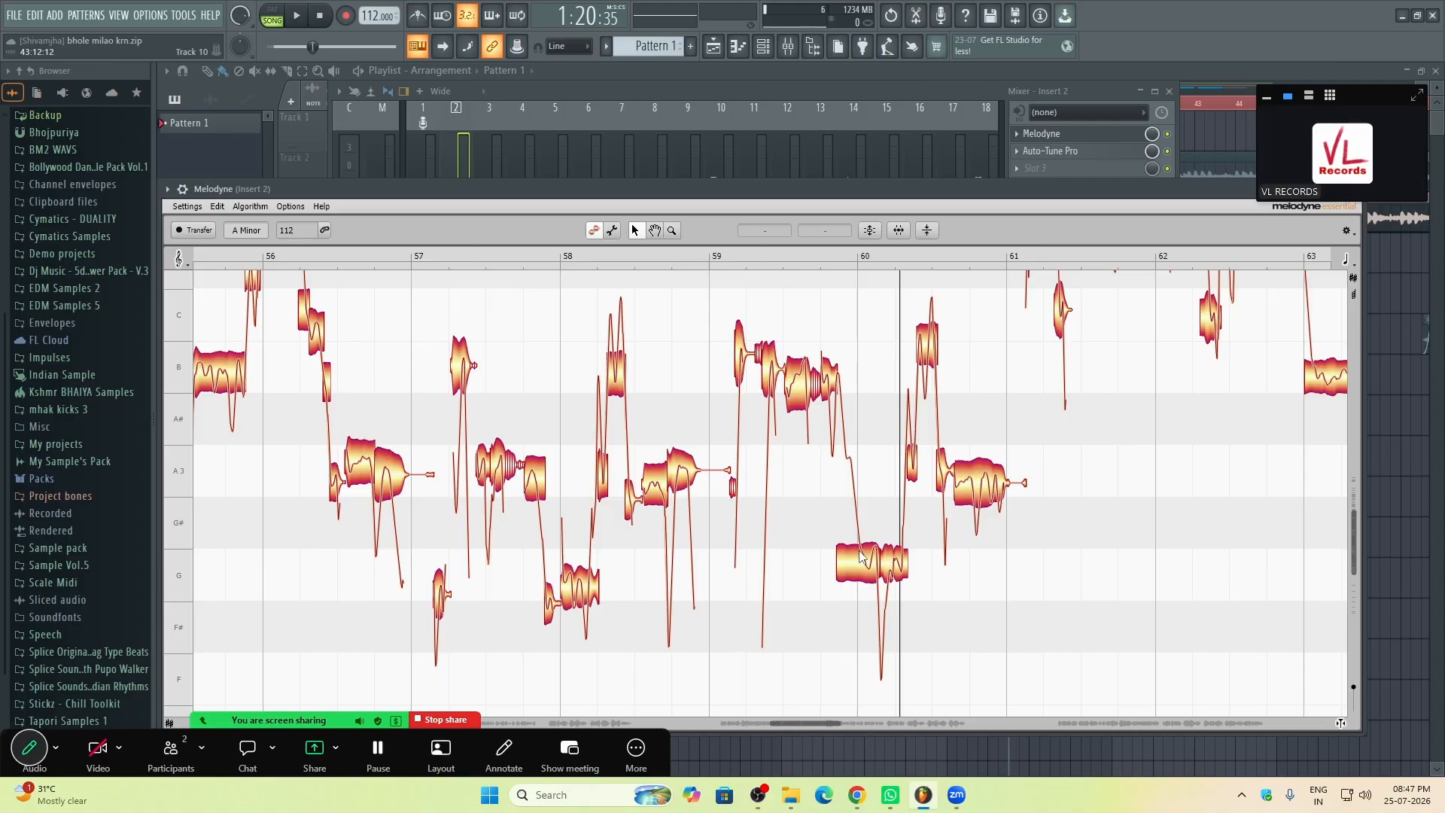
Step: Try separating the front part of the G 3 note before bar 60 and raising it to A 3, and undo the change
left_click(862, 544)
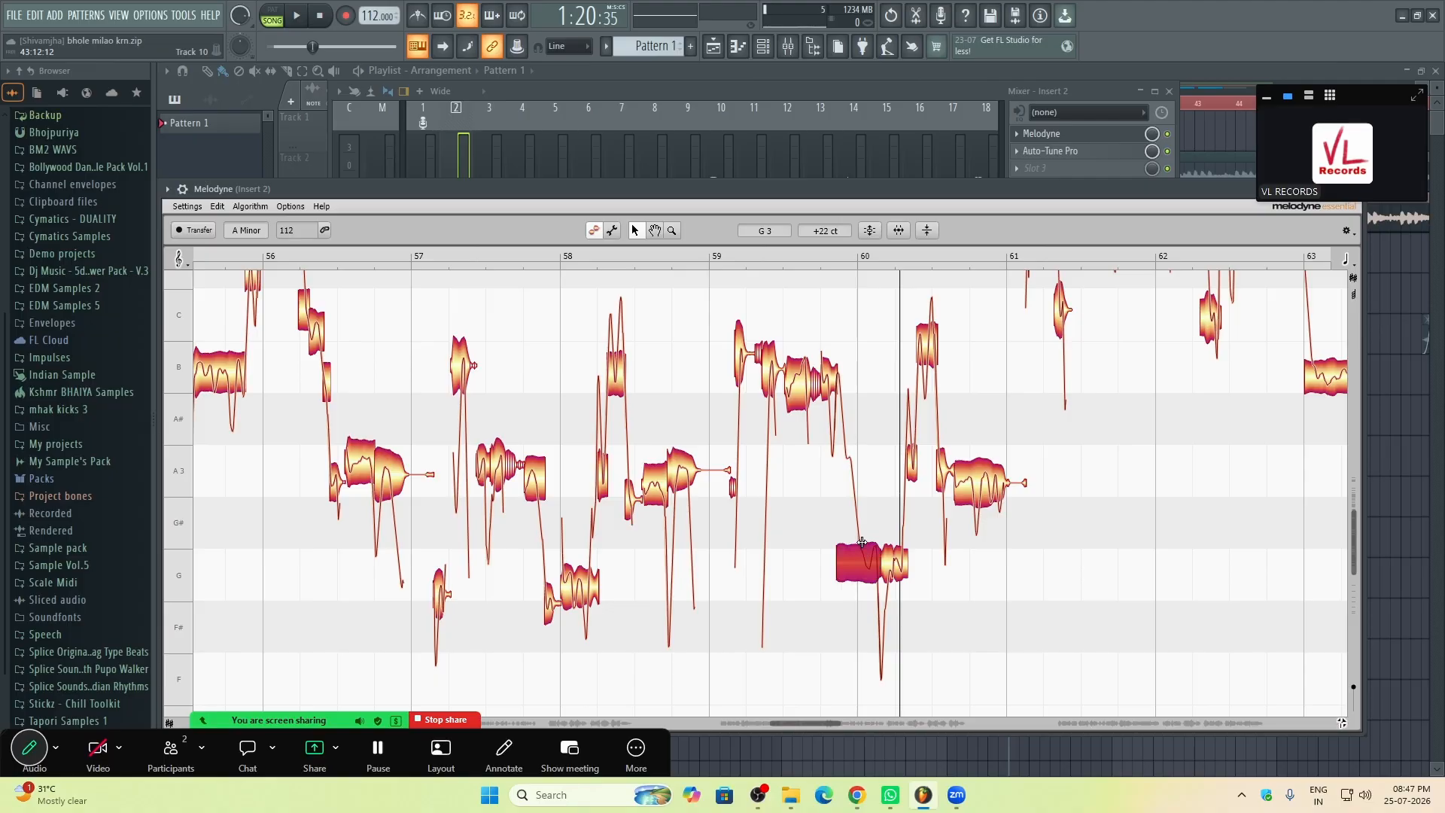
left_click_drag(860, 541, 860, 440)
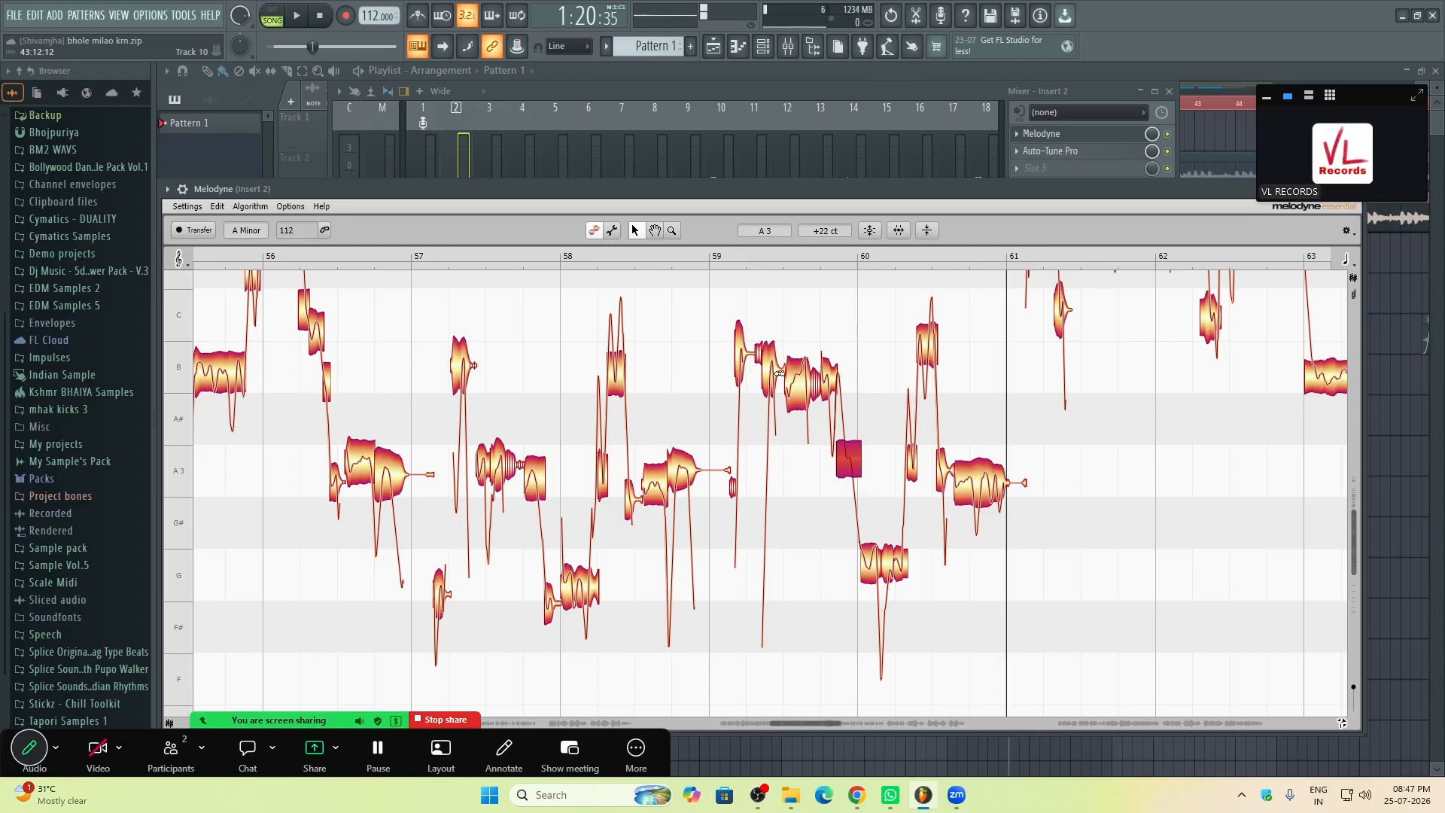
left_click(217, 207)
left_click(221, 218)
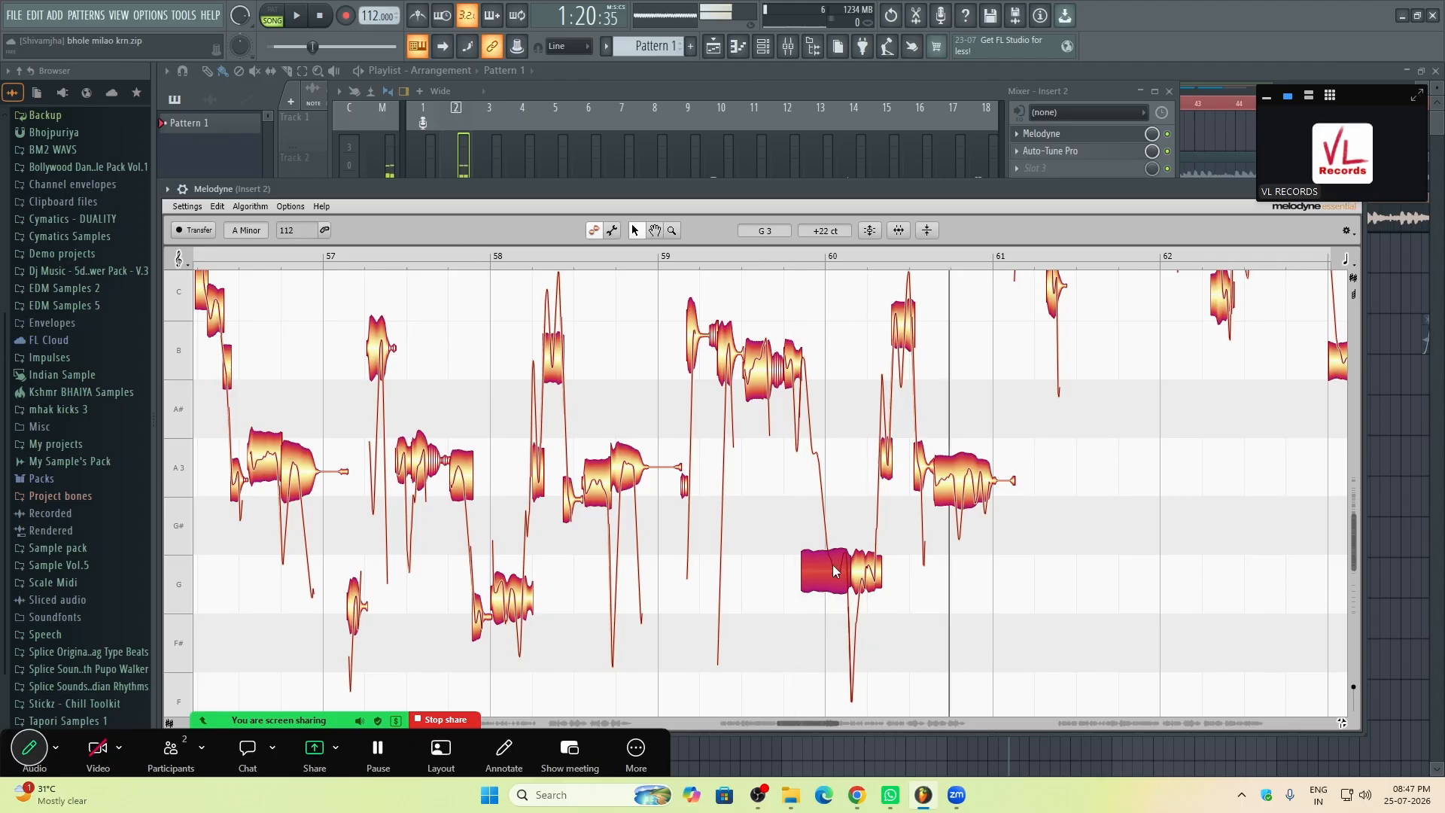
Step: Separate the front part of the G 3 note just before bar 60 and raise it to A 3
left_click_drag(829, 544, 828, 428)
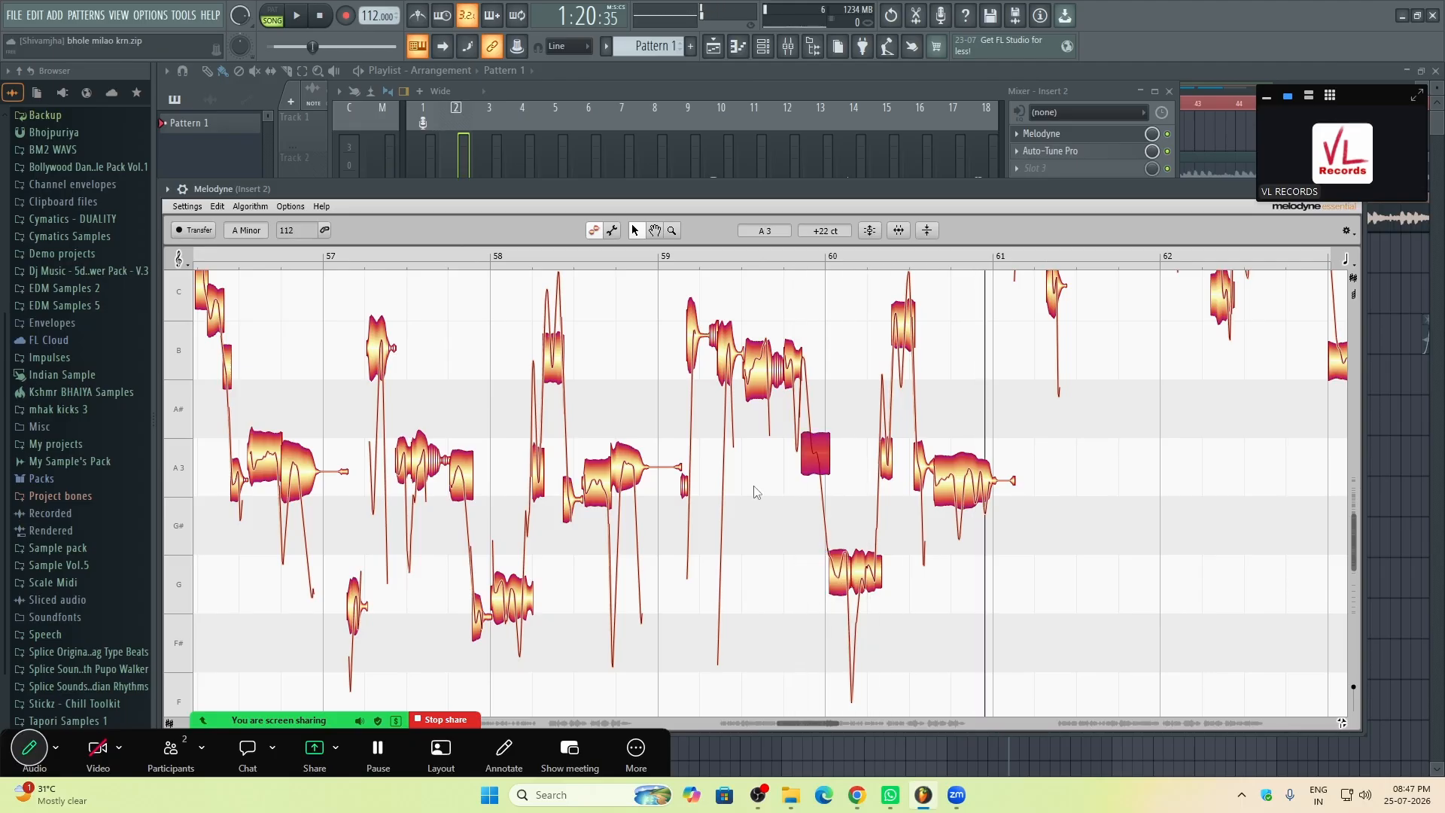
Step: Separate the front part of the A 3 note just before bar 60 and raise it to B 3
scroll(847, 391, "up", 1)
scroll(849, 388, "up", 1)
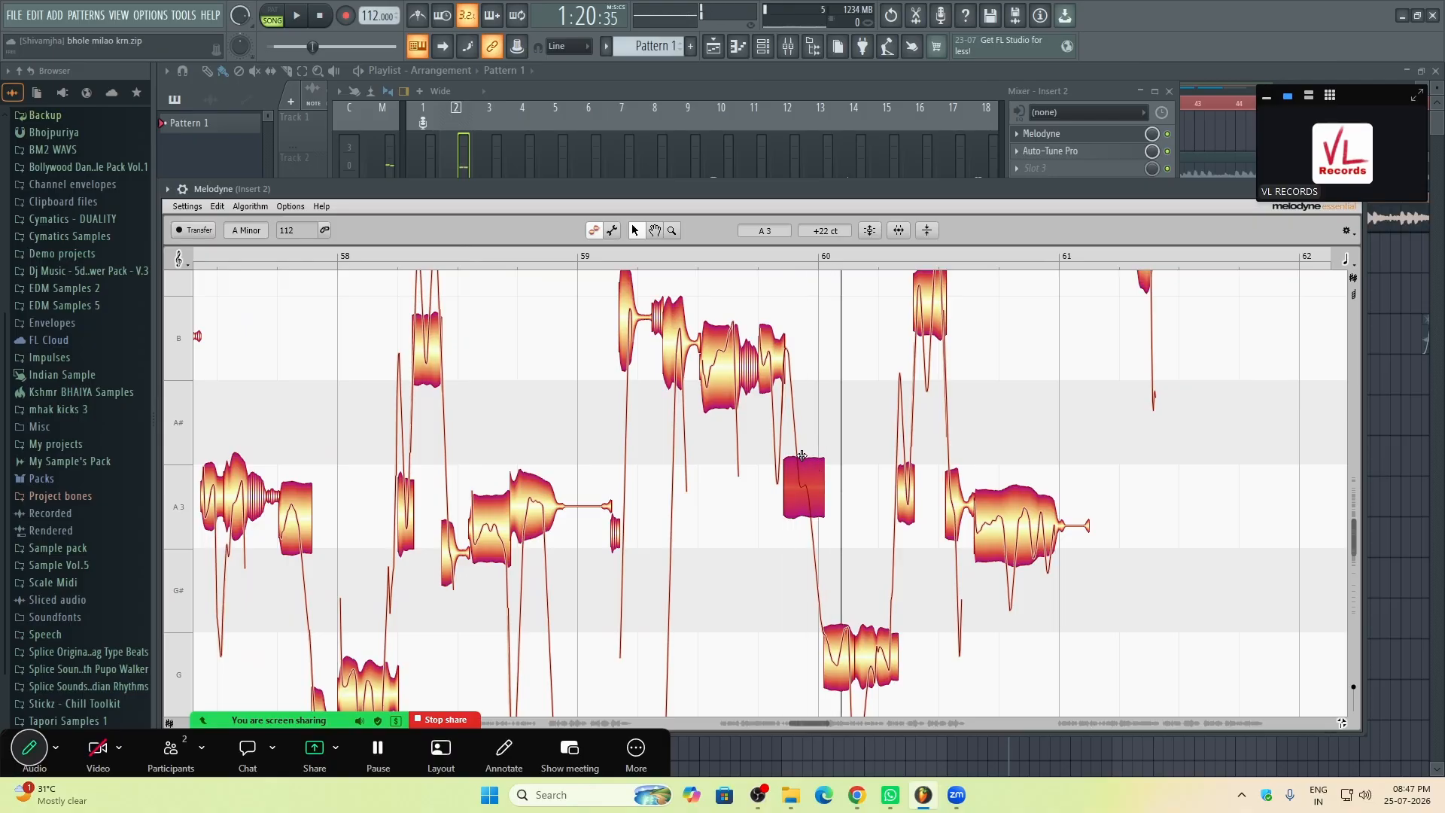
double_click(799, 453)
left_click(790, 454)
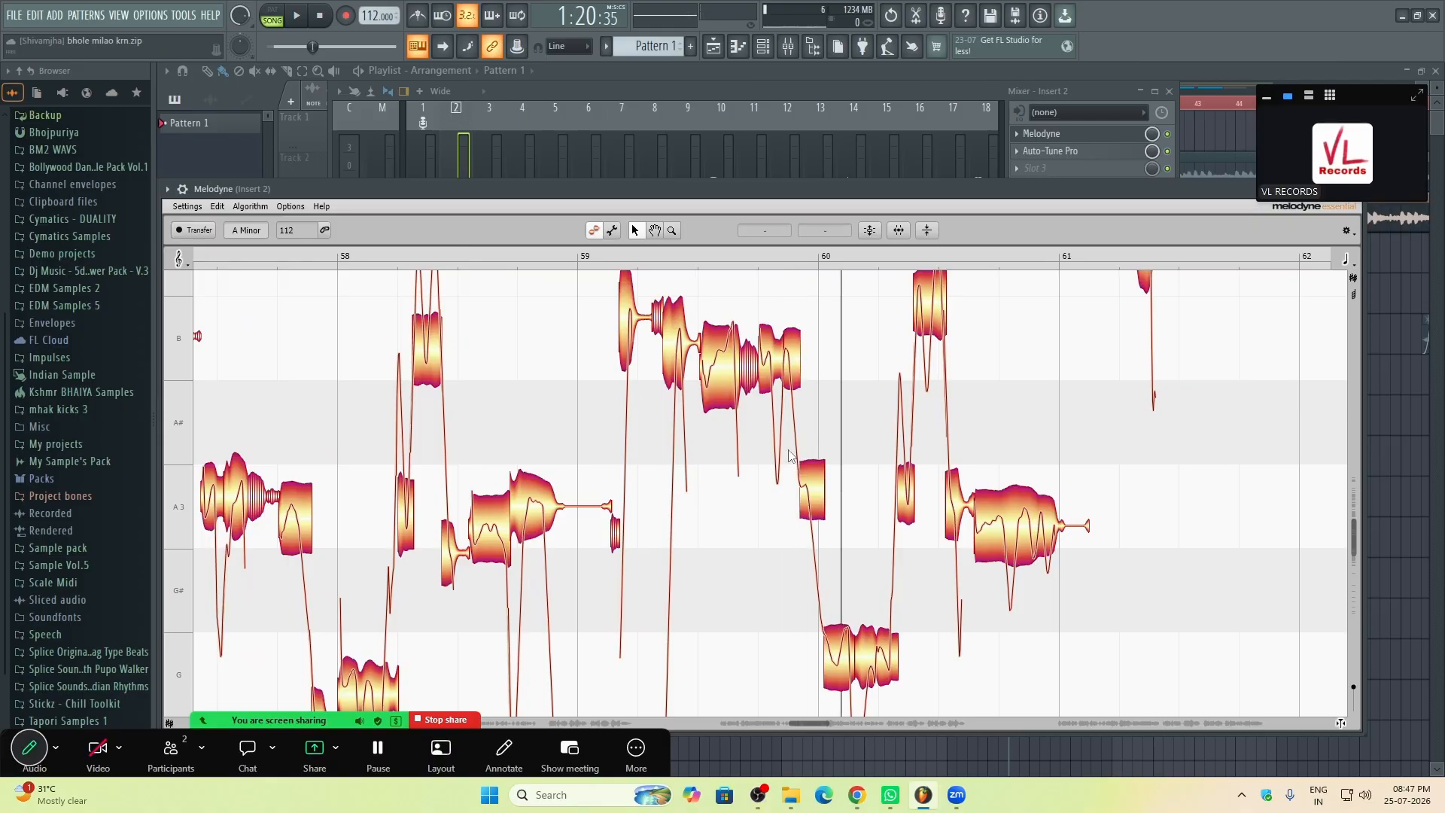
Step: Separate the rear part of the remaining A 3 note just before bar 60, lower it to G# 3 and audition the phrase
left_click(814, 459)
double_click(679, 465)
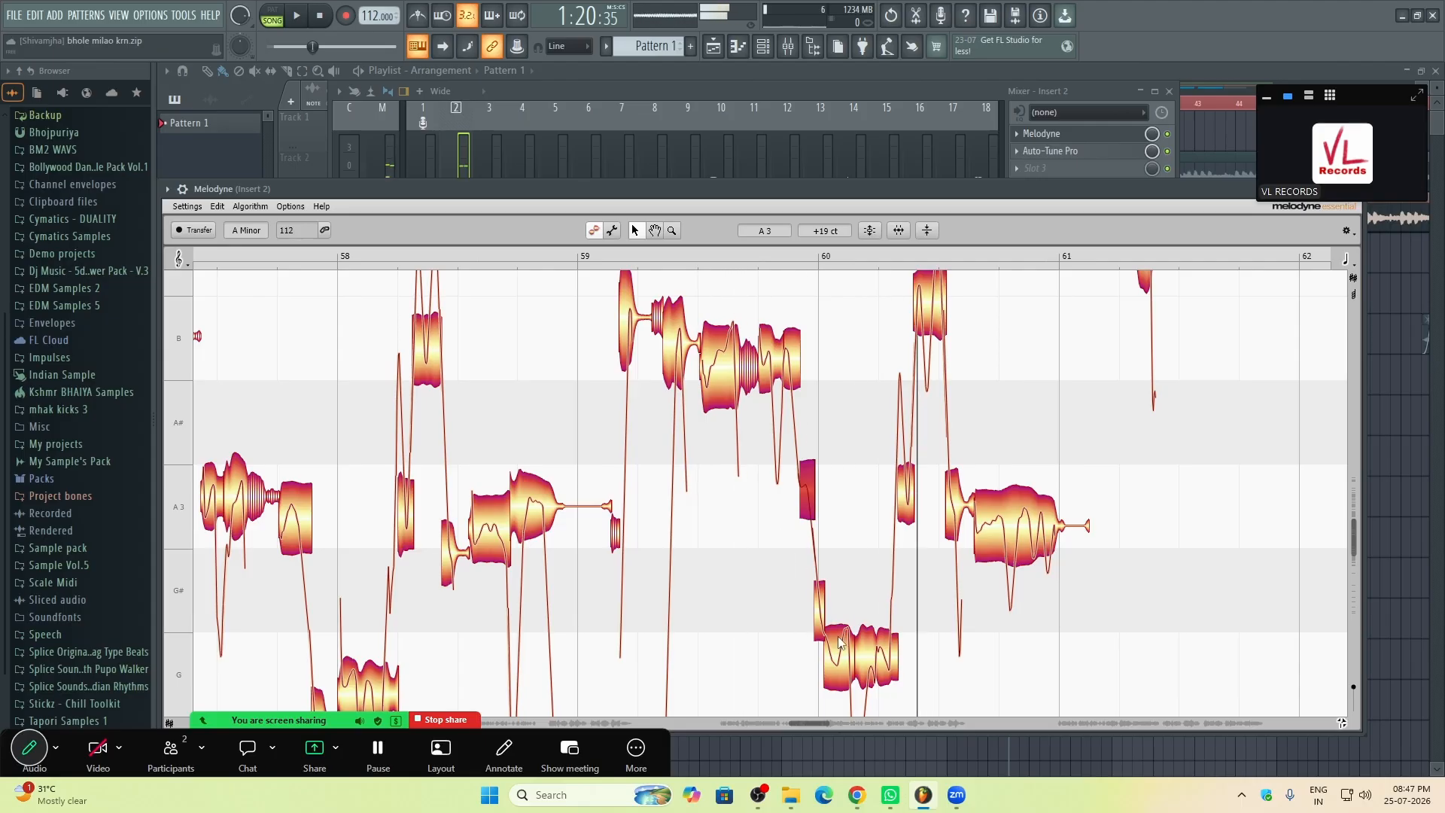
double_click(545, 392)
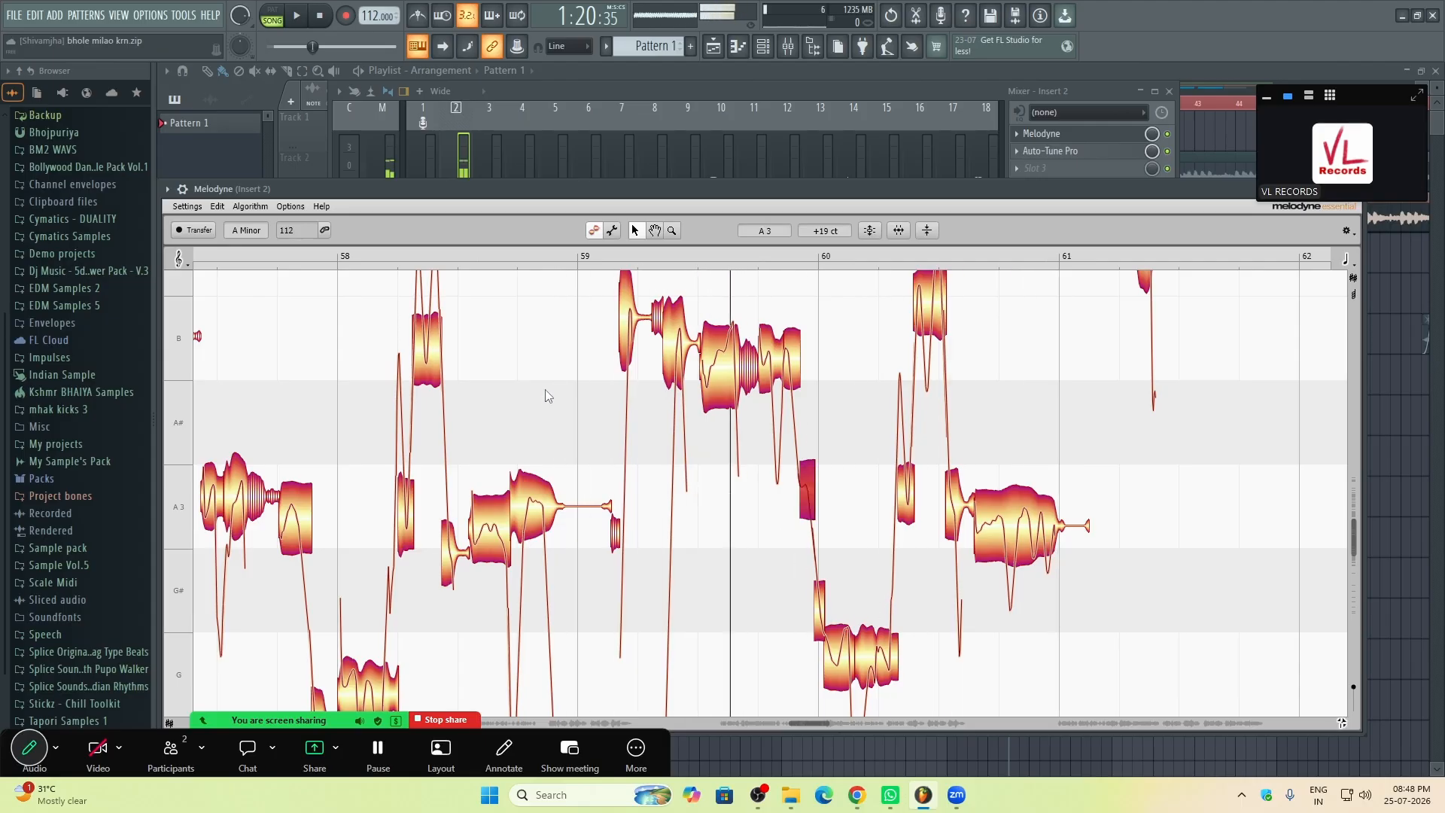
Step: Separate the rear part of the highest note between bars 60 and 61 and raise it to the centre of C 4
scroll(544, 389, "up", 3)
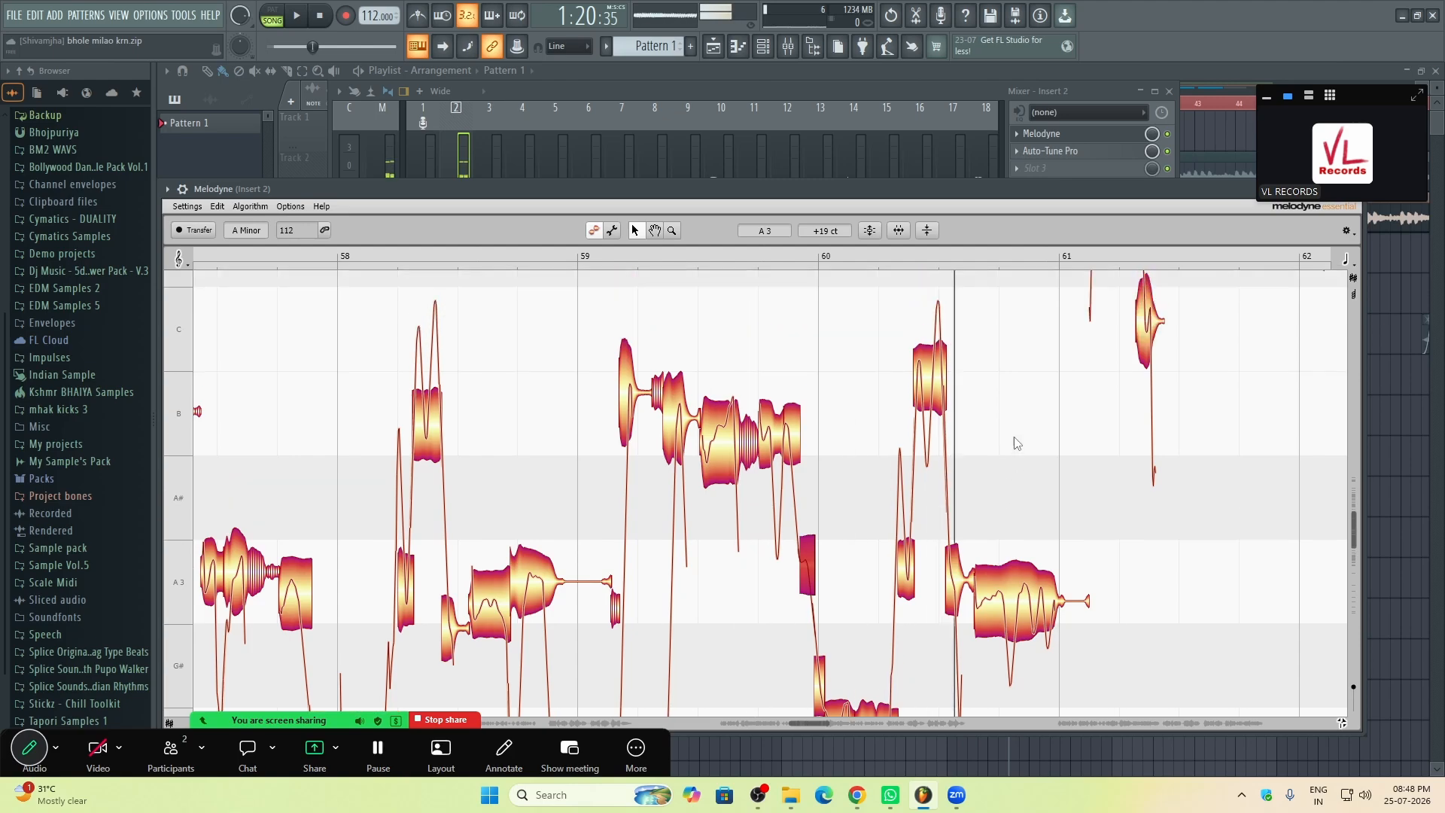
left_click(939, 360)
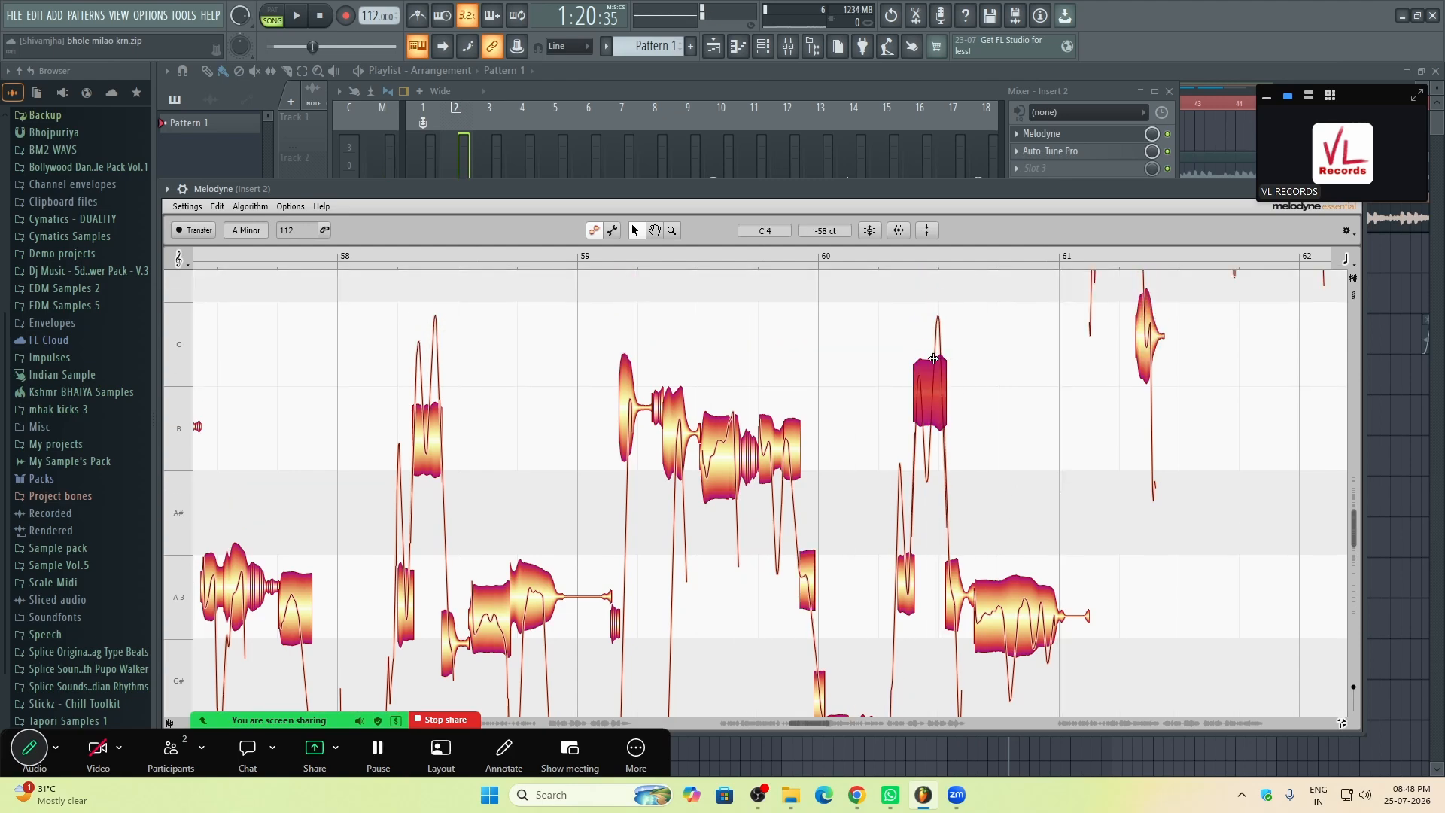
scroll(978, 429, "up", 4)
scroll(978, 429, "down", 2)
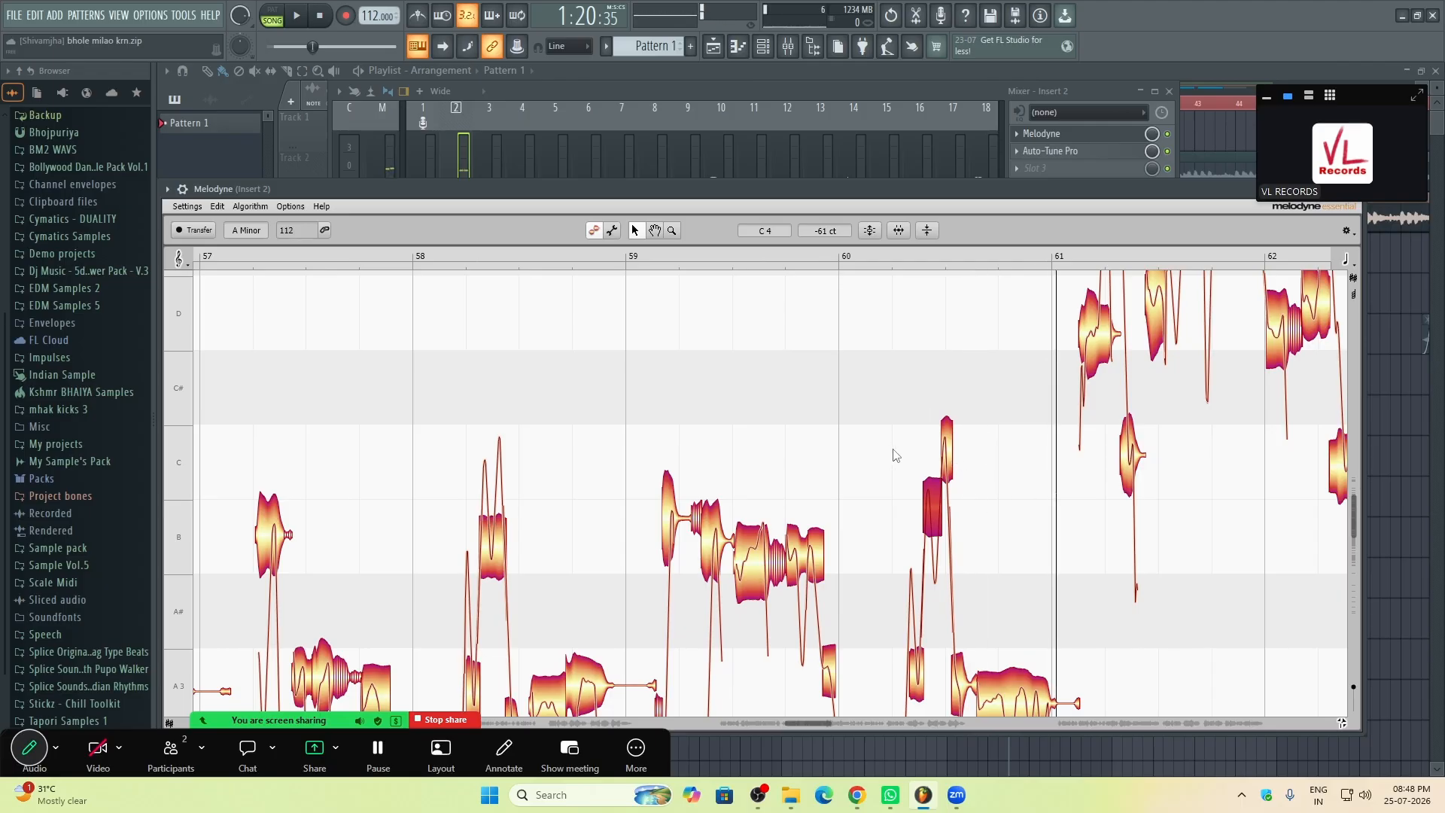
scroll(896, 456, "down", 3)
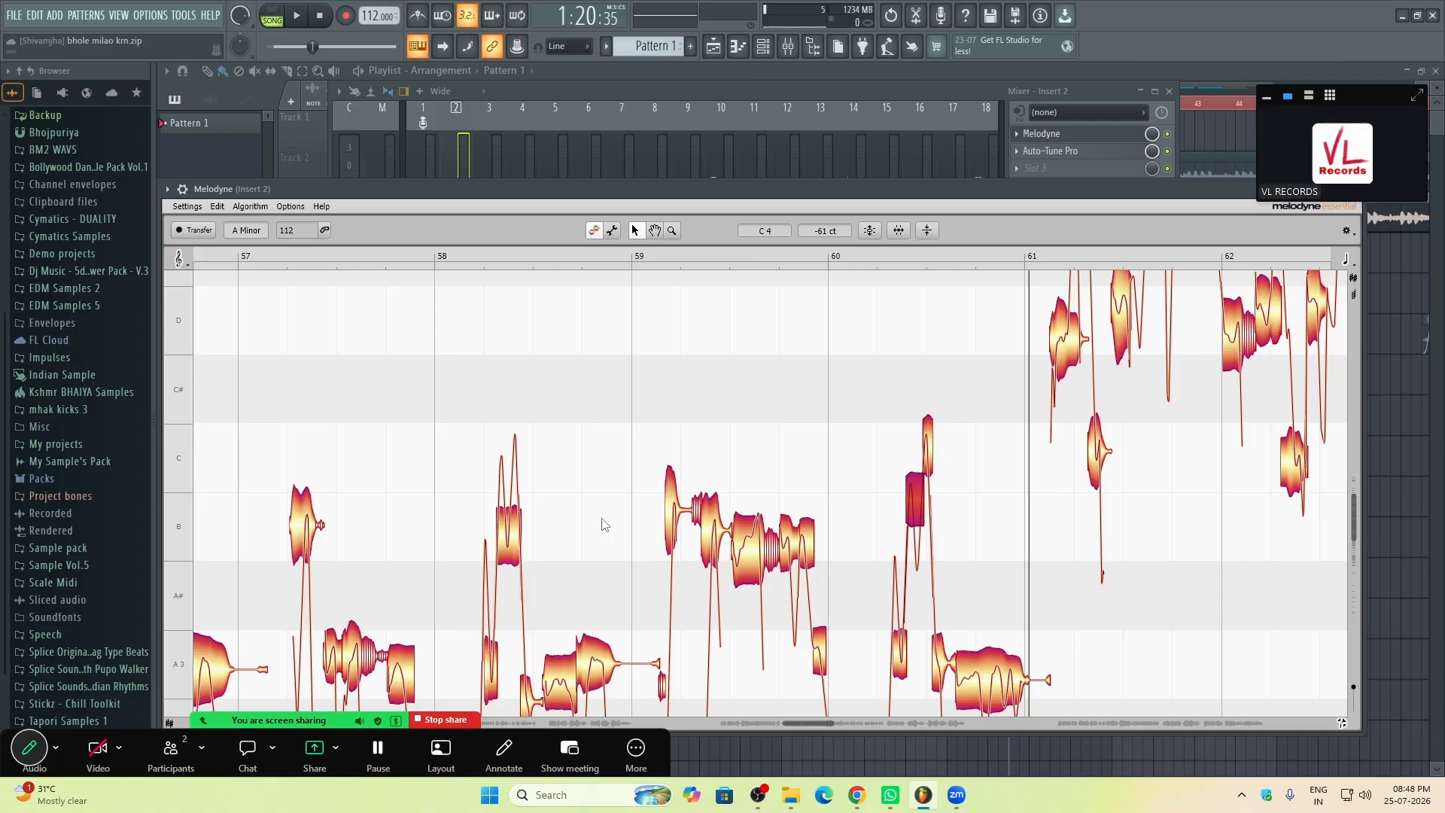
Step: Audition the vocal around bar 58 and examine the double pitch peak of its high note
double_click(483, 486)
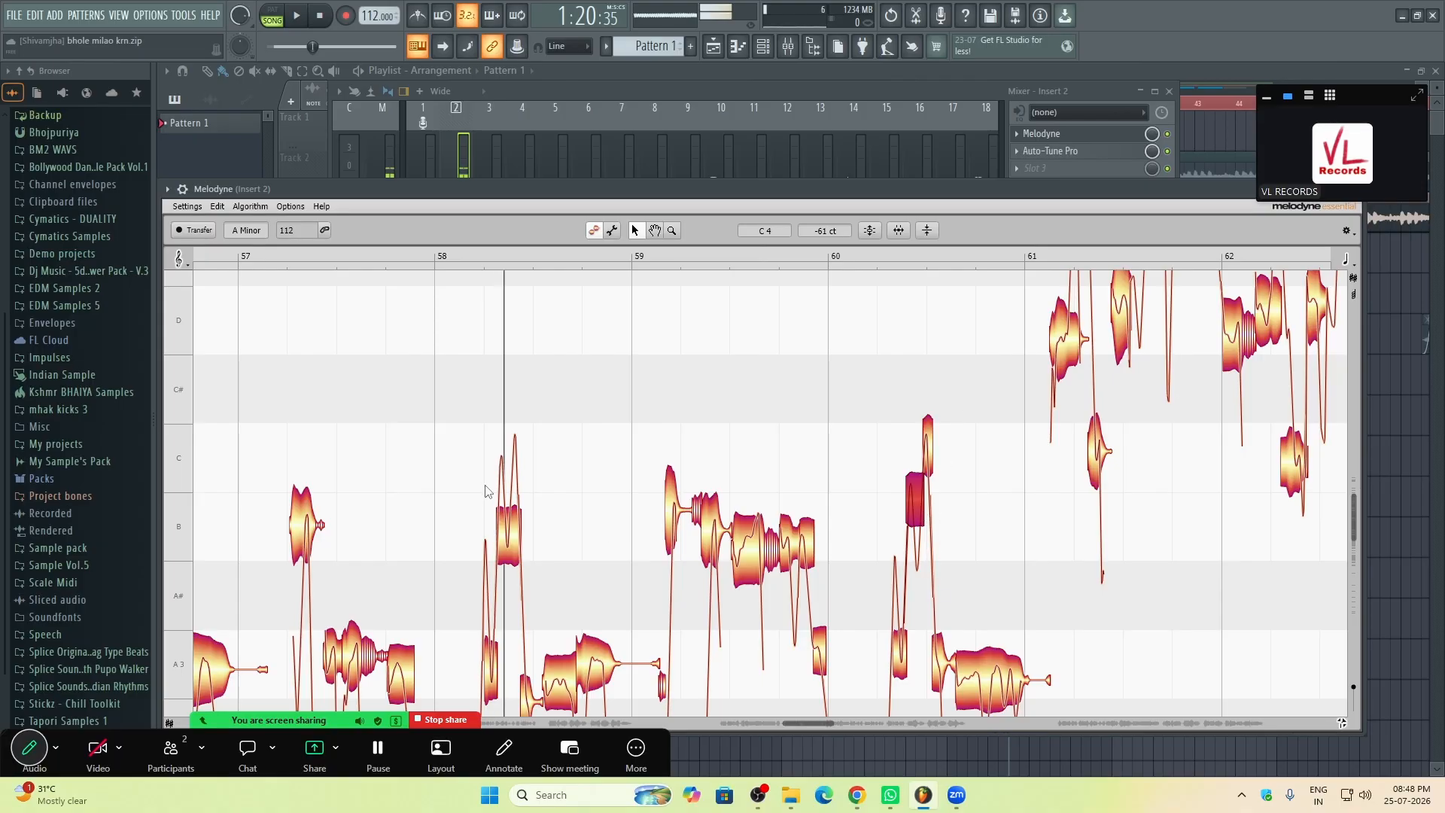
left_click(500, 504)
double_click(455, 457)
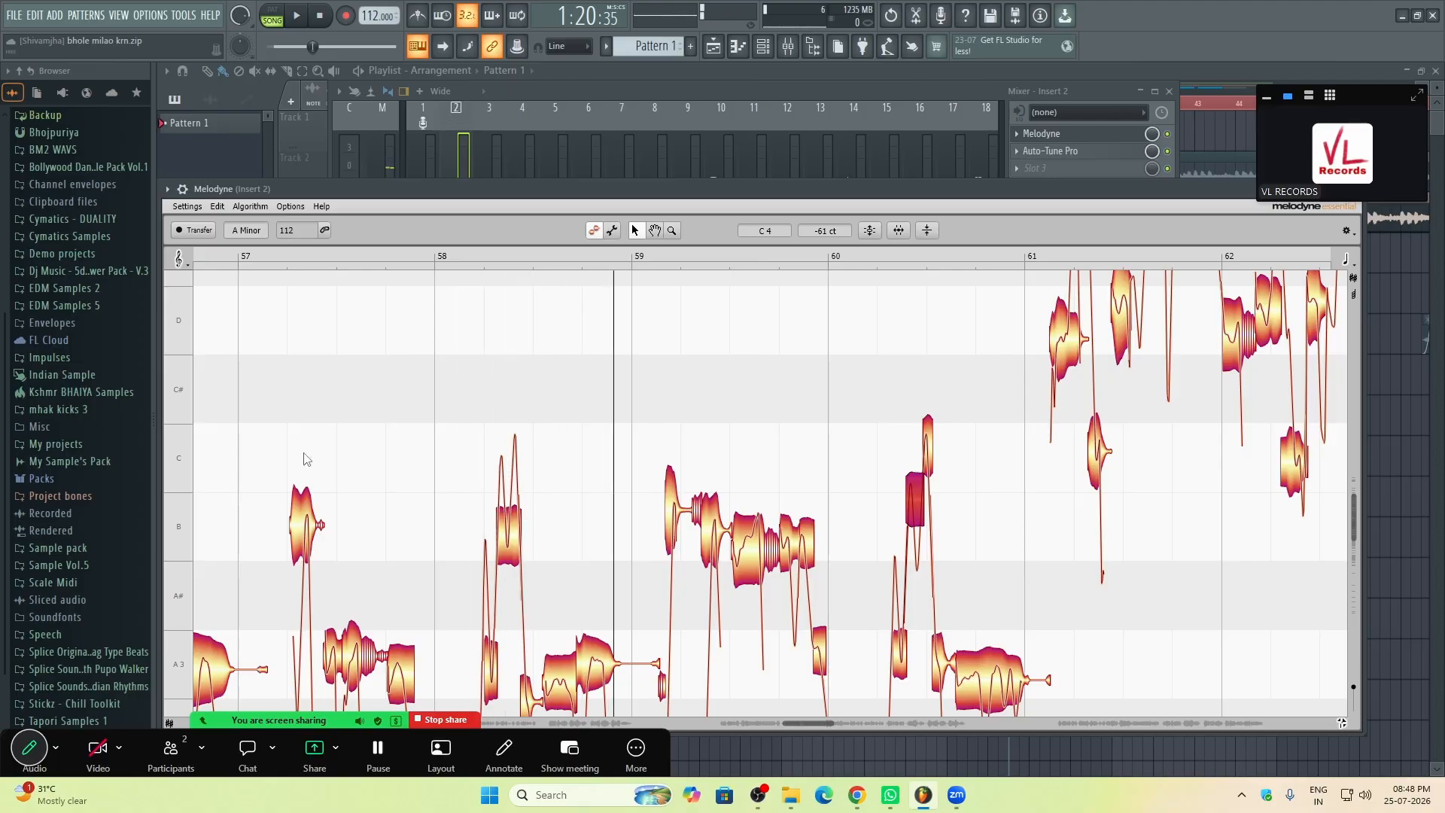
scroll(440, 385, "down", 4)
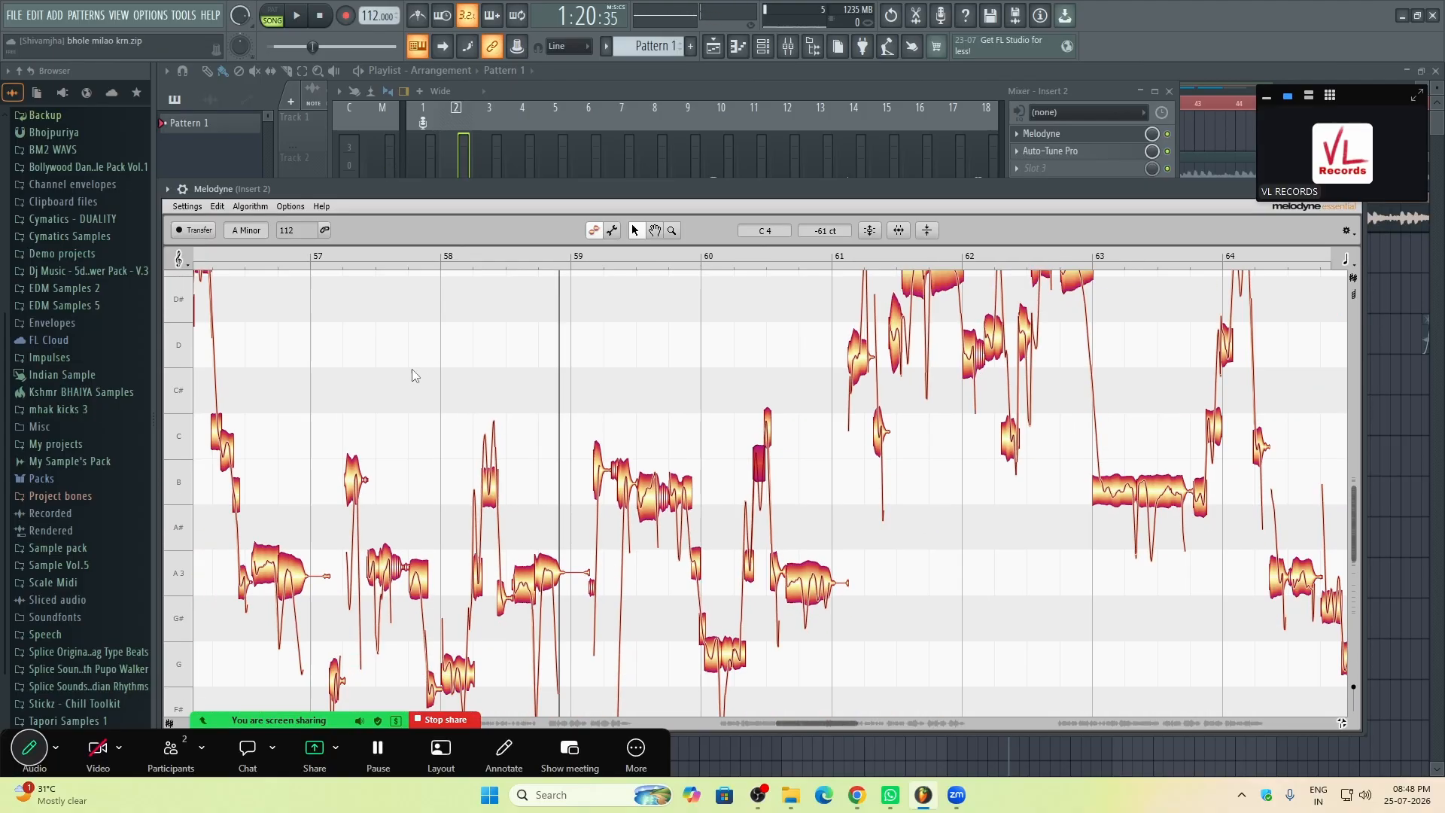
left_click_drag(412, 369, 556, 329)
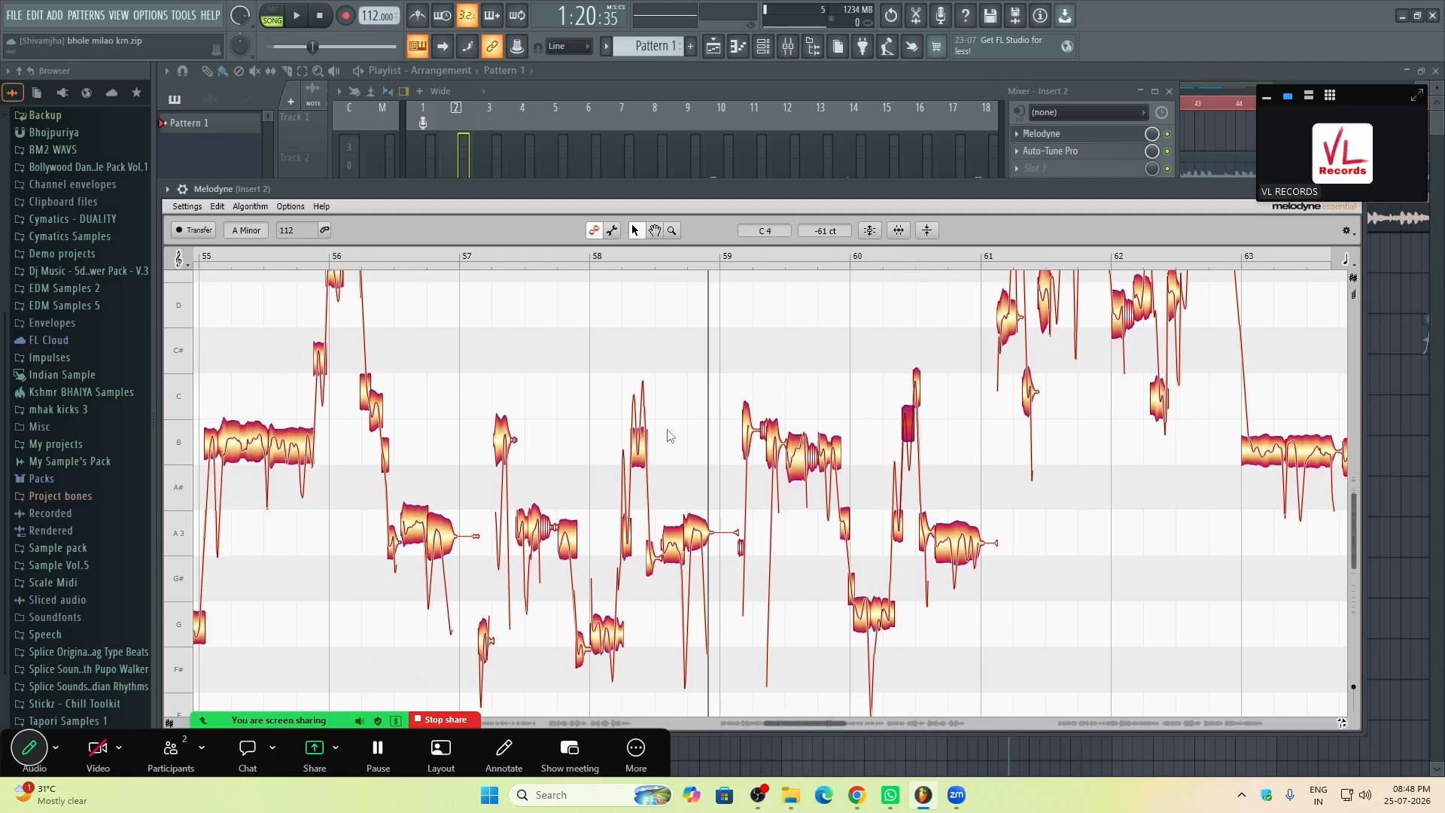
Step: Separate the rear part of the D 4 note after bar 62, raise it to E 4 and audition the phrase
scroll(560, 393, "up", 2)
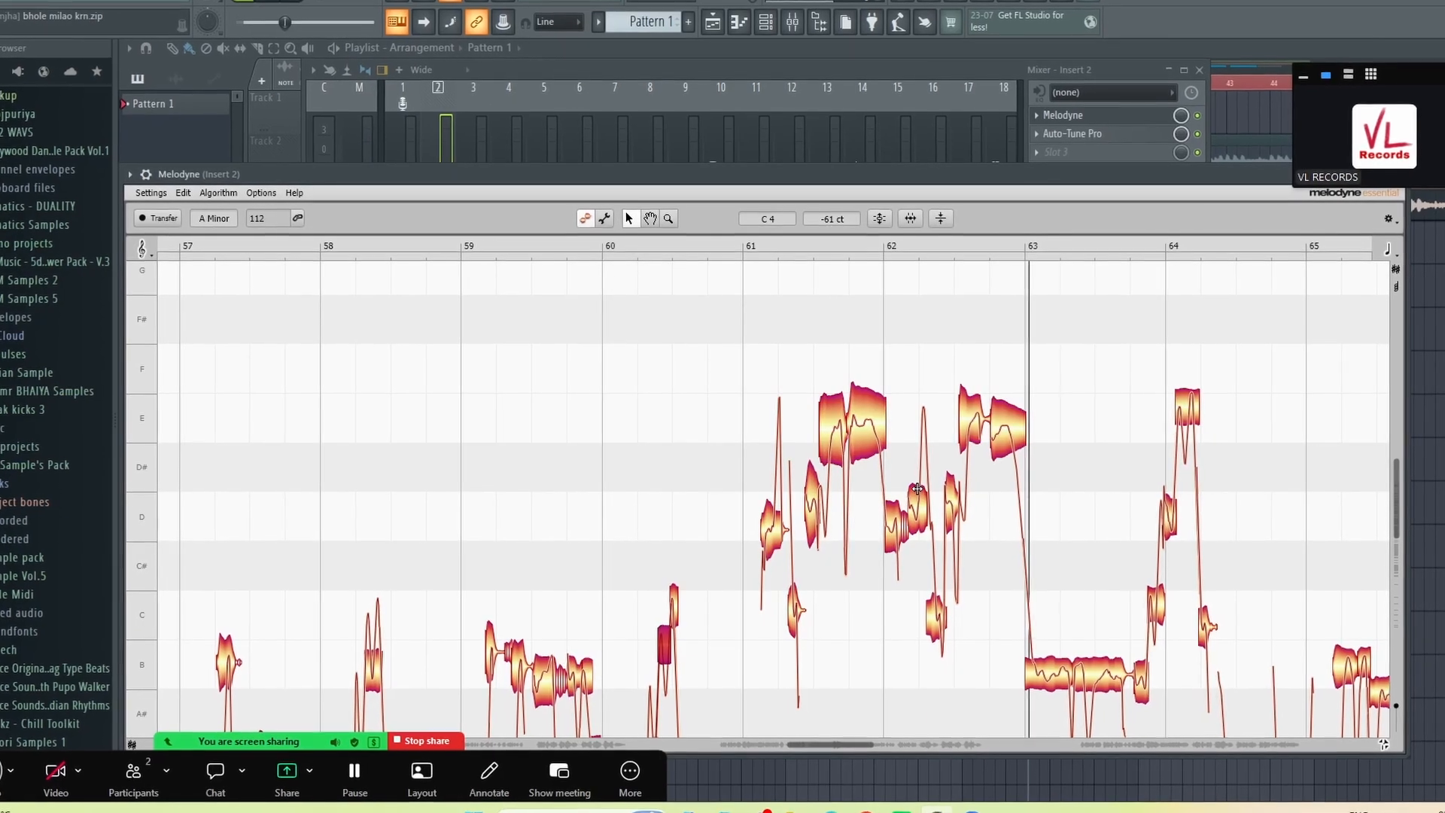
double_click(918, 489)
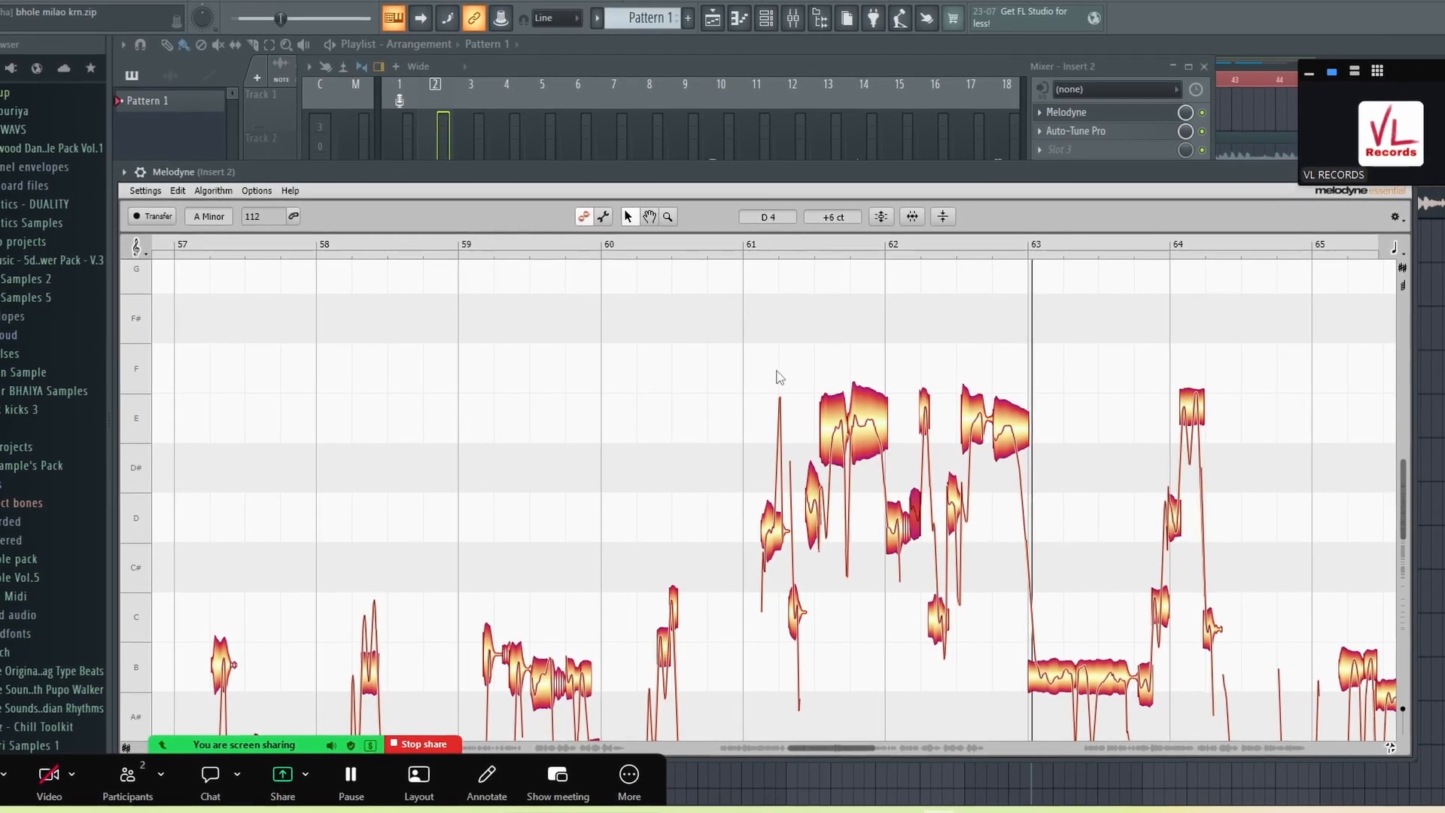
key("space")
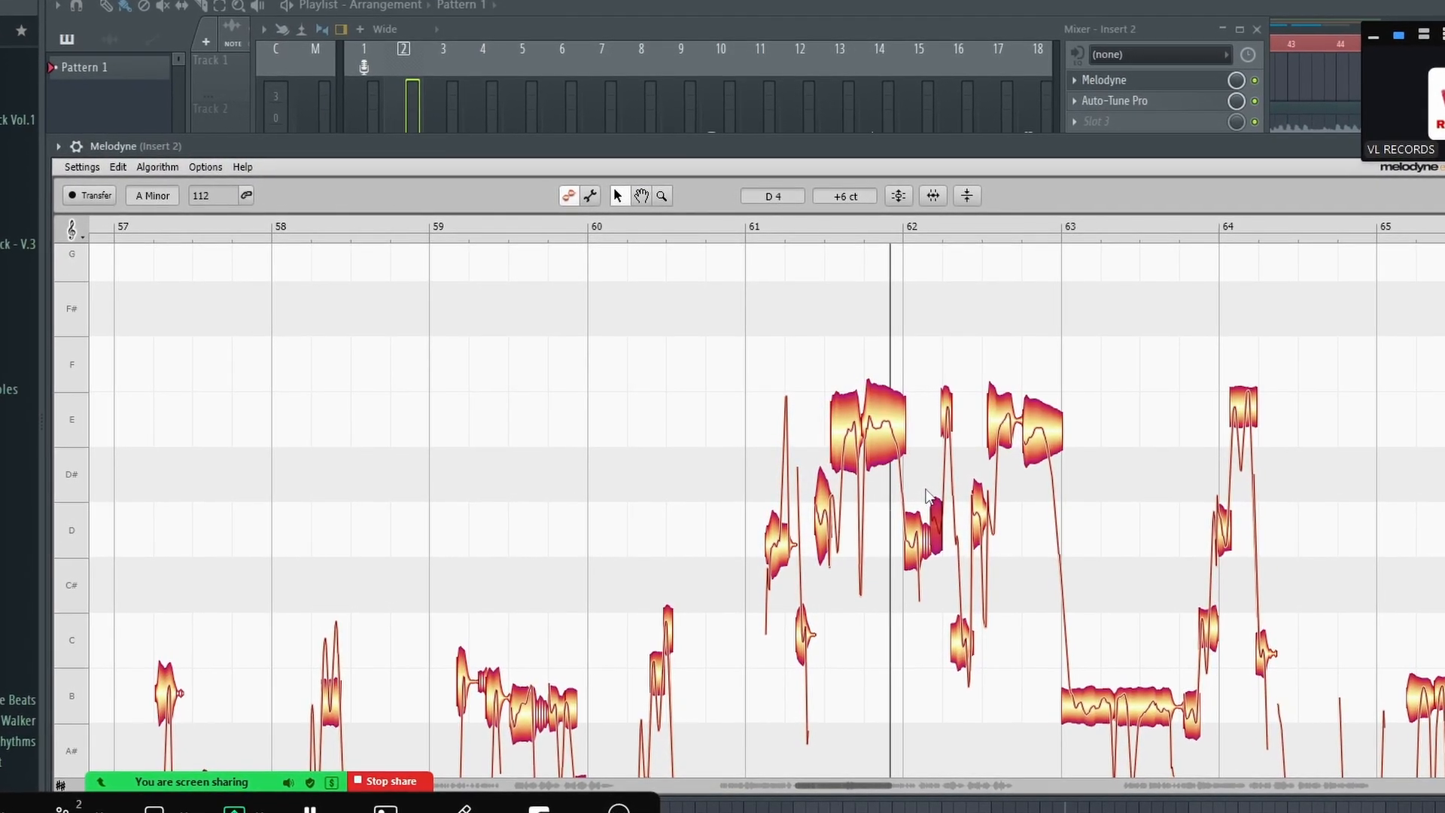
Step: Fine-tune the G# 3 note before bar 65 to +11 ct, and separate the front of the A 3 note after bar 64 and raise it to B 3
double_click(527, 553)
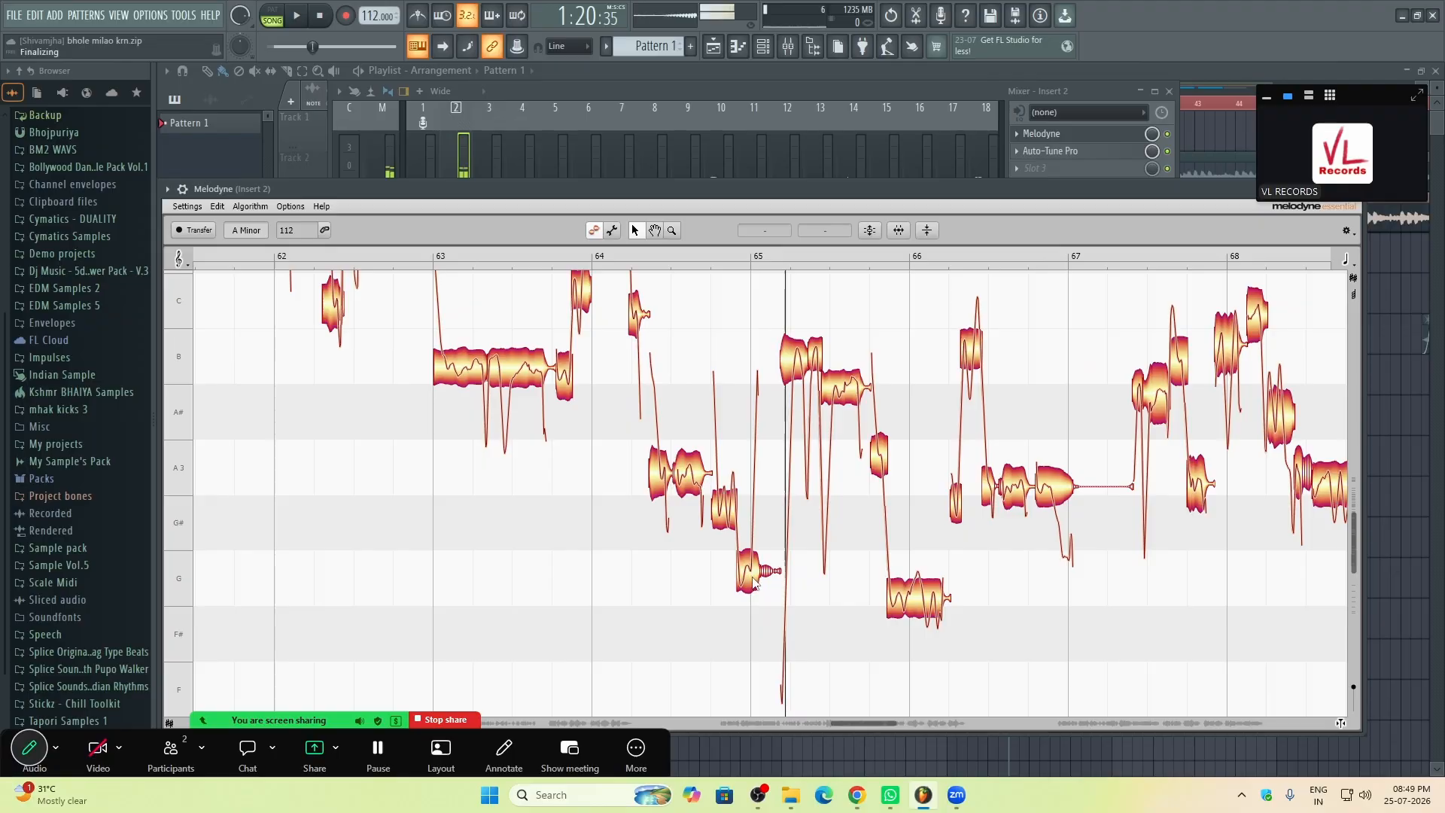
left_click(725, 538)
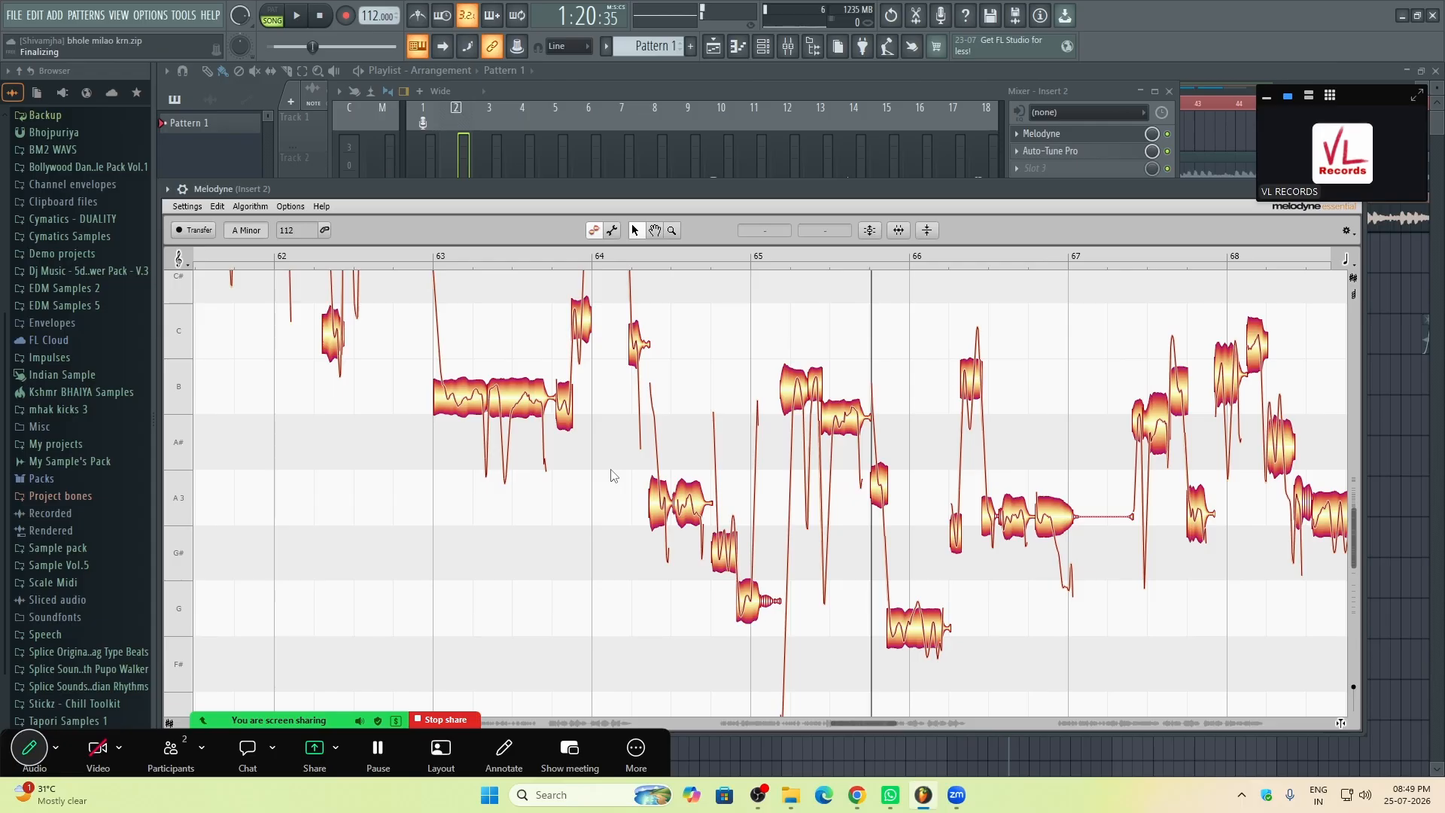
left_click(725, 553)
scroll(750, 572, "up", 1)
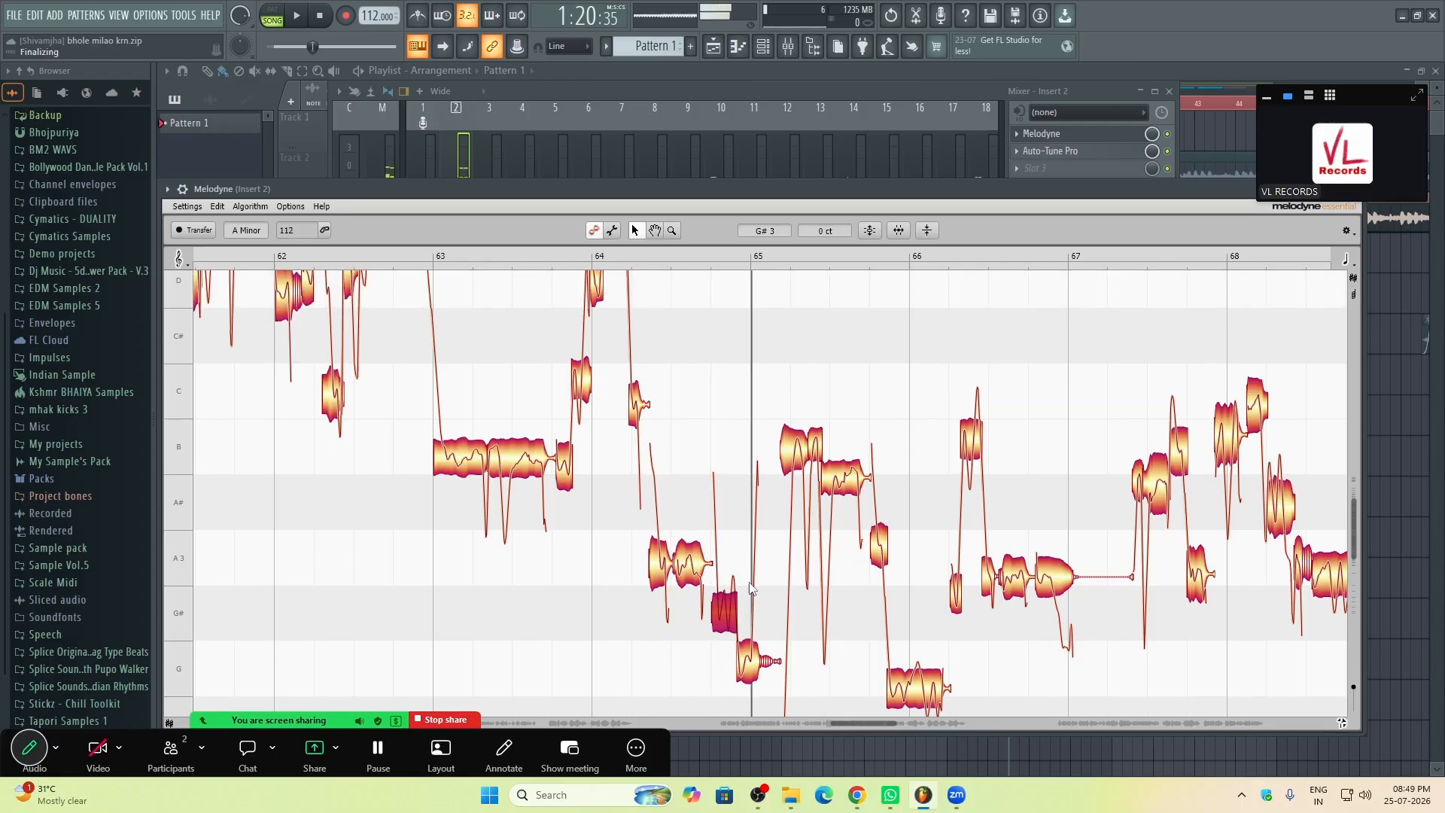
double_click(635, 590)
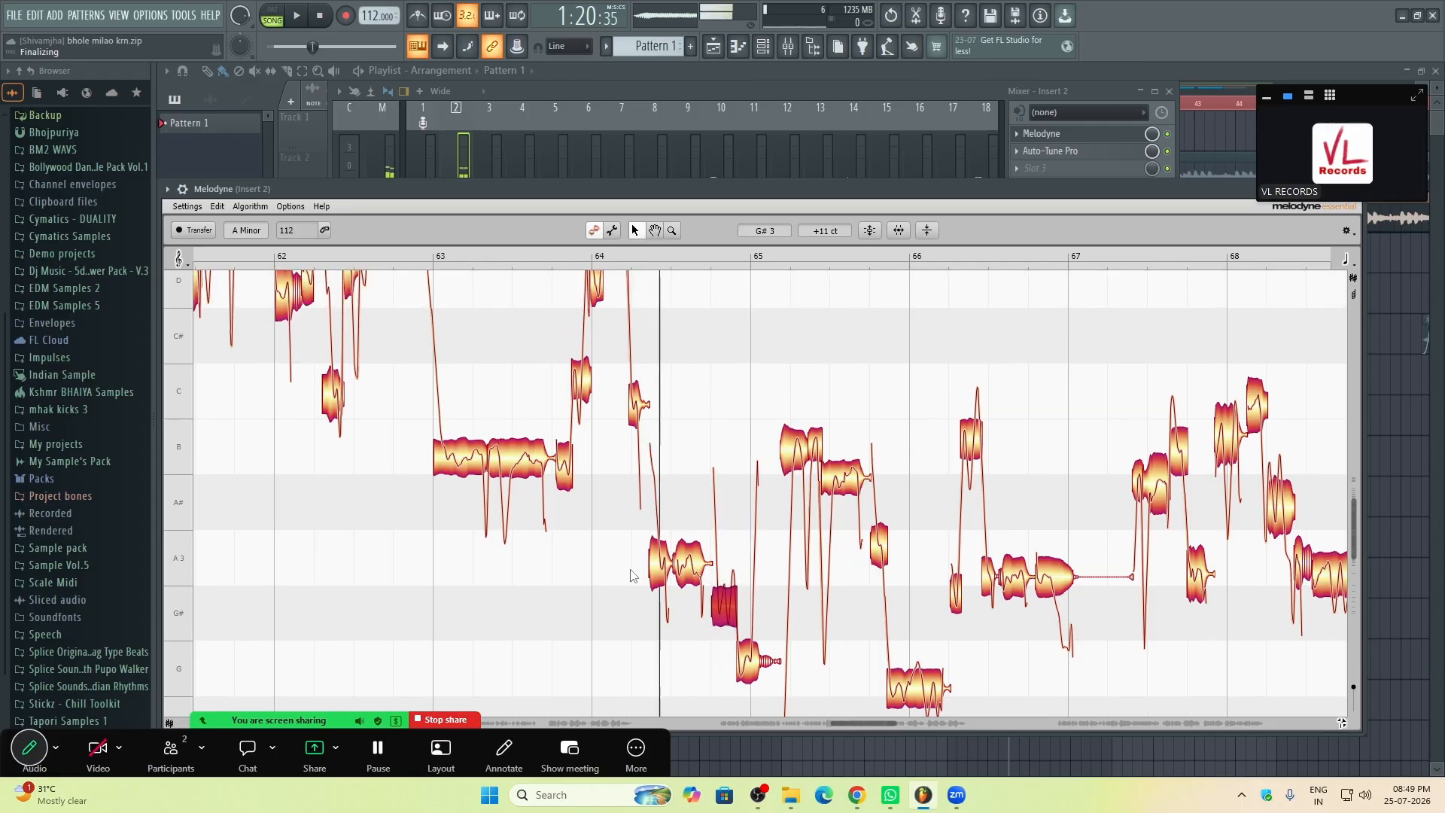
double_click(658, 542)
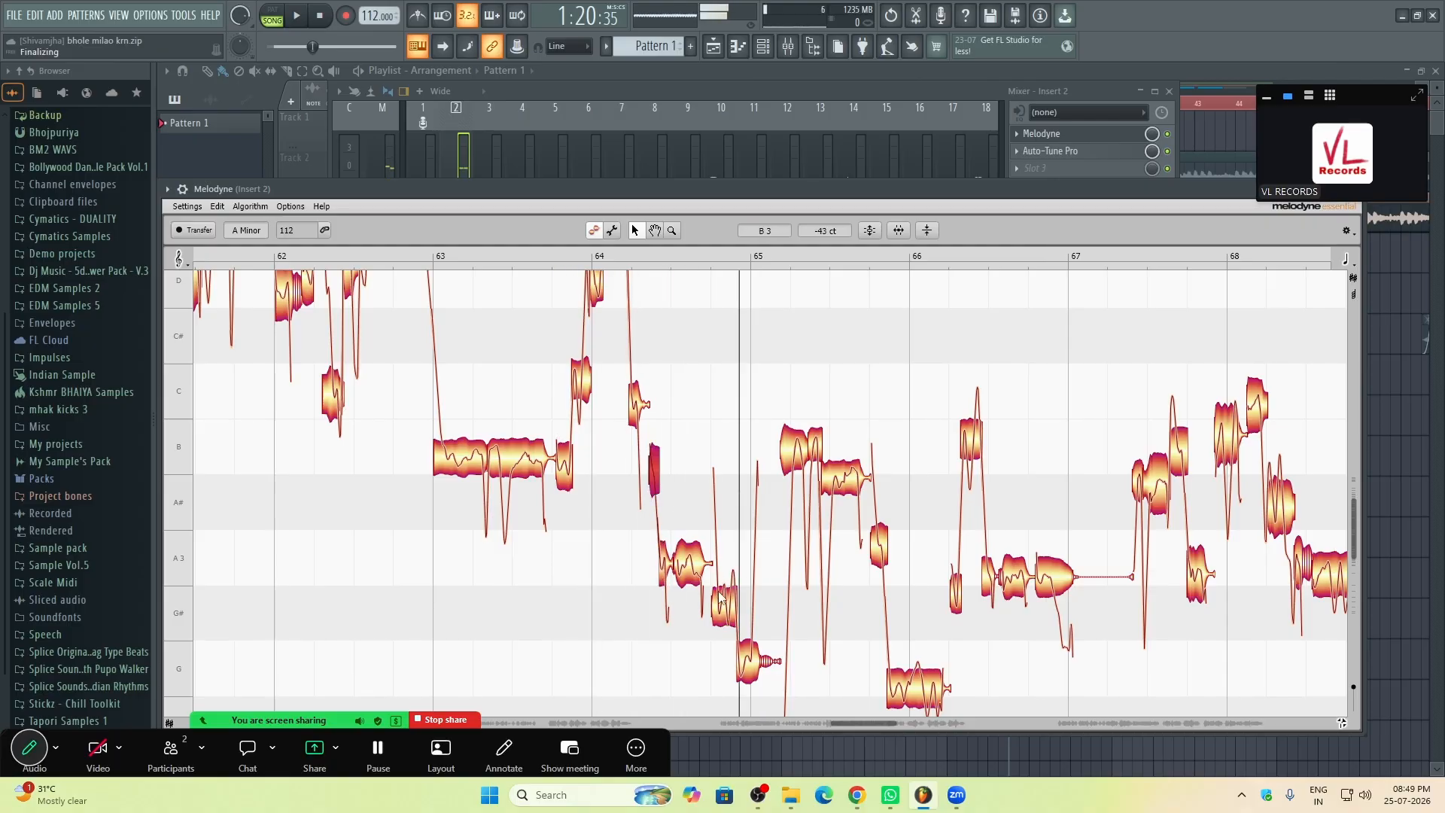
Step: Try separating the rear part of the G# 3 note before bar 65 and raising it towards A 3, and undo the change
left_click(718, 585)
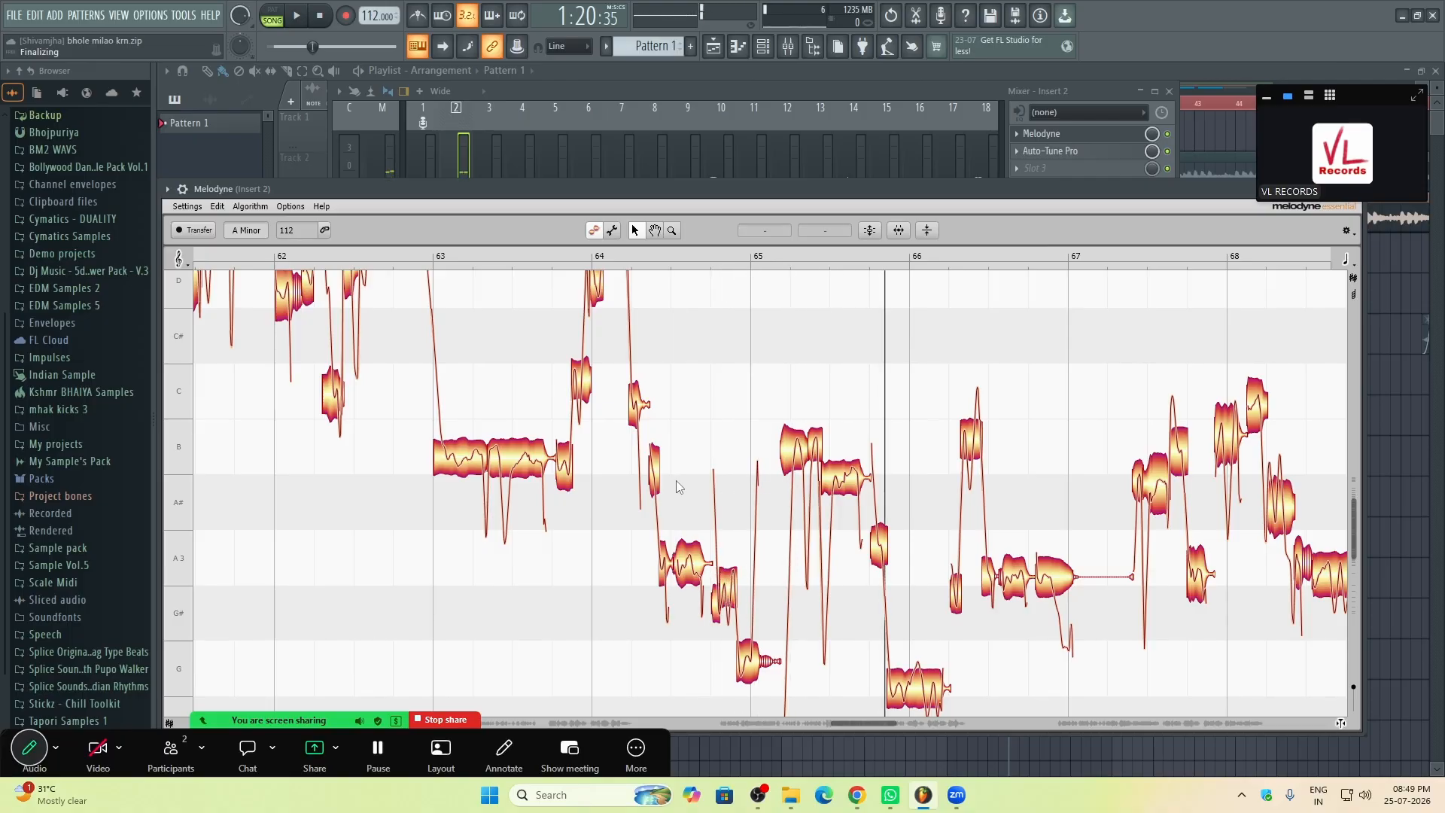
left_click(217, 206)
left_click(657, 425)
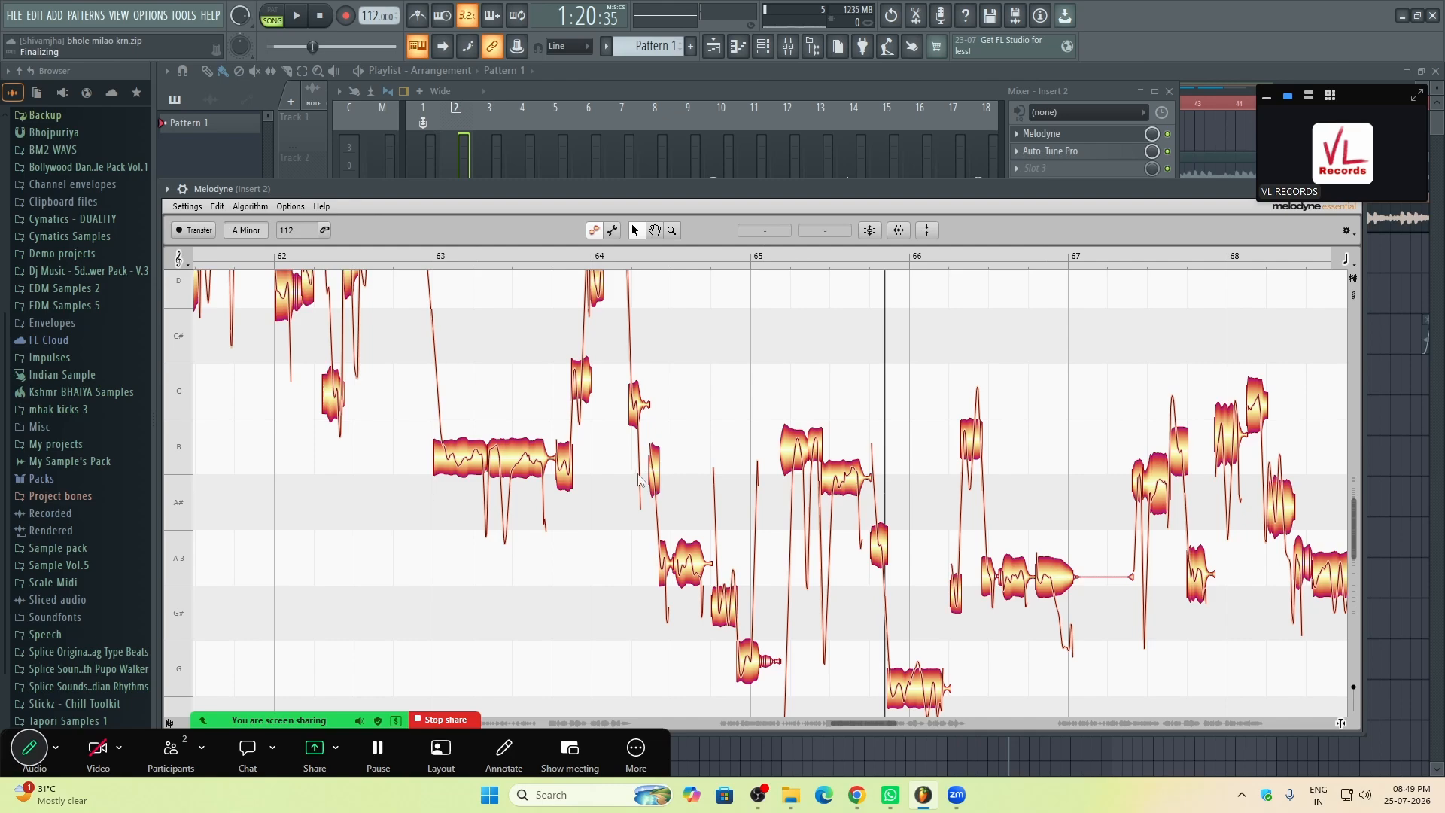
Step: Separate the rear part of the G# 3 note before bar 65 and raise it to between G# 3 and A 3
double_click(599, 474)
scroll(765, 474, "up", 4)
scroll(766, 474, "down", 2)
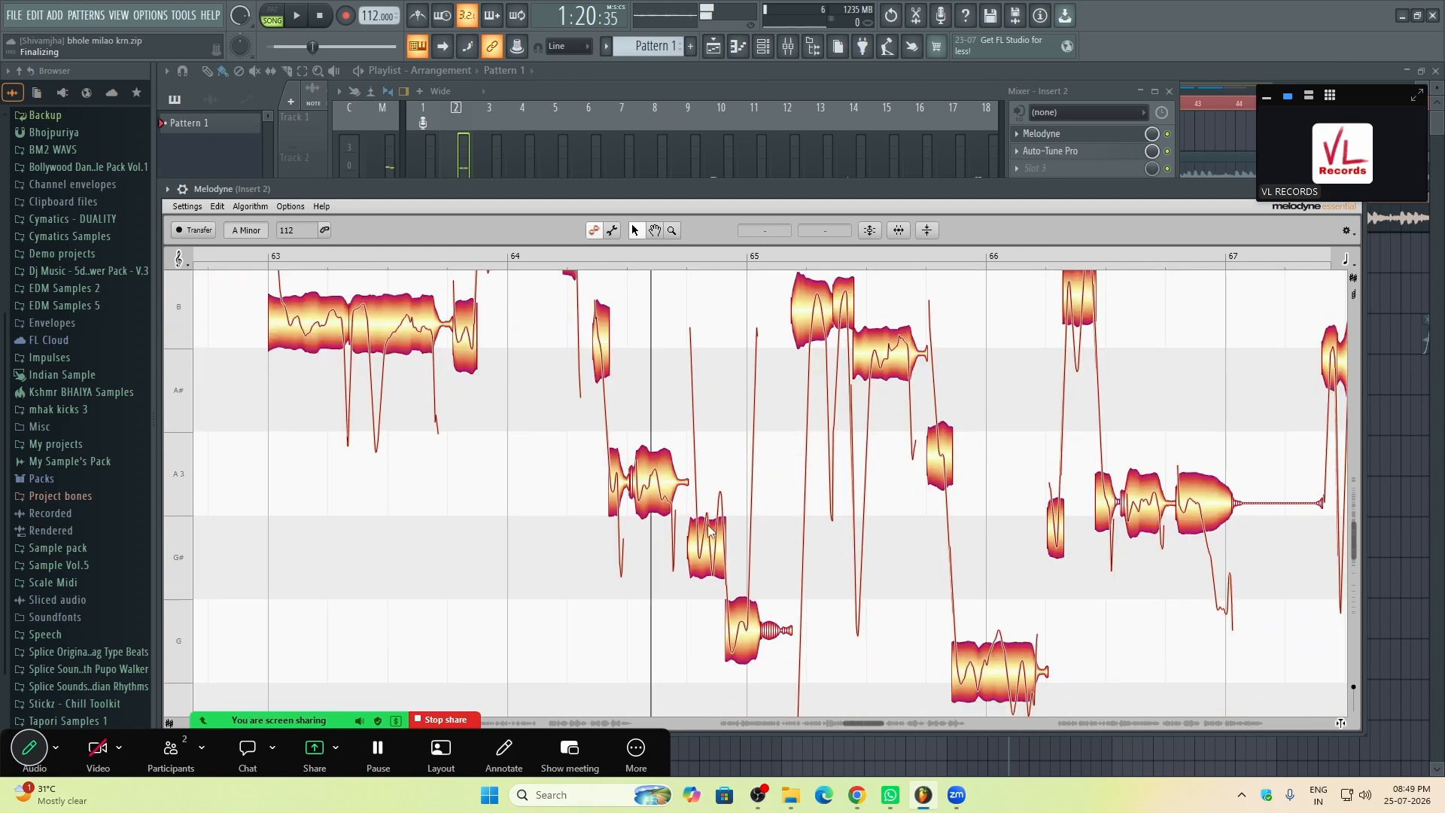
left_click_drag(699, 516, 717, 488)
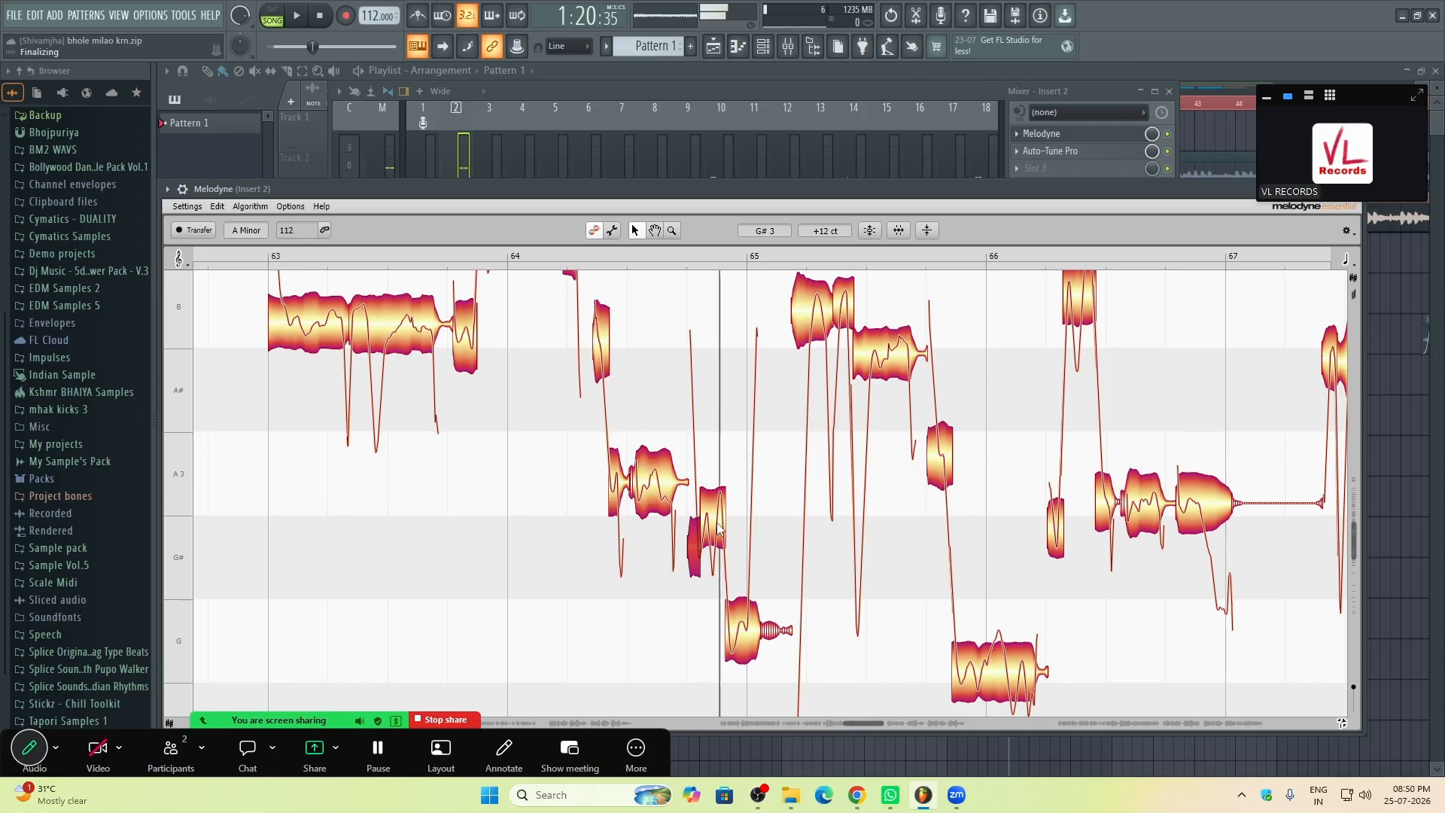
Step: Separate the front of the off-centre B 3 note midway between bars 65 and 66, lower it to G 3 and snap it to 0 ct
scroll(760, 493, "up", 3)
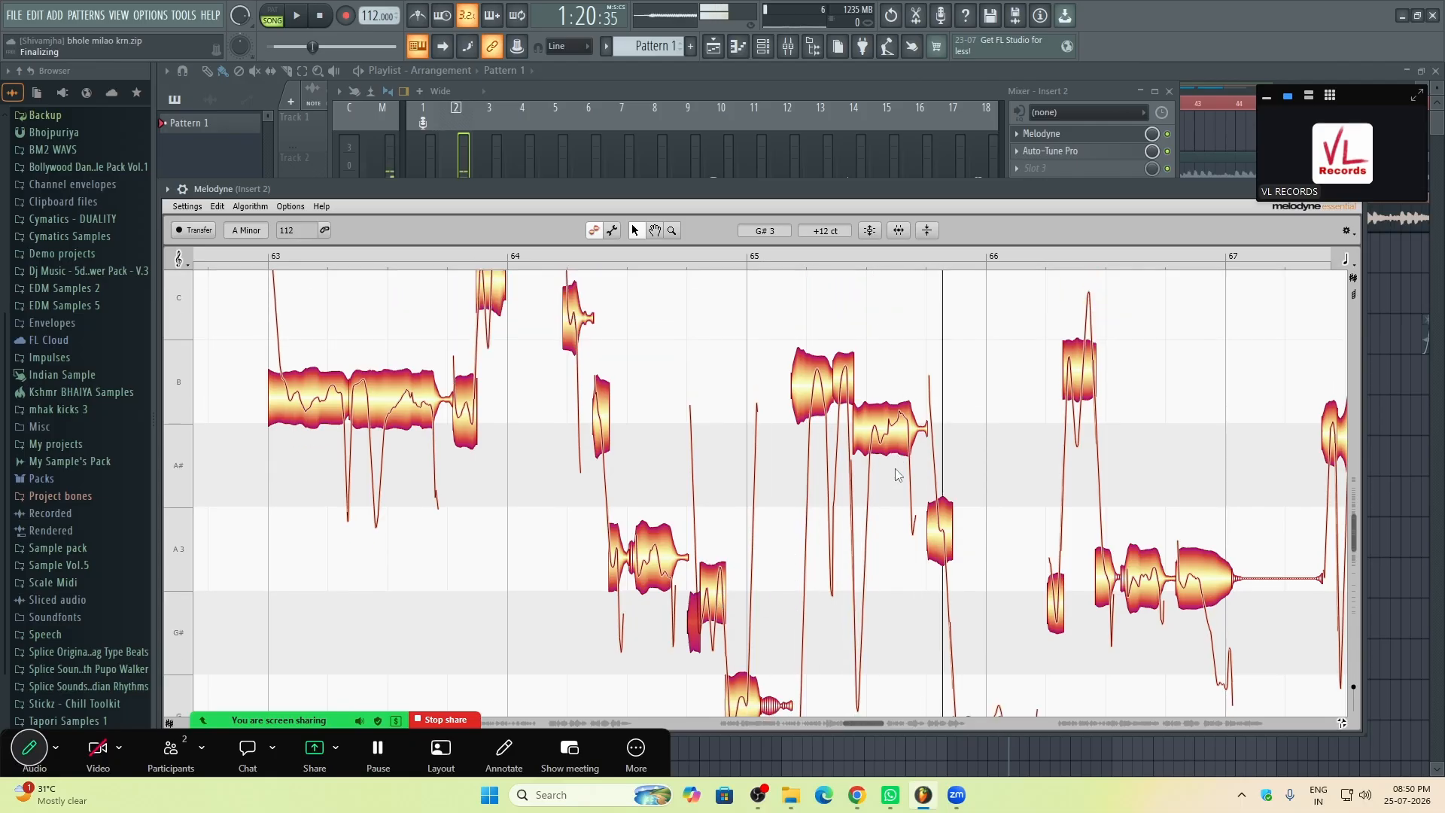
left_click(881, 423)
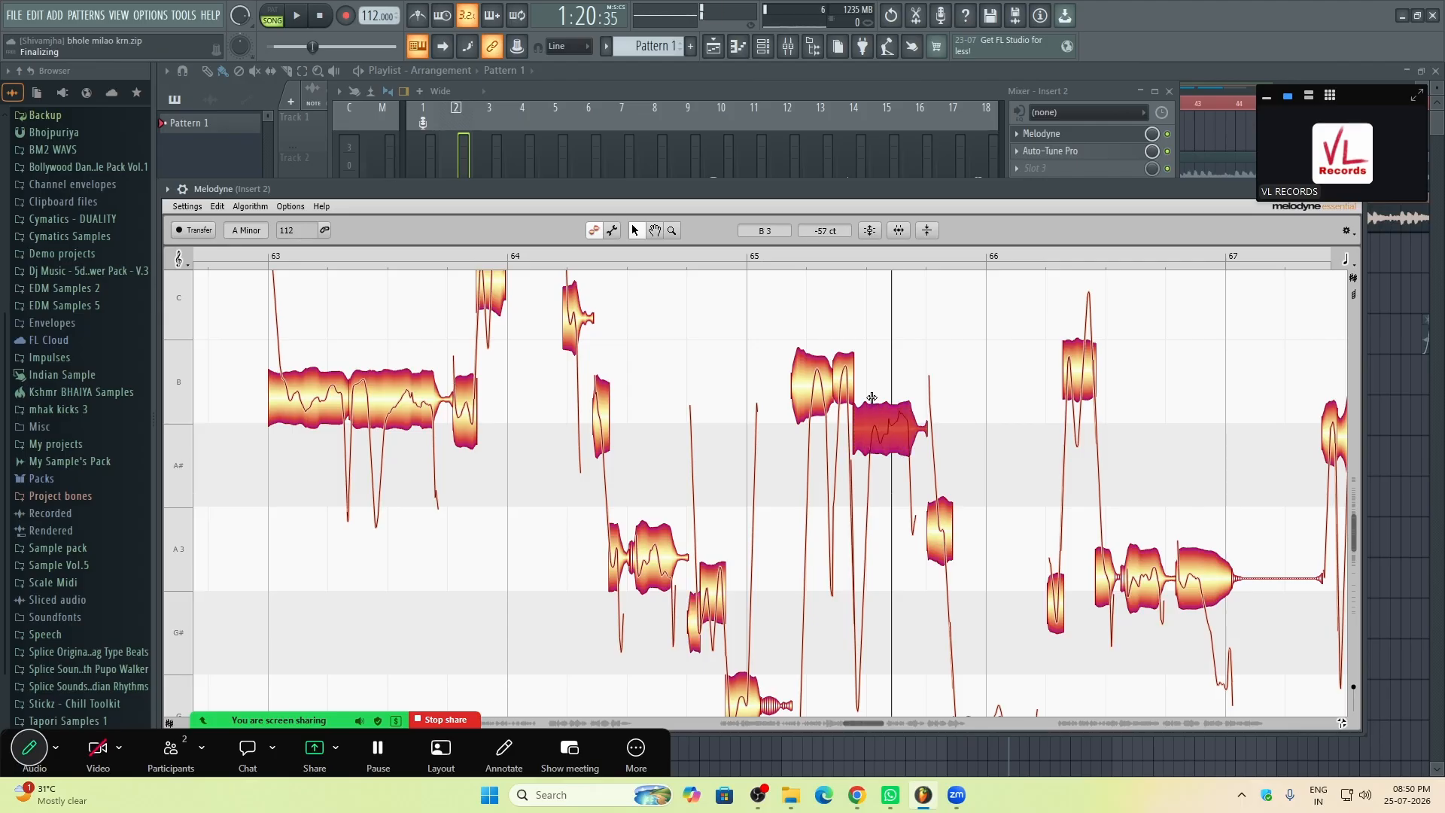
double_click(871, 398)
scroll(858, 647, "down", 2)
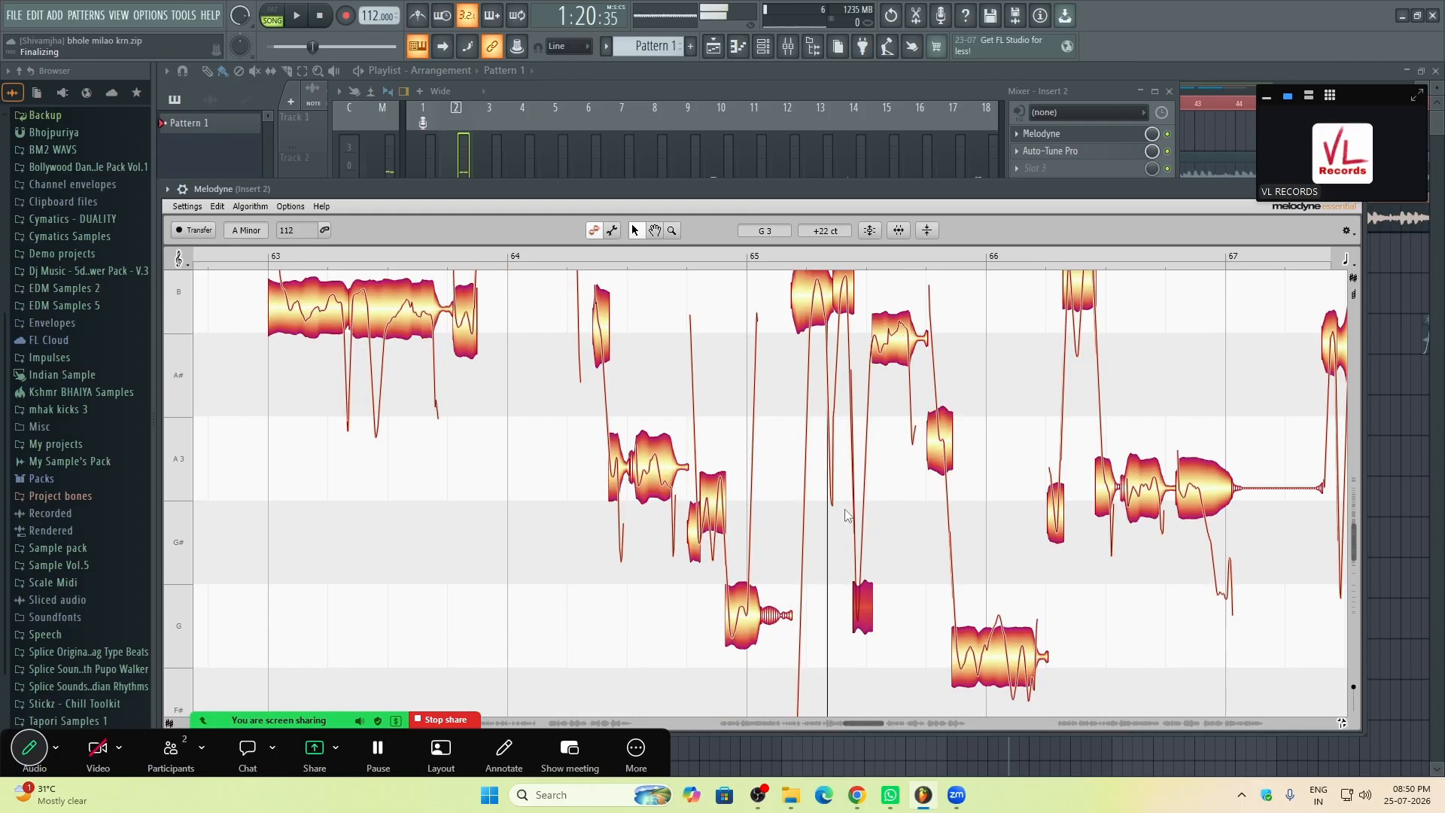
double_click(861, 654)
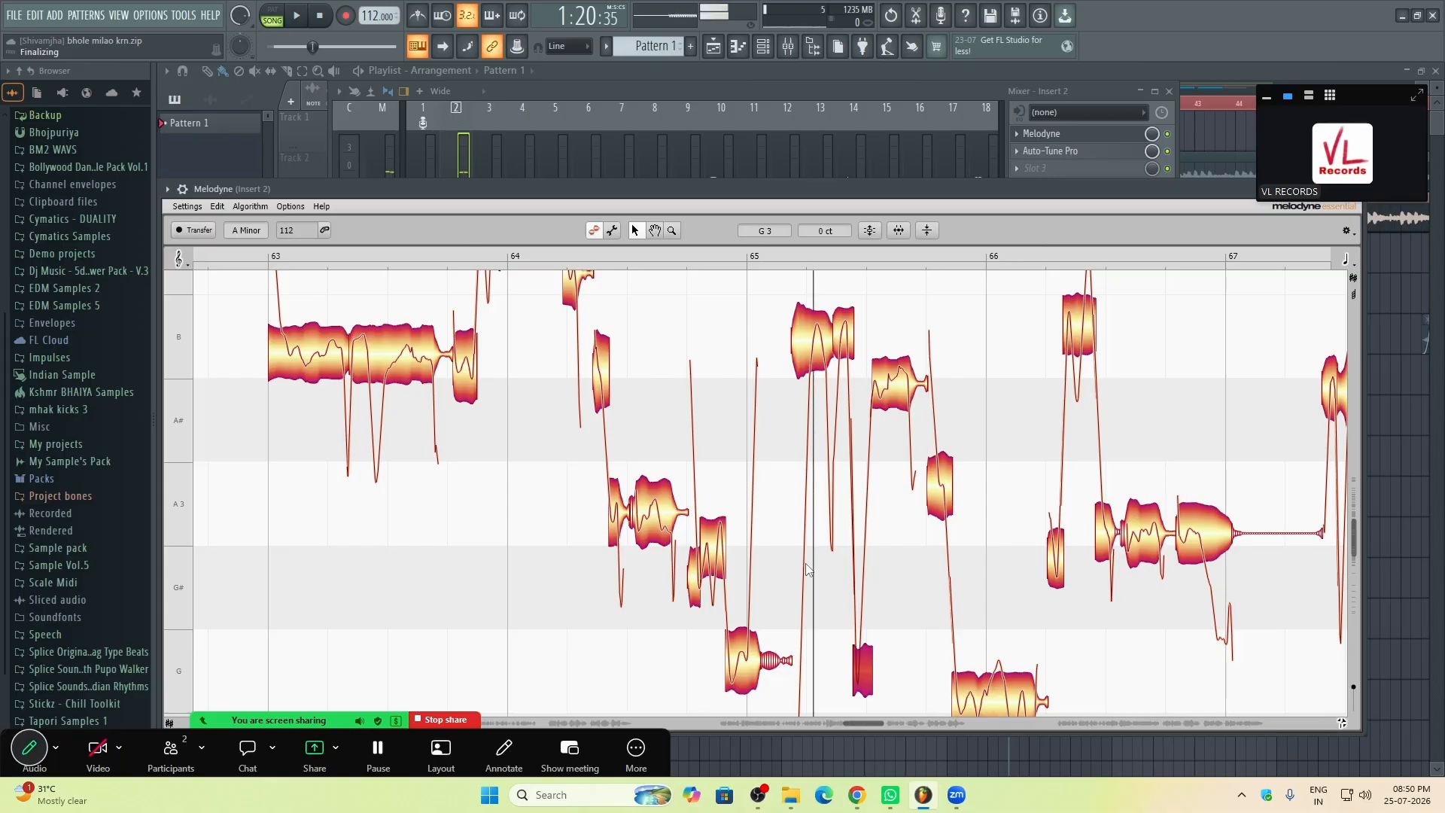
Step: Snap the remaining rear part of the note midway between bars 65 and 66 to B 3 at 0 ct
scroll(807, 570, "up", 3)
left_click(893, 470)
double_click(893, 471)
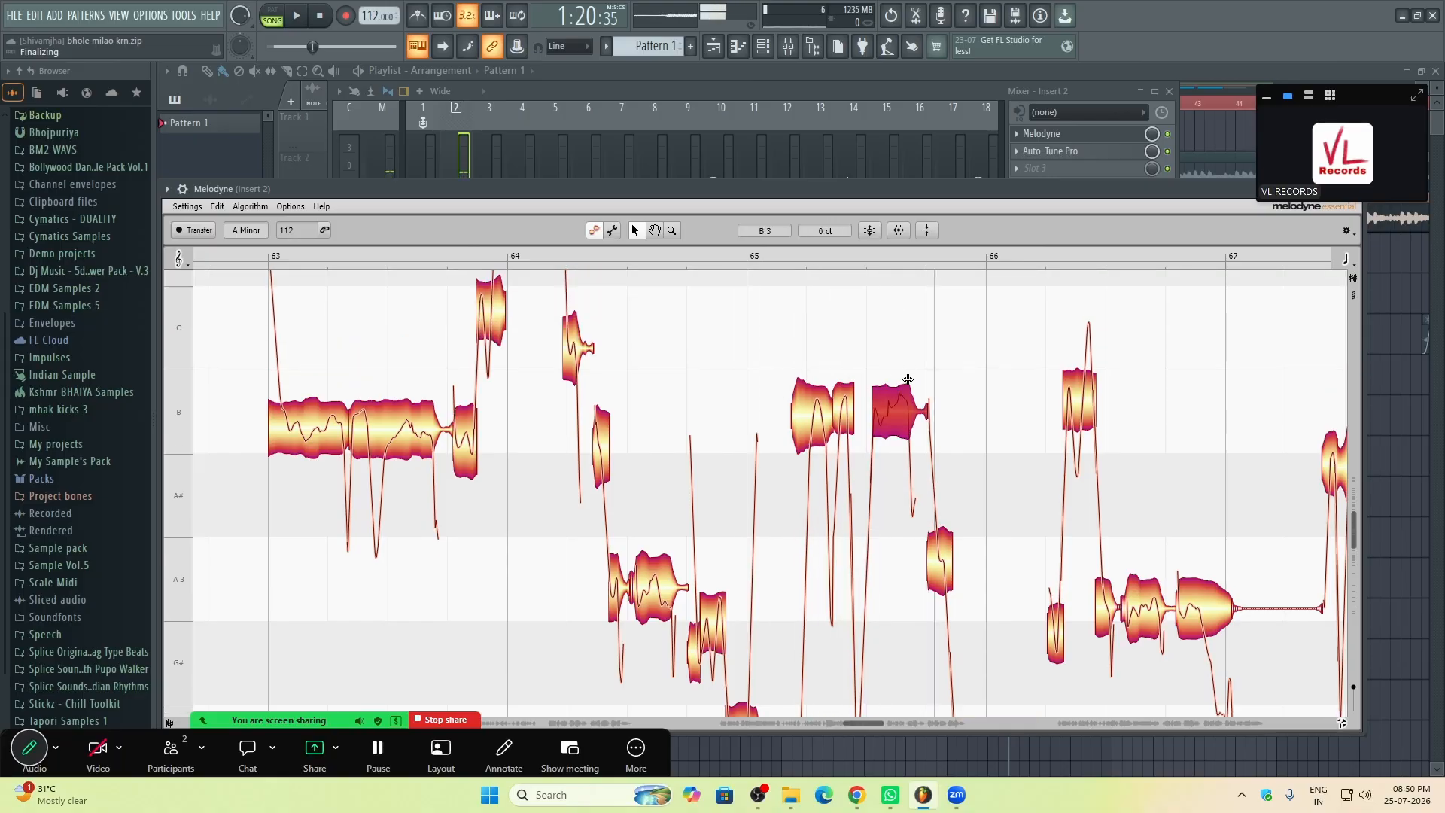
scroll(896, 441, "down", 1)
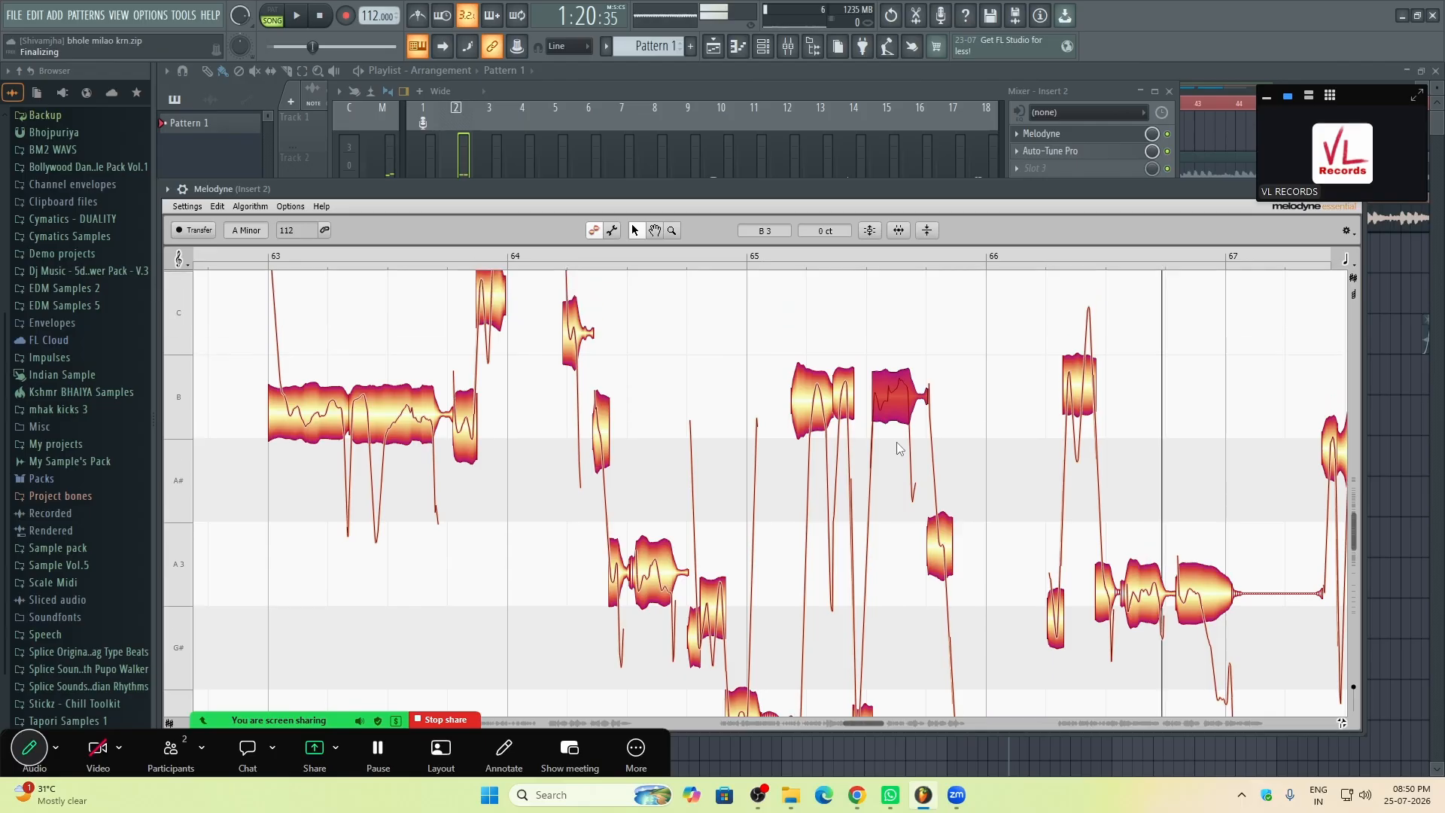
Step: Audition the phrase from bar 64 to bar 67 and examine its separated notes
key("space")
left_click(517, 415)
double_click(517, 415)
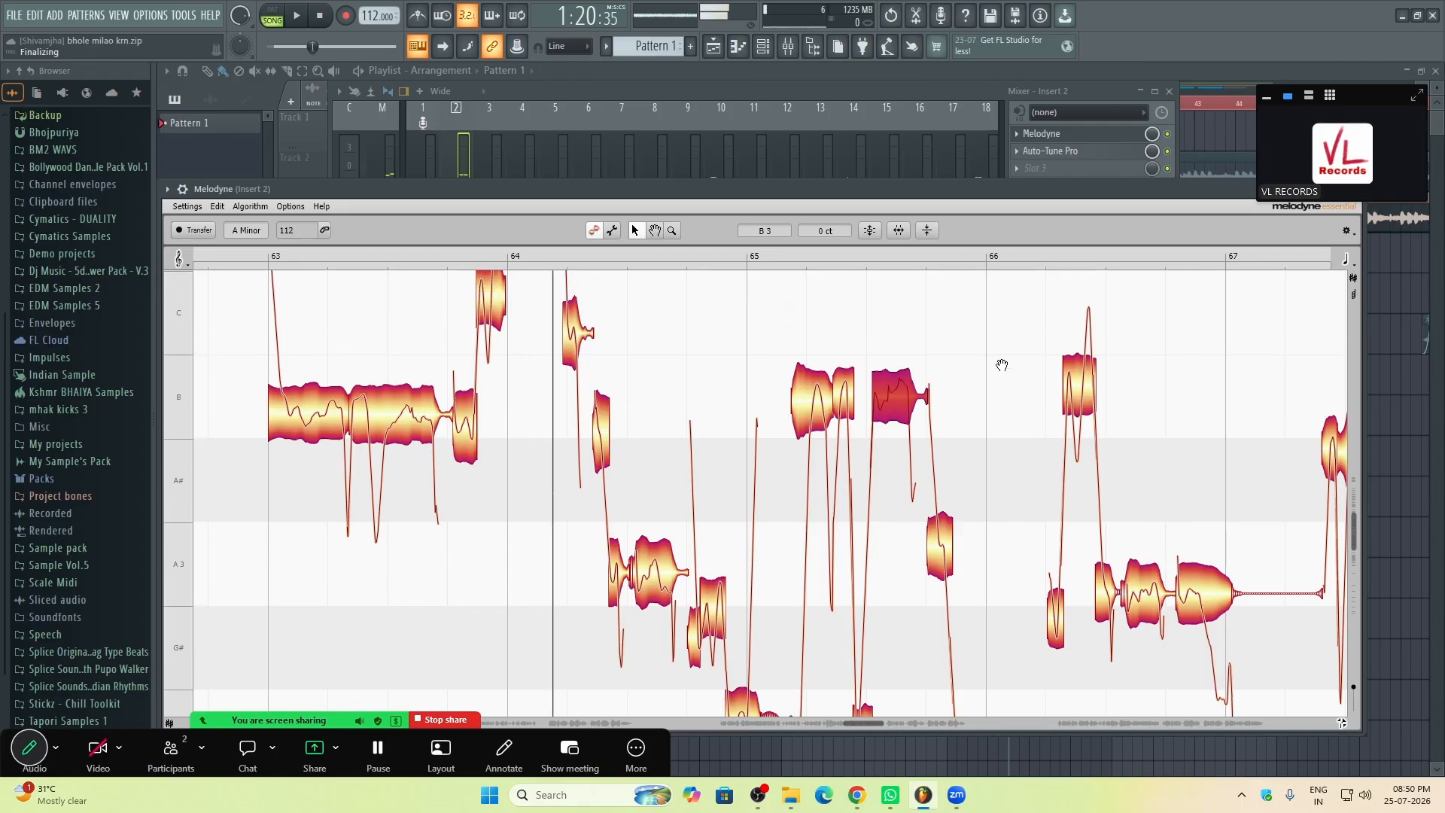
scroll(1001, 368, "down", 4)
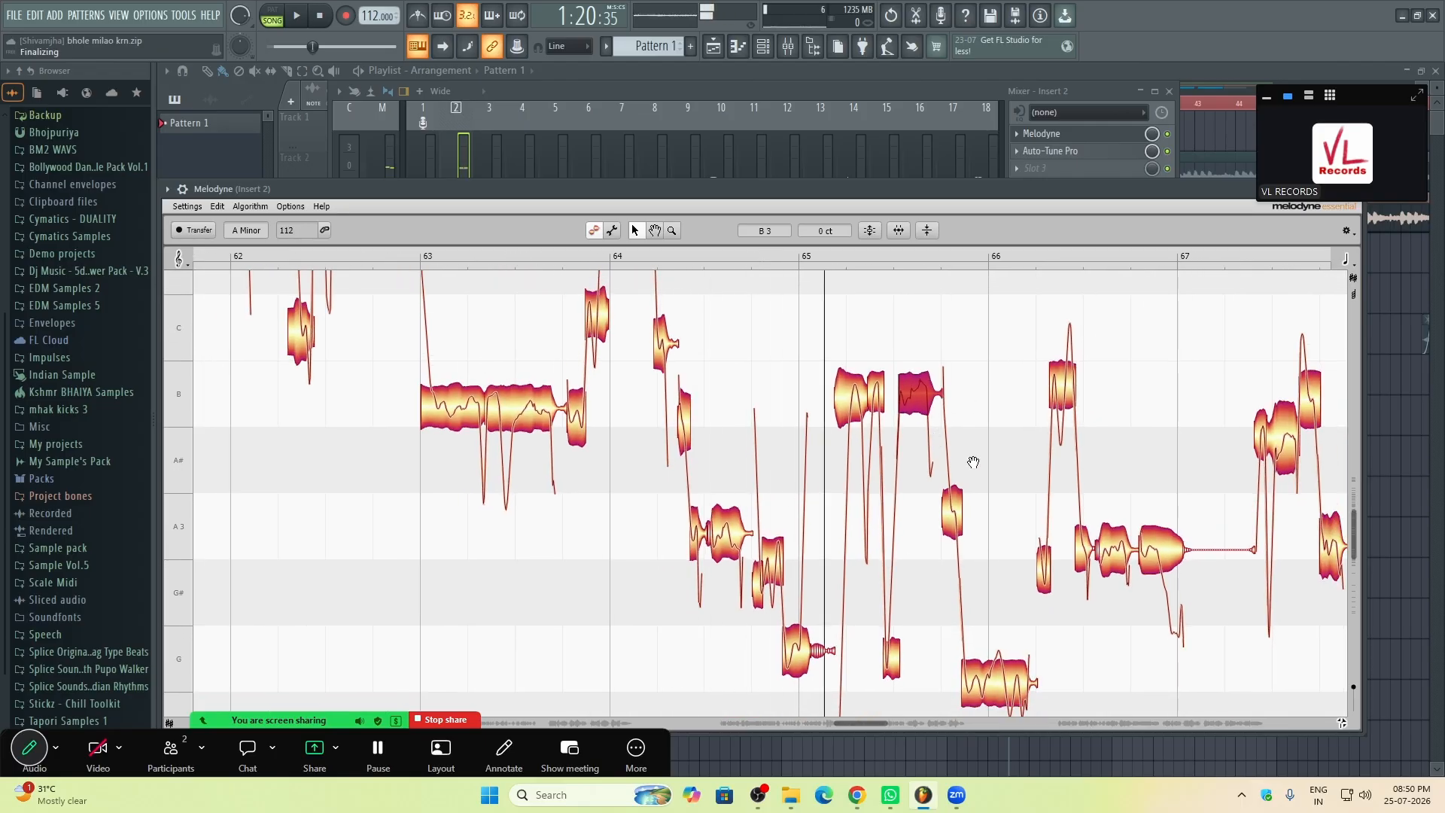
left_click_drag(996, 348, 885, 352)
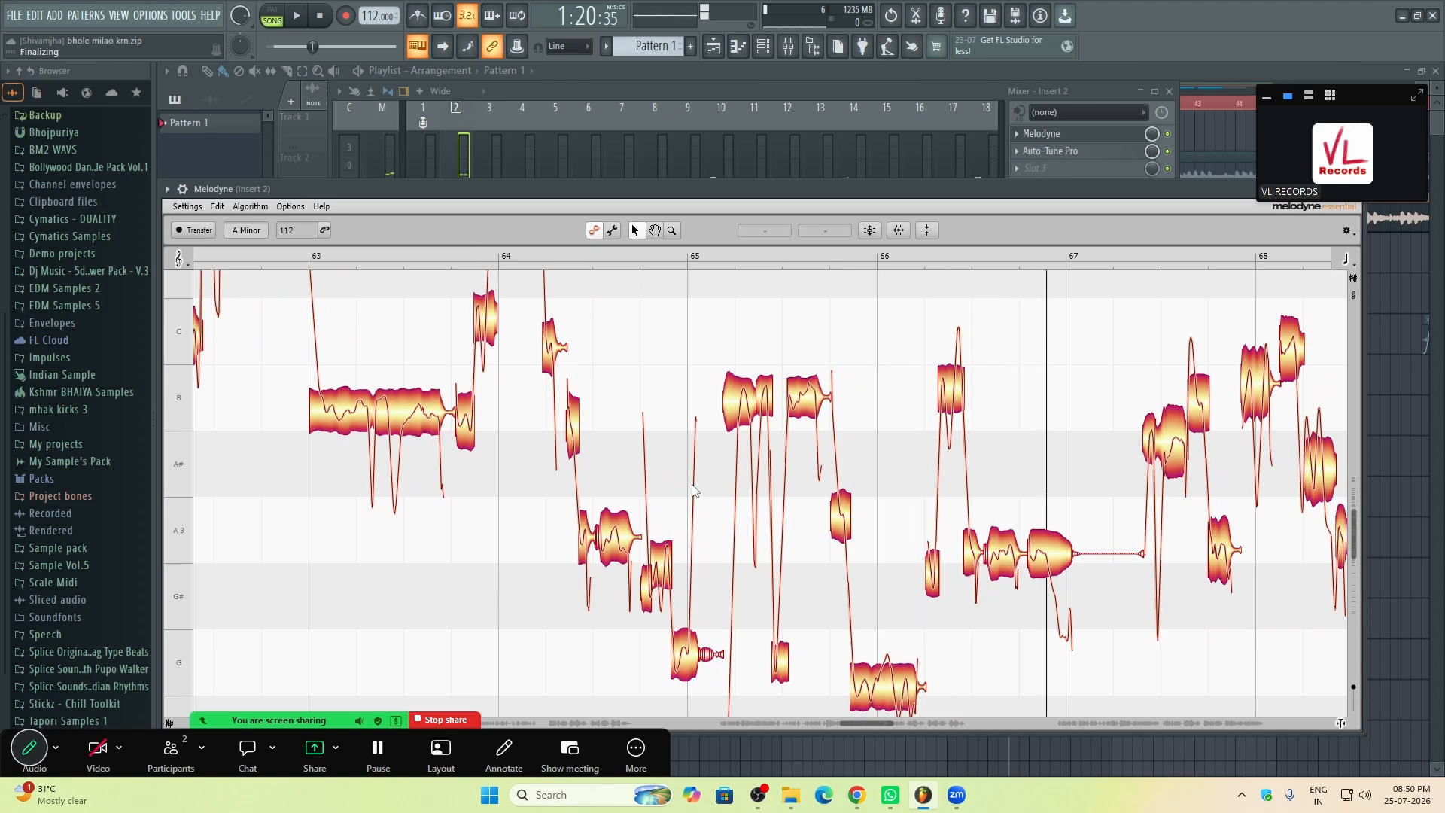
Step: Snap the long G 3 note at bar 66 to 0 ct
scroll(813, 647, "down", 2)
left_click(882, 579)
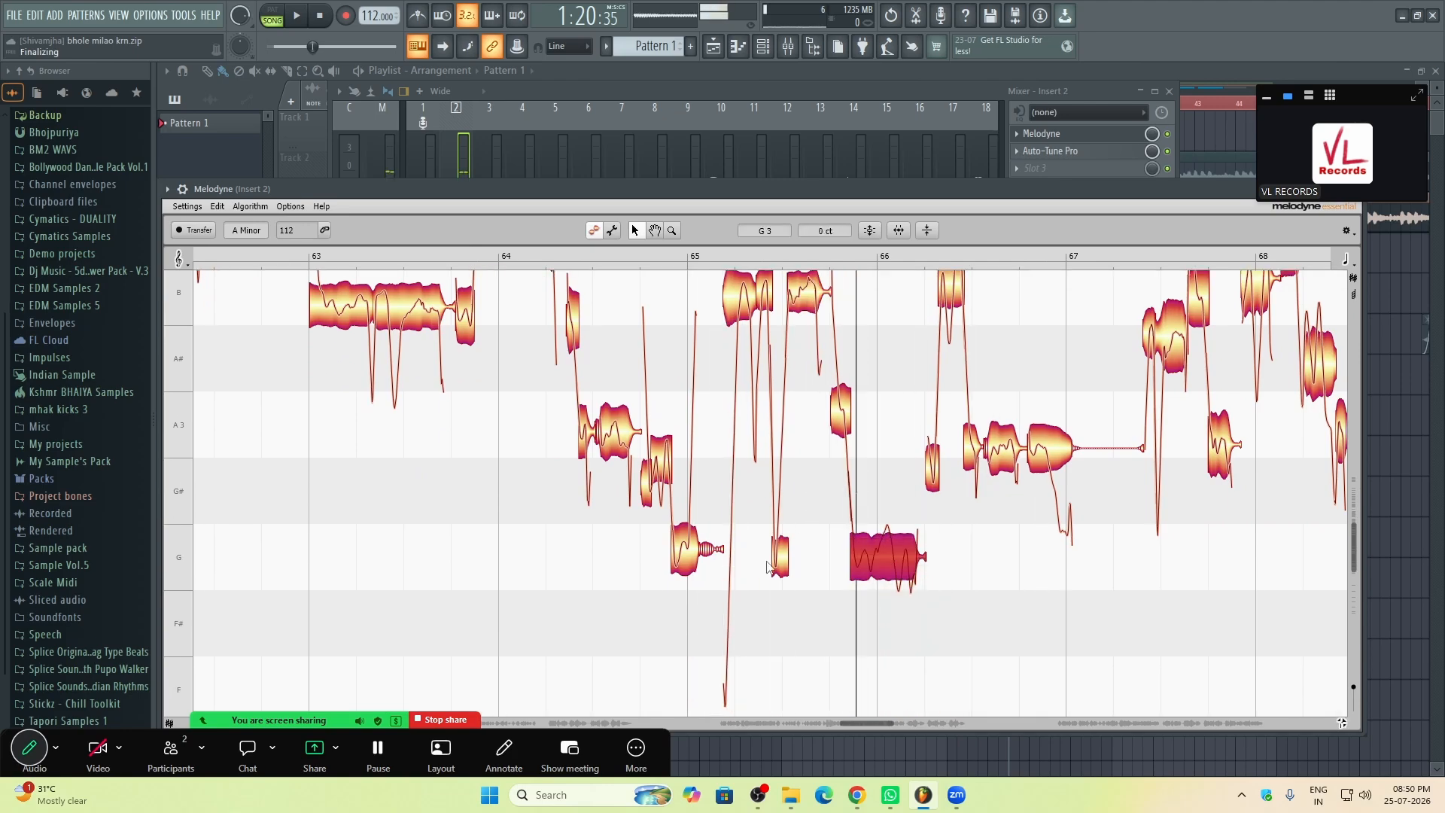
scroll(933, 594, "up", 2)
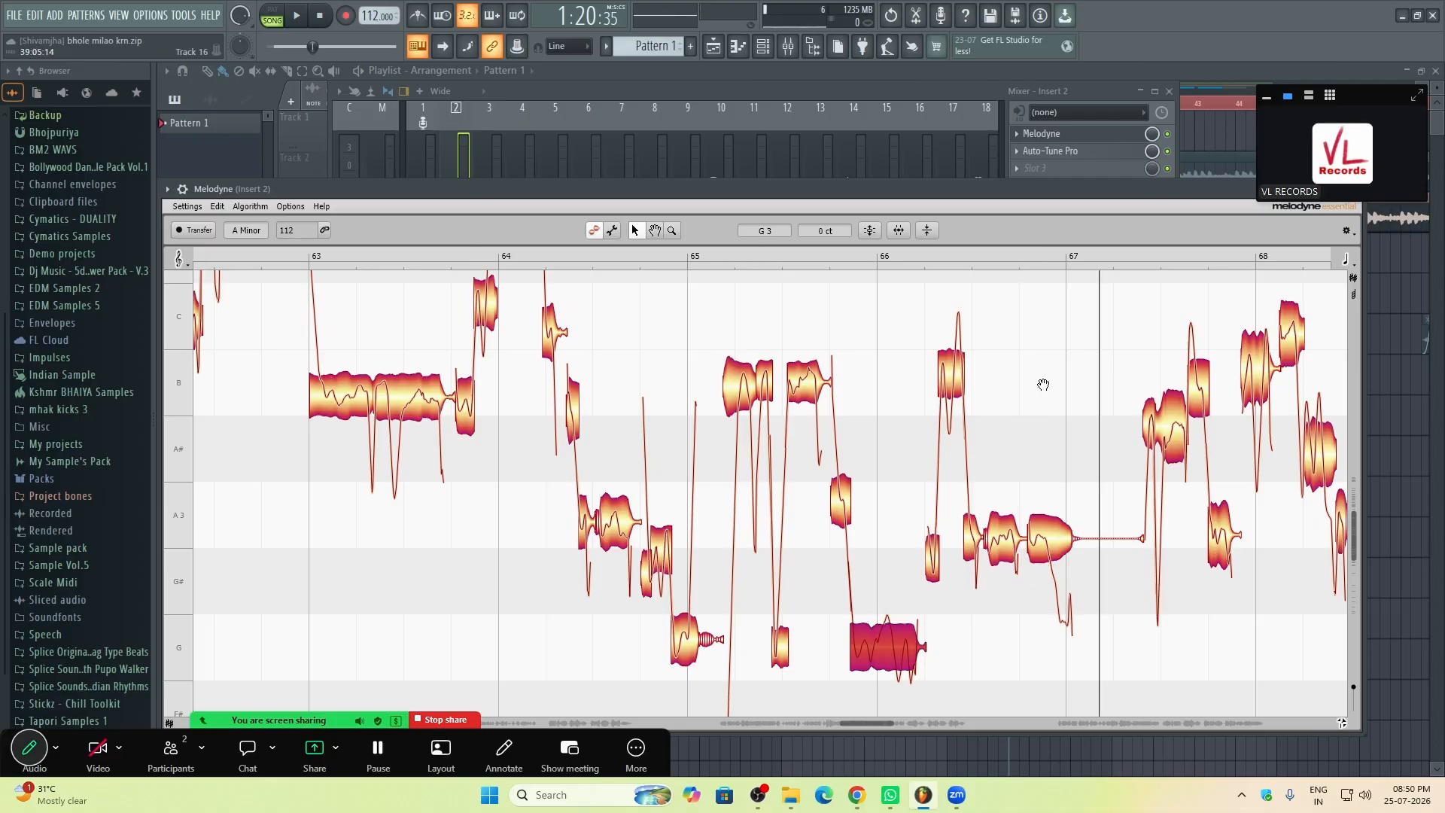
Step: Snap the short off-centre note and the longer note beside it, between bars 67 and 68, to B 3 at 0 ct
scroll(1042, 385, "down", 2)
left_click_drag(1079, 372, 929, 380)
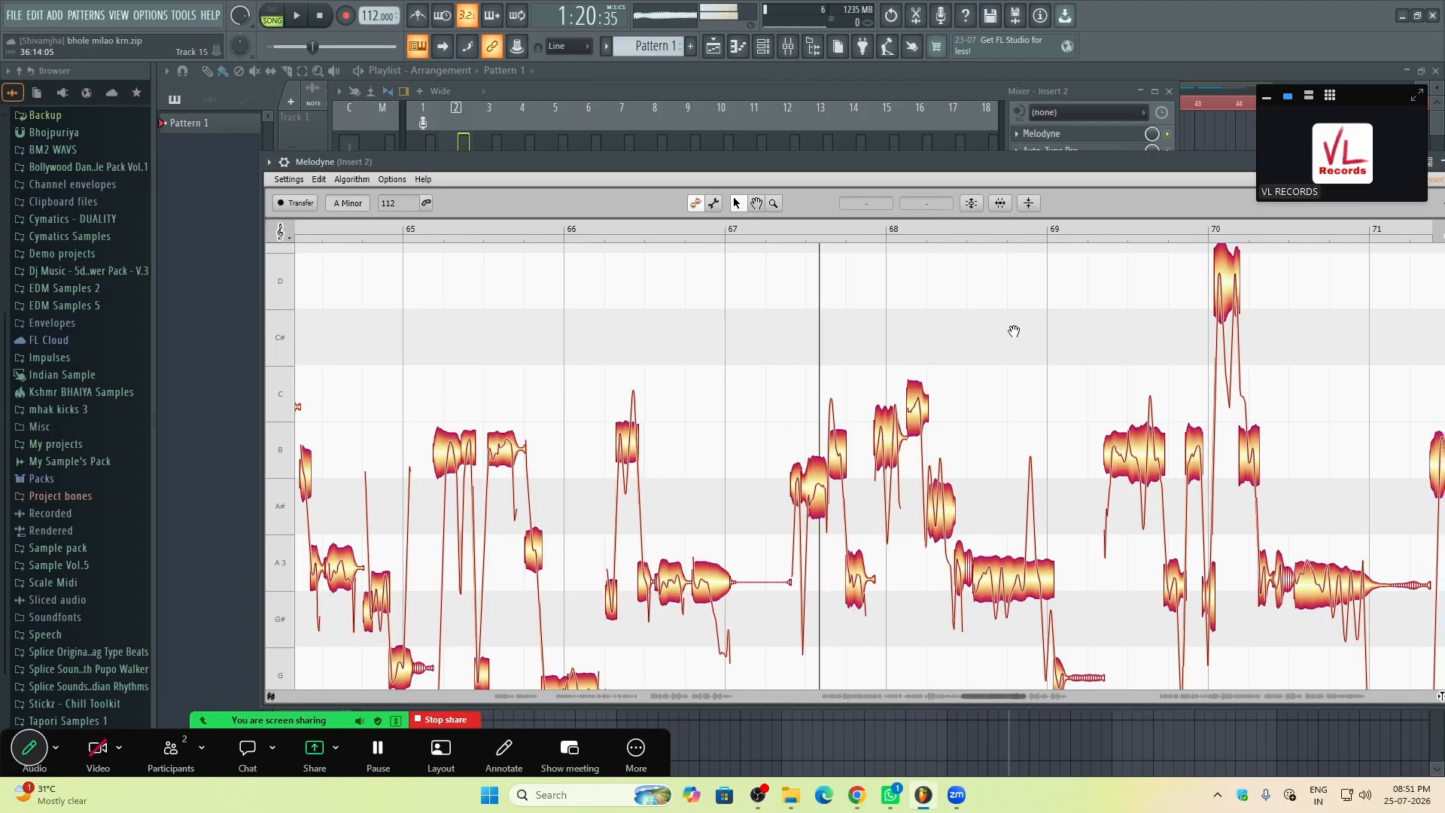
left_click_drag(1014, 331, 845, 307)
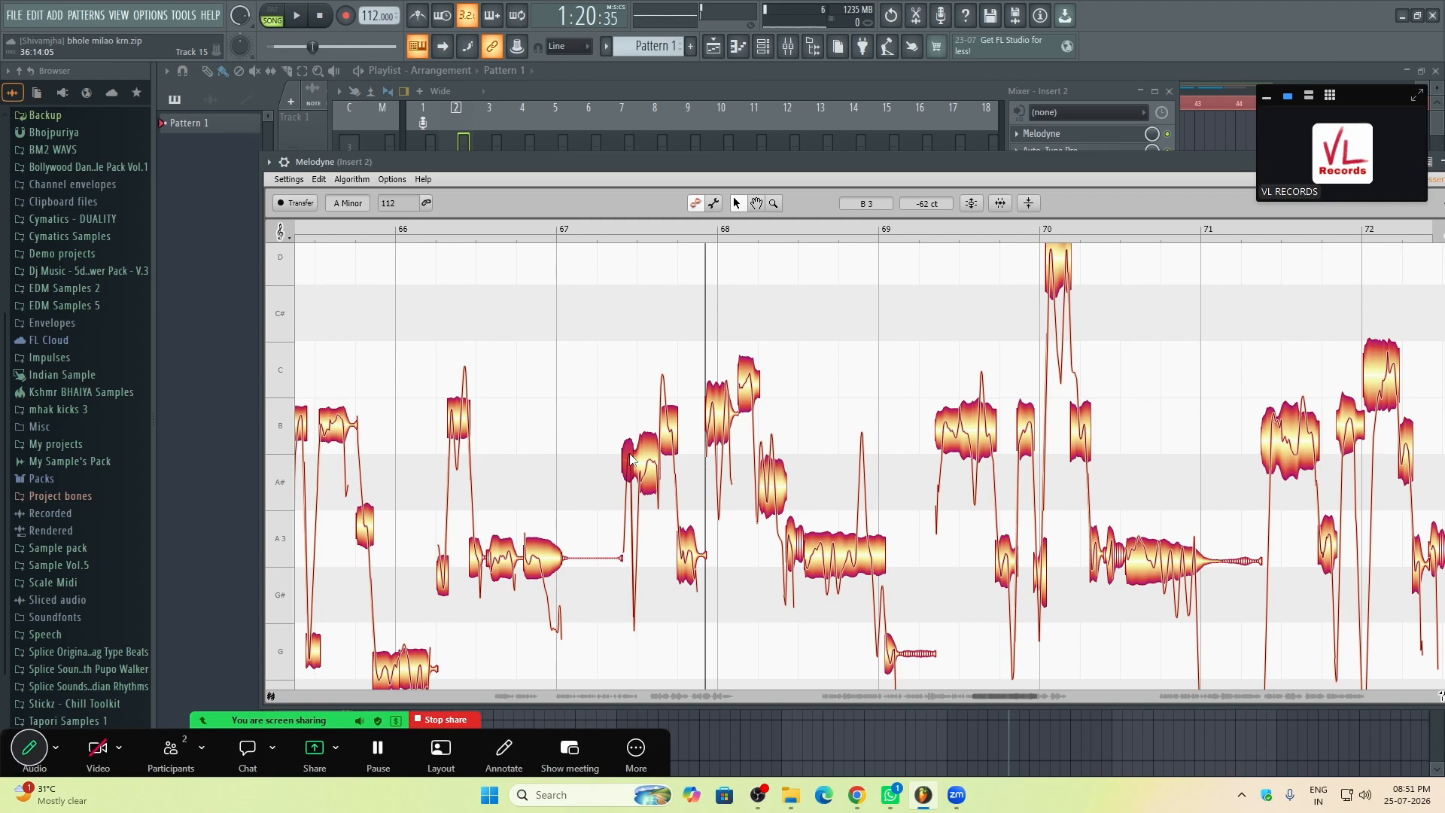
double_click(548, 404)
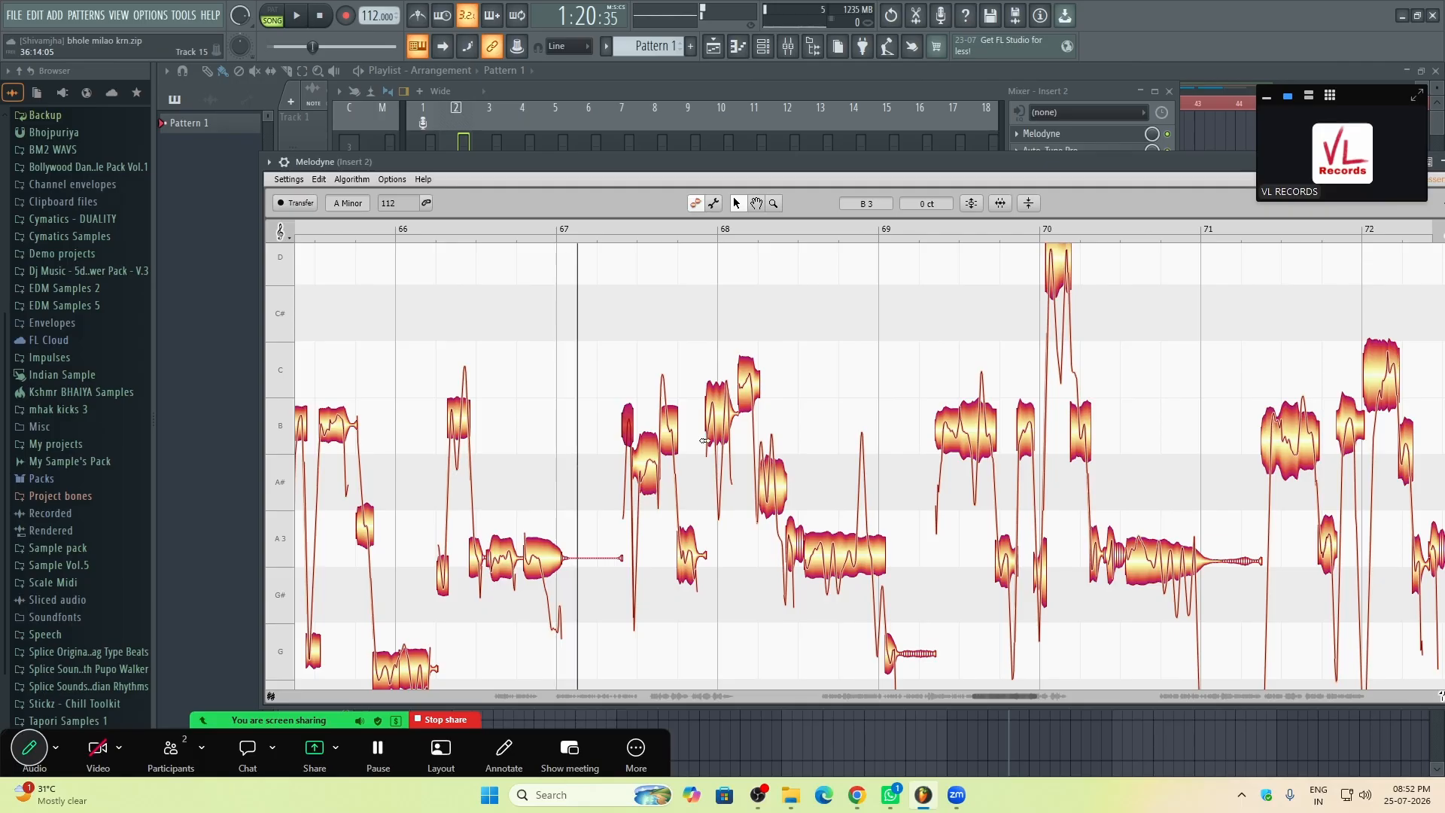
left_click(644, 456)
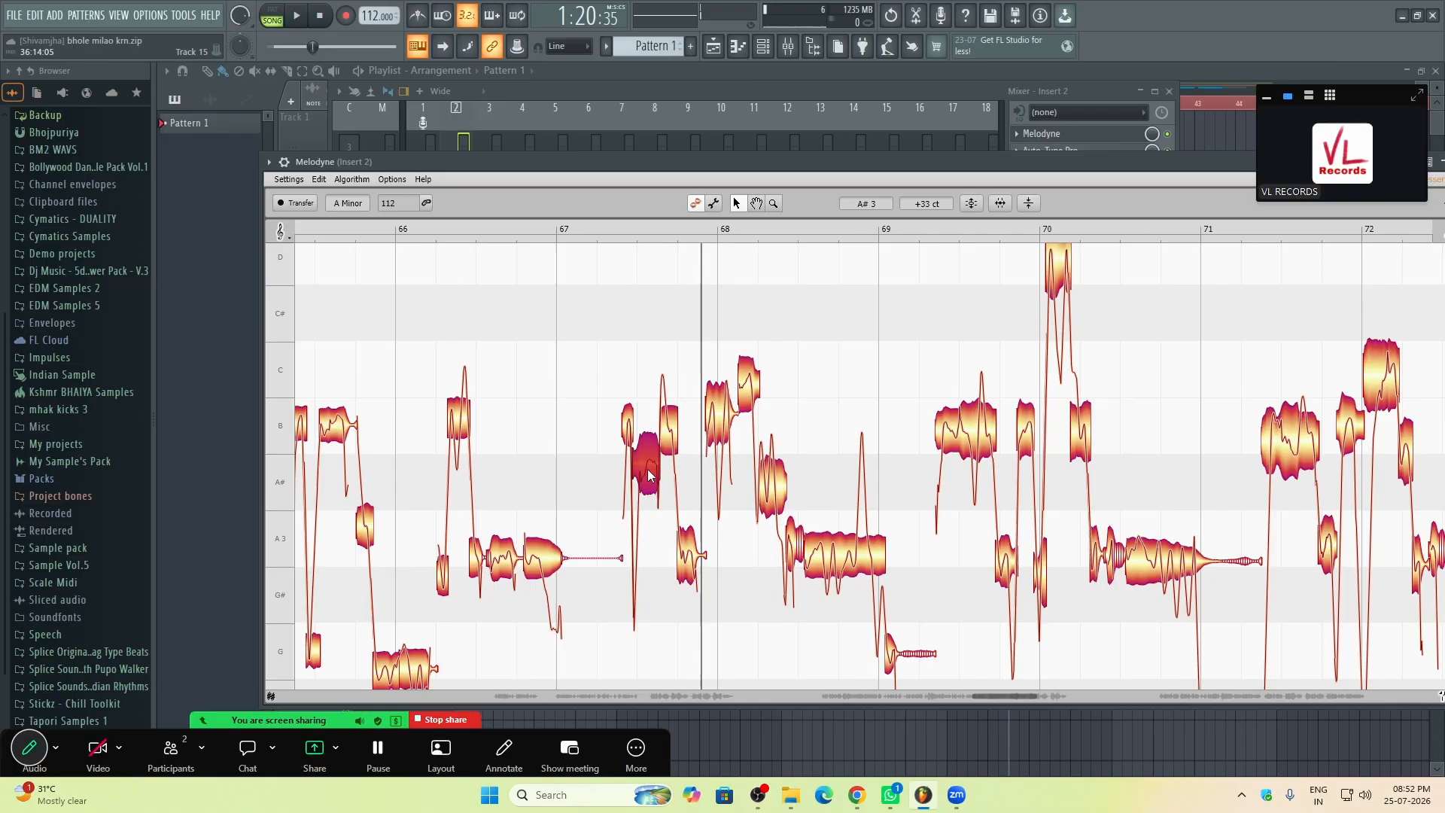
left_click_drag(648, 474, 646, 437)
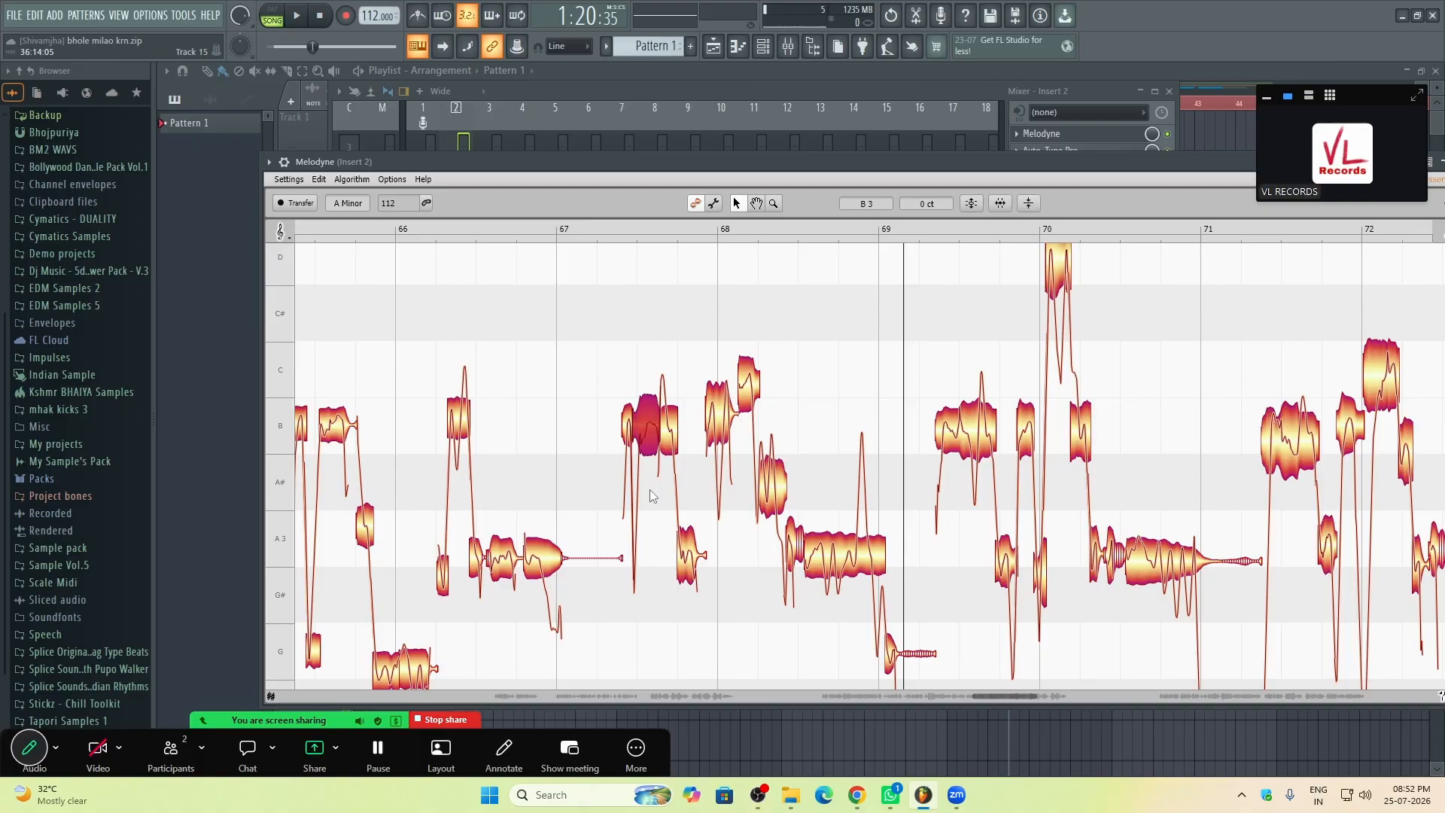
Step: Audition the phrase from bar 67 to bar 69 and examine its notes and pitch curve
left_click(539, 432)
scroll(539, 432, "down", 4)
key("space")
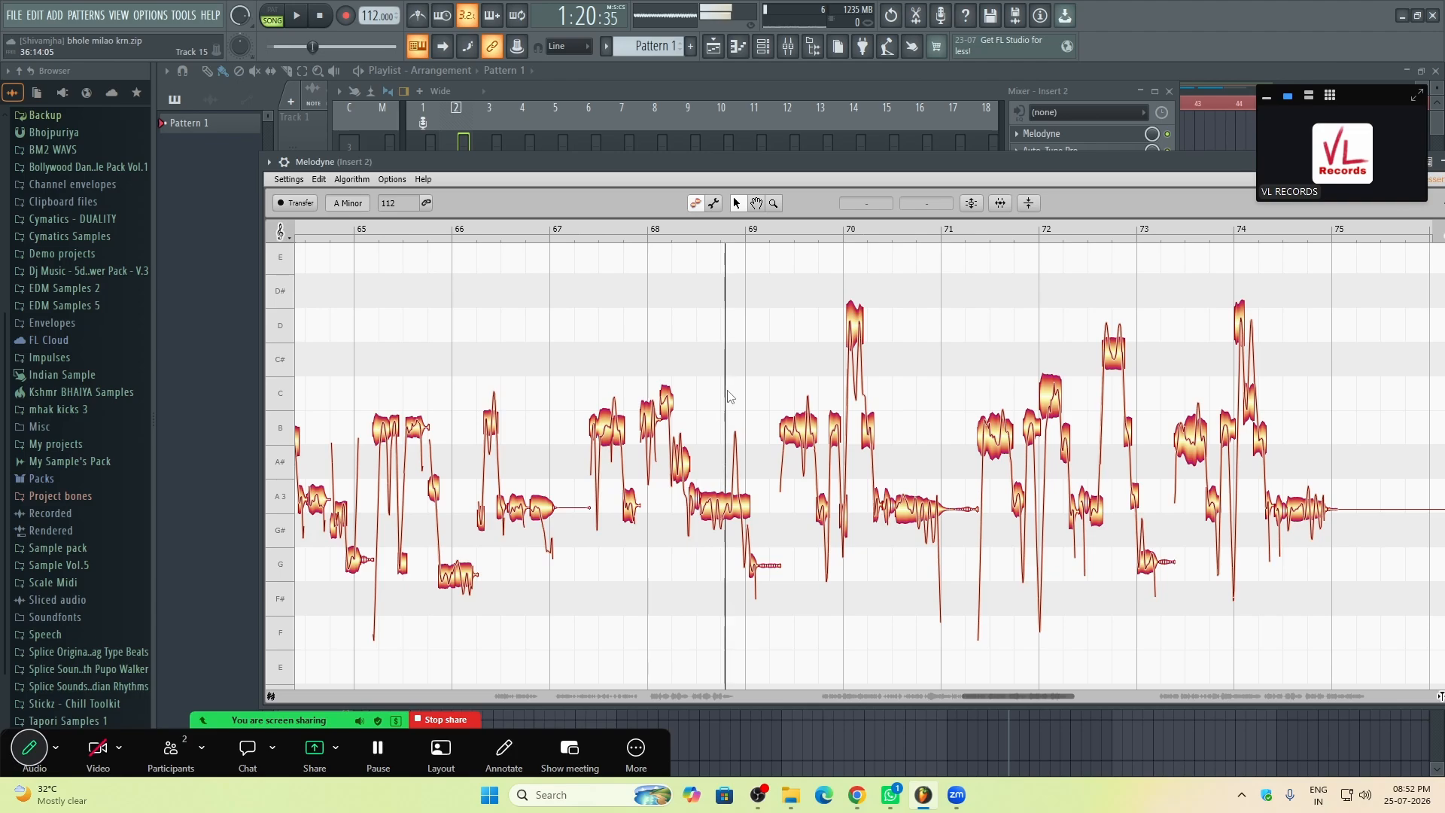
scroll(728, 399, "up", 2)
scroll(730, 402, "down", 5)
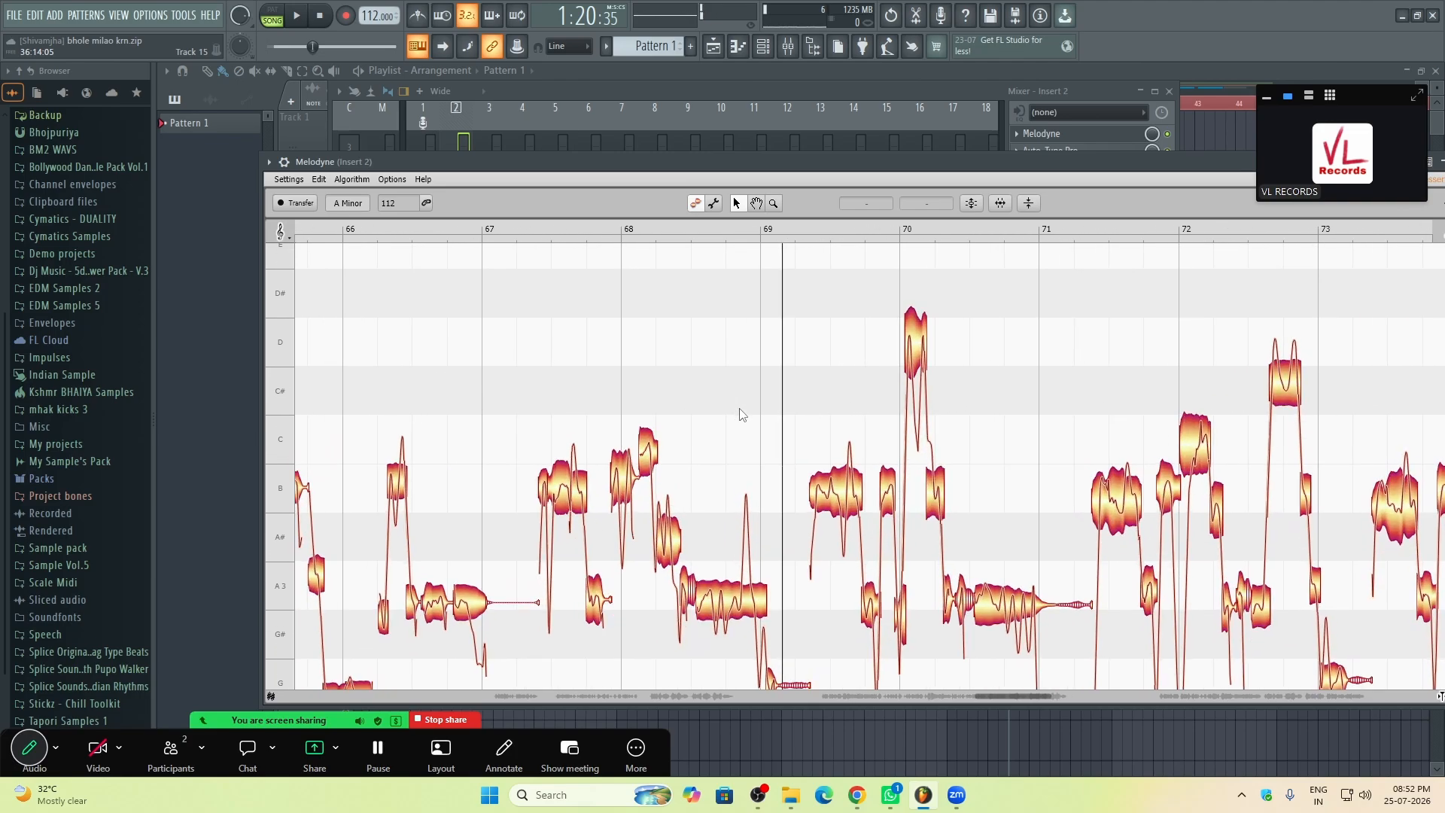
scroll(741, 414, "up", 3)
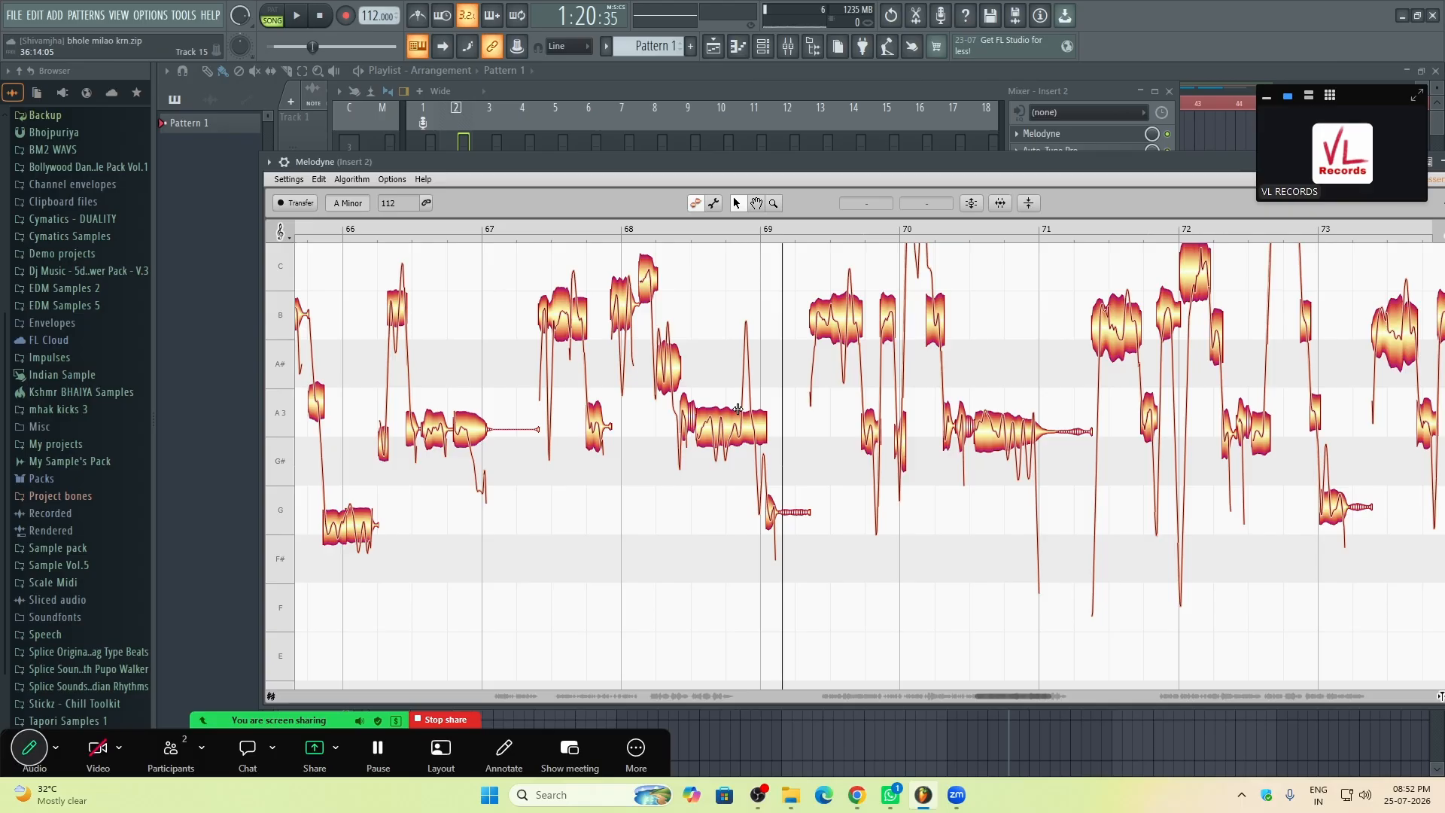
Step: Separate the long A 3 note just before bar 69 on both sides of its upward pitch peak
left_click(738, 408)
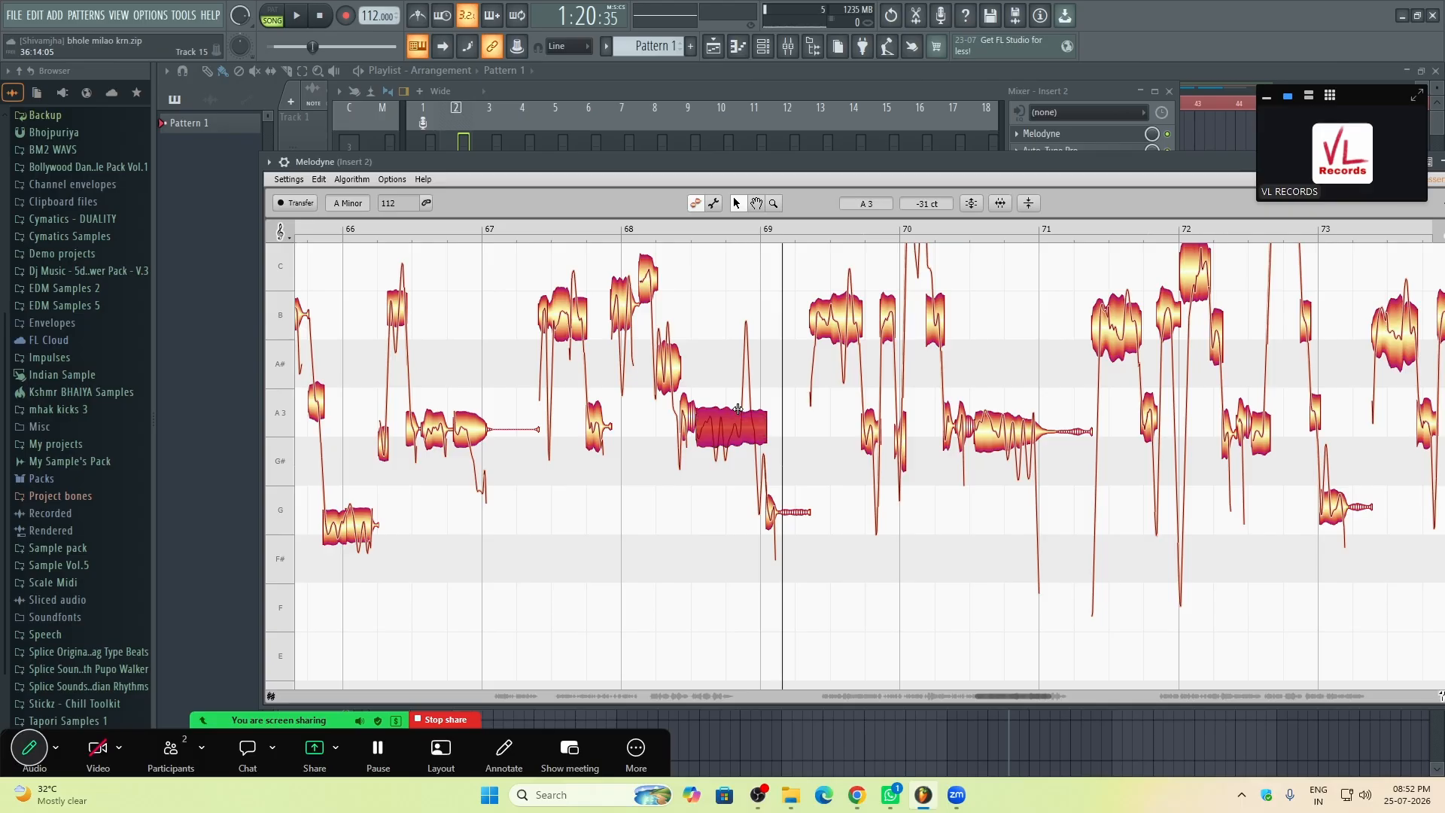
left_click(320, 180)
key("Escape")
scroll(755, 343, "up", 3)
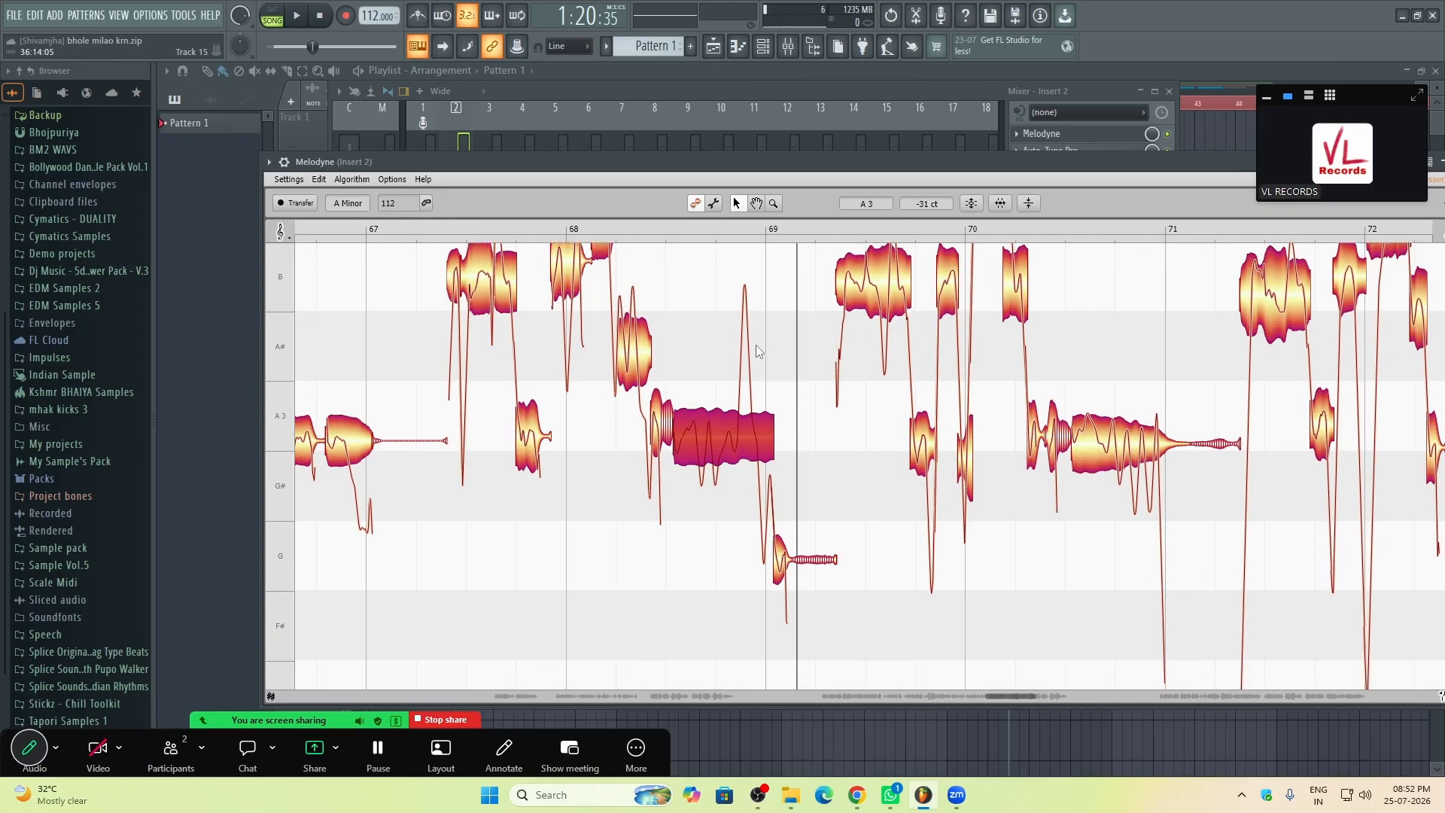
scroll(756, 344, "up", 4)
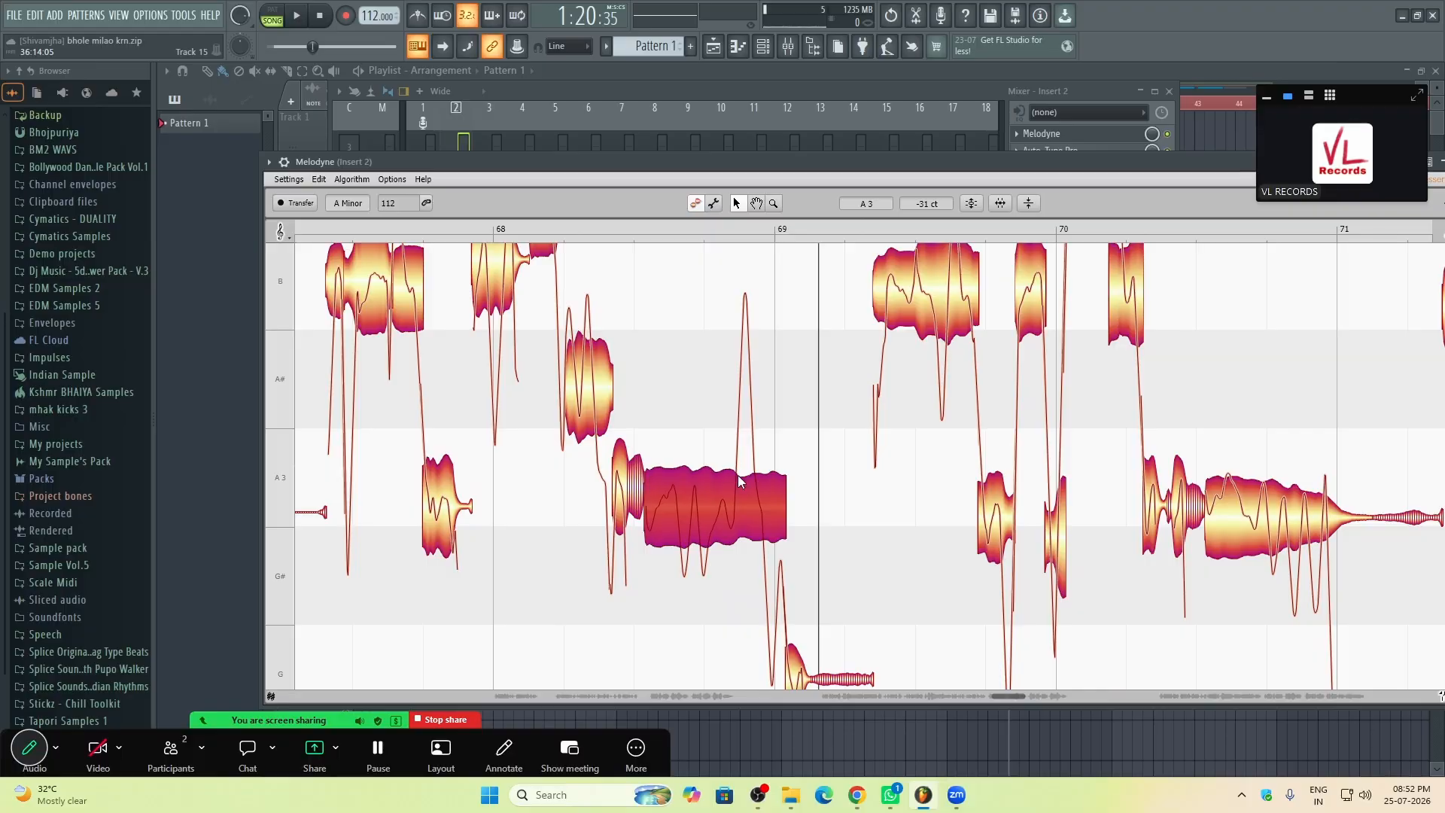
scroll(739, 482, "down", 4)
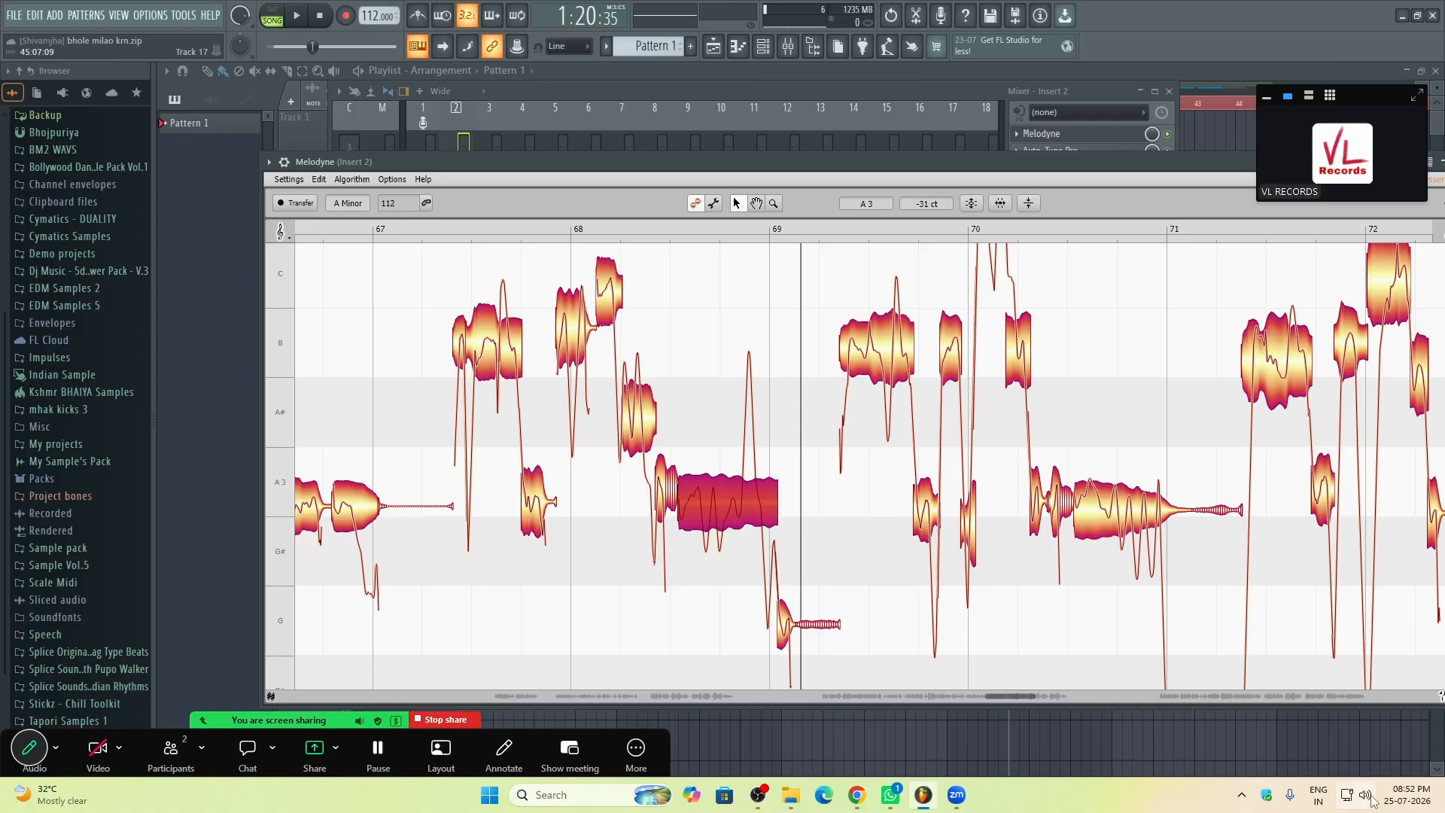
left_click(756, 383)
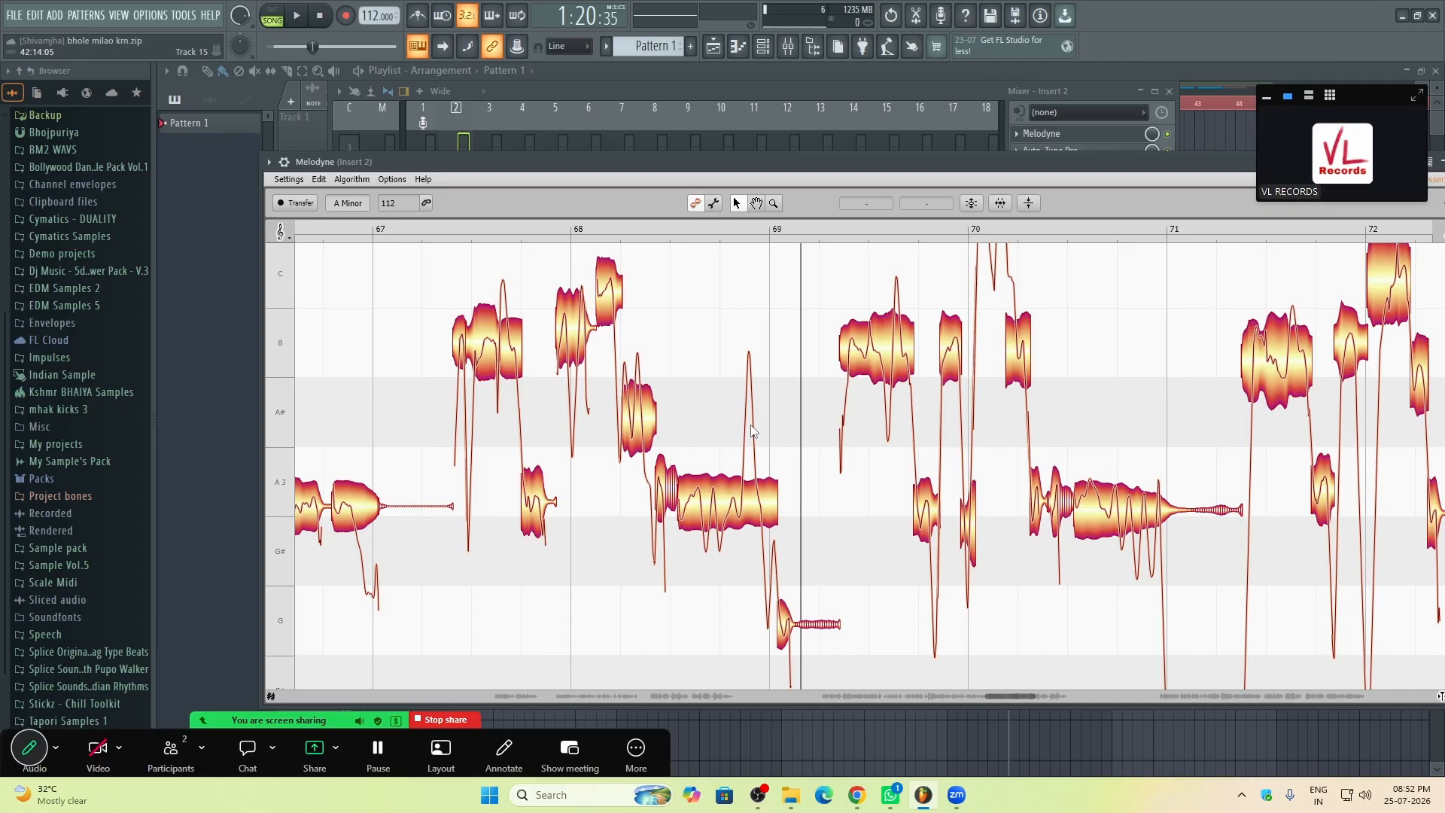
double_click(743, 478)
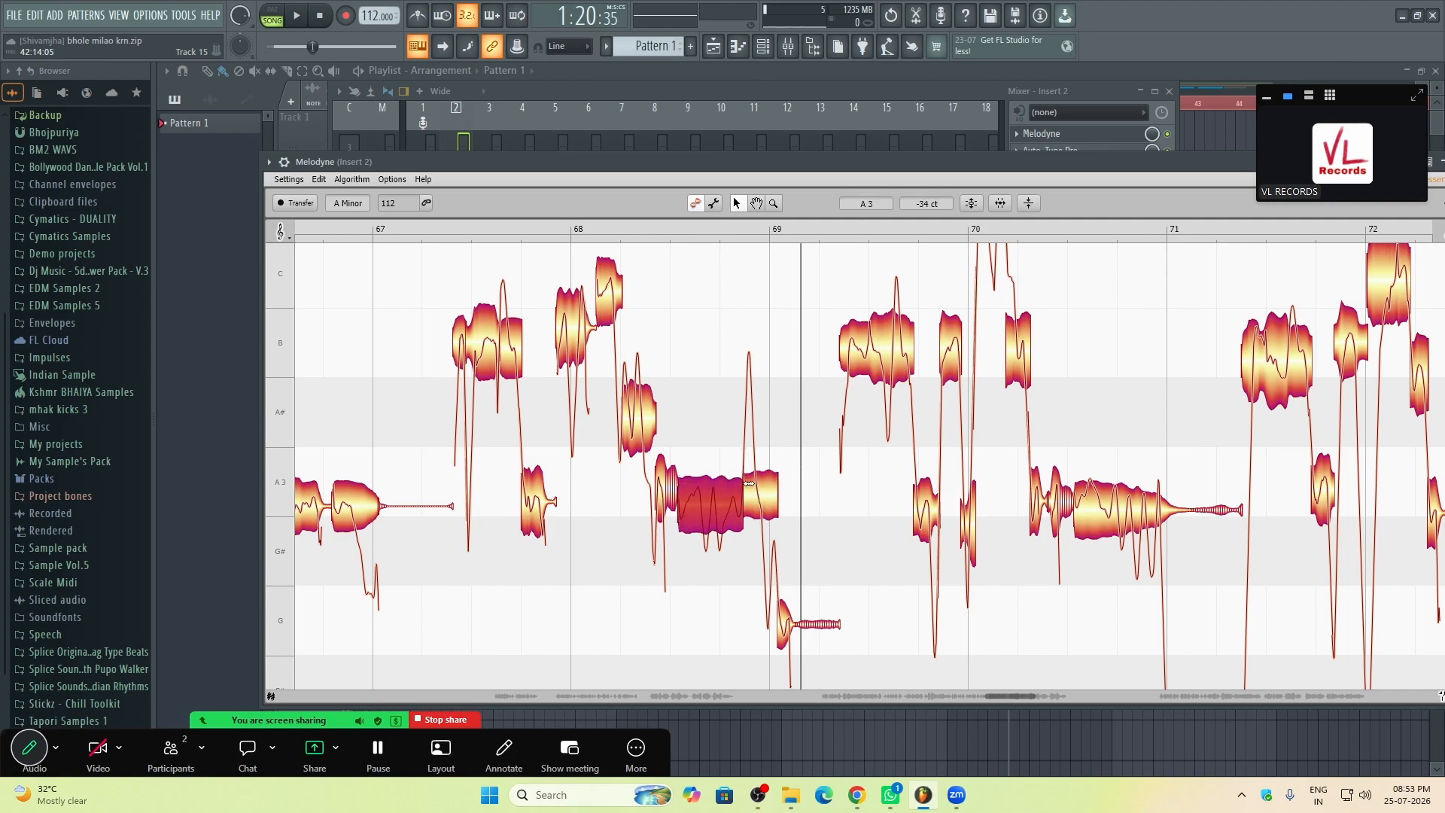
double_click(755, 469)
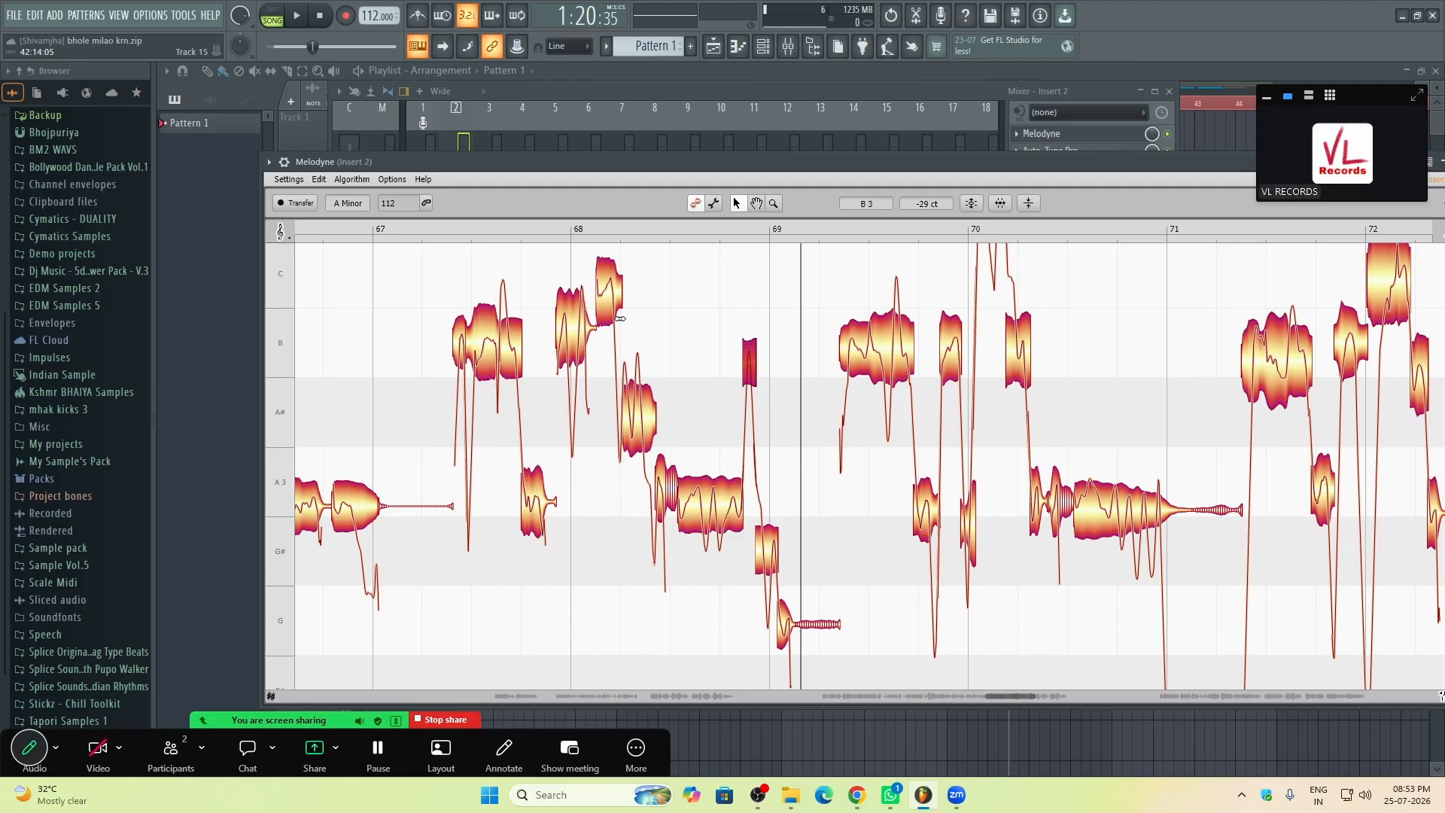
Step: Audition the vocal between bars 67 and 71 and examine the newly separated notes around bar 69
key("space")
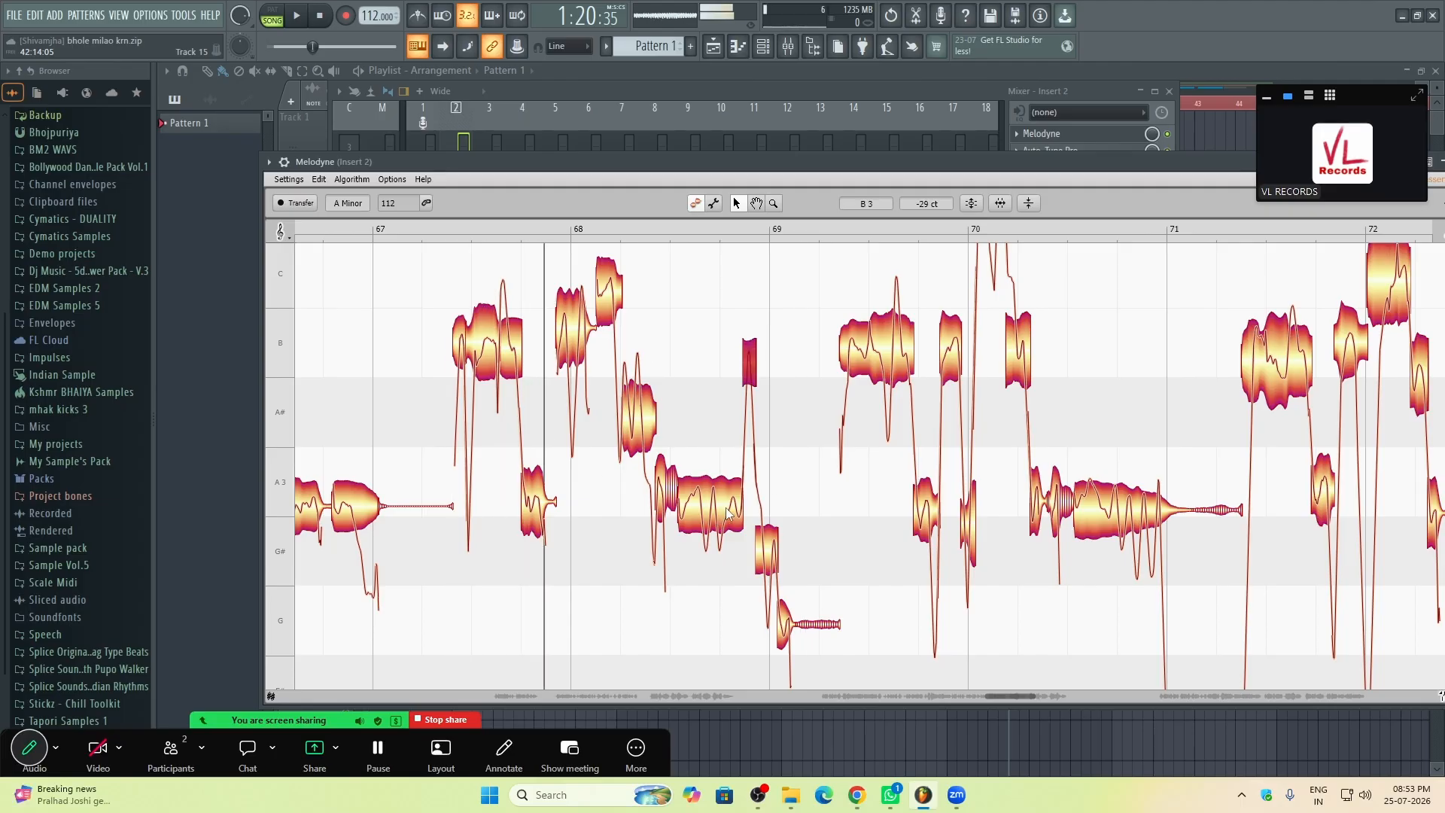
scroll(719, 496, "up", 2)
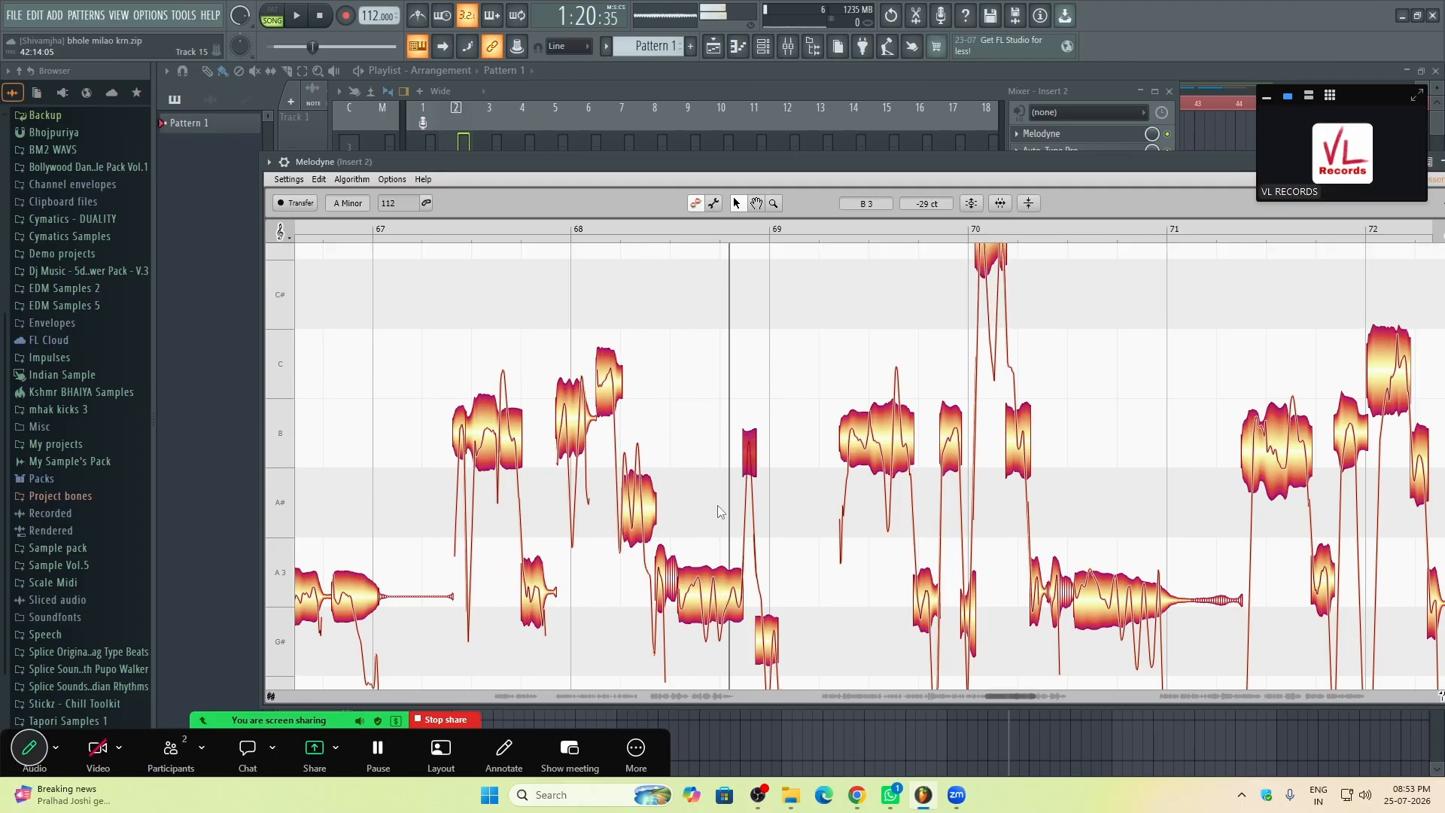
scroll(719, 510, "down", 1)
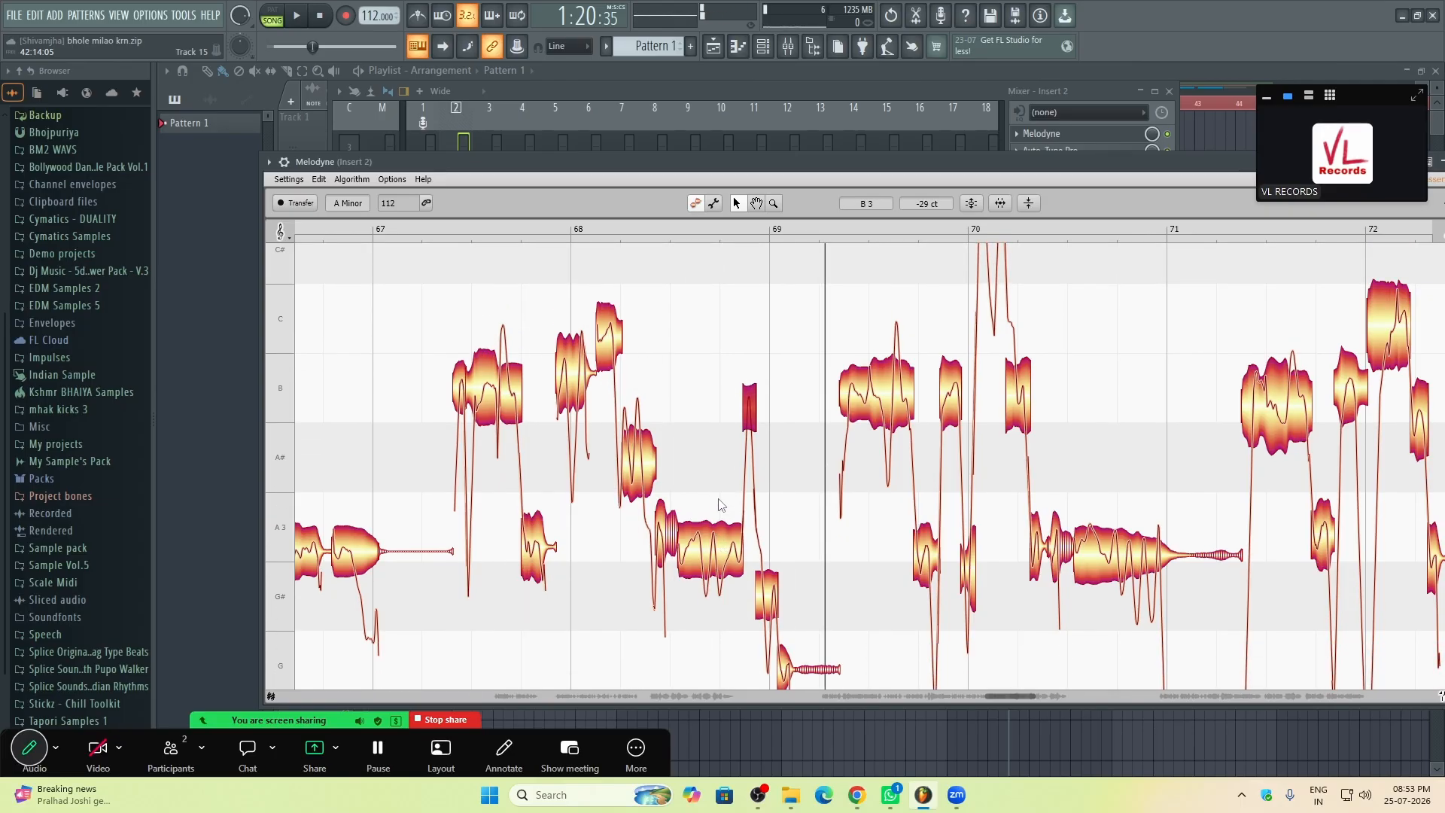
double_click(673, 395)
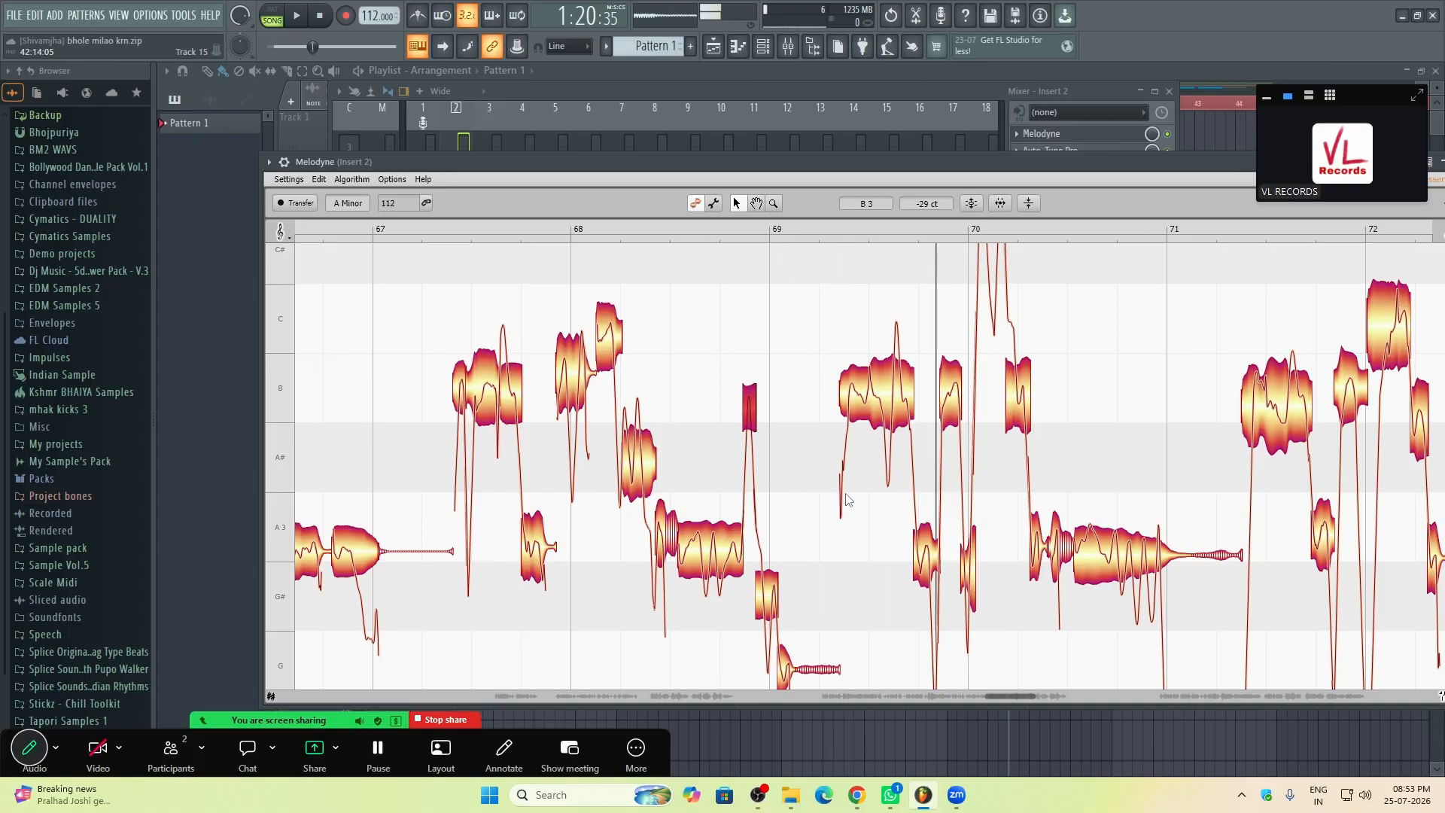
double_click(785, 385)
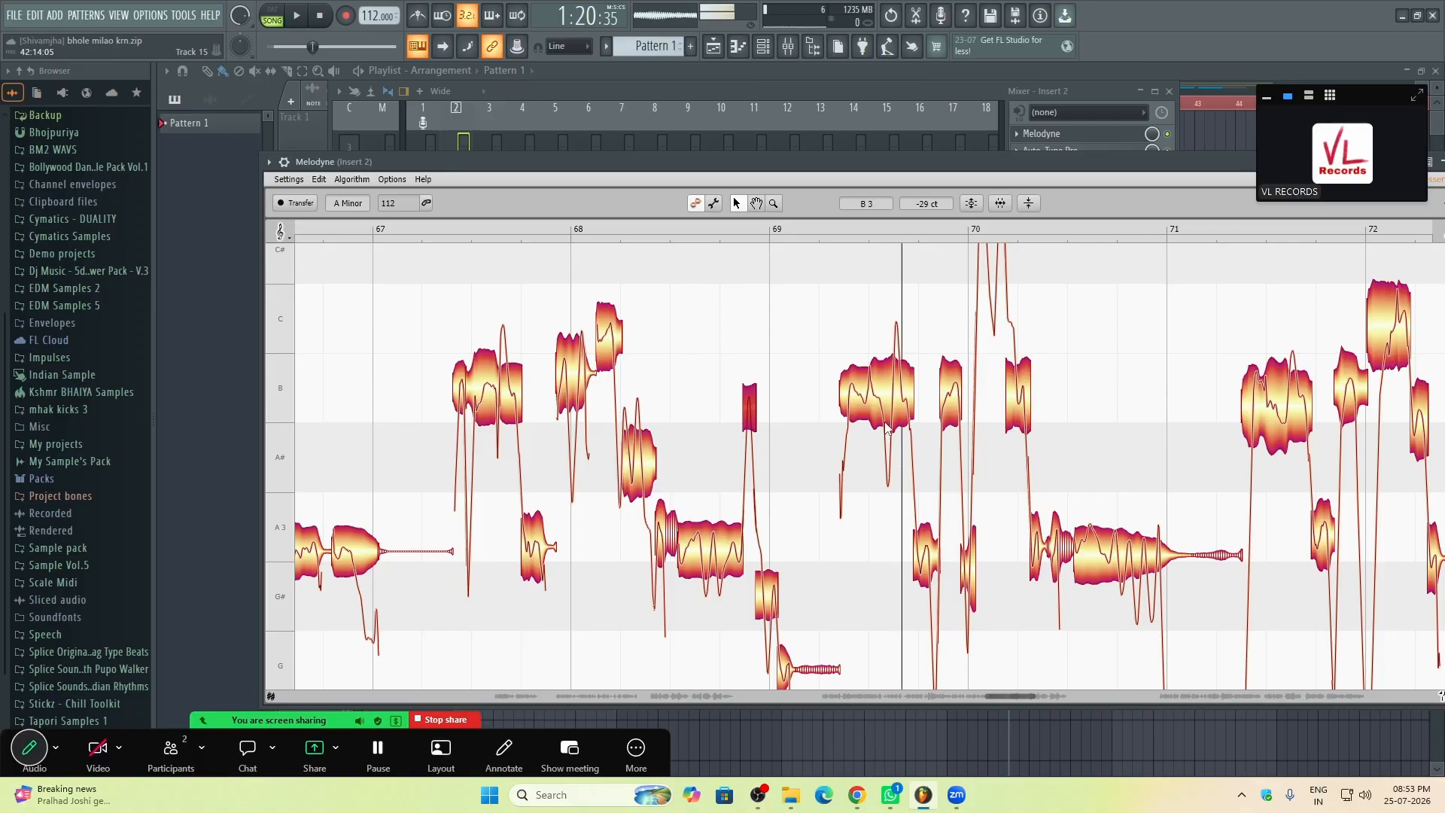
scroll(898, 429, "up", 1)
scroll(978, 444, "up", 4)
scroll(1070, 467, "down", 7)
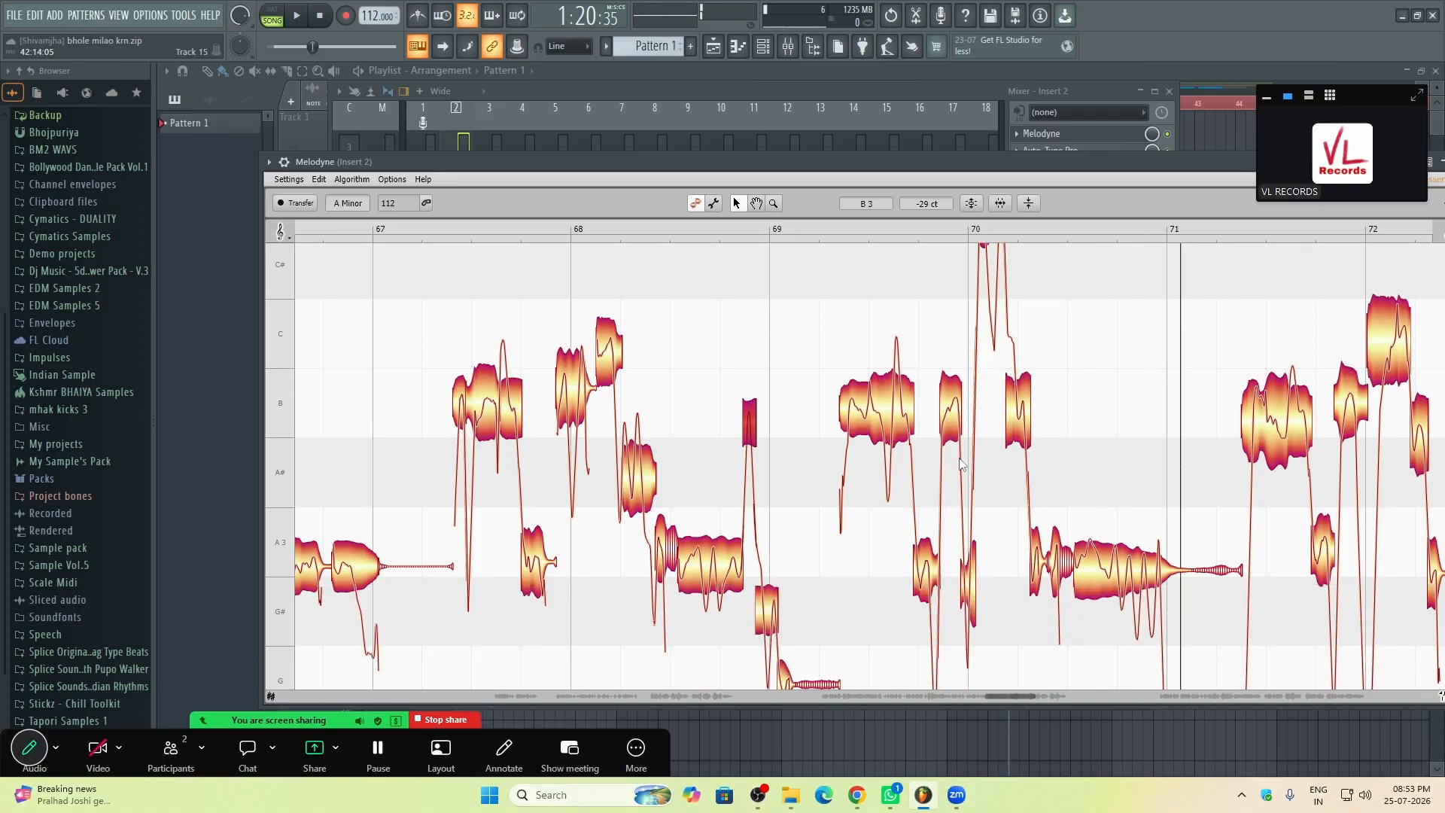
scroll(815, 371, "down", 3)
double_click(681, 325)
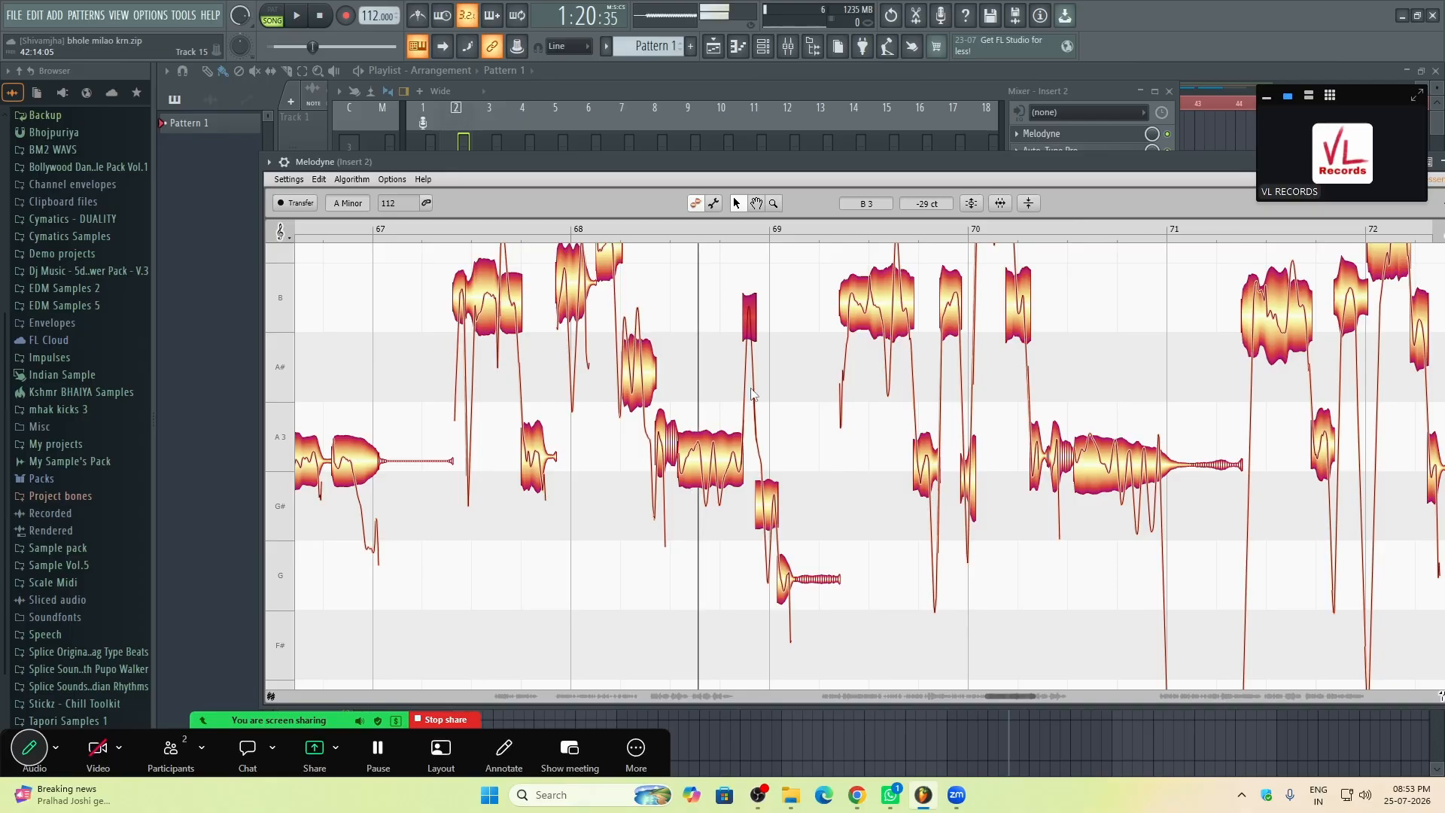
scroll(855, 499, "down", 3)
scroll(855, 499, "up", 3)
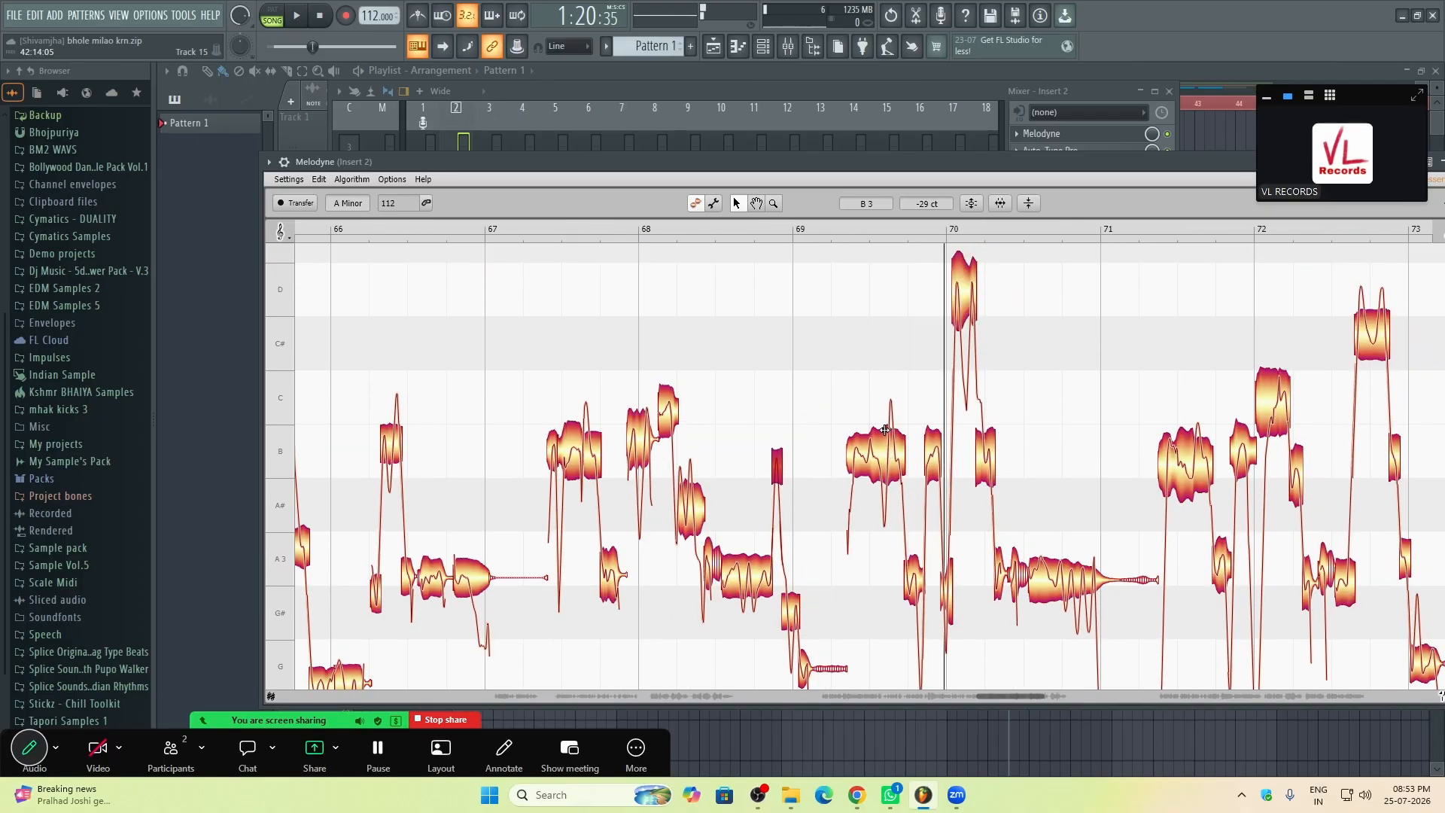
Step: Separate the upward pitch peak near the end of the long B 3 note between bars 69 and 70 into its own note
double_click(819, 419)
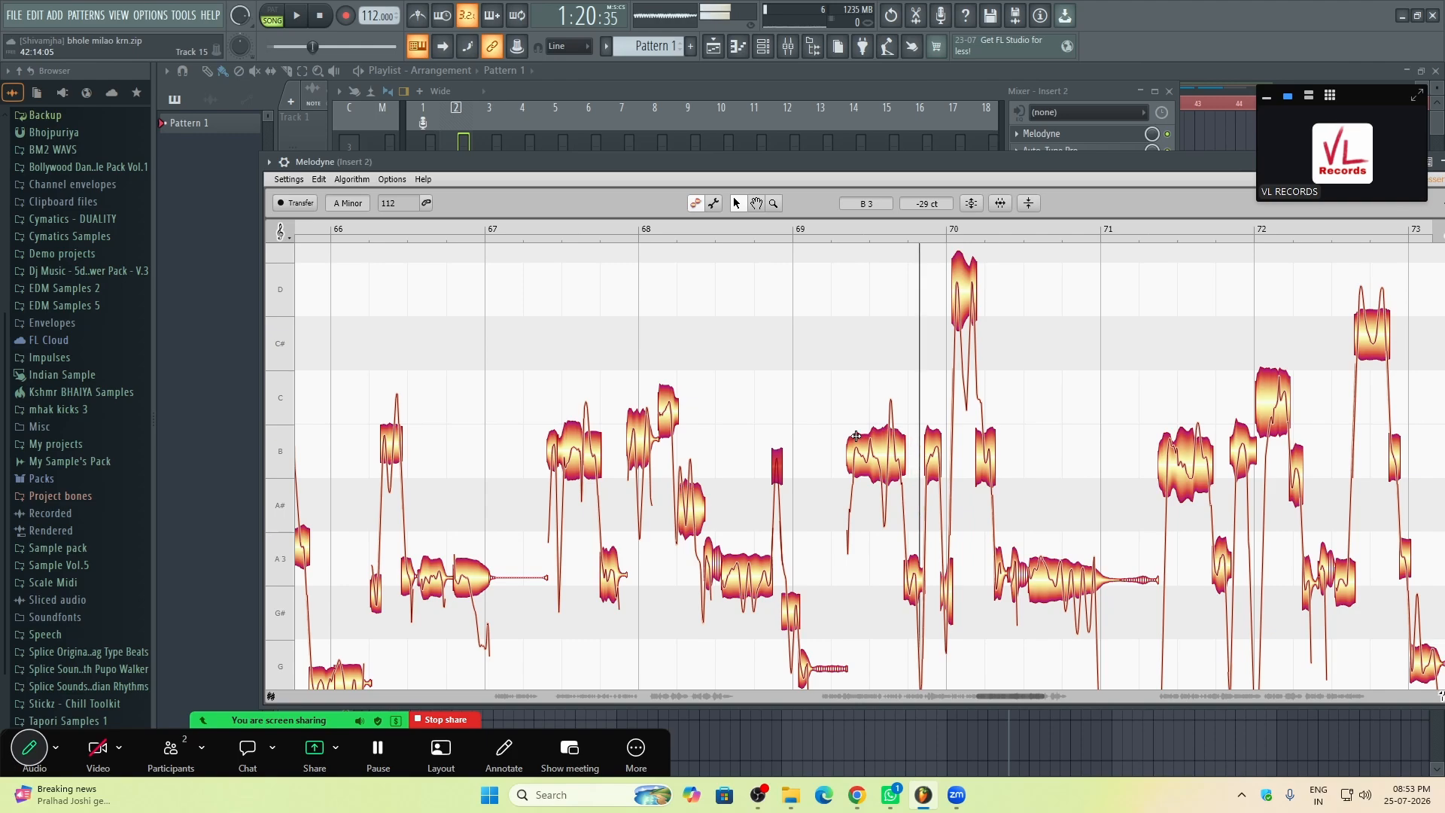
left_click(888, 428)
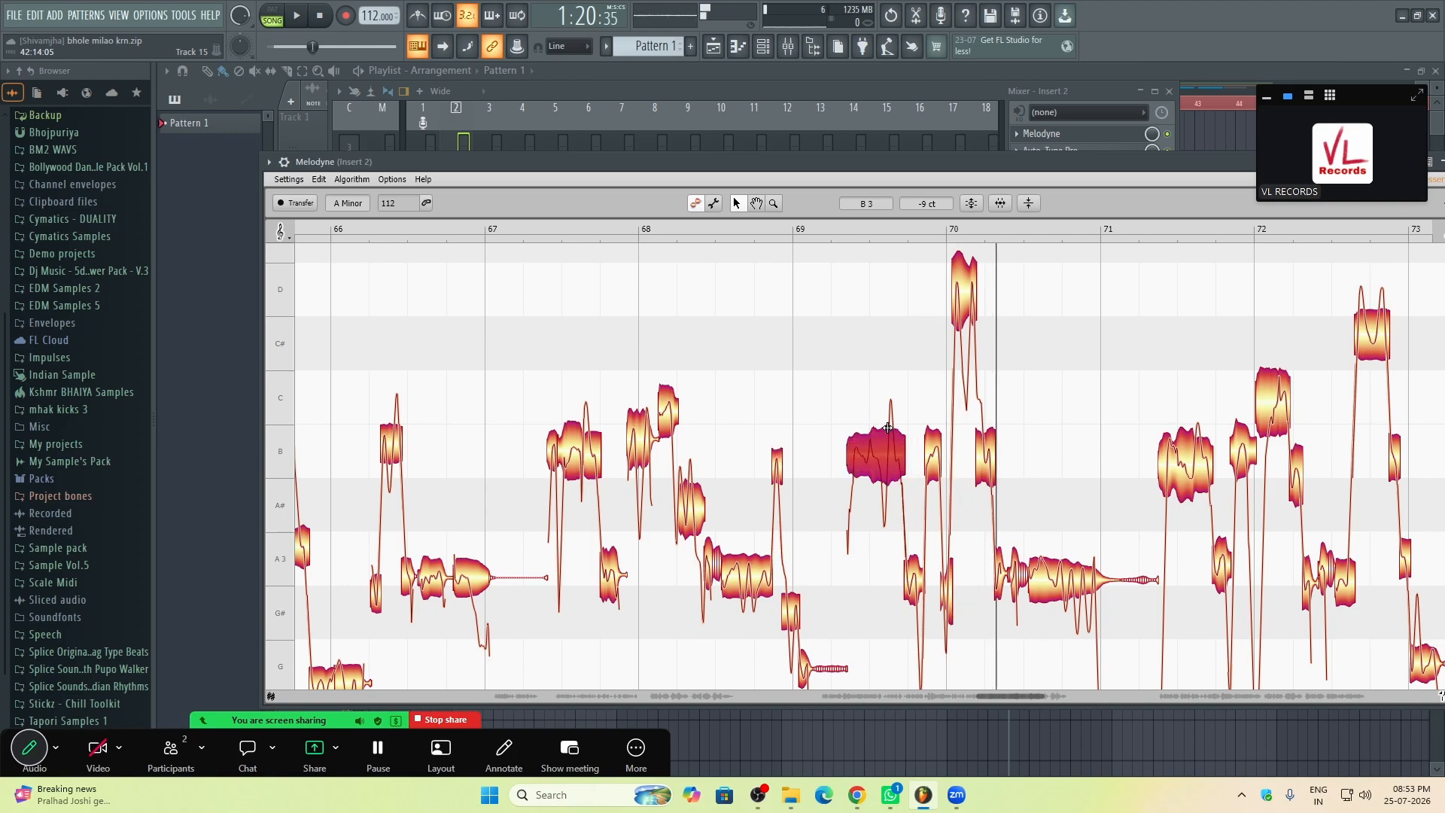
left_click(894, 435)
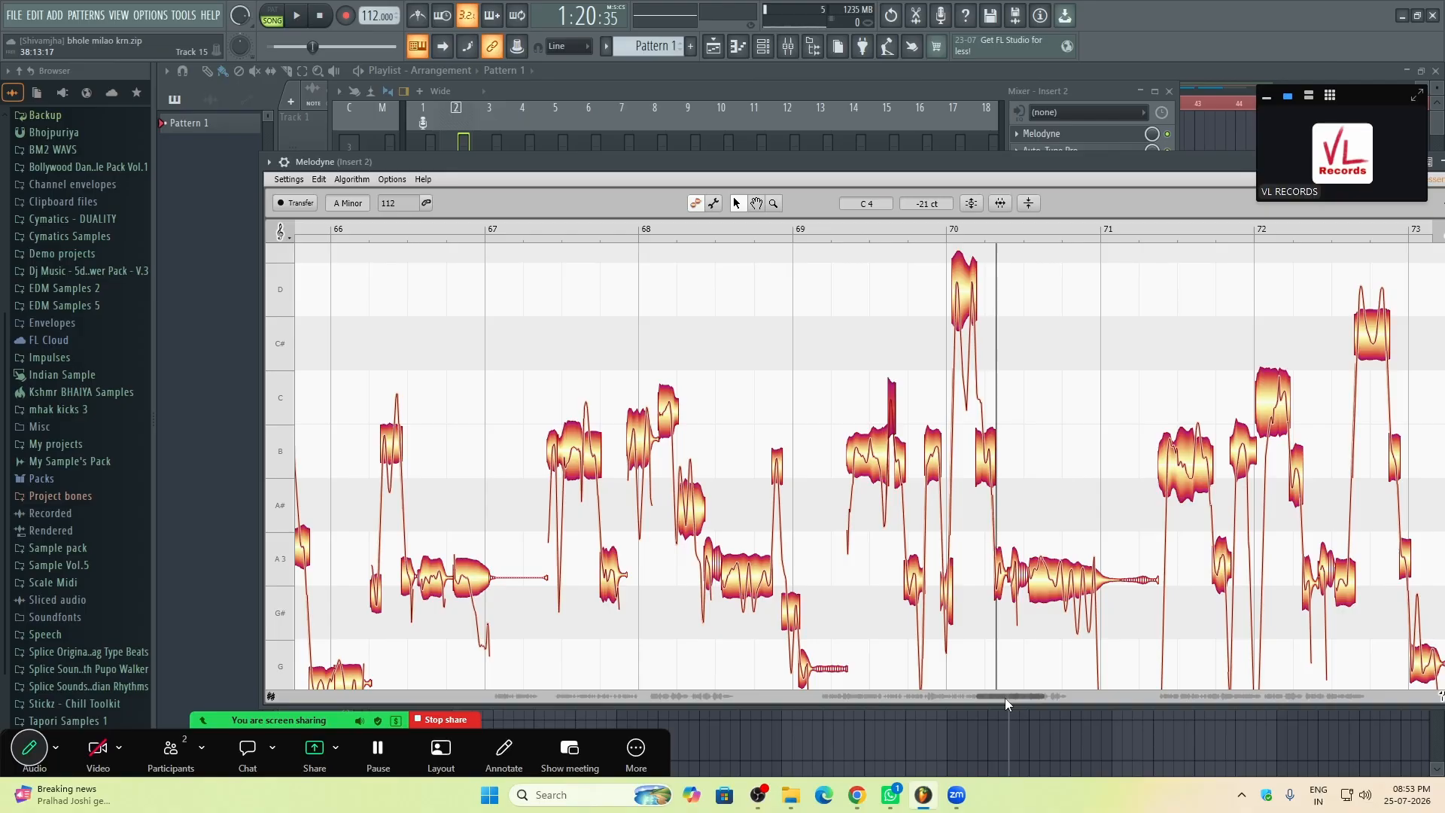
Step: Audition the phrase around bar 69 and separate the downward pitch dip just before the short C 4 note from the B 3 note
left_click_drag(1005, 698, 973, 697)
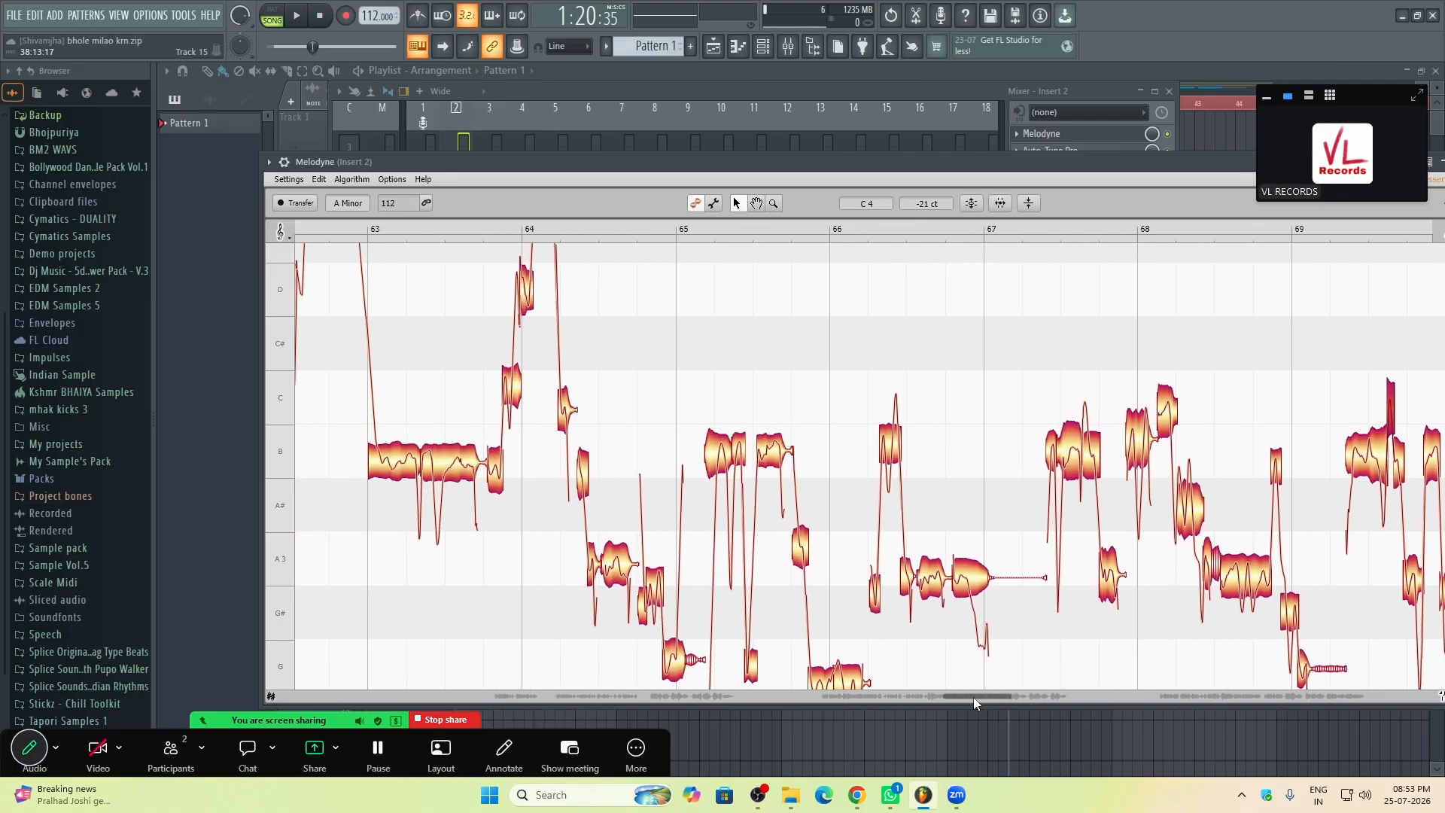
left_click_drag(973, 697, 1013, 702)
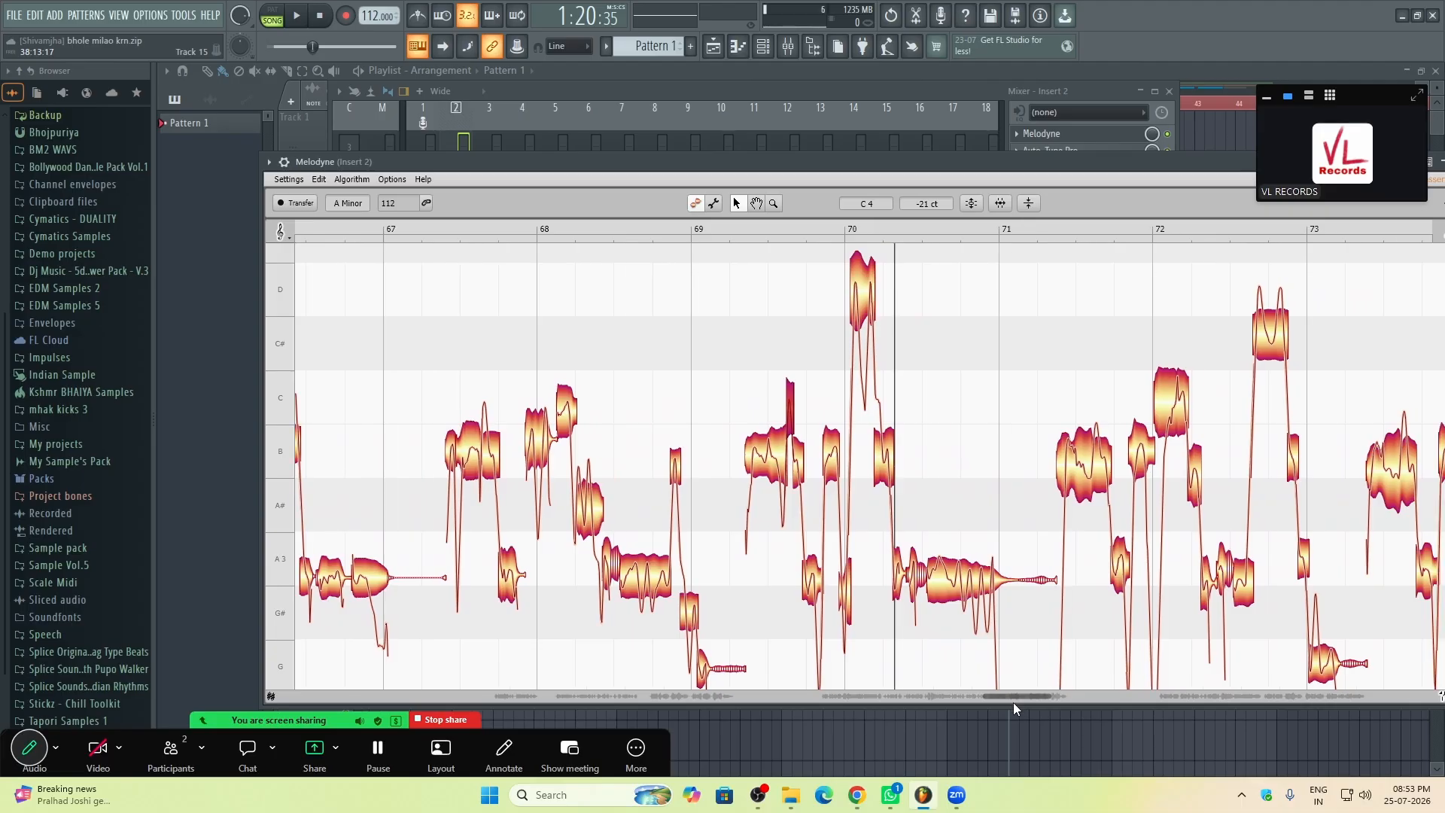
double_click(698, 348)
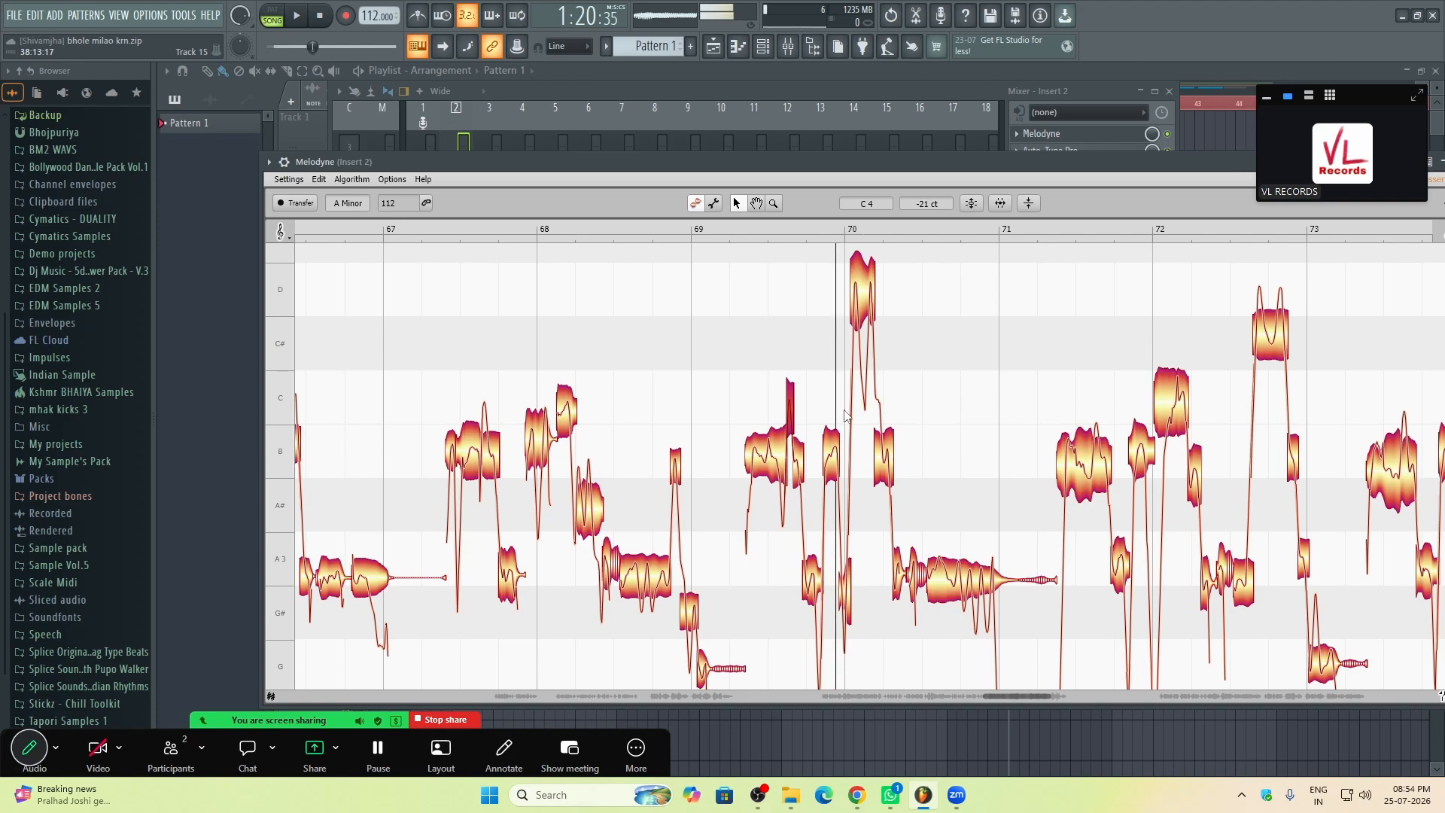
scroll(941, 341, "down", 2)
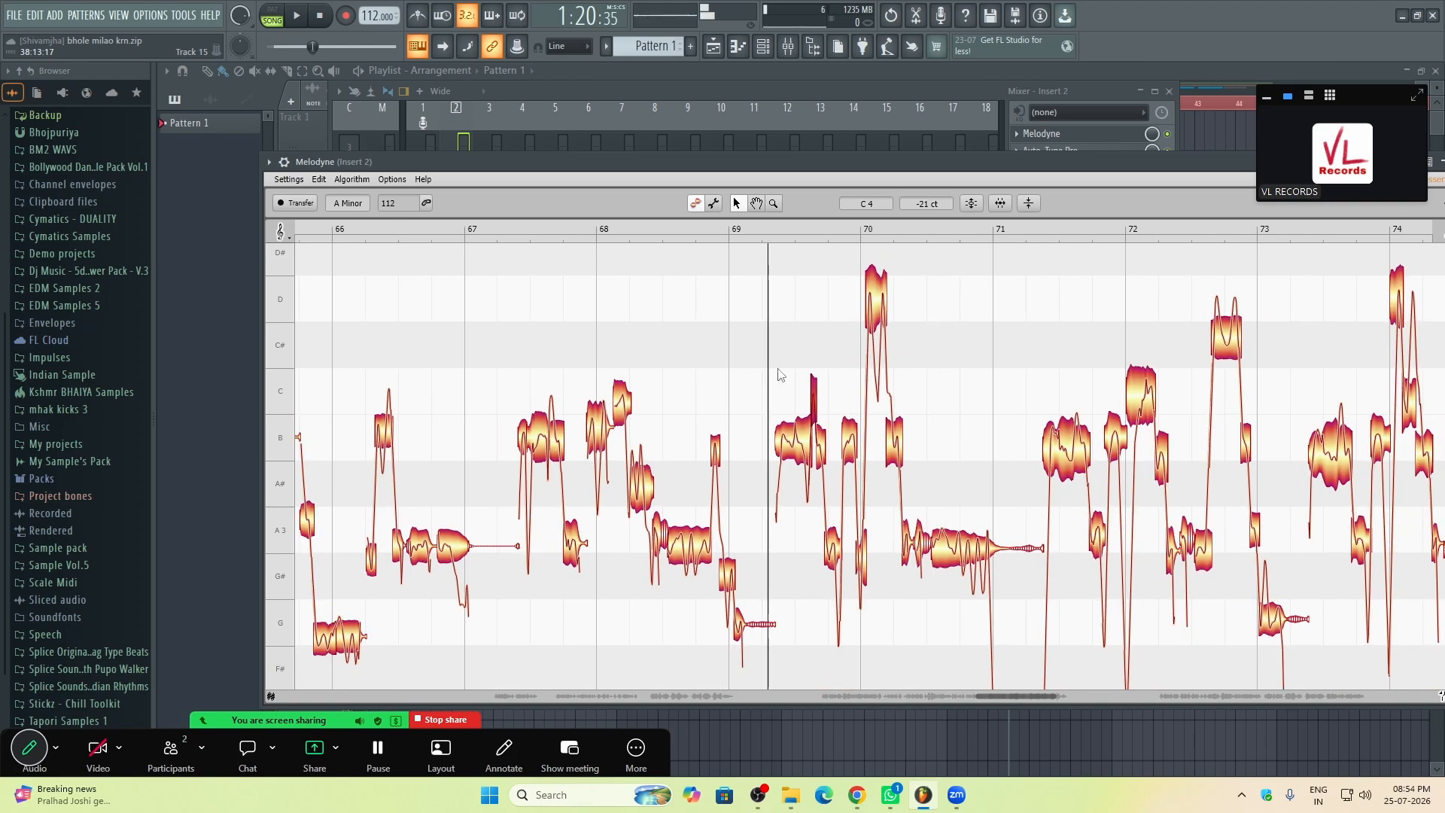
scroll(781, 372, "up", 1)
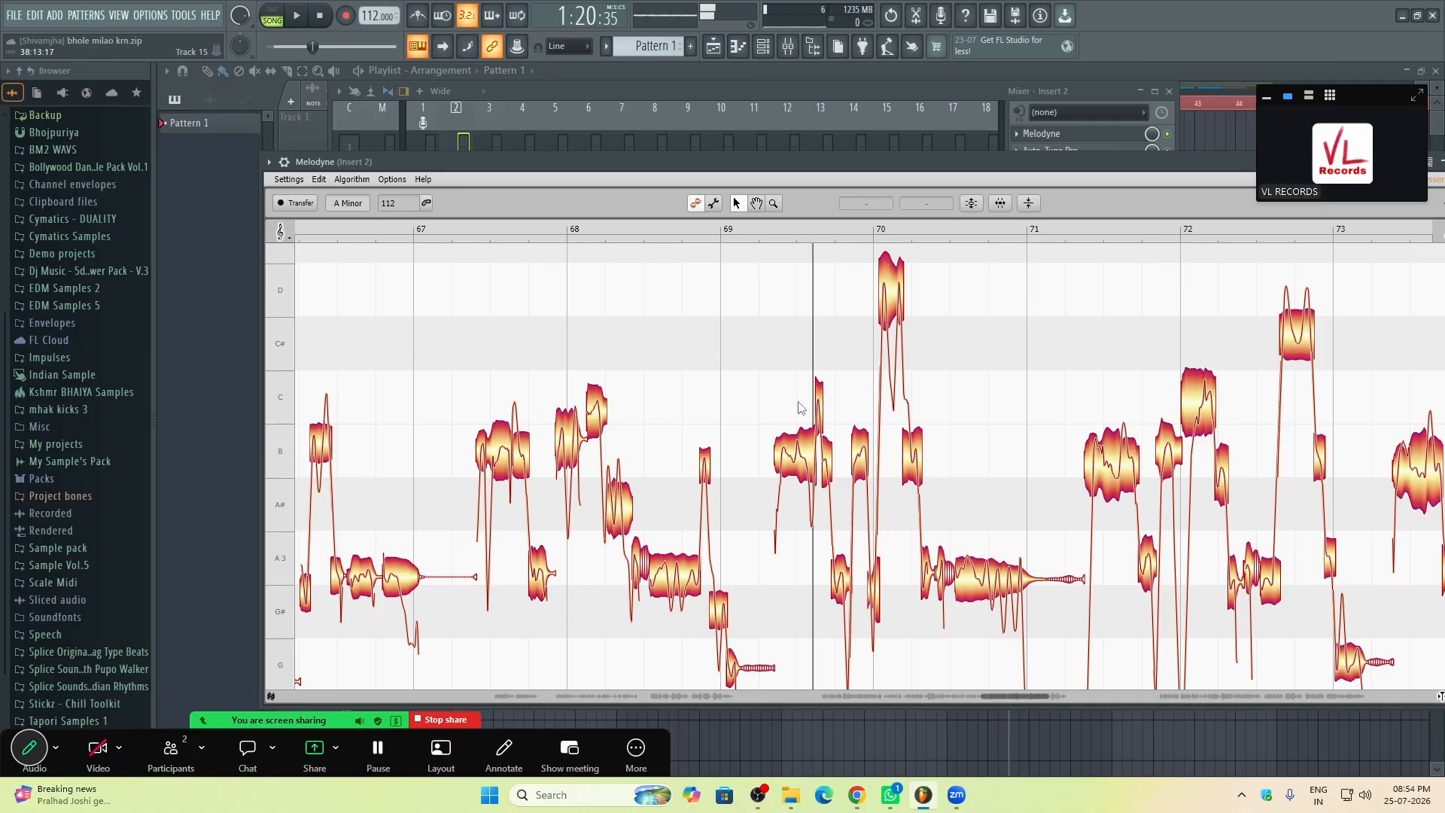
scroll(798, 380, "up", 1)
scroll(798, 380, "up", 1)
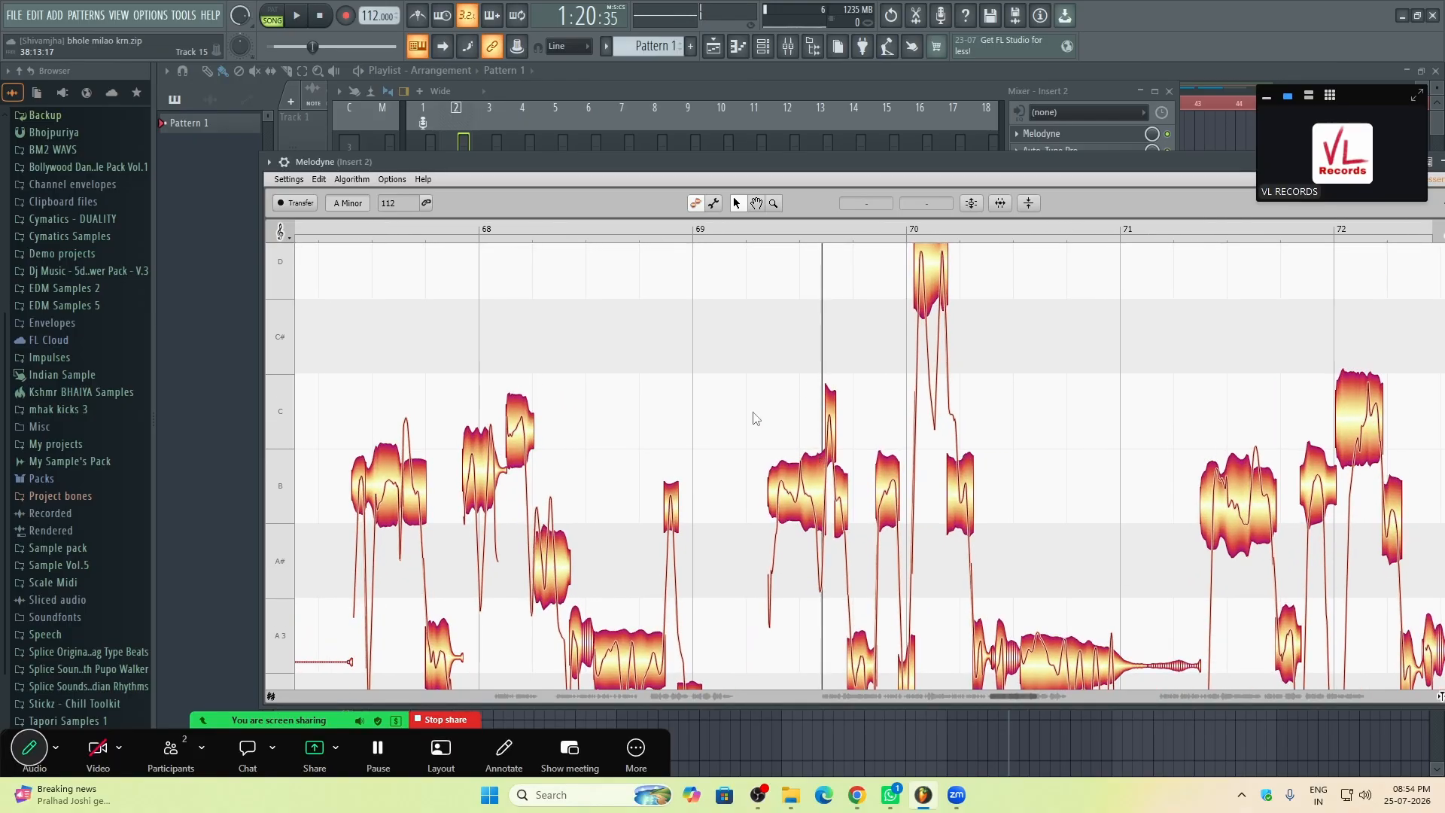
scroll(788, 373, "up", 2)
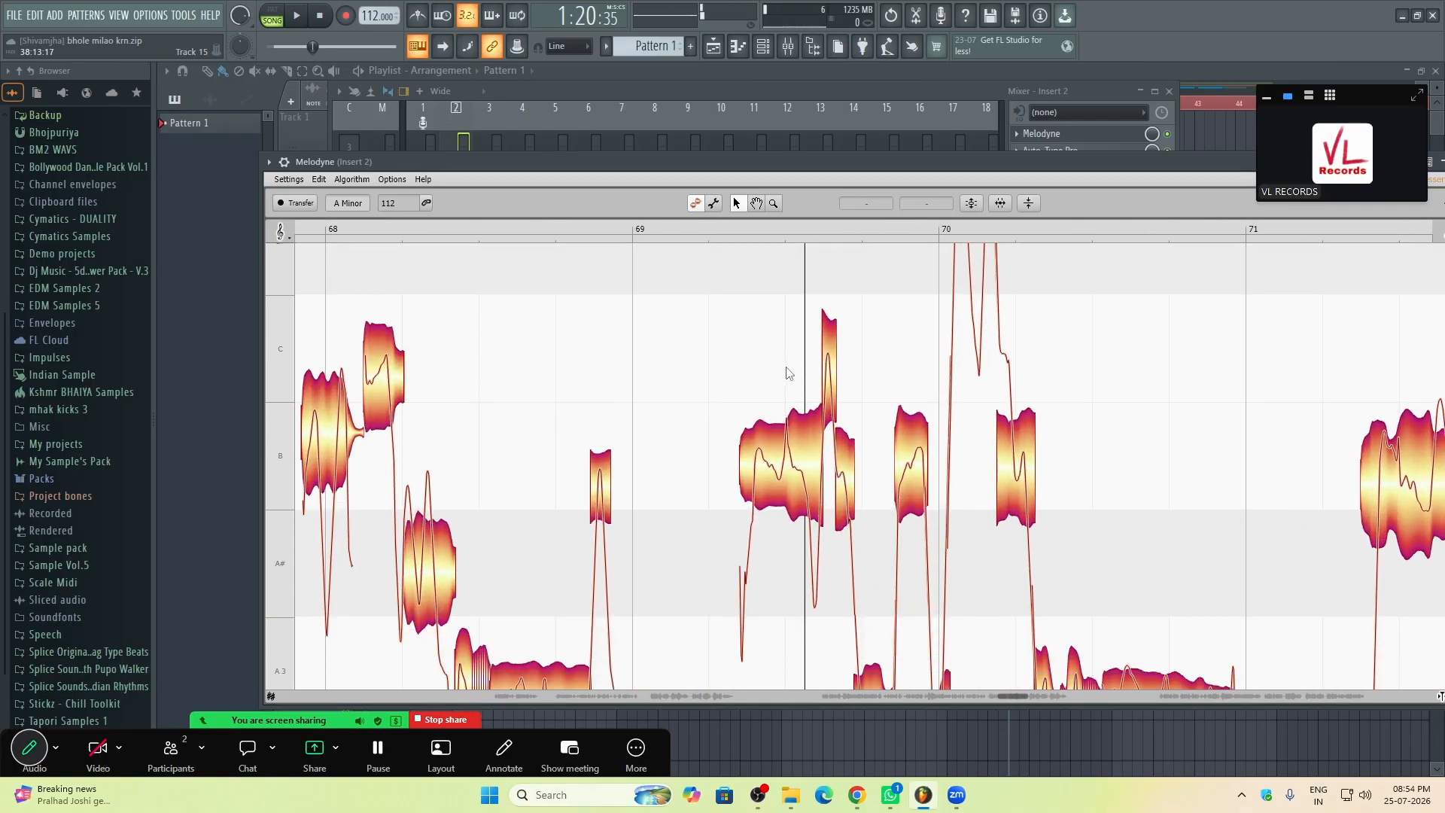
double_click(806, 410)
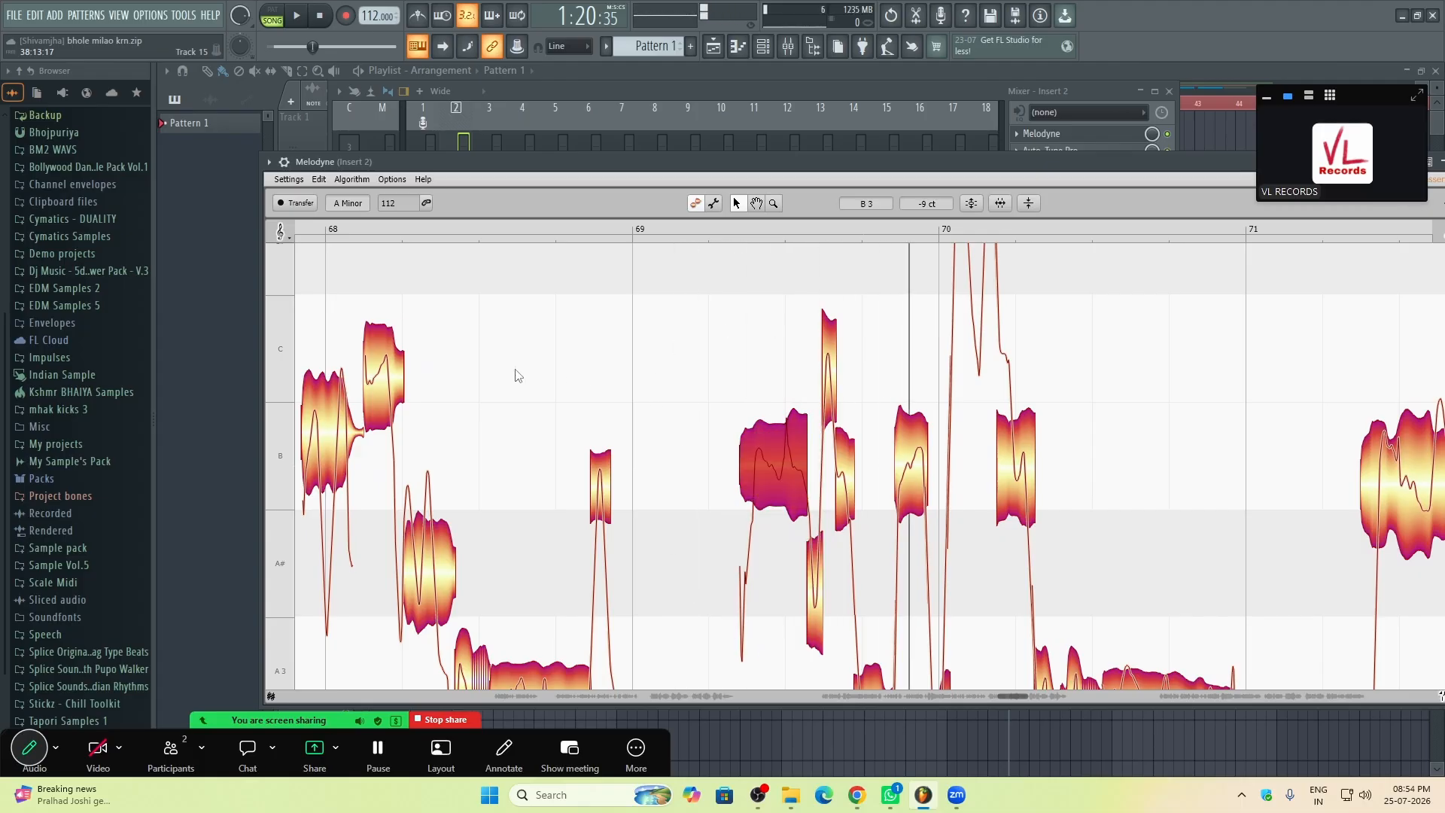
scroll(751, 461, "down", 2)
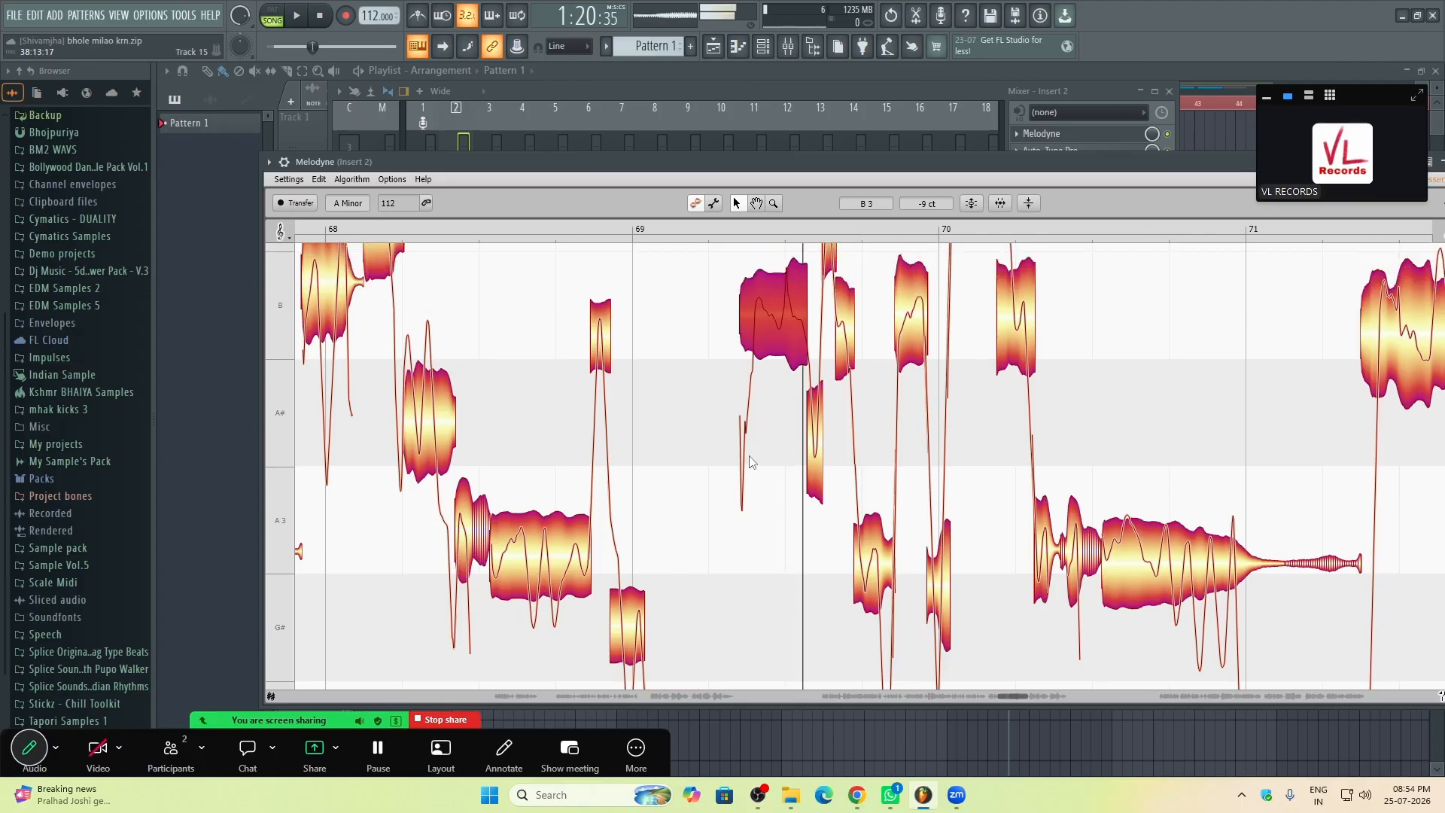
Step: Separate the rising onset of the B 3 note between bars 69 and 70 into its own A# 3 note
scroll(751, 461, "up", 1)
scroll(753, 322, "down", 3)
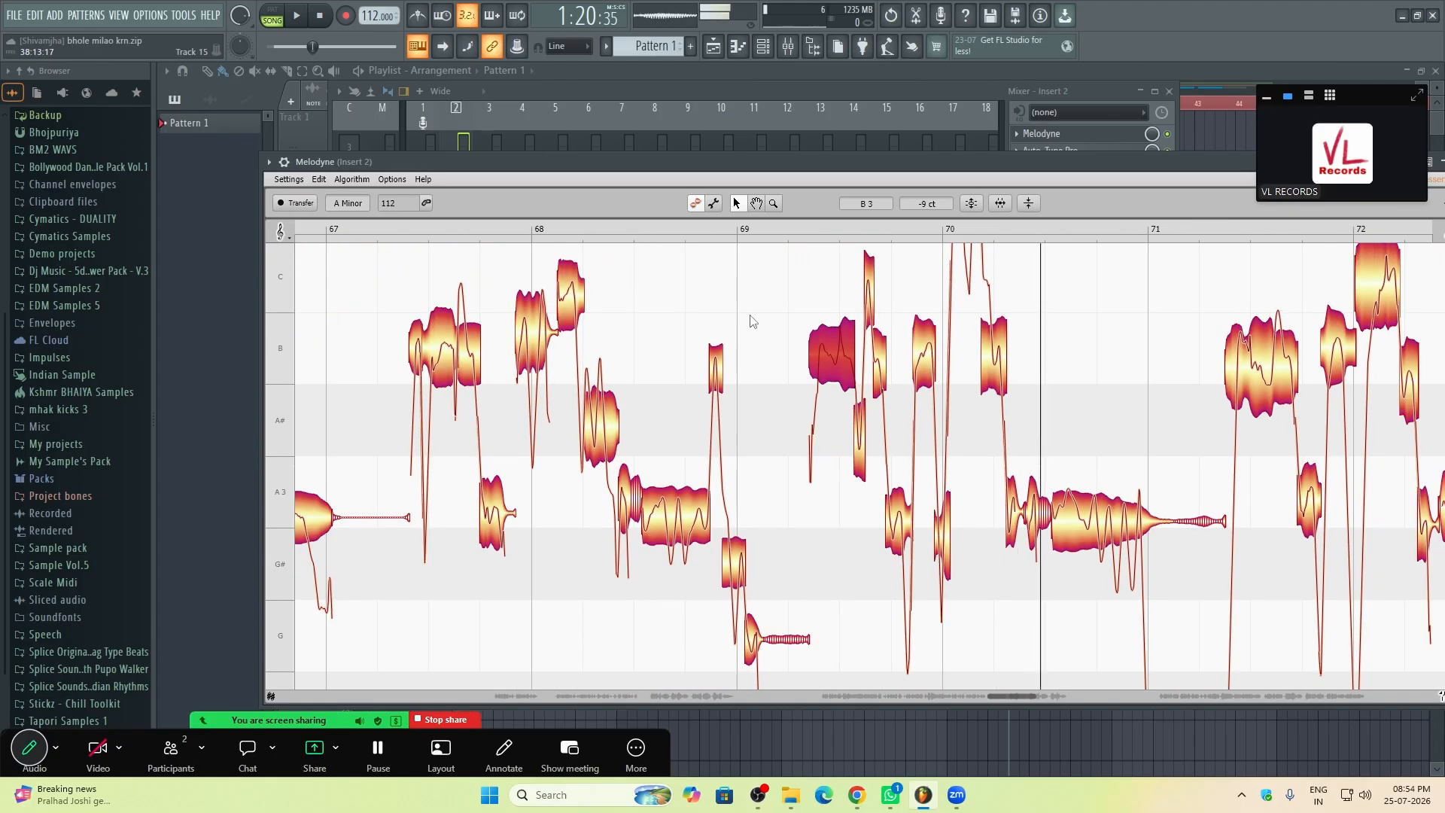
scroll(969, 479, "up", 1)
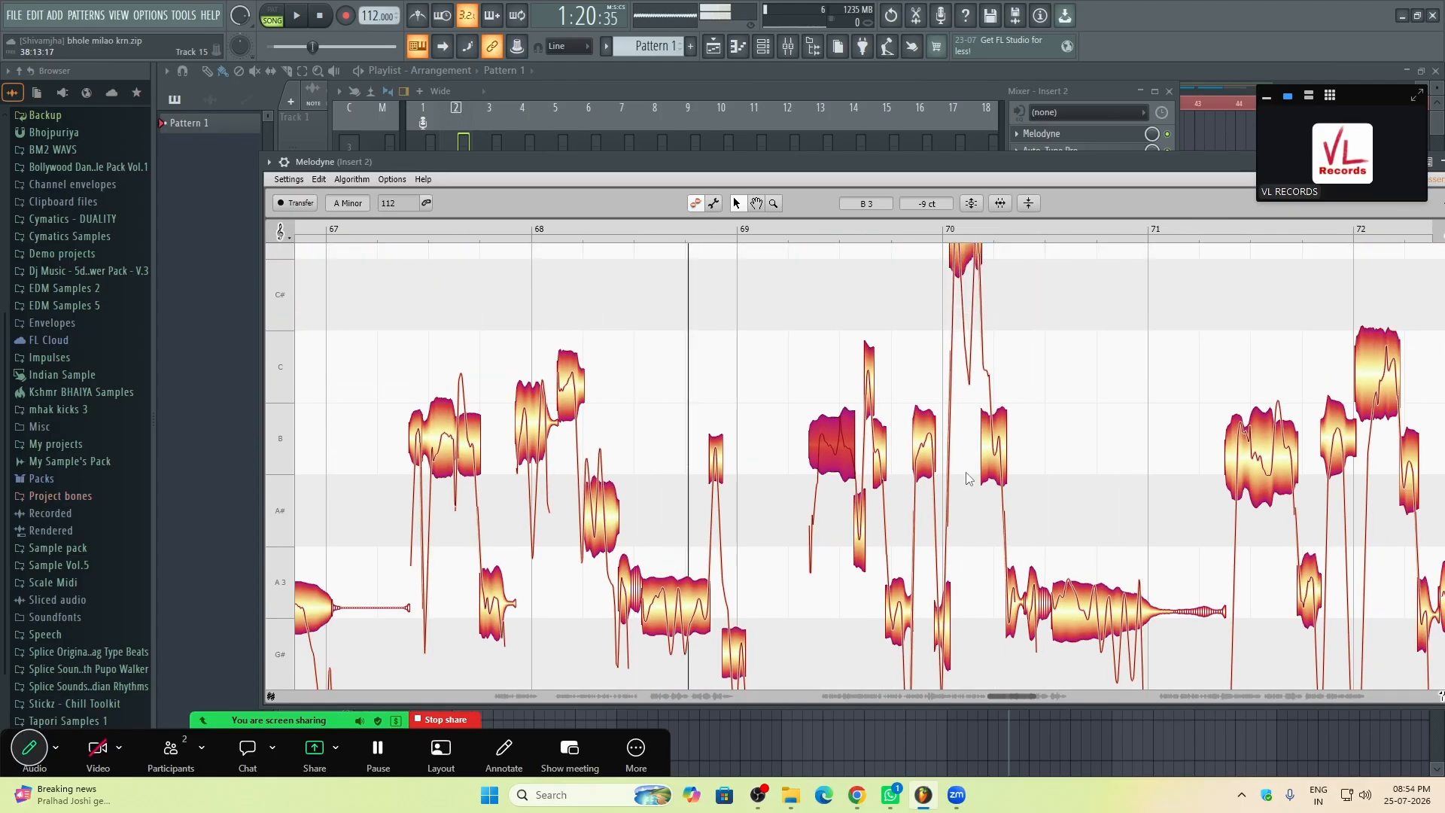
scroll(828, 388, "up", 2)
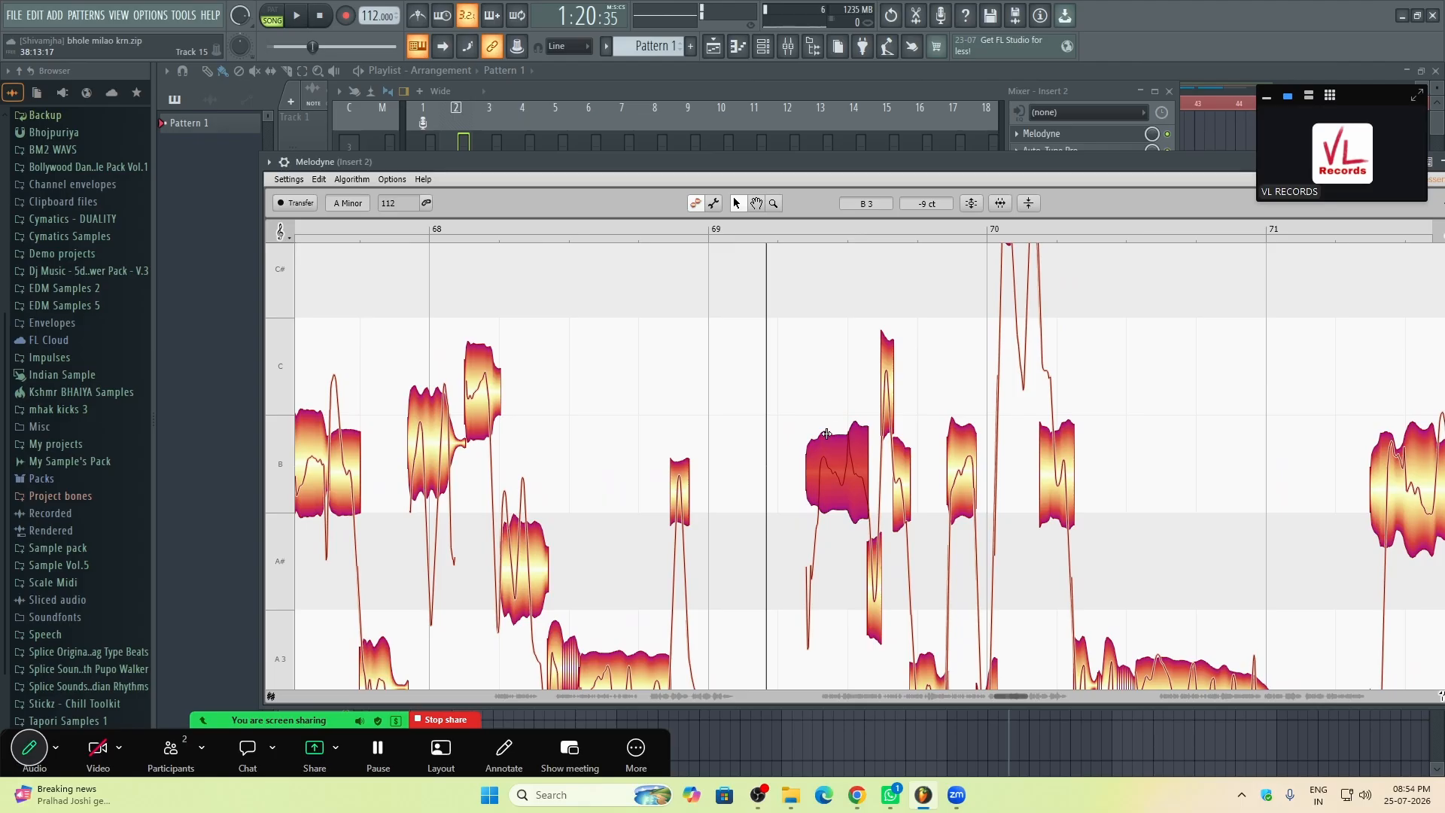
left_click_drag(821, 431, 812, 554)
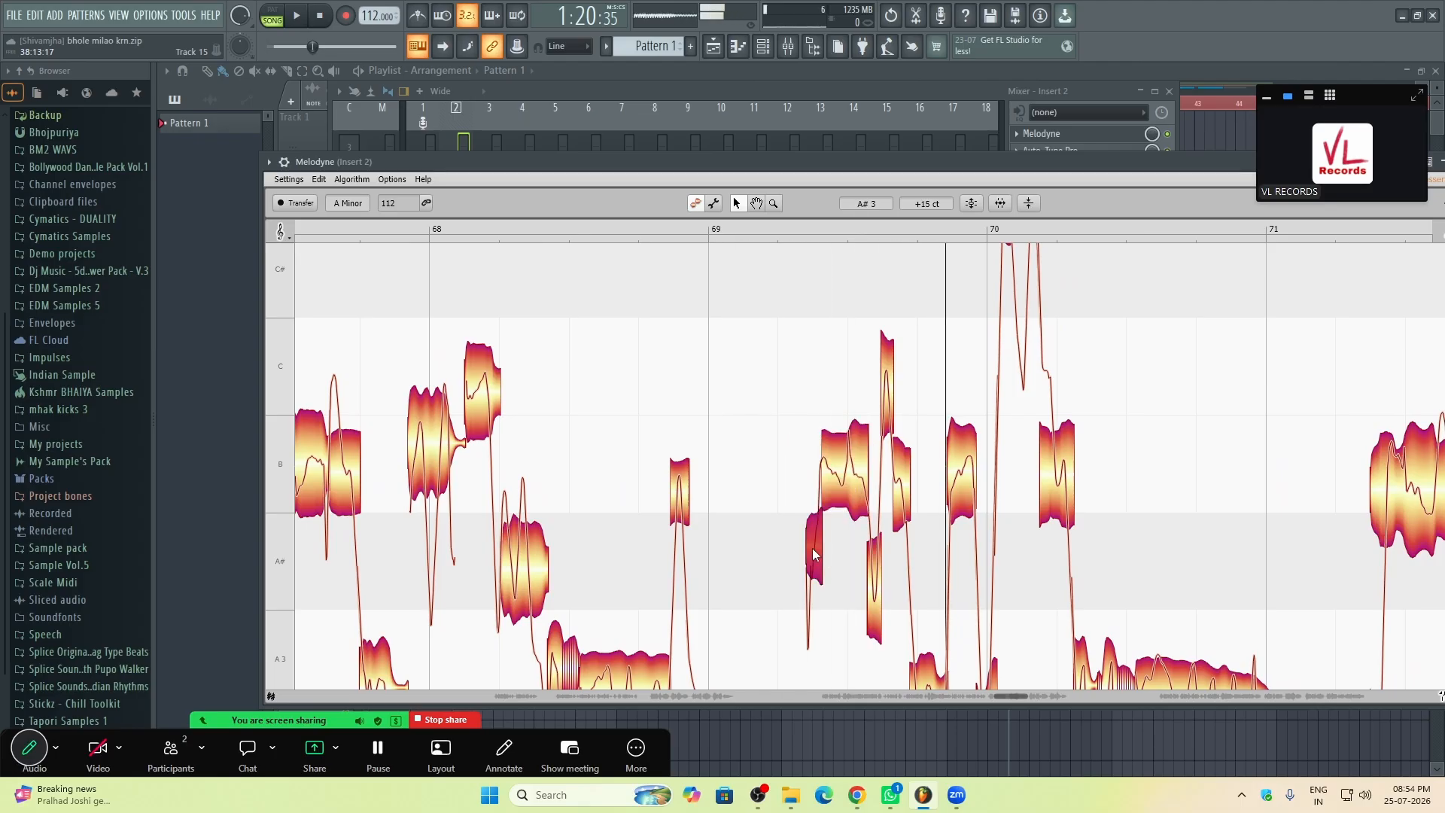
Step: Separate the short C 4 transition just after the high D note at bar 70 from the B 3 note that follows
scroll(1078, 452, "down", 2)
scroll(1078, 452, "down", 2)
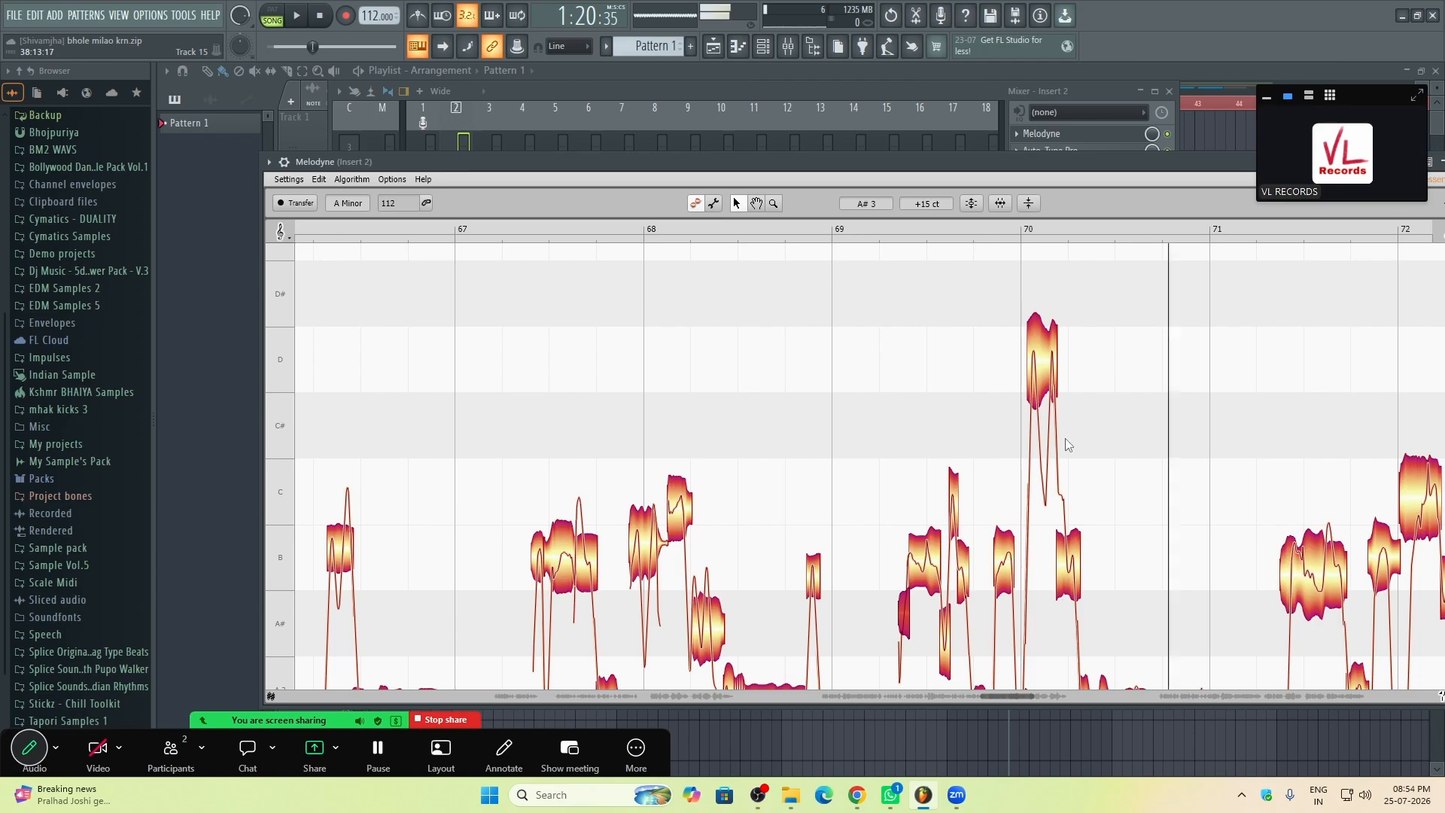
scroll(918, 414, "down", 3)
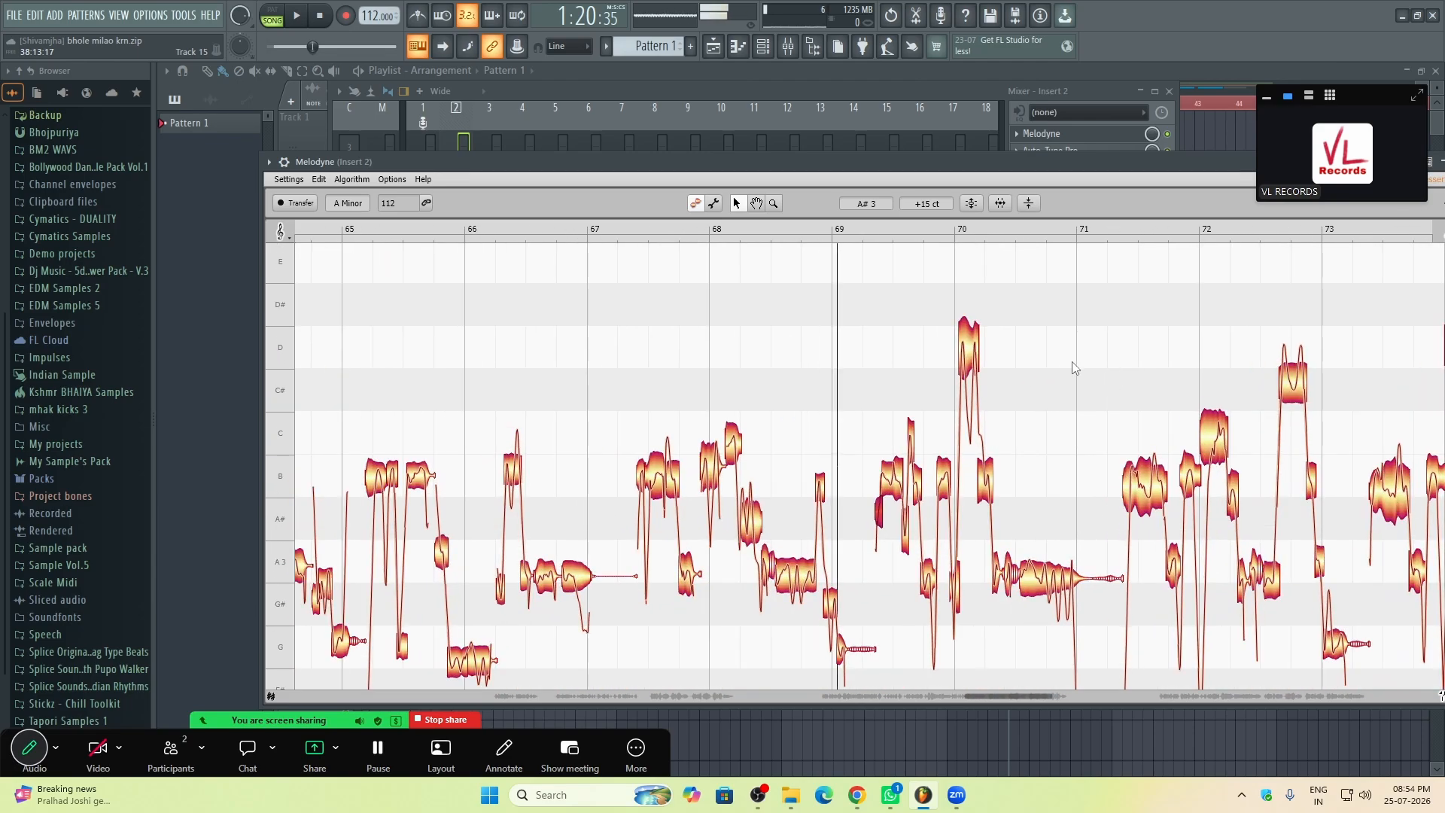
scroll(1112, 375, "up", 3)
scroll(627, 377, "down", 2)
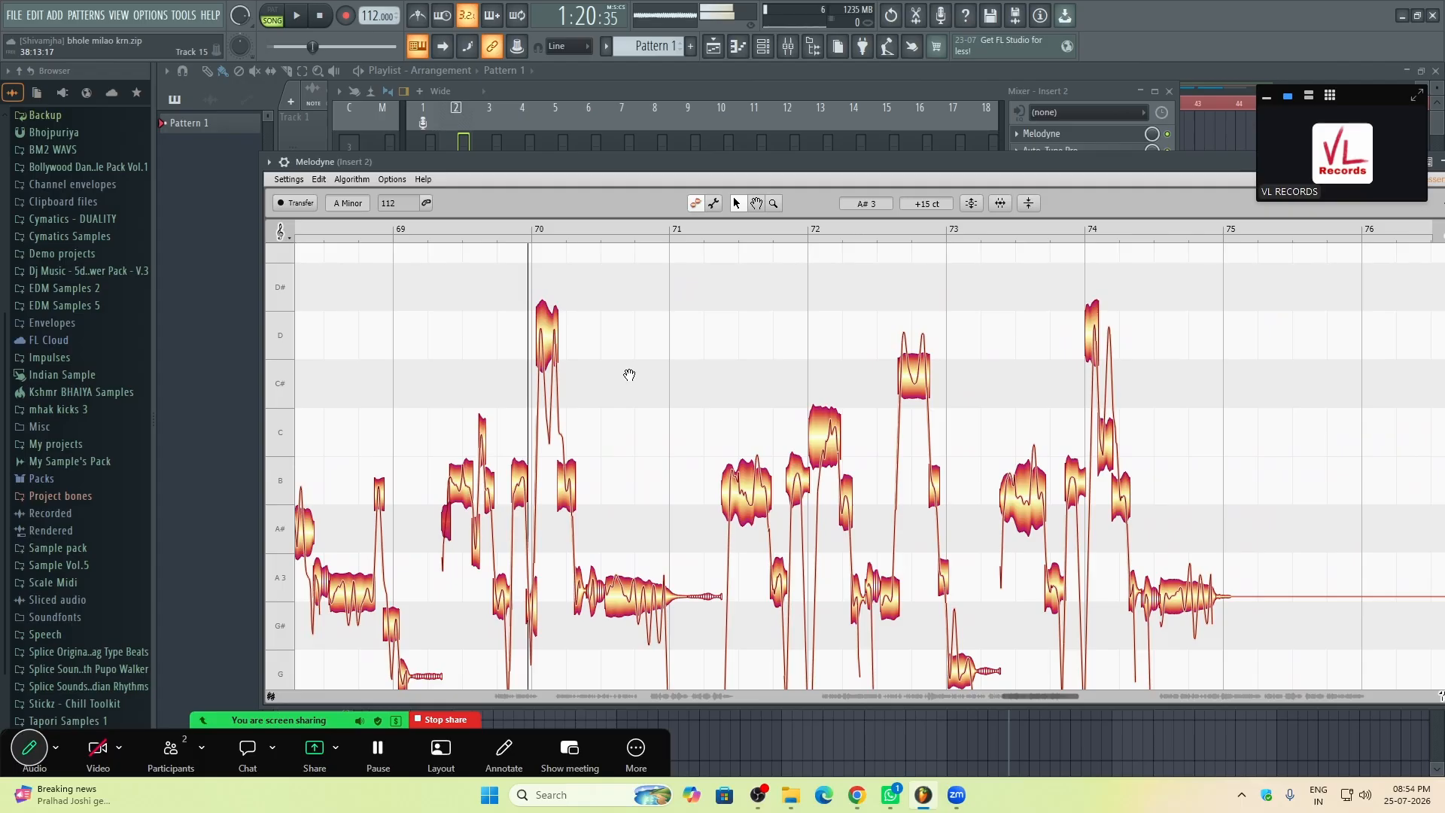
scroll(526, 379, "up", 3)
scroll(600, 456, "down", 2)
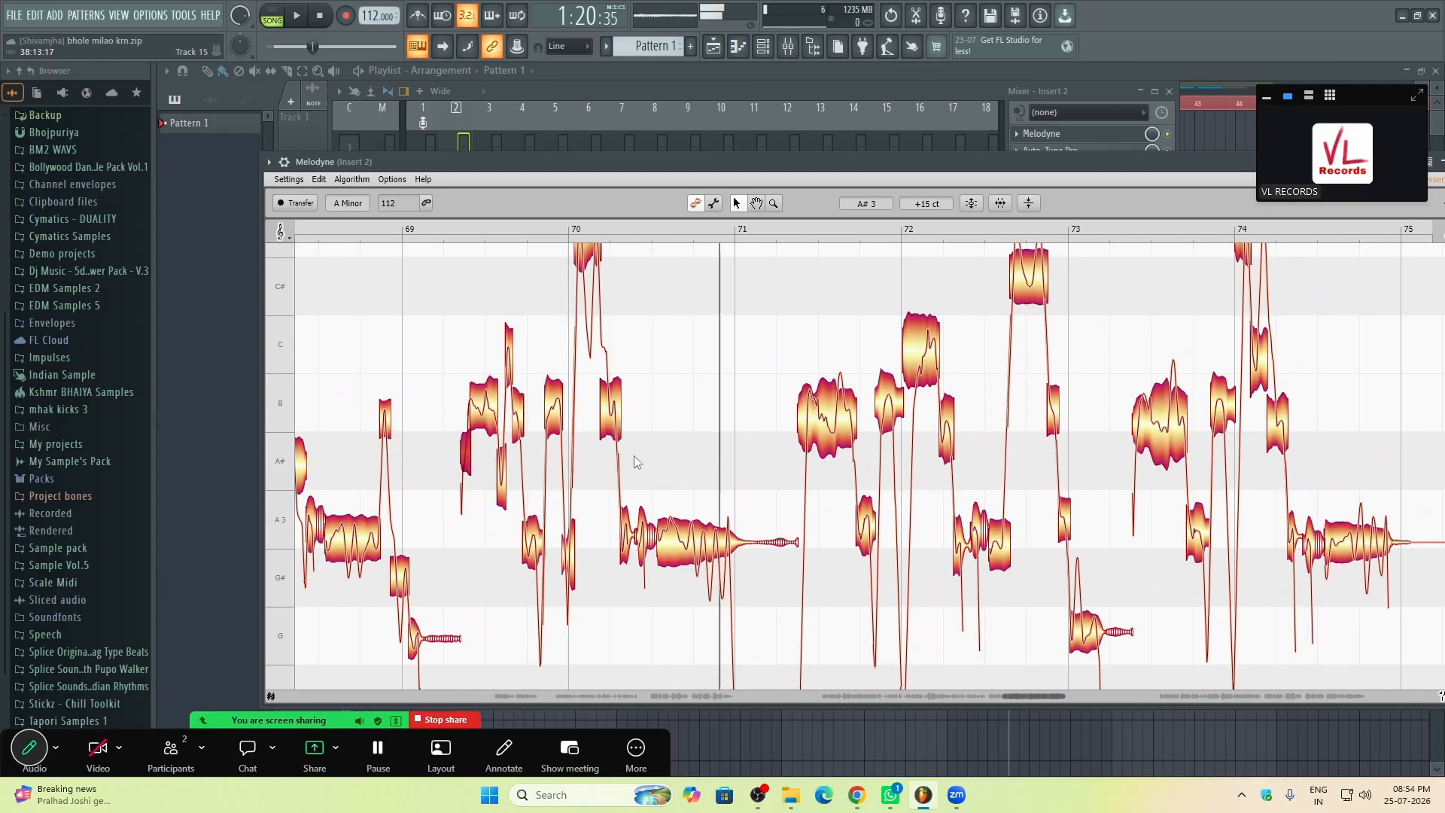
key("space")
double_click(609, 386)
left_click(485, 326)
scroll(670, 410, "up", 1)
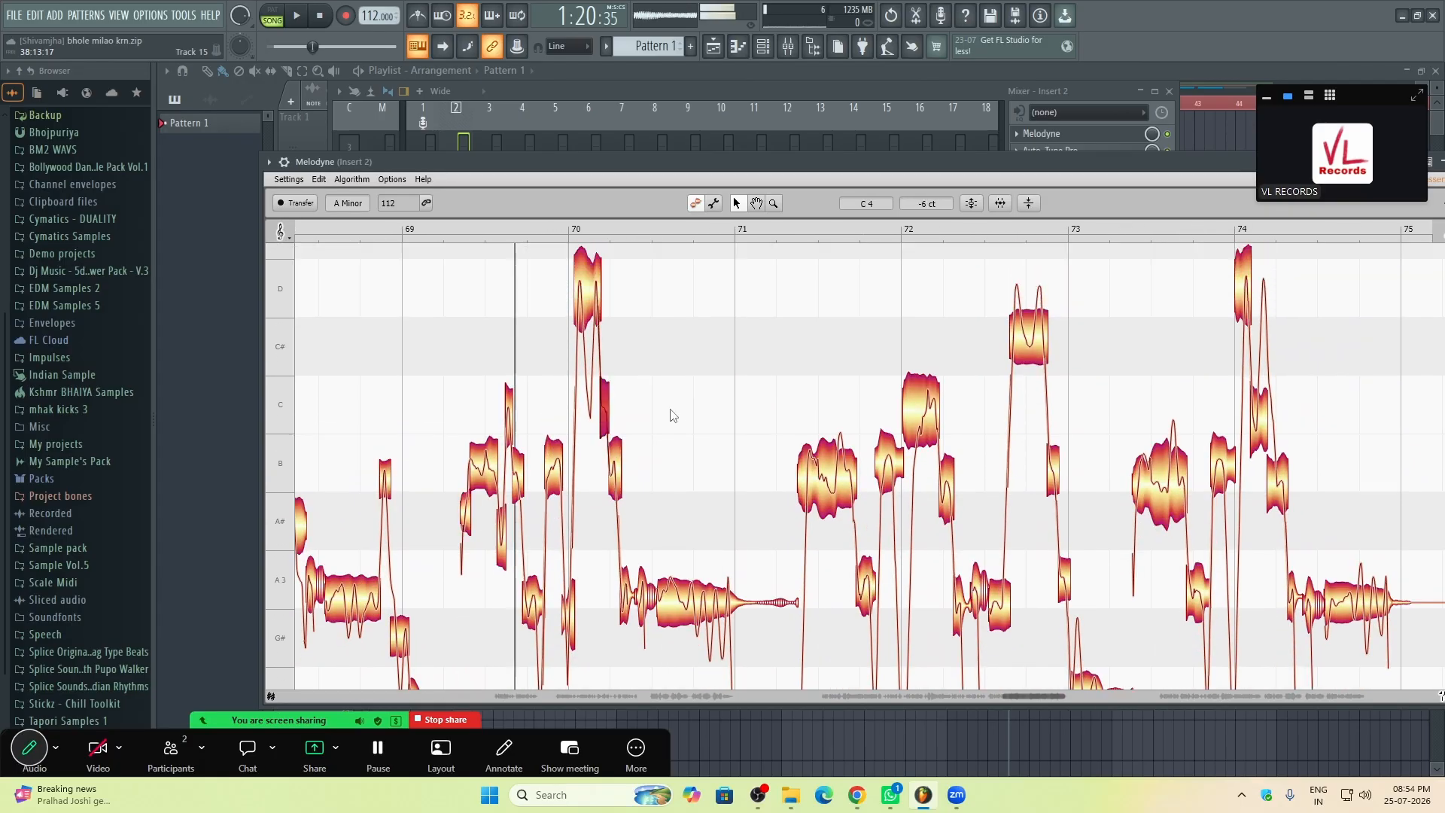
Step: Audition the phrase between bars 69 and 71 and check the newly separated C 4 note
key("space")
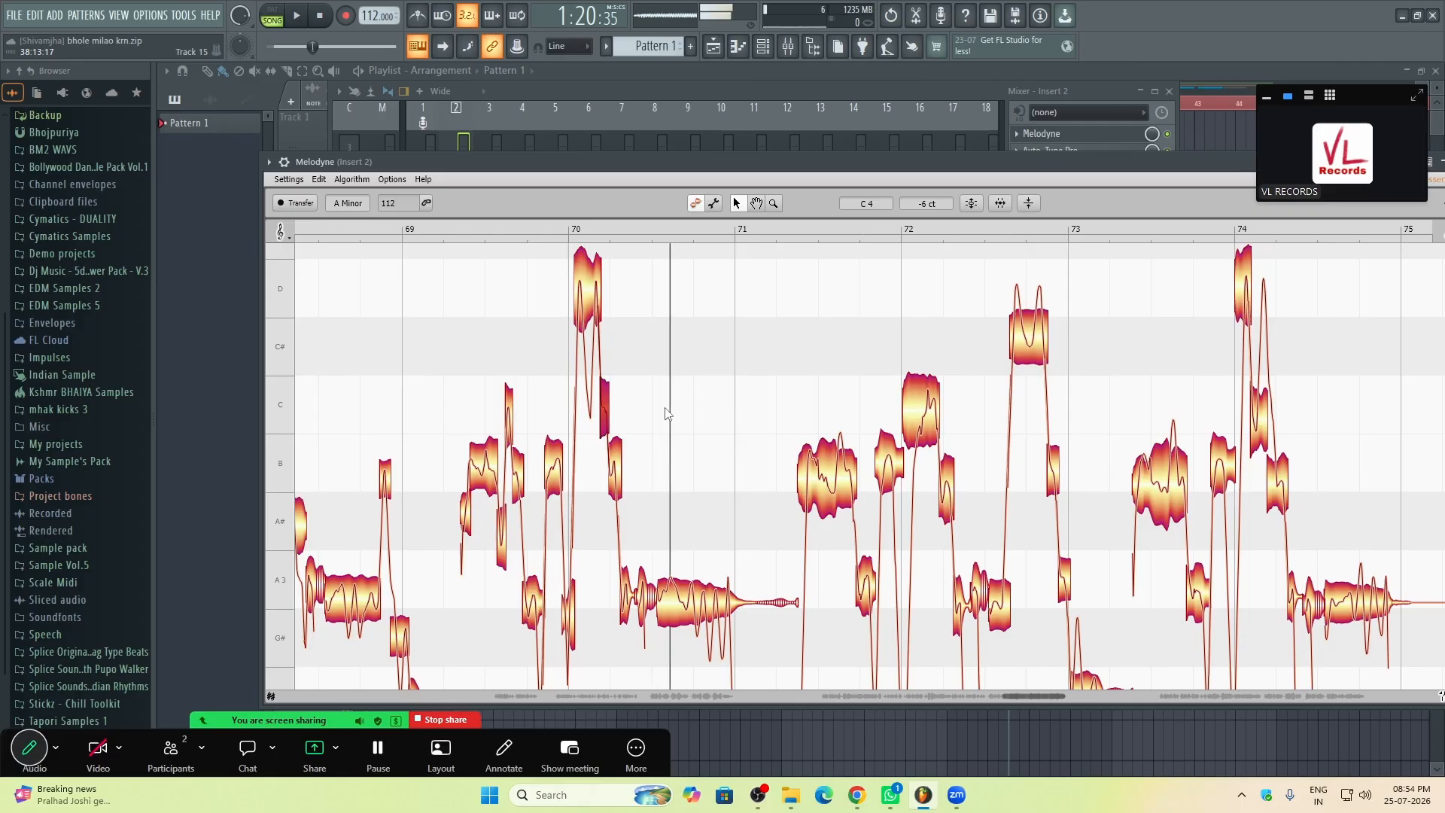
key("space")
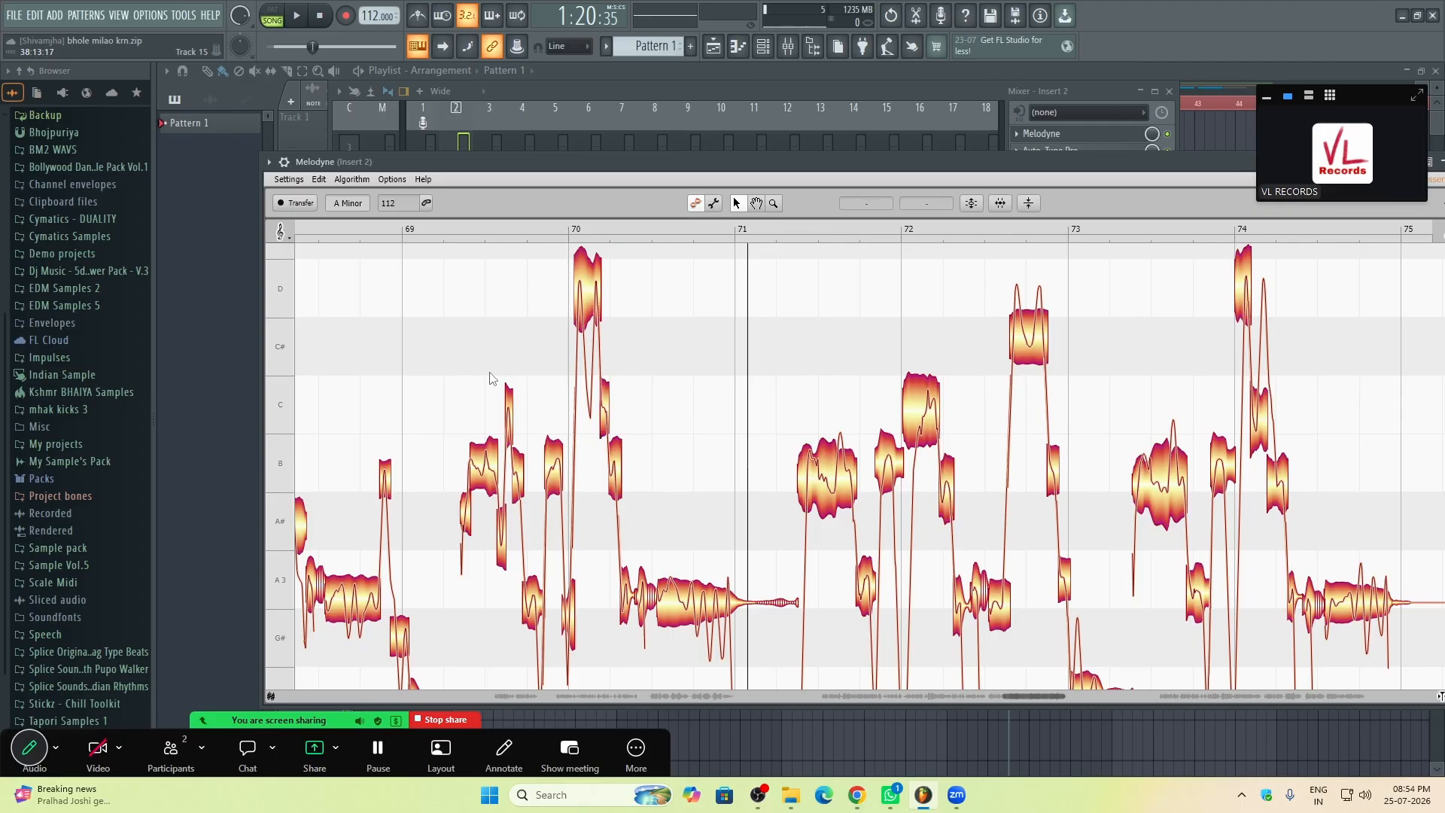
key("space")
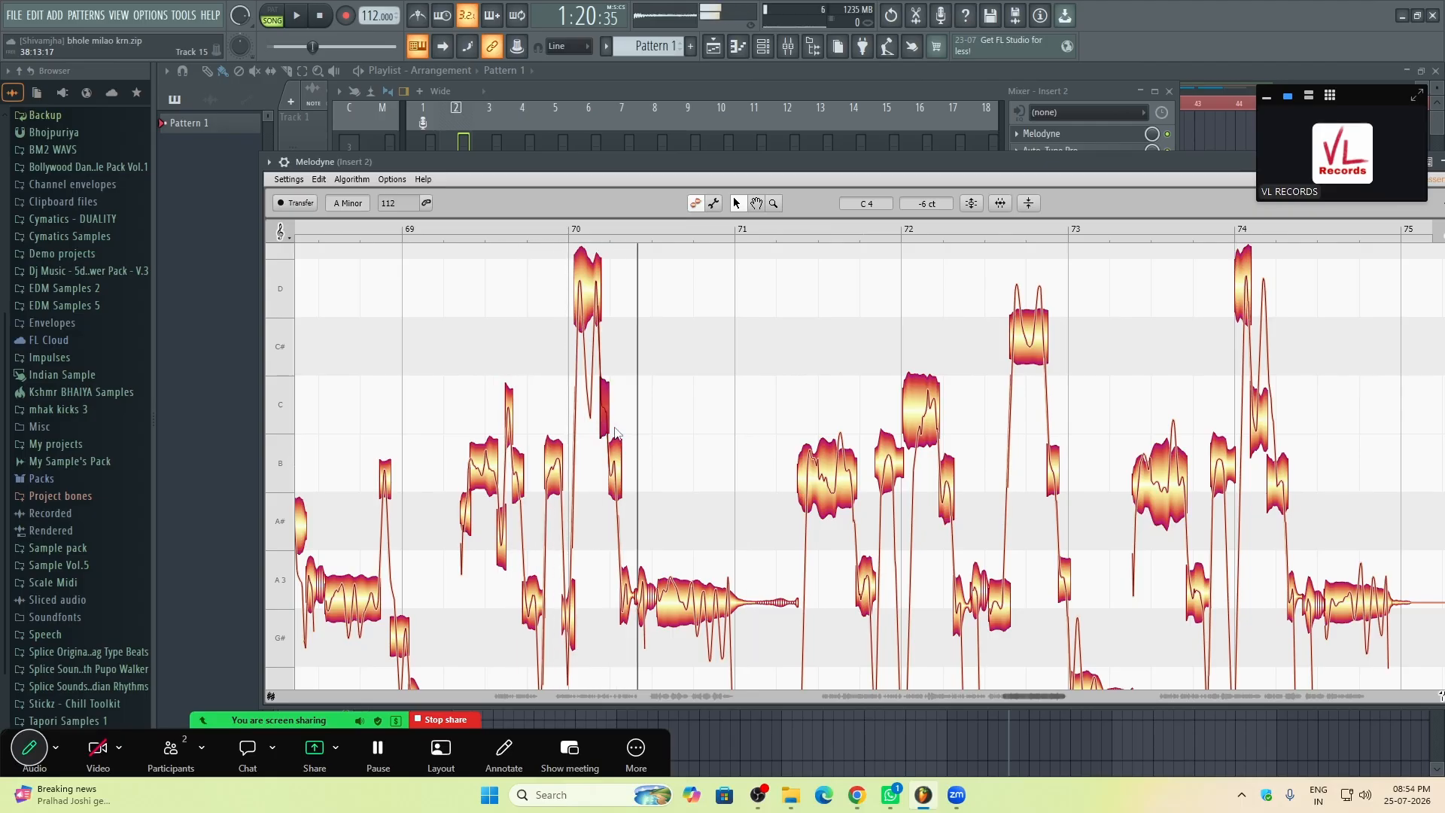
key("space")
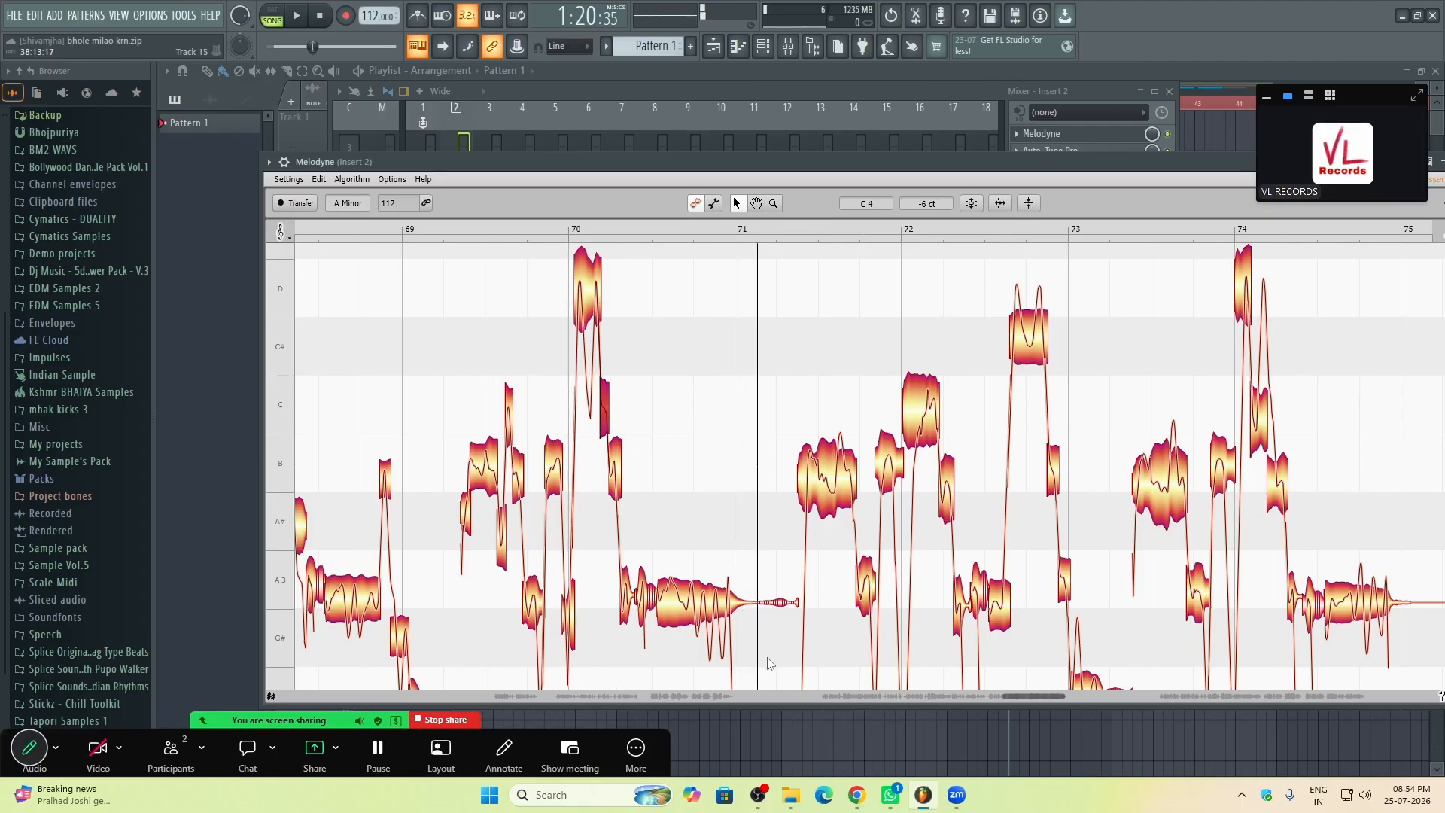
key("space")
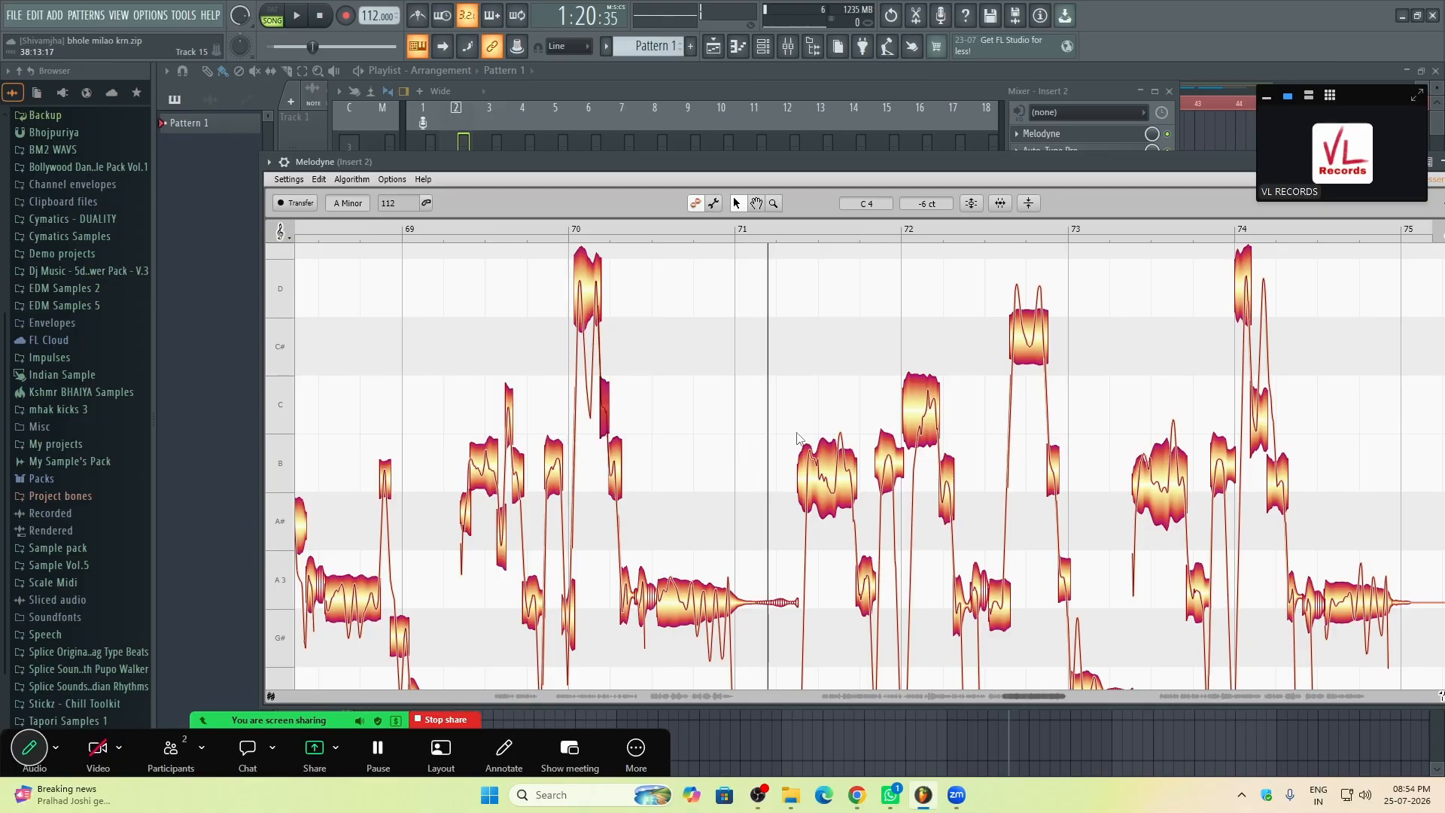
Step: Separate the opening part of the C 4 note just after bar 72 into its own B 3 note
left_click_drag(852, 334, 642, 296)
scroll(645, 301, "down", 1)
scroll(669, 455, "up", 2)
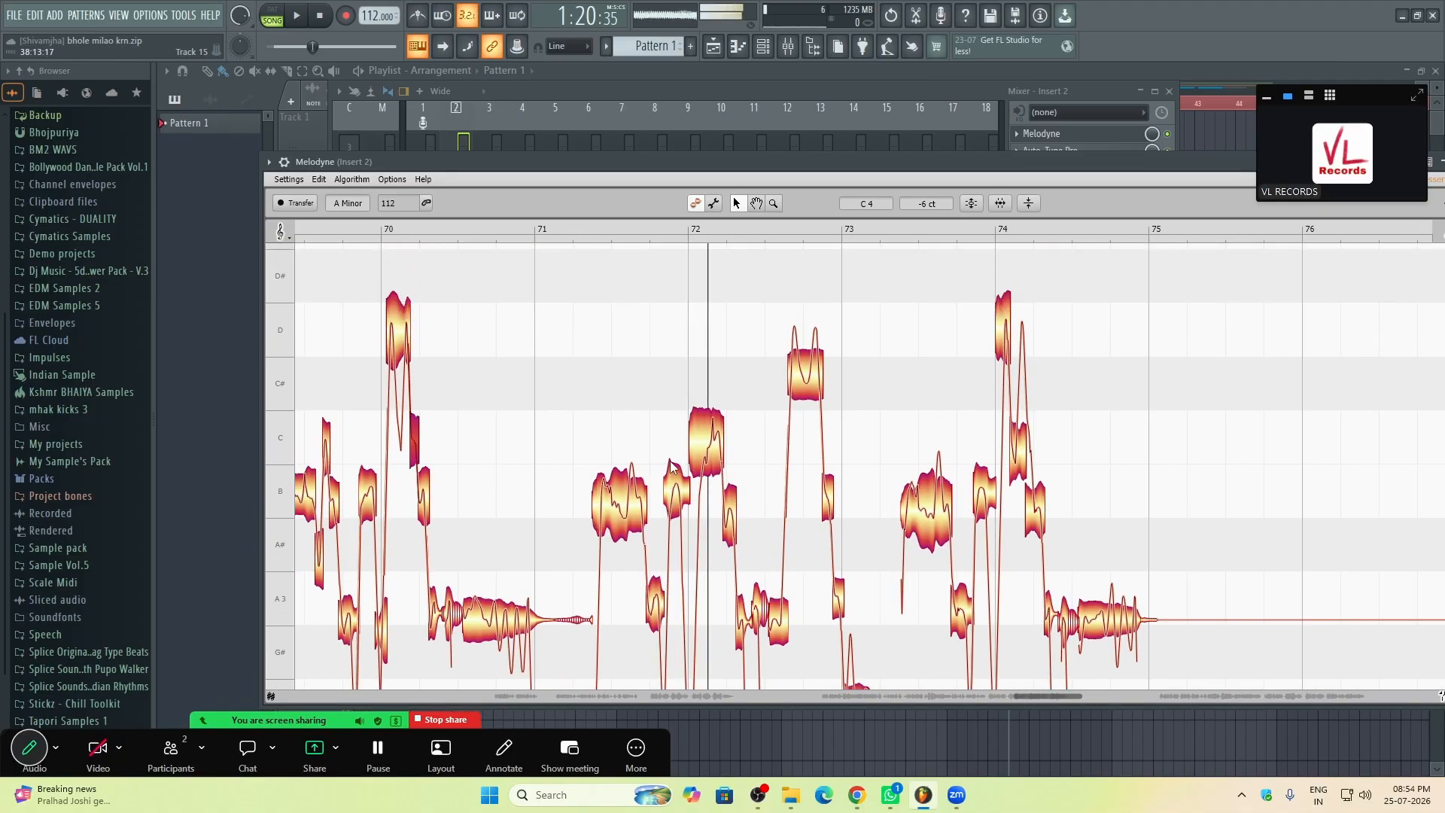
scroll(648, 444, "down", 2)
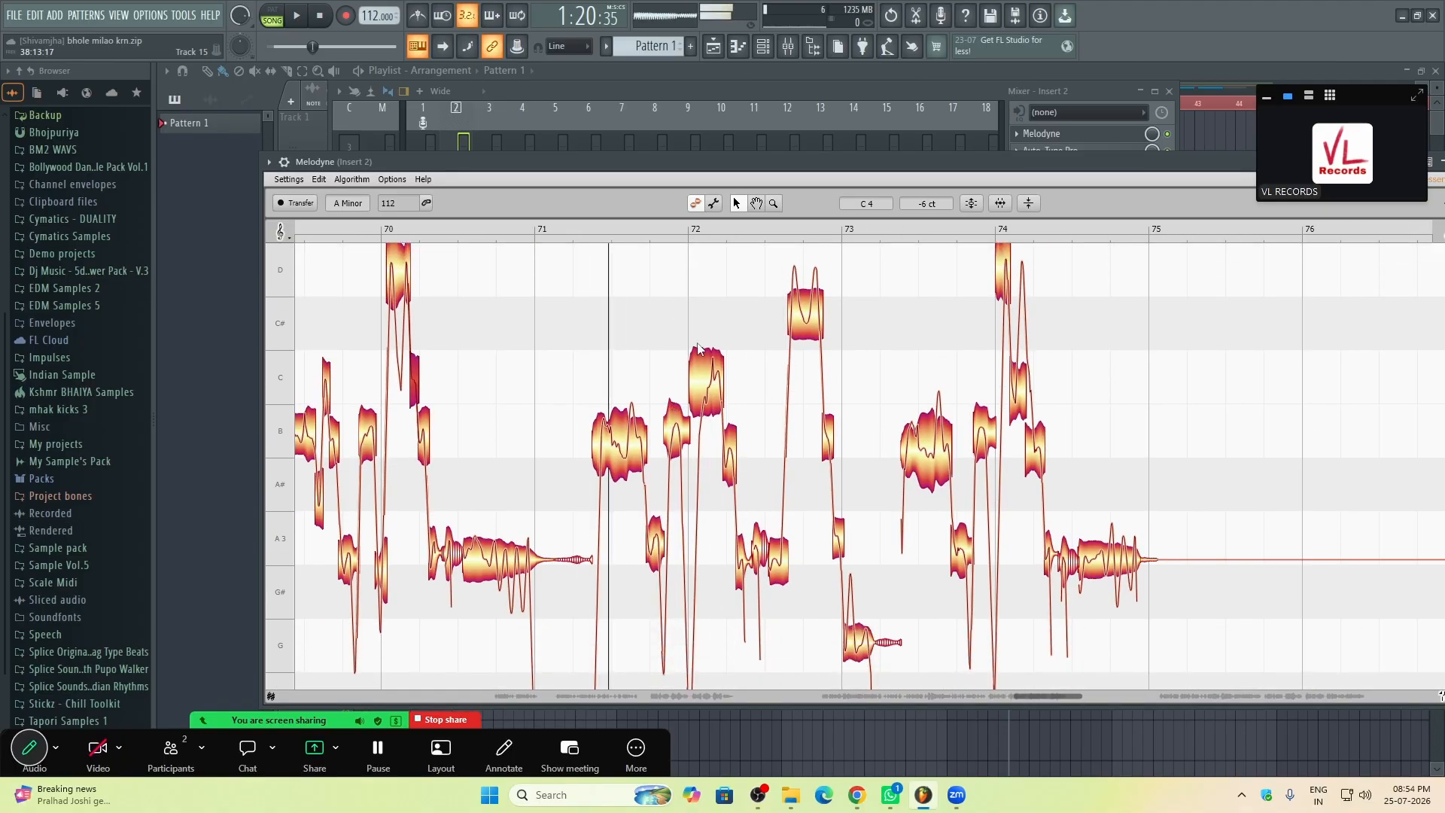
left_click(705, 361)
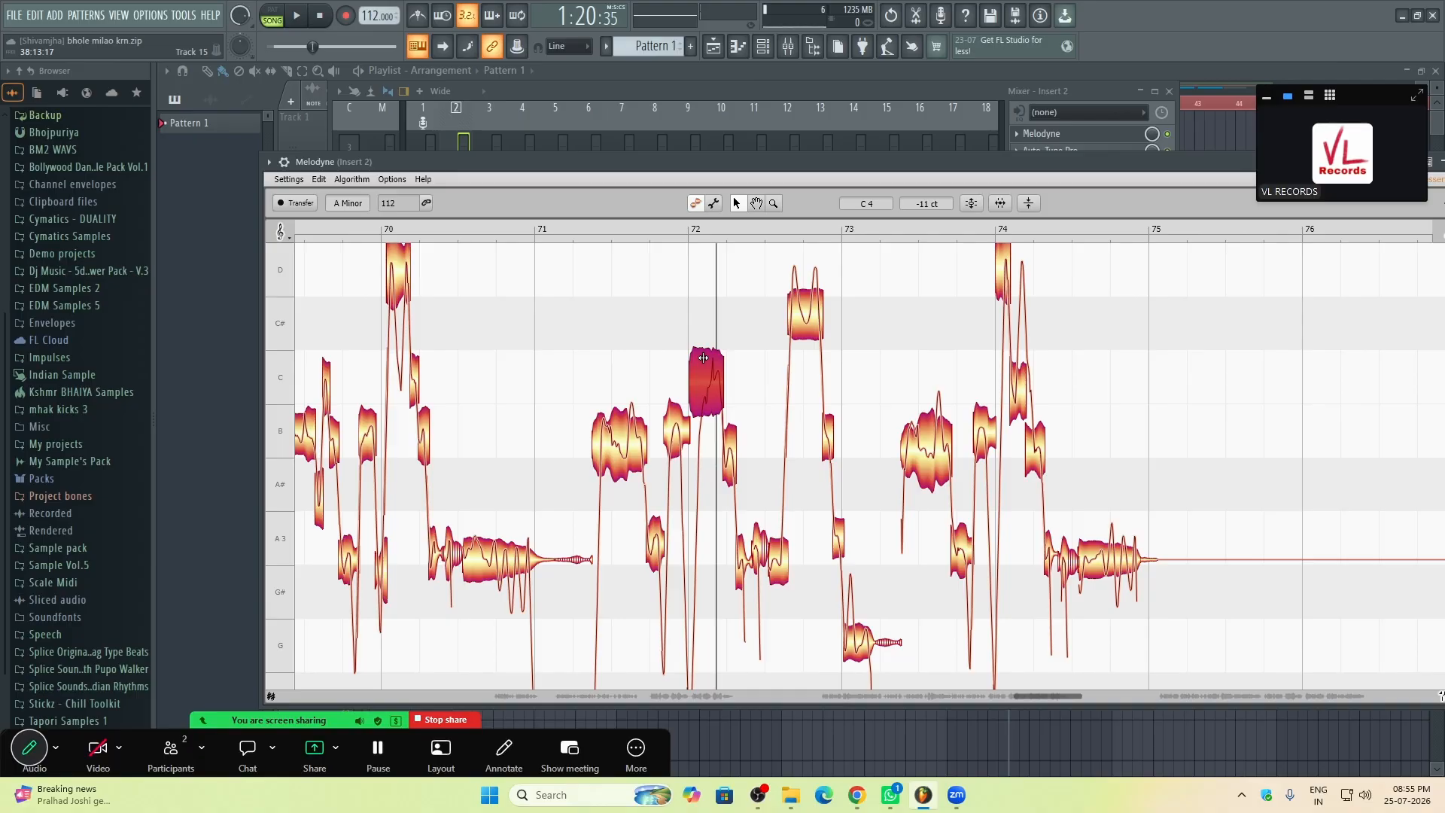
double_click(703, 357)
double_click(566, 340)
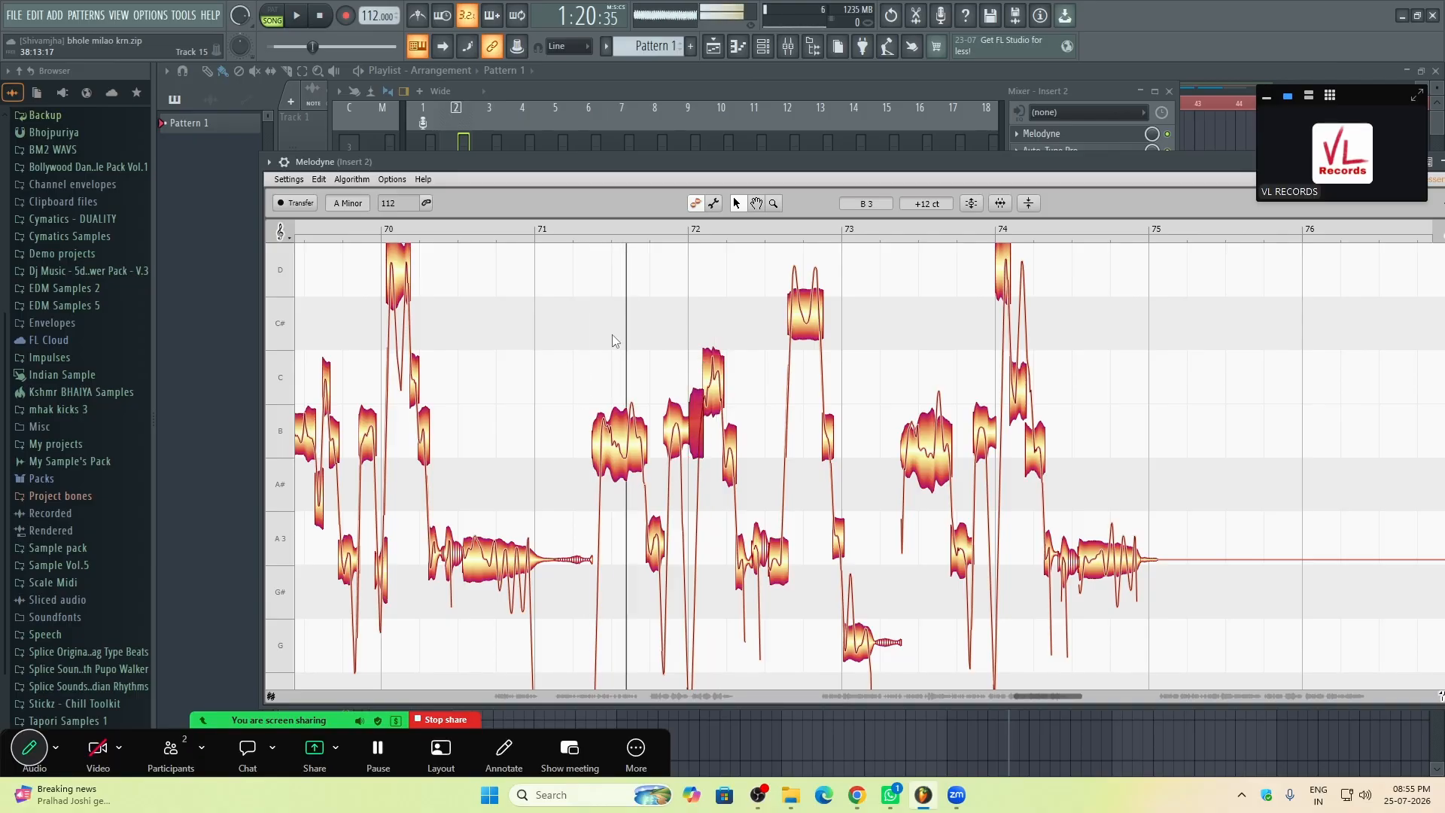
Step: Separate the opening of the G 3 note just after bar 73 into its own G# 3 note and audition it
scroll(613, 341, "down", 2)
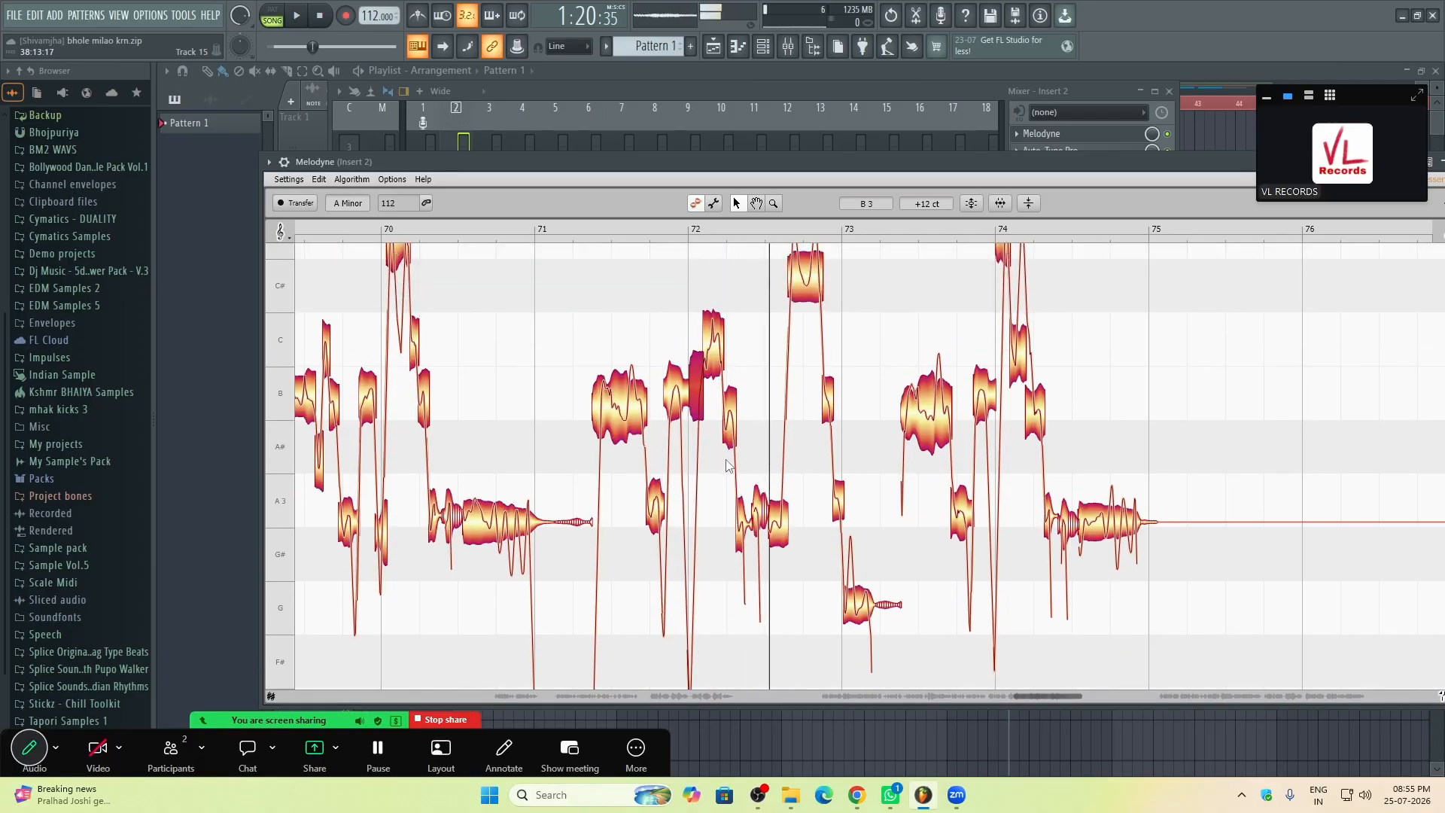
scroll(734, 421, "up", 4)
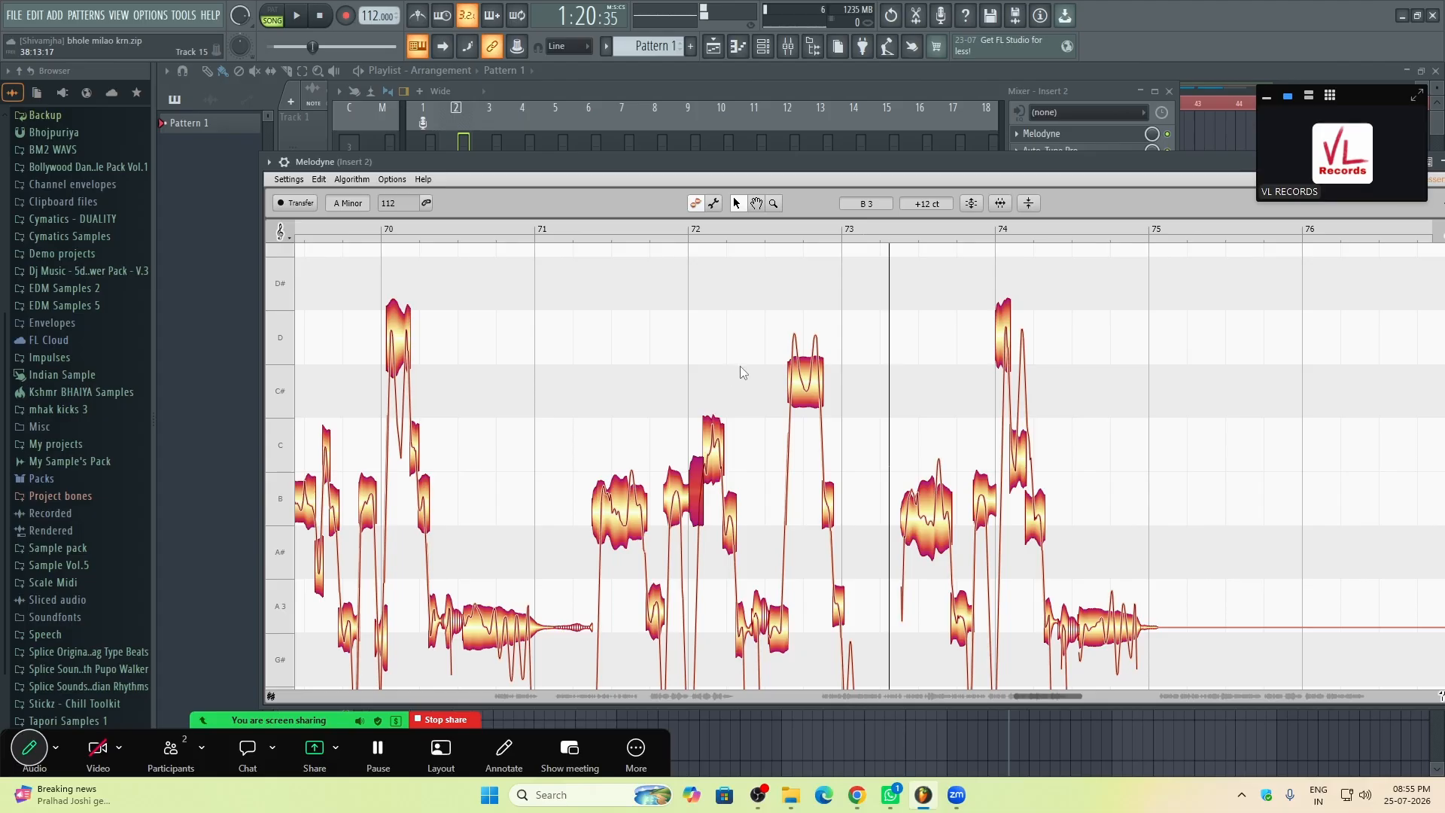
double_click(741, 368)
scroll(848, 620, "down", 3)
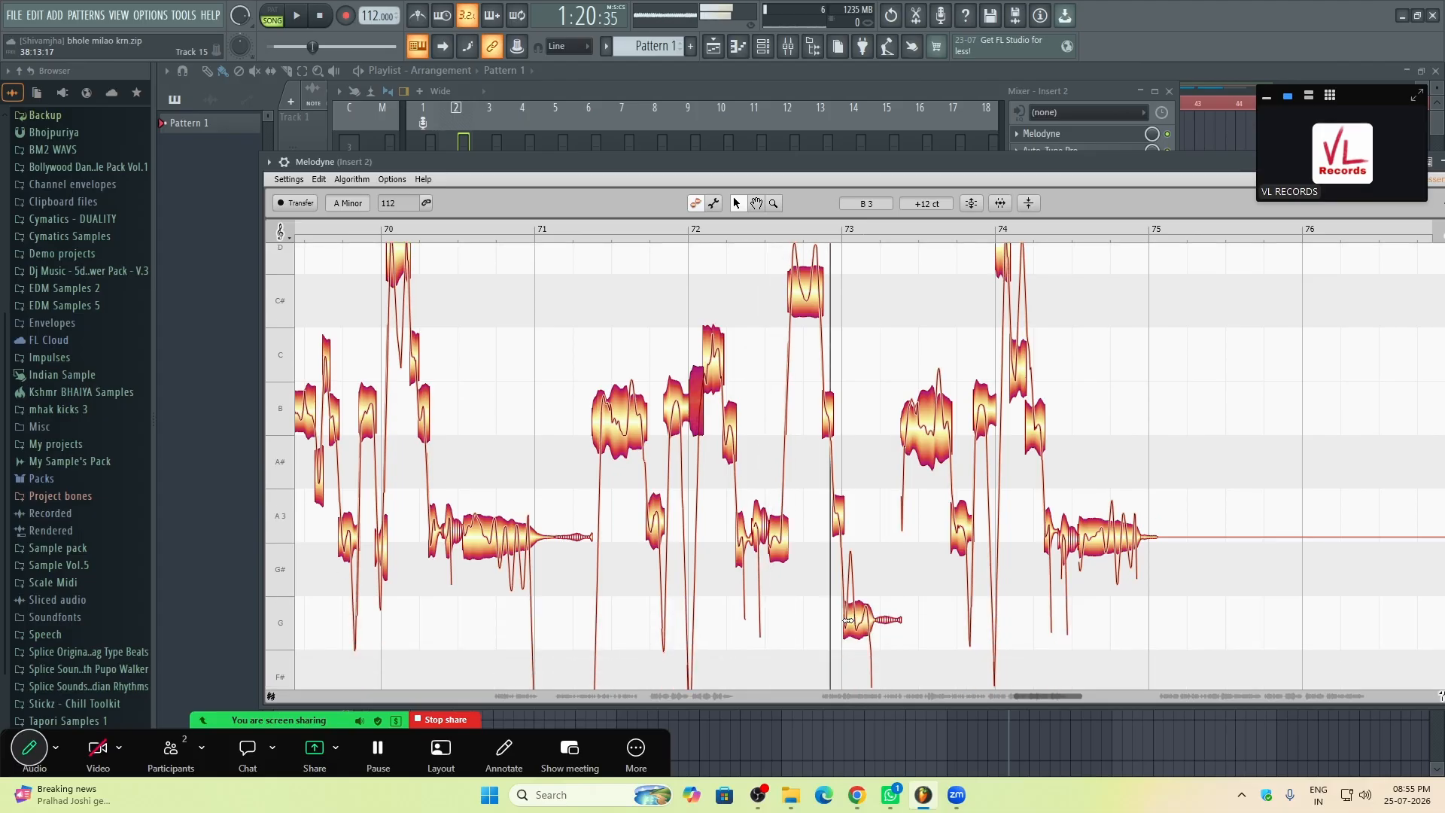
key("space")
double_click(855, 605)
left_click(752, 468)
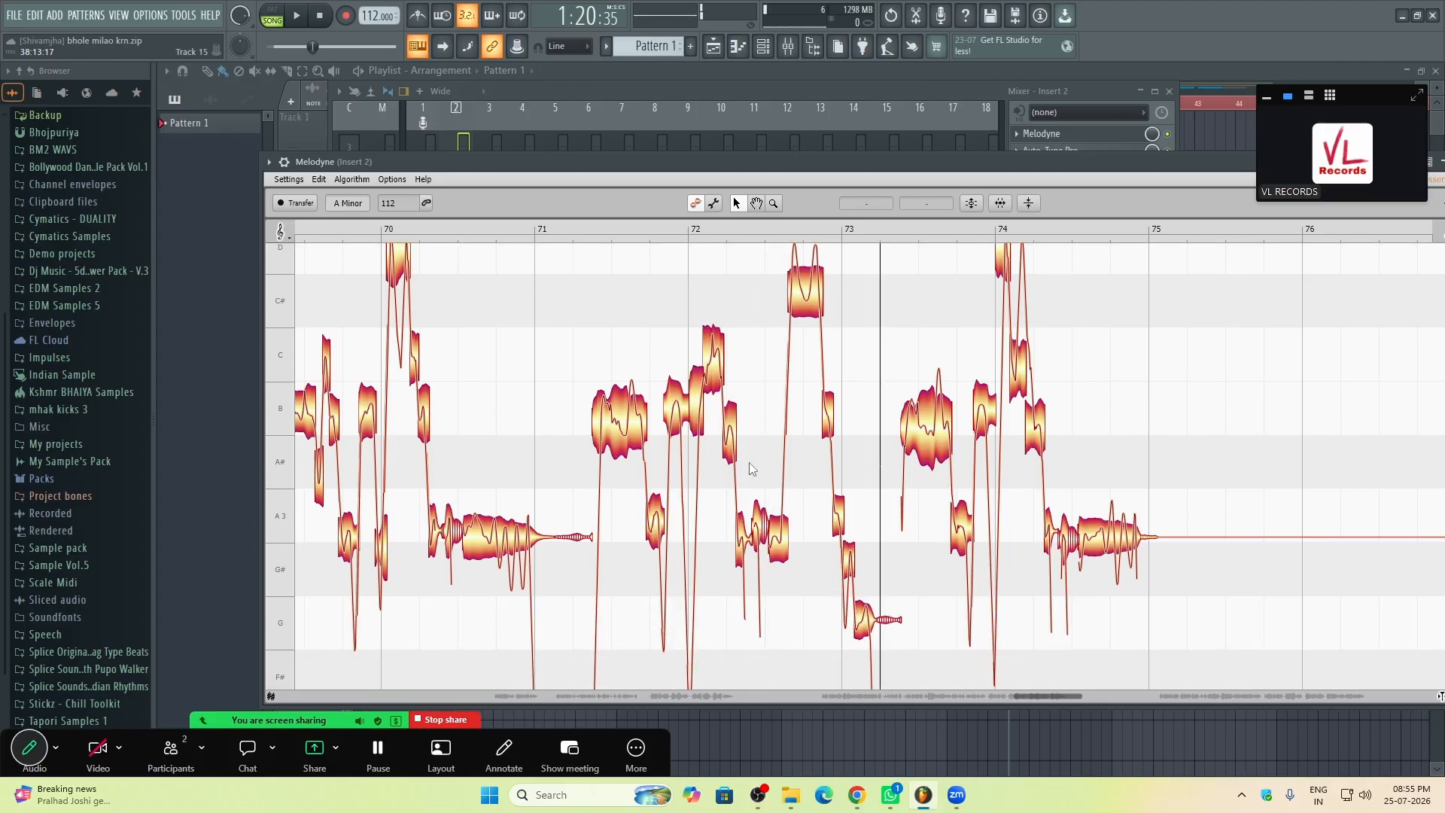
left_click(849, 565)
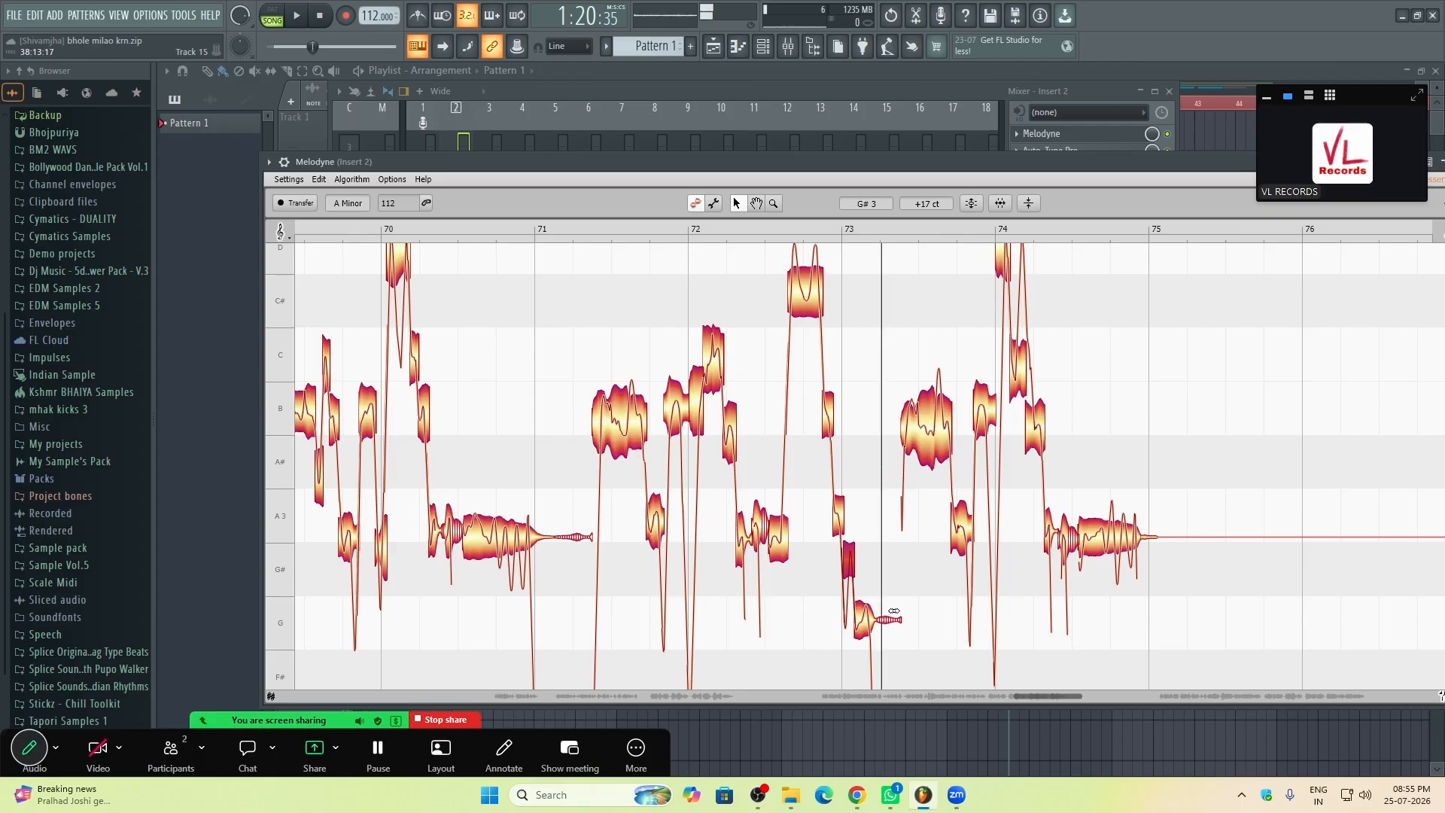
Step: Separate the upward pitch peak in the long B 3 note before bar 74 and split the short C 4 note just after bar 74
scroll(936, 521, "up", 4)
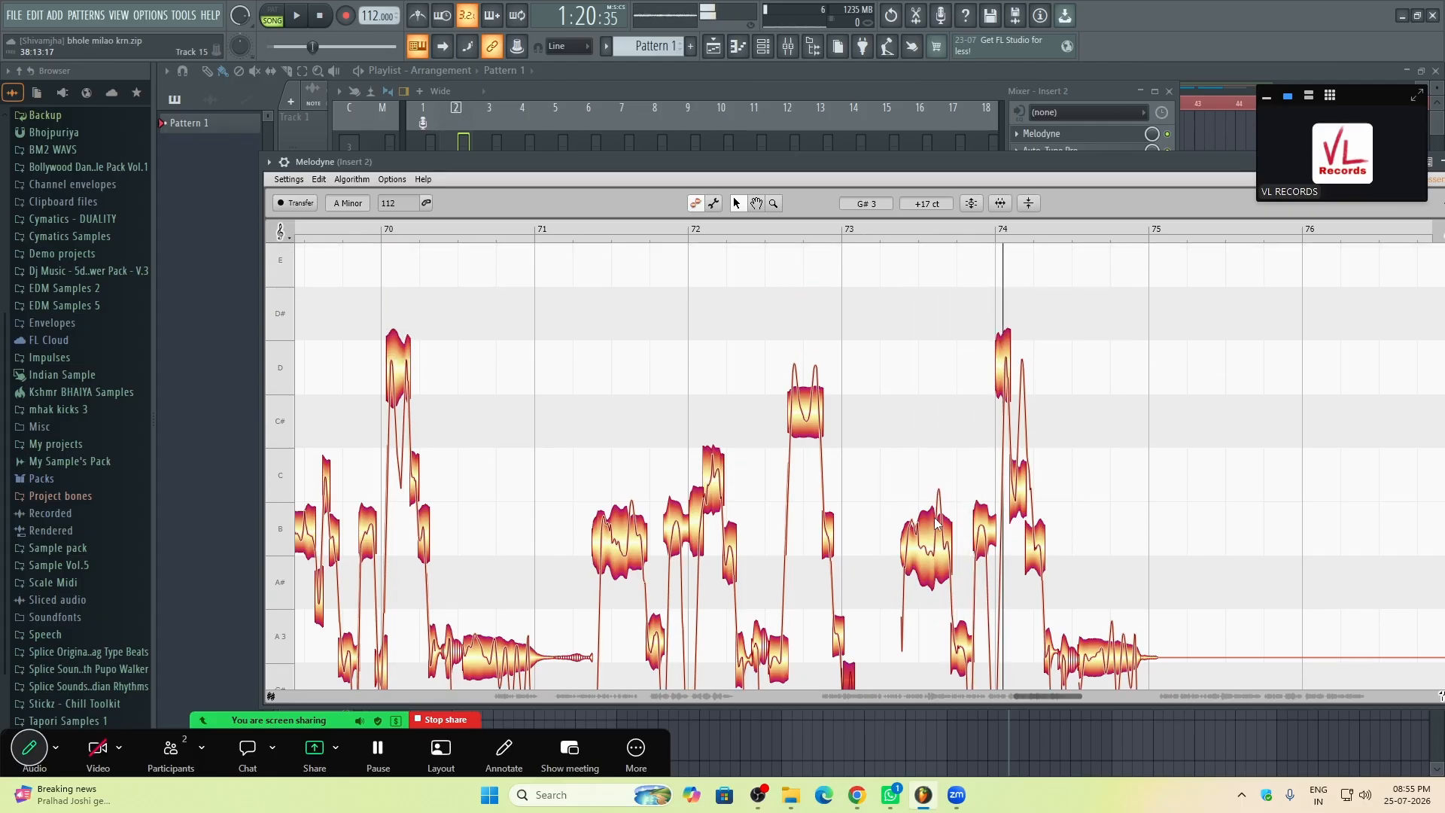
left_click(935, 523)
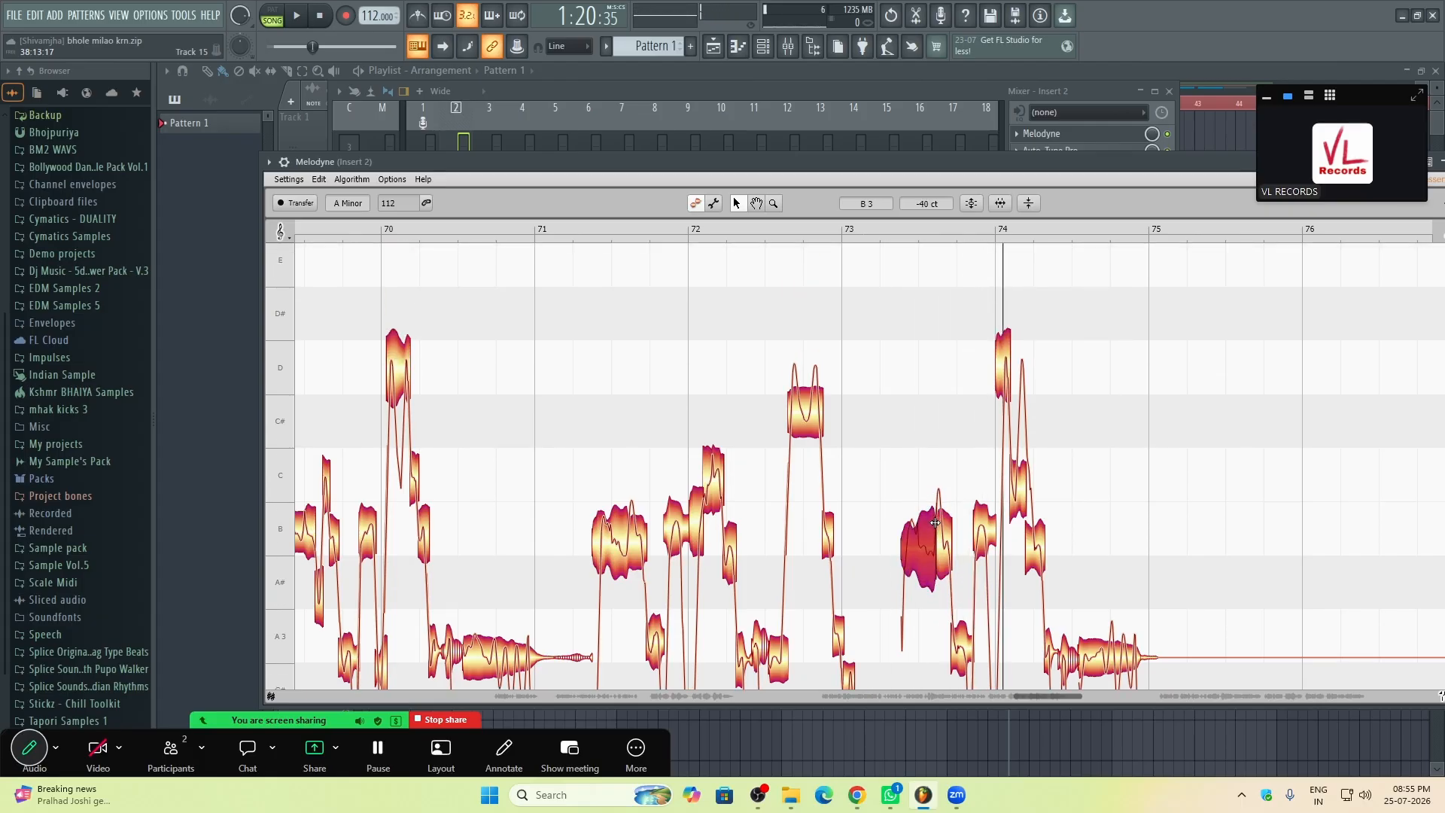
left_click(943, 517)
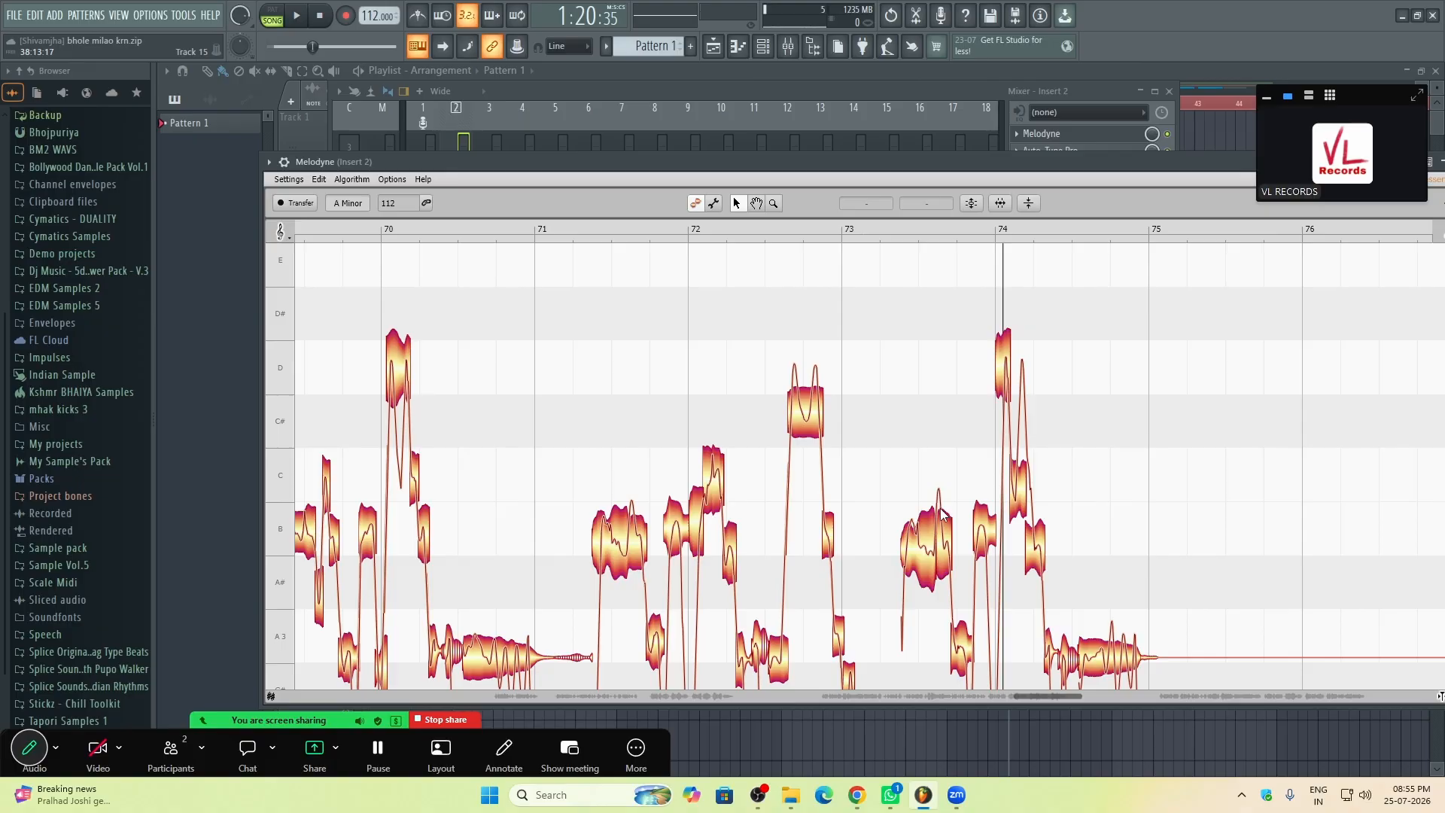
double_click(942, 517)
double_click(886, 473)
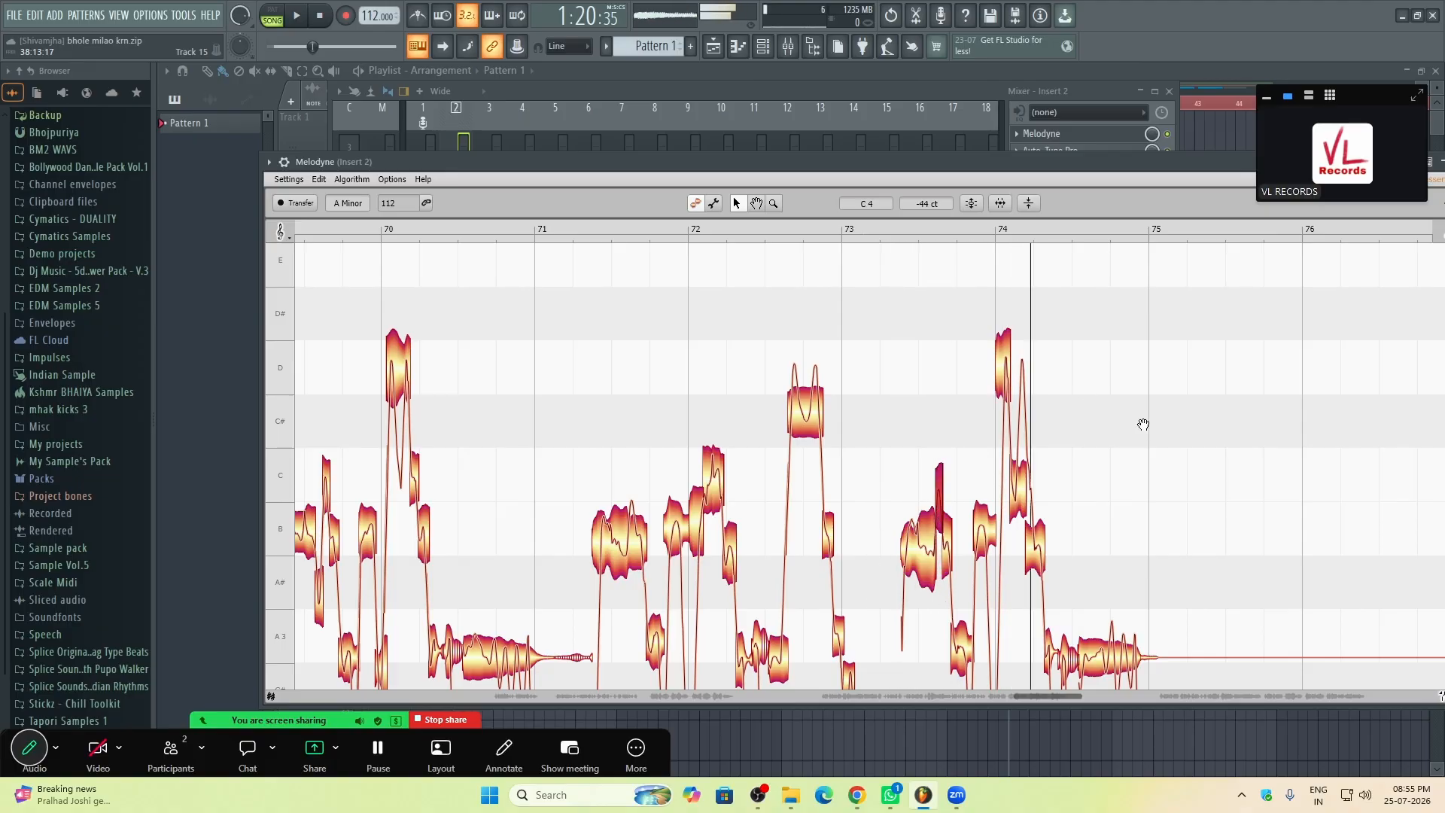
left_click(1017, 465)
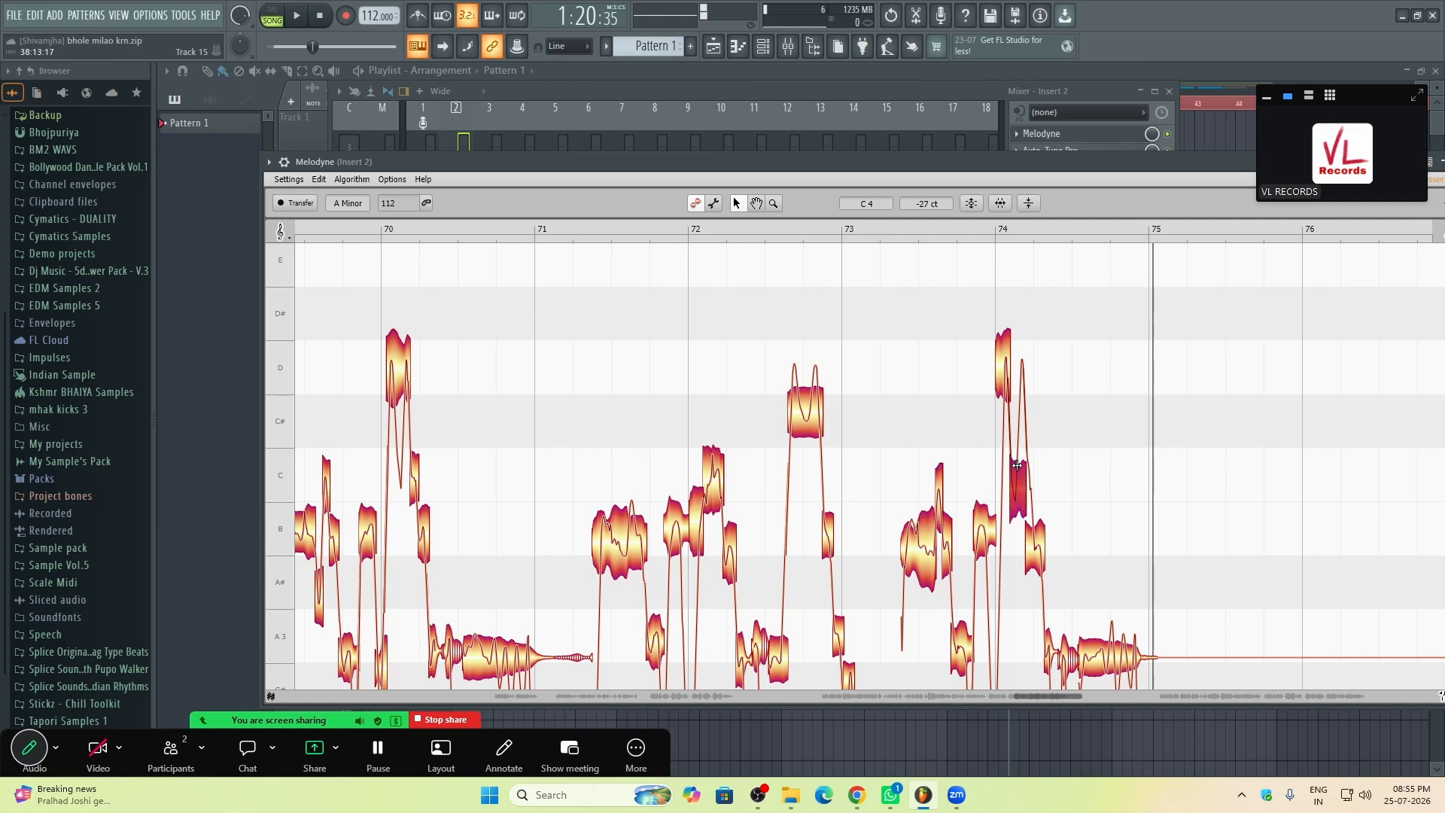
double_click(947, 377)
Step: Examine the remaining vocal notes from bar 75 to the end of the recording
left_click_drag(1159, 434, 738, 251)
scroll(794, 343, "down", 3)
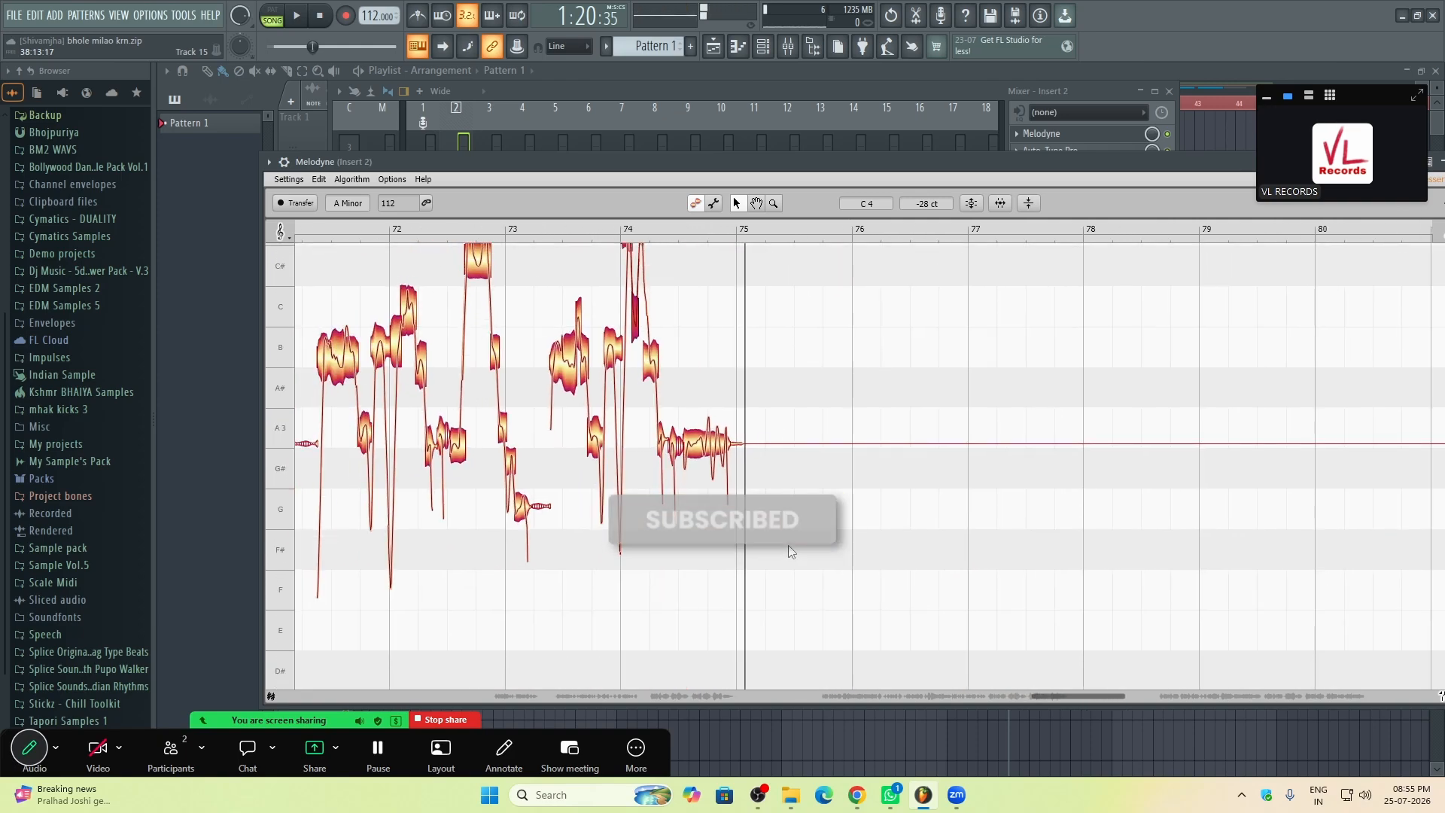
left_click_drag(1076, 696, 1163, 702)
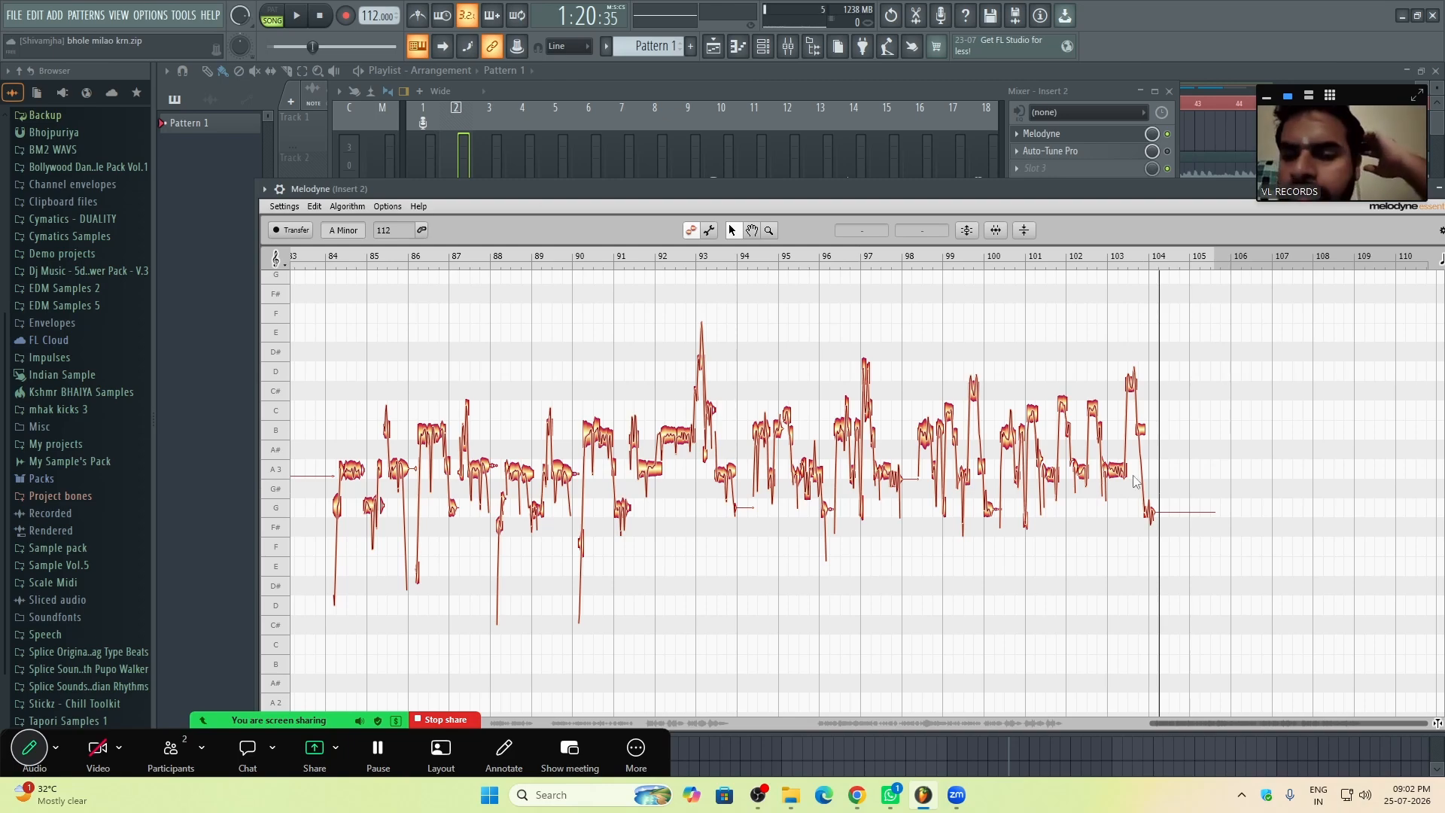
left_click_drag(1196, 720, 513, 750)
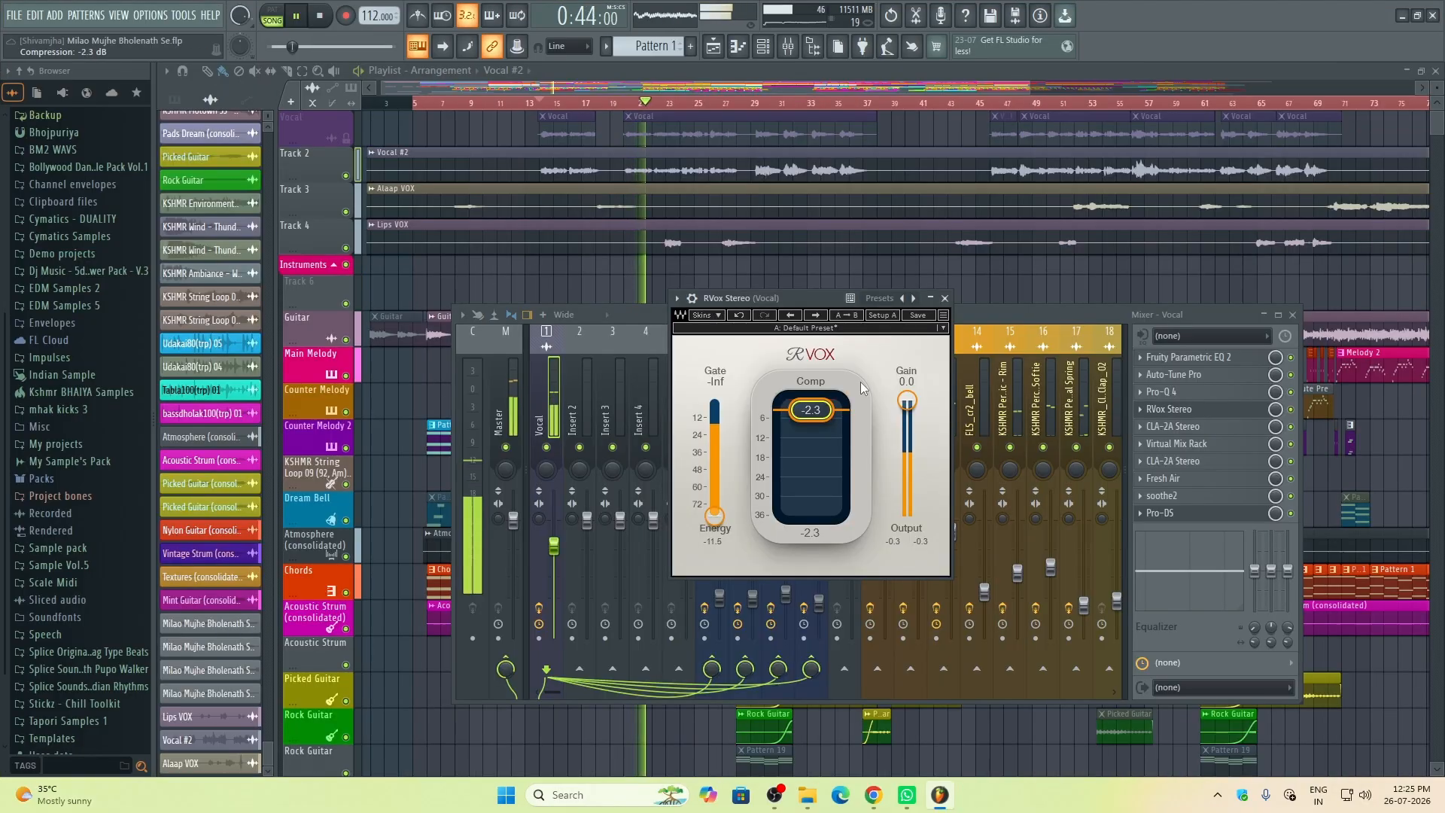
Step: Close the RVox plugin of the Vocal track and show the X6 Reverb controls in the Alaap VOX track's Patcher
left_click(945, 298)
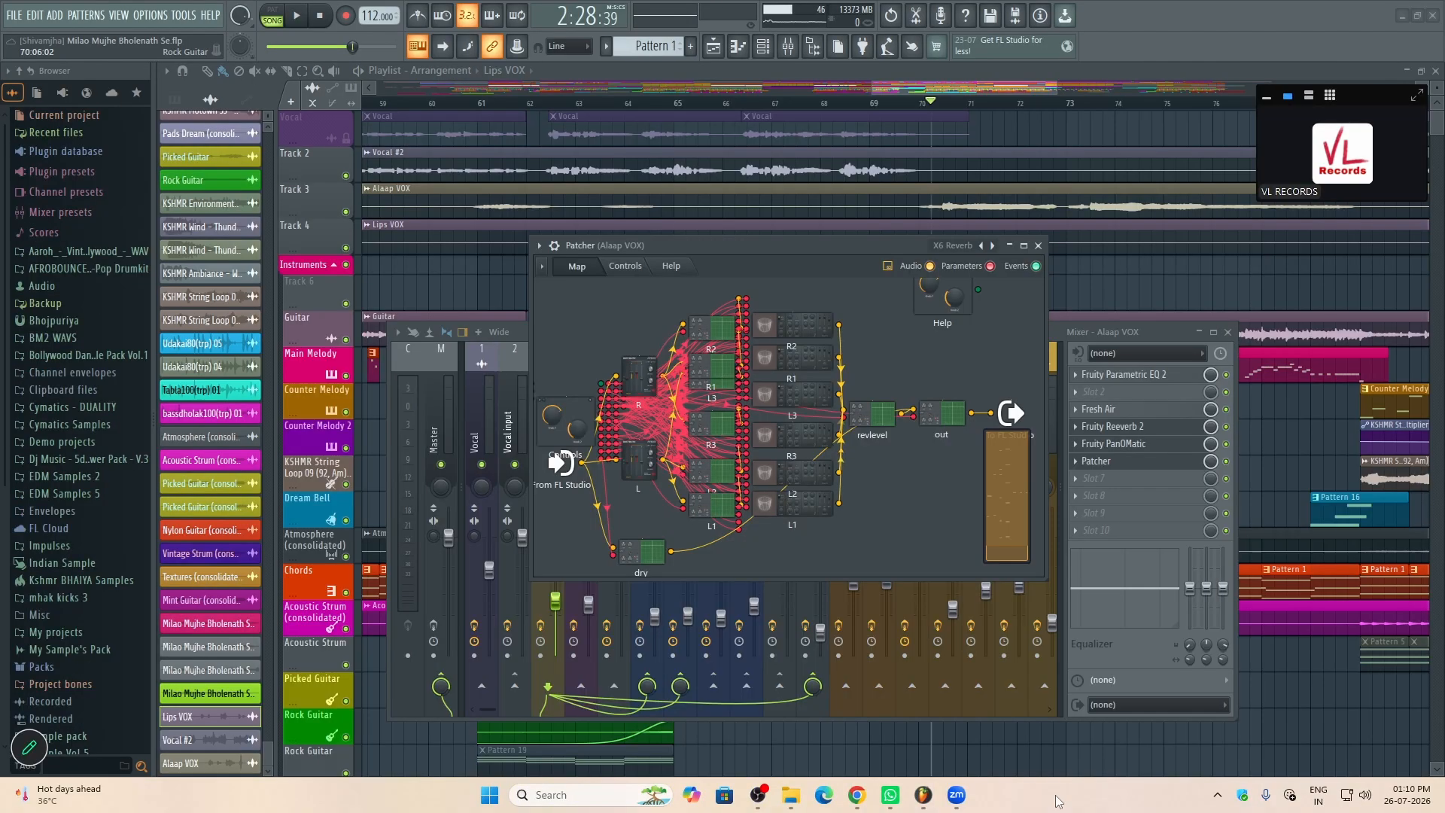
left_click(625, 266)
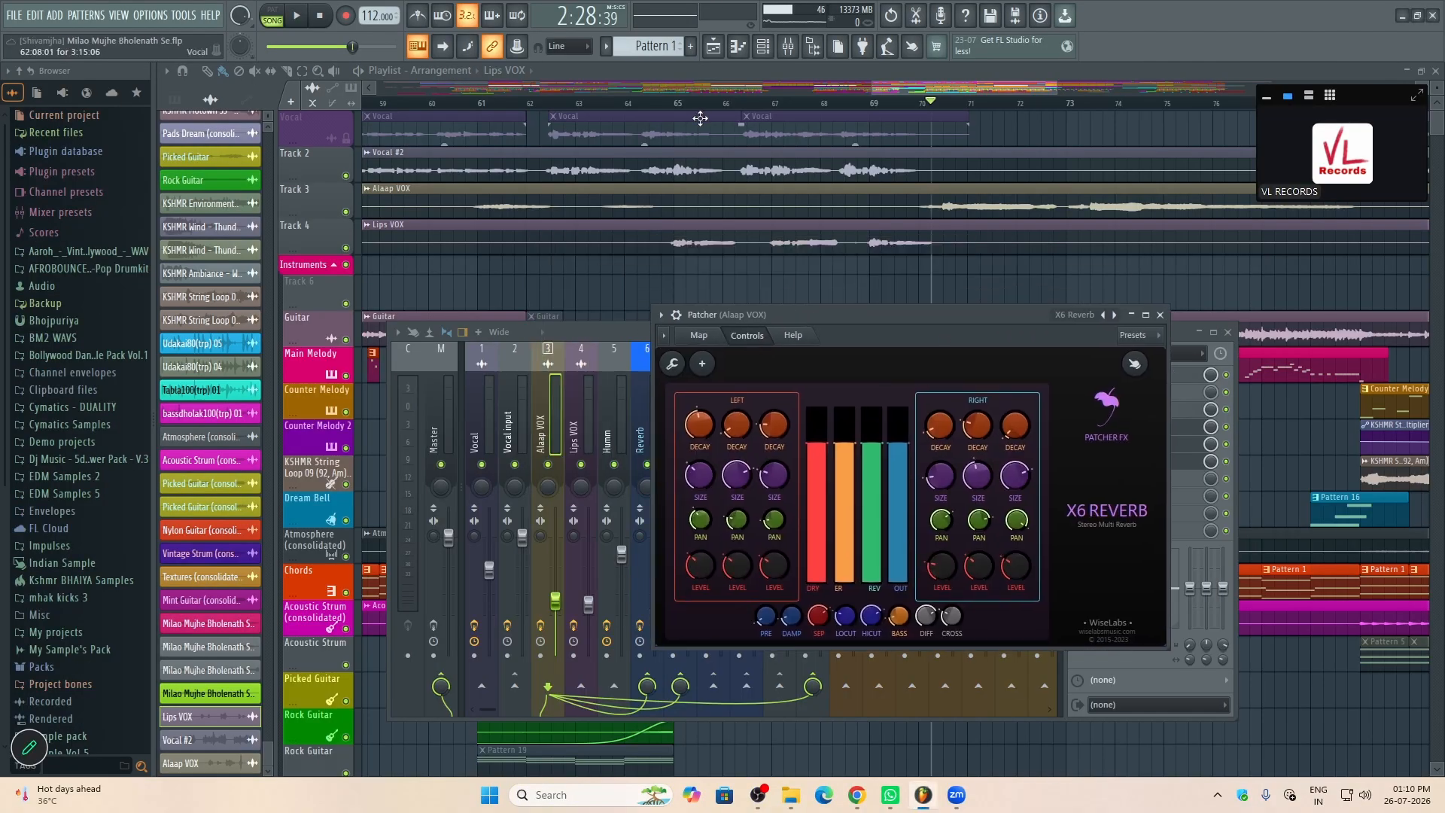